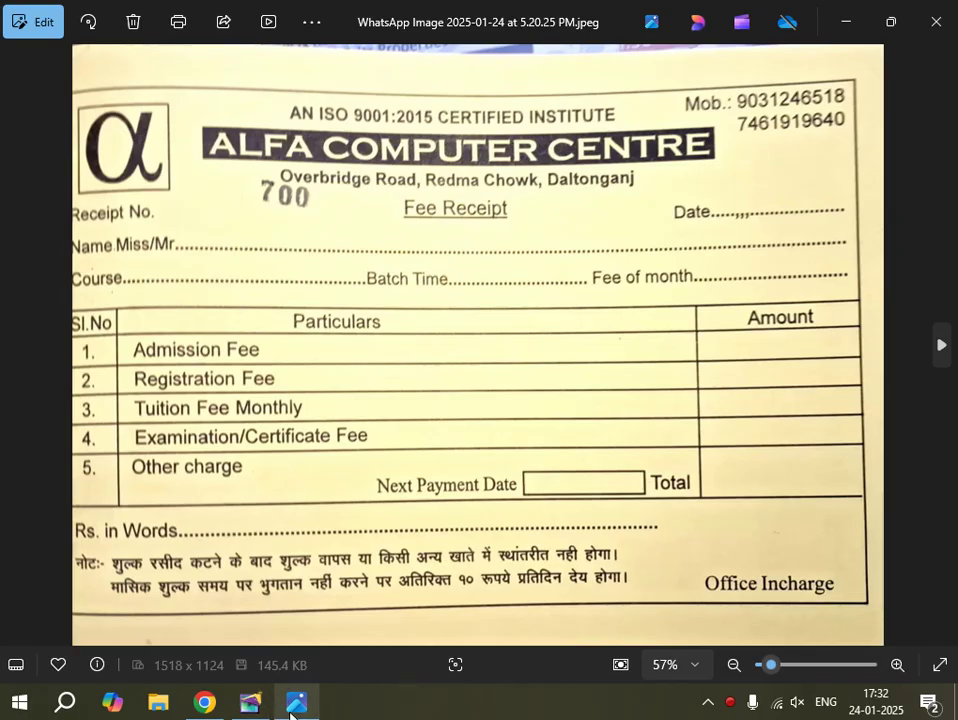
Bring the empty Adobe PageMaker window in front of the receipt photo in Photos.
mouse_move(266, 706)
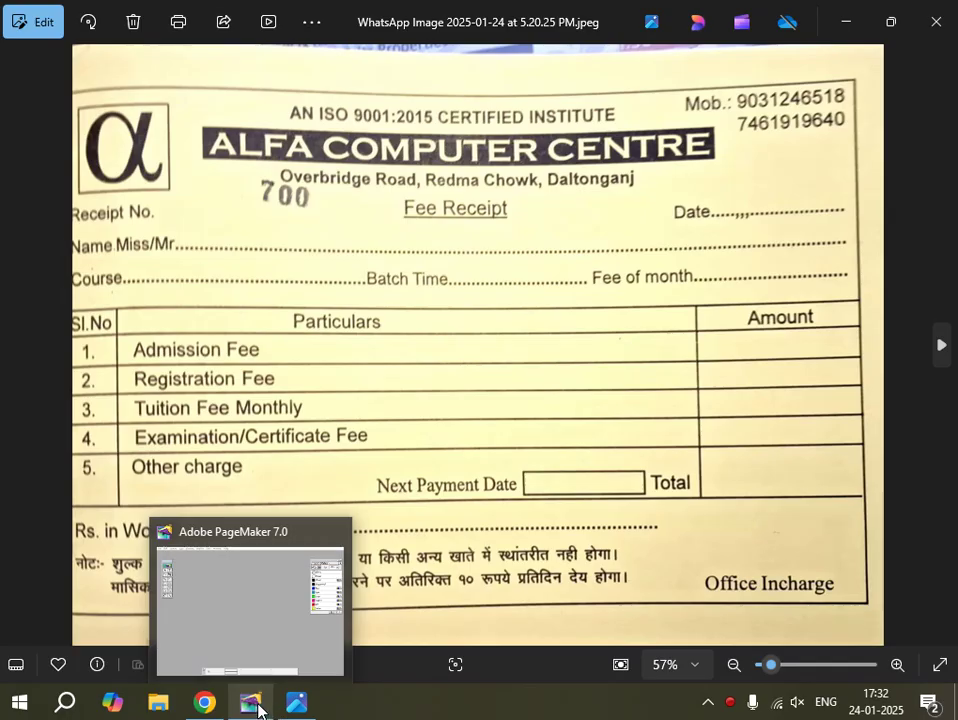
left_click(252, 705)
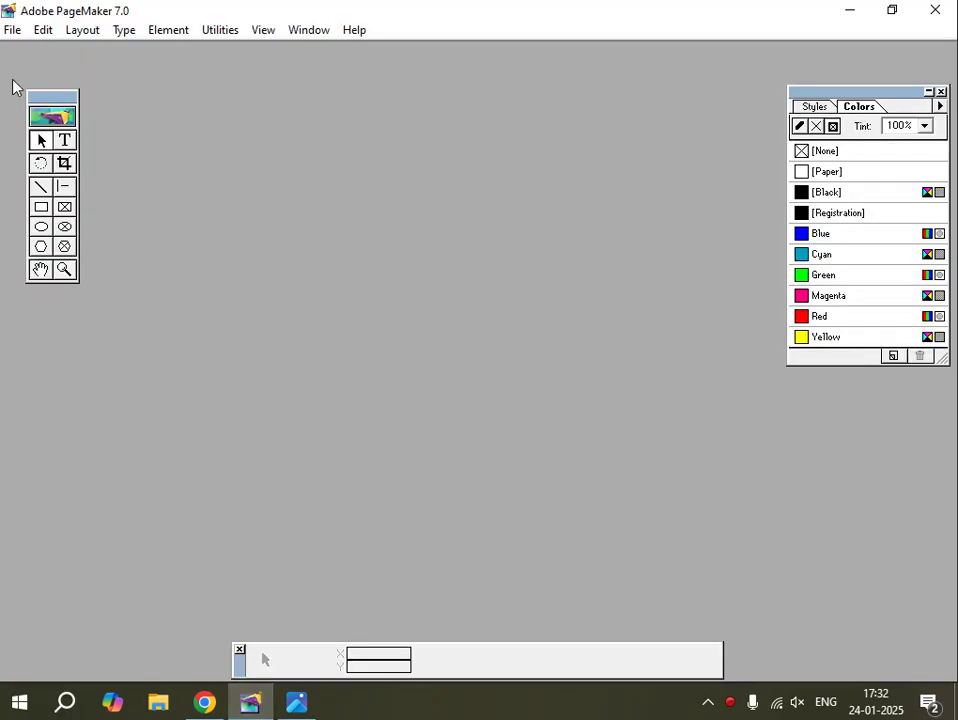
Start a new publication with a custom 8 × 5 inch page size.
left_click(11, 31)
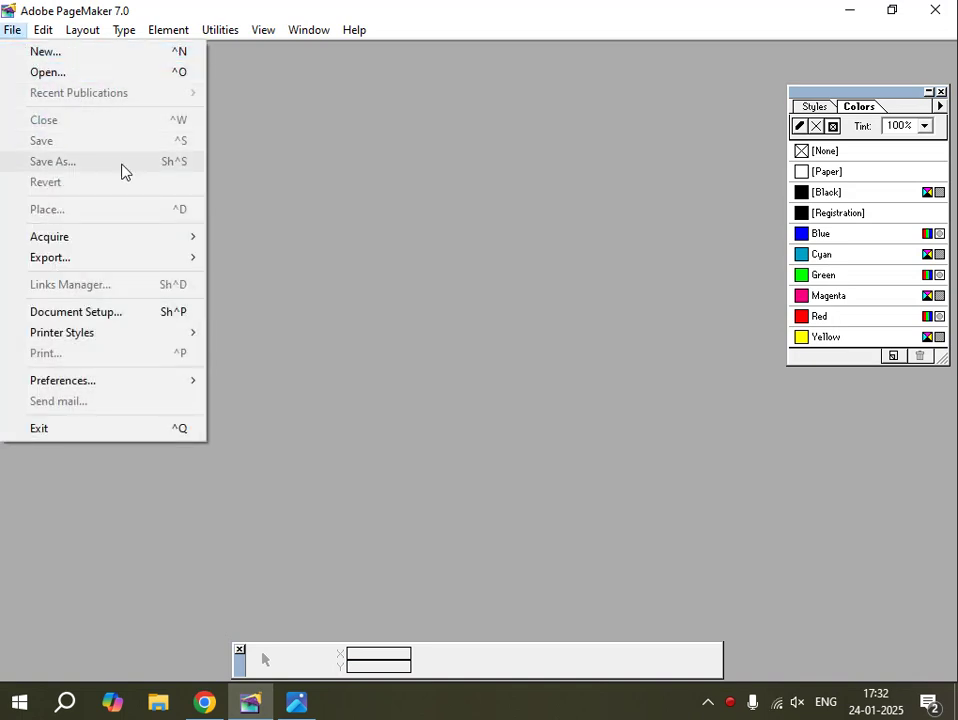
left_click(60, 52)
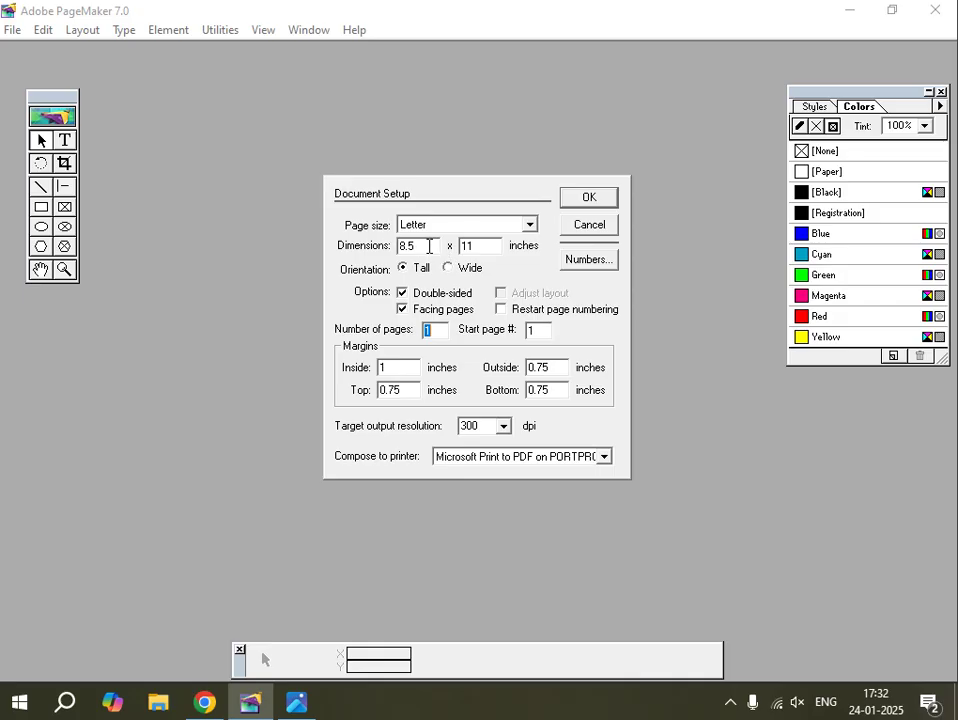
left_click_drag(423, 246, 395, 246)
left_click(293, 703)
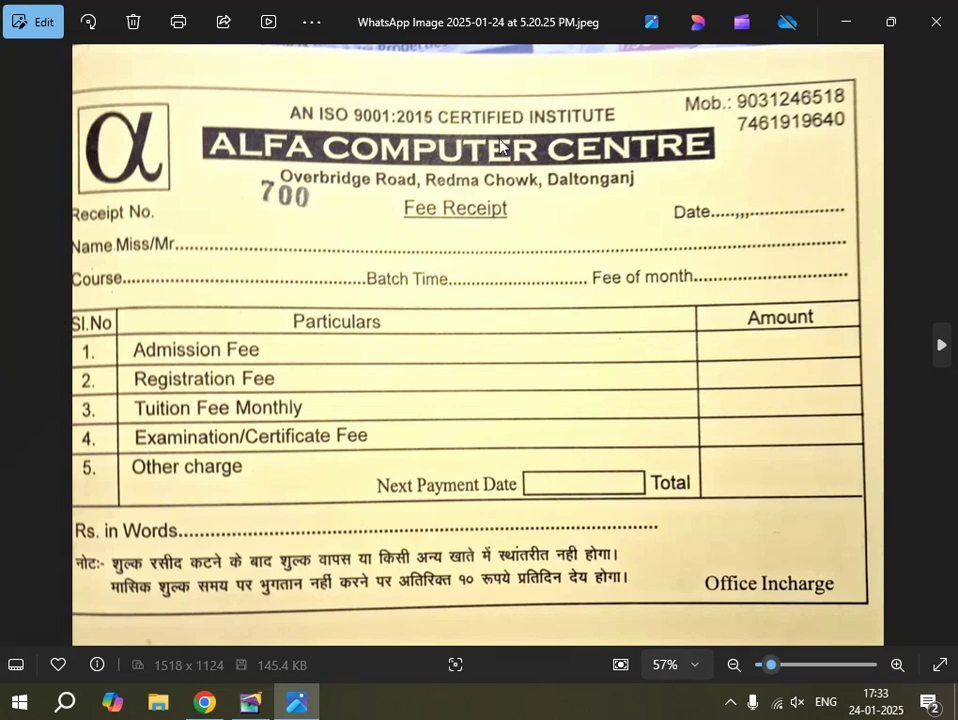
left_click(250, 703)
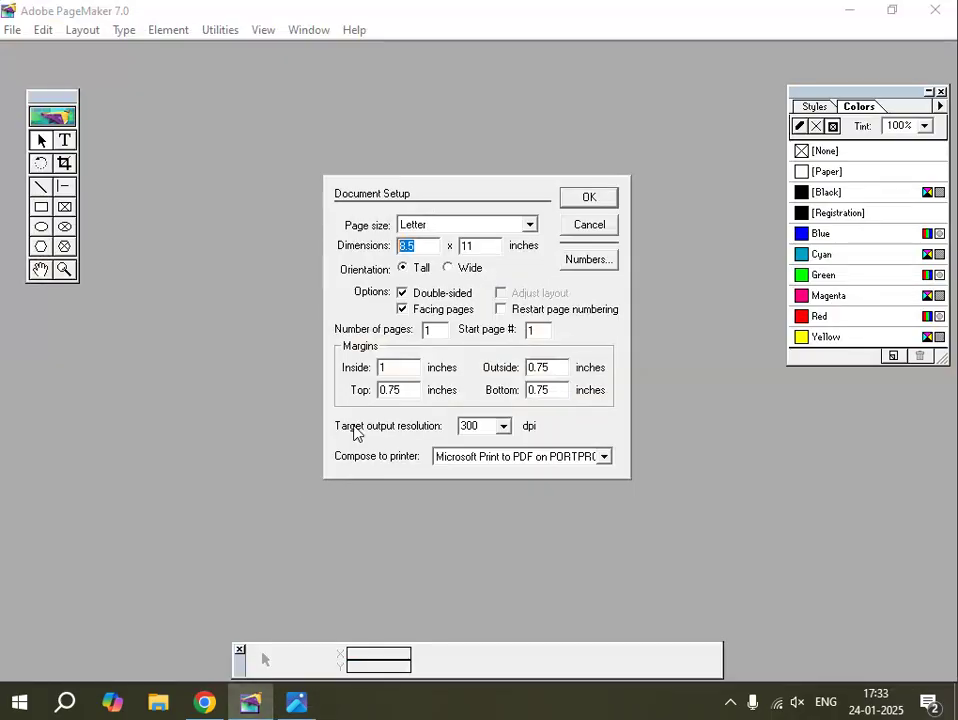
double_click(478, 241)
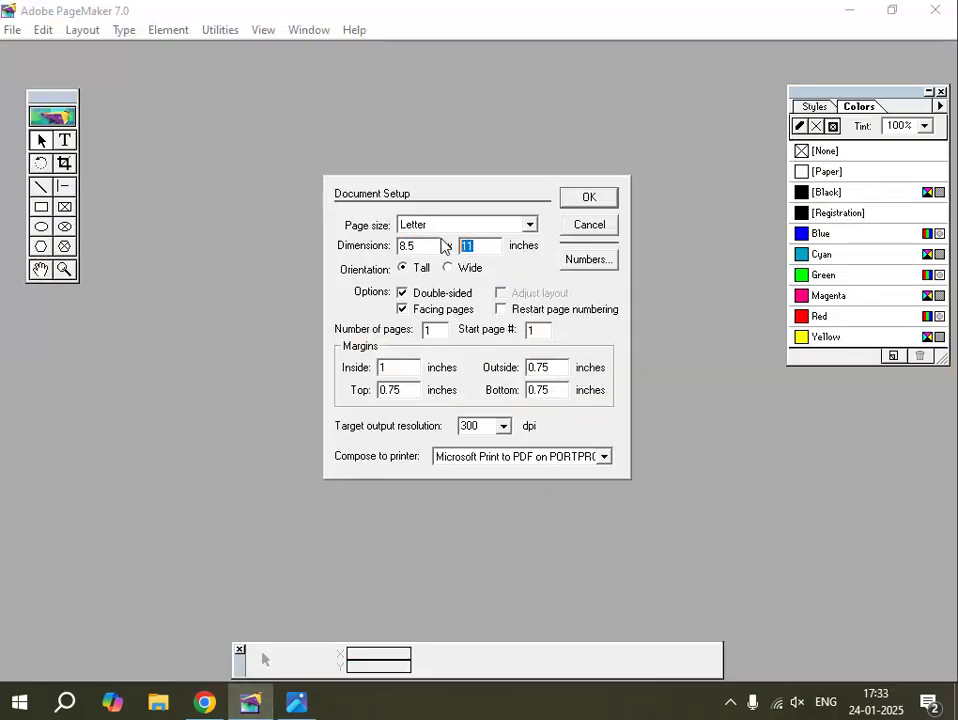
type("5")
left_click_drag(414, 246, 393, 245)
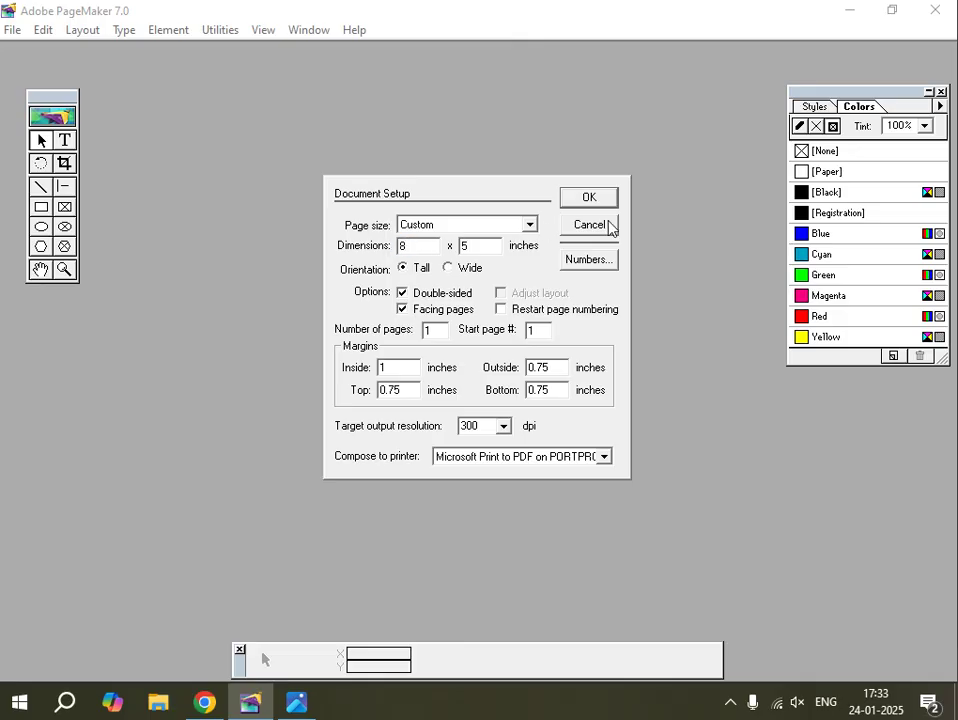
Set the inside, outside, top and bottom margins to 0.2 inch and create the publication.
left_click_drag(398, 366, 365, 368)
type("0.2")
left_click_drag(558, 366, 522, 367)
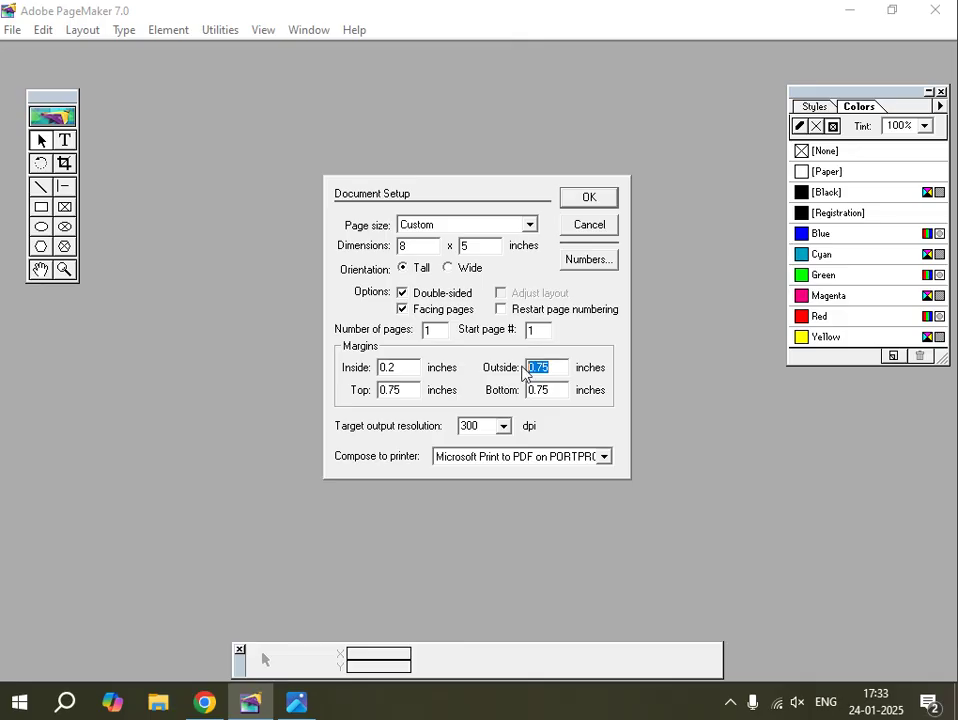
type("0")
left_click_drag(404, 390, 379, 390)
type("0")
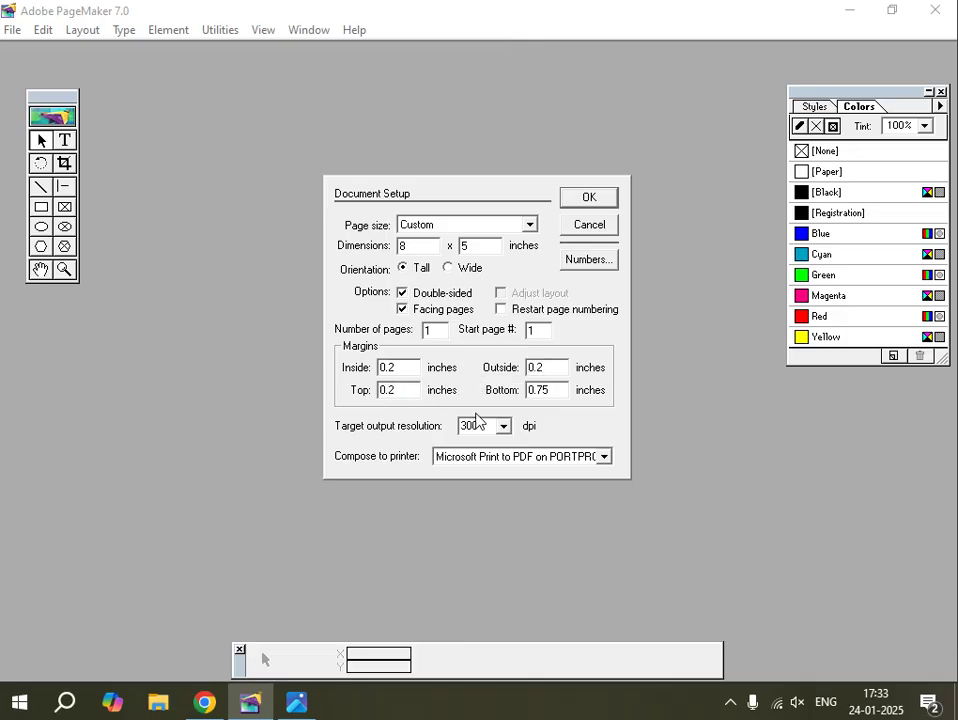
left_click_drag(551, 385, 513, 391)
type("0.2")
left_click(597, 201)
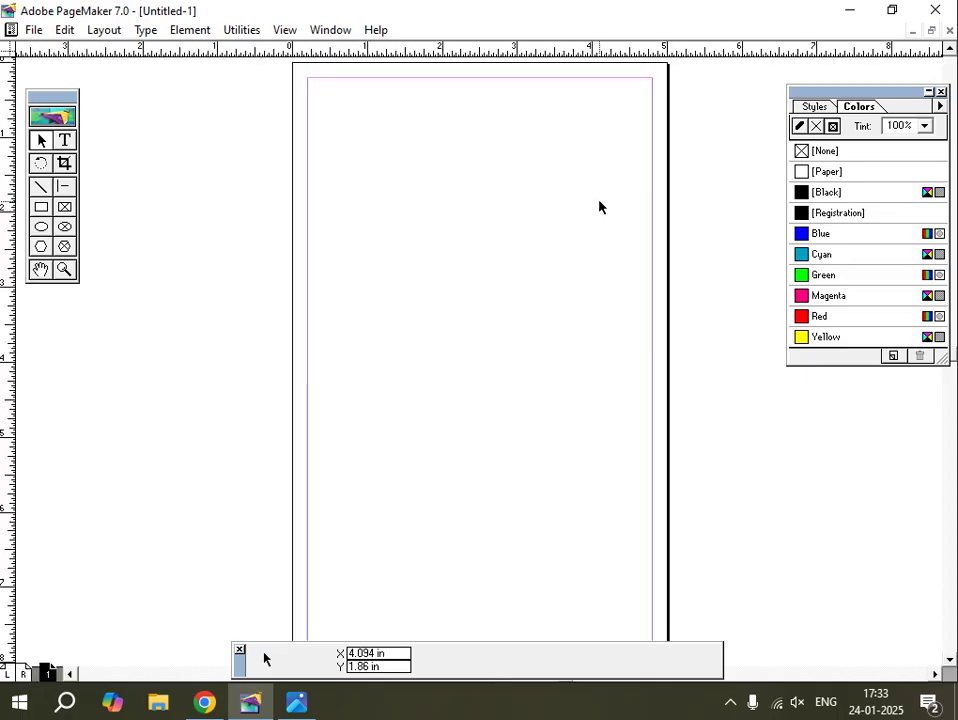
left_click(34, 29)
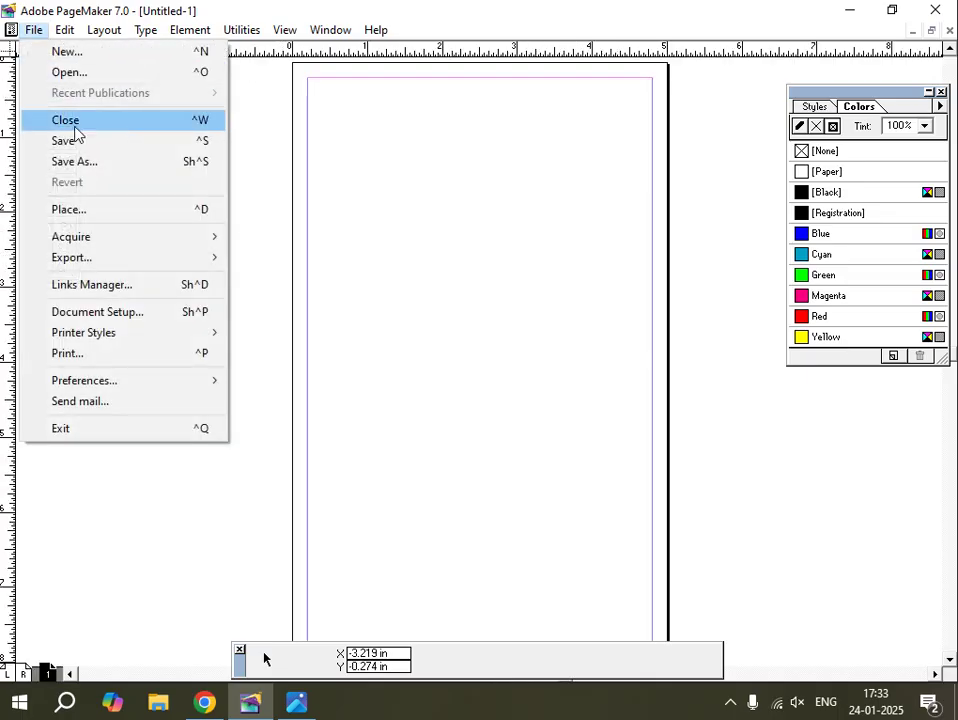
Switch the page to Wide (landscape) orientation in Document Setup.
left_click(113, 313)
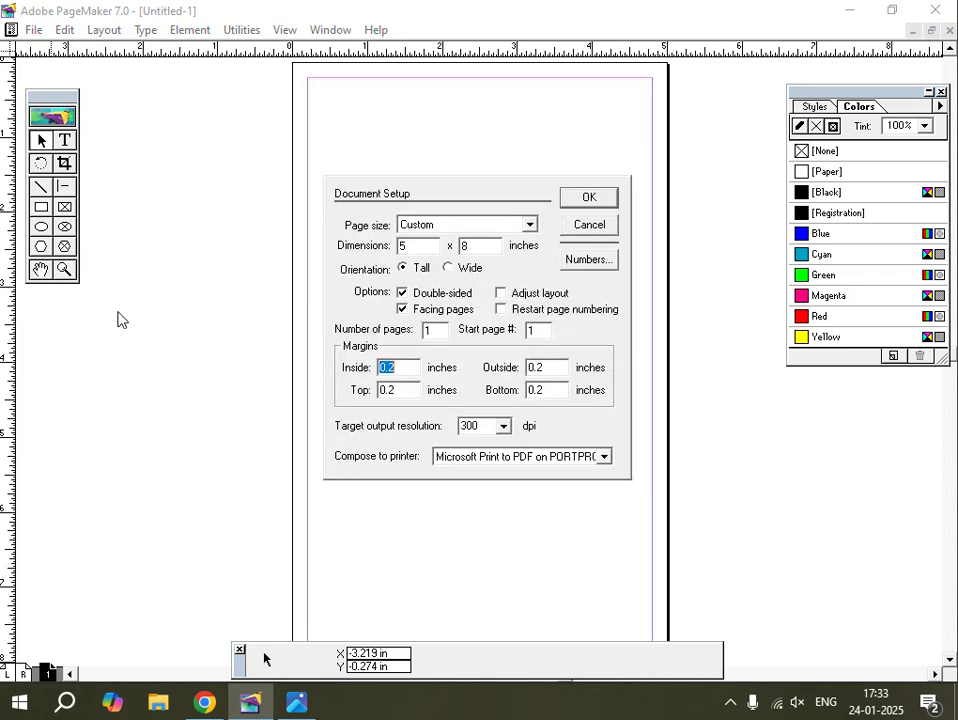
left_click(447, 267)
left_click(590, 205)
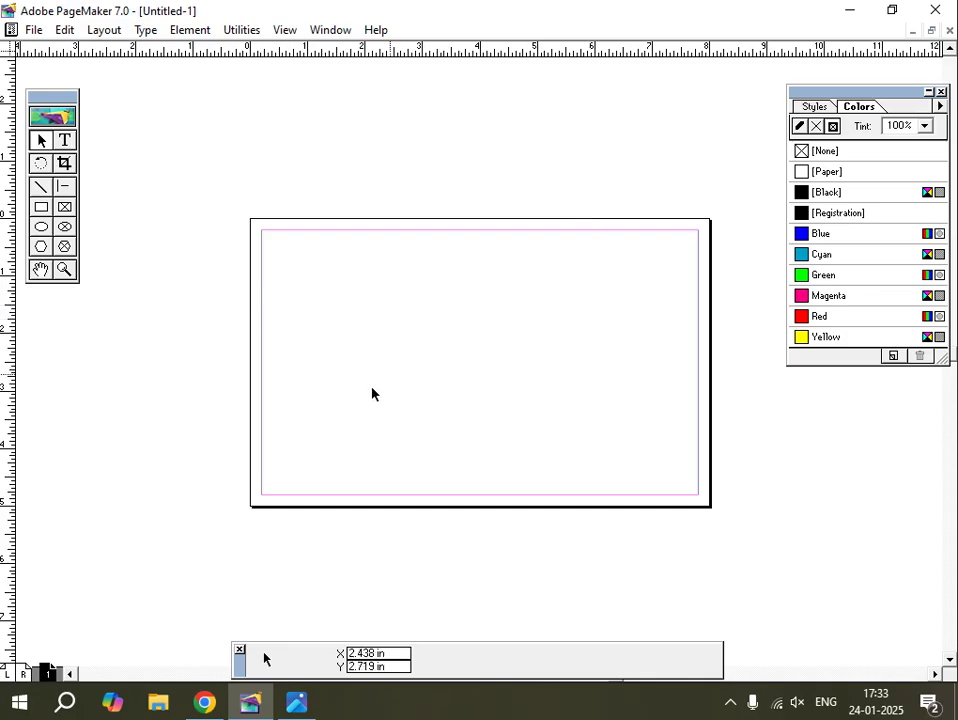
Zoom in on the page, pan it fully into view and tidy the tool and colour palettes.
left_click(64, 269)
left_click(505, 312)
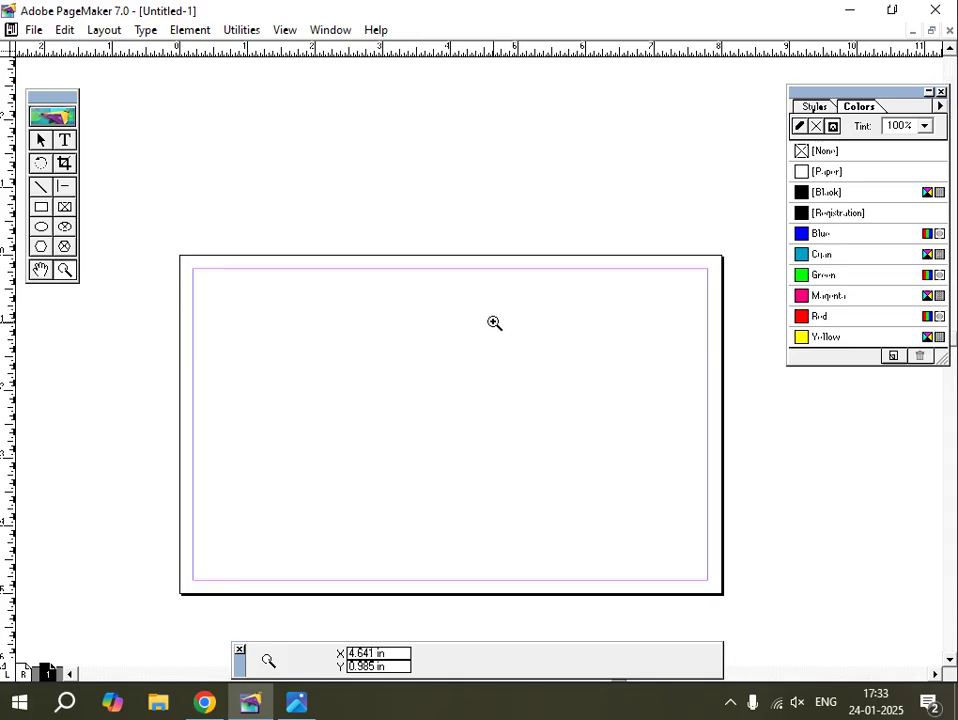
left_click(494, 323)
left_click(41, 269)
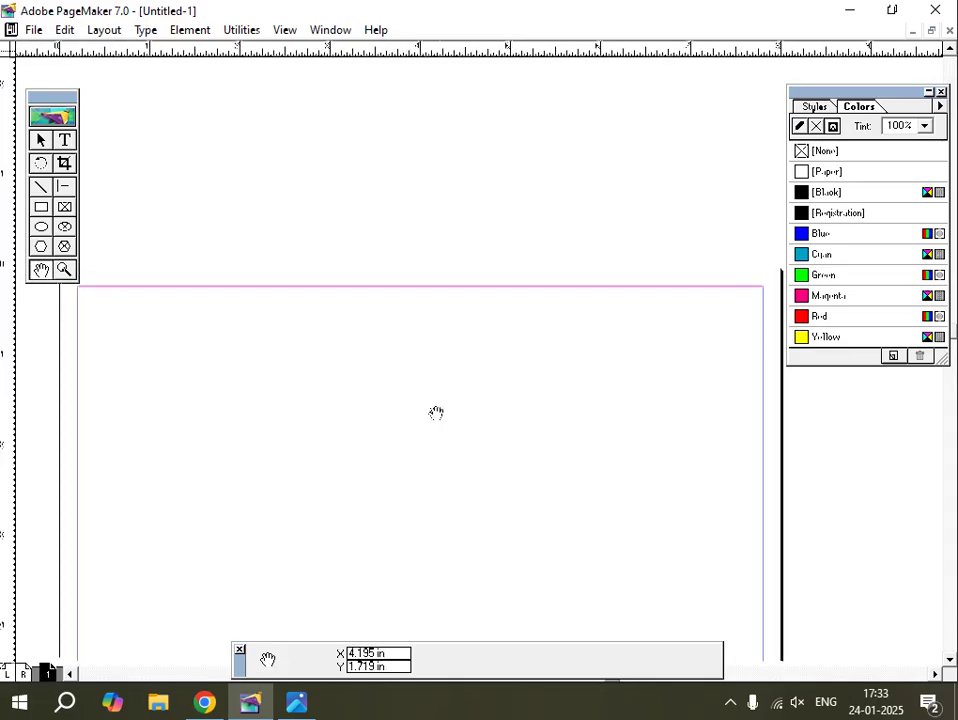
left_click_drag(436, 412, 453, 280)
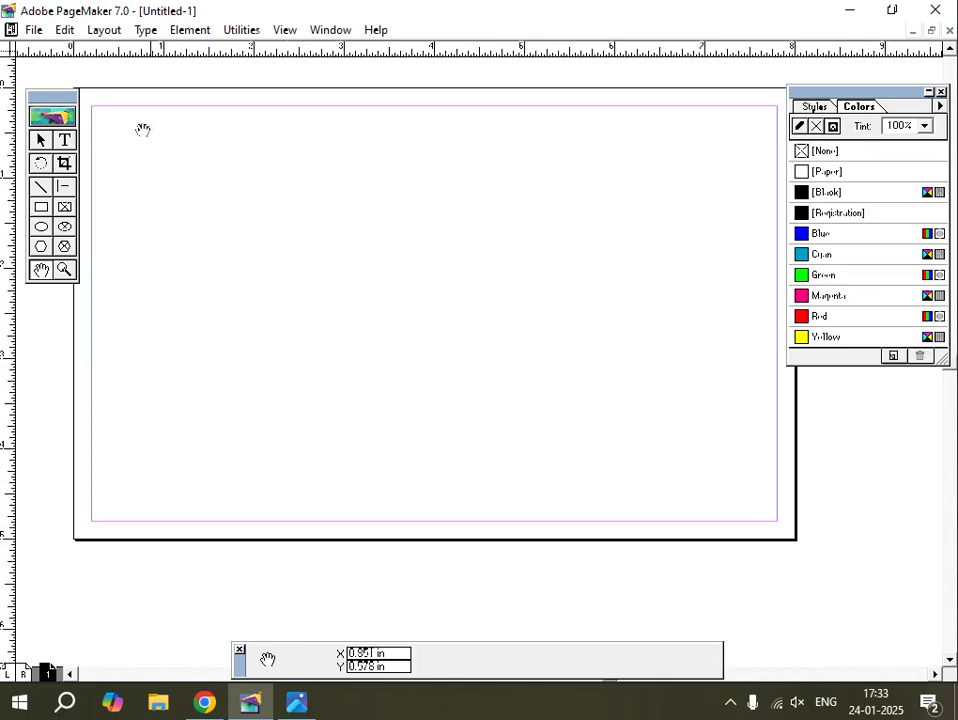
left_click_drag(62, 100, 52, 93)
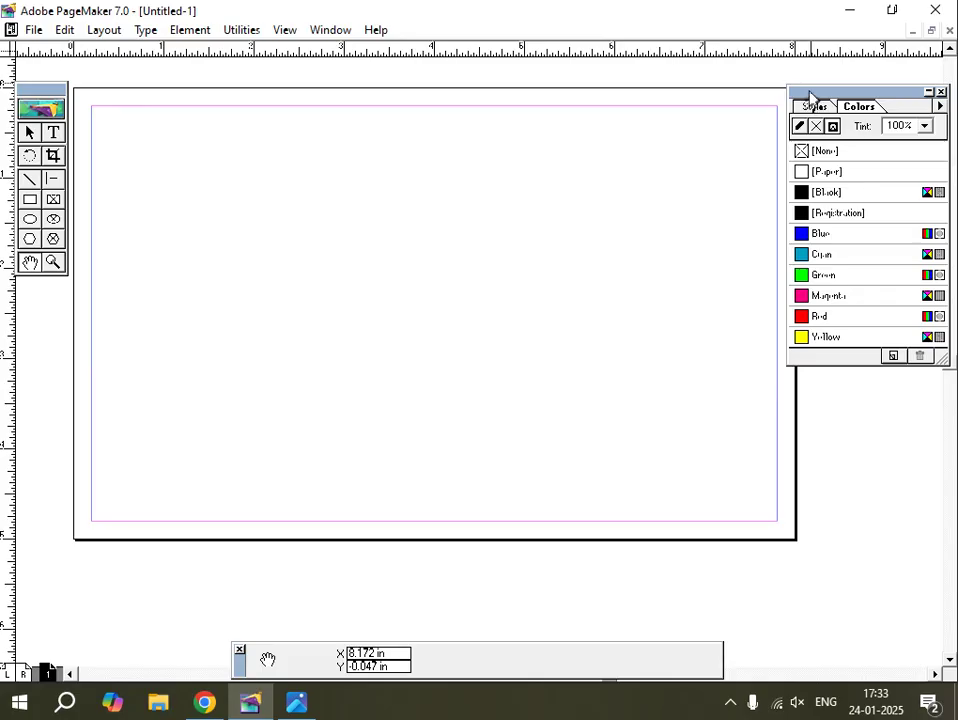
left_click_drag(810, 92, 820, 88)
left_click_drag(208, 210, 209, 192)
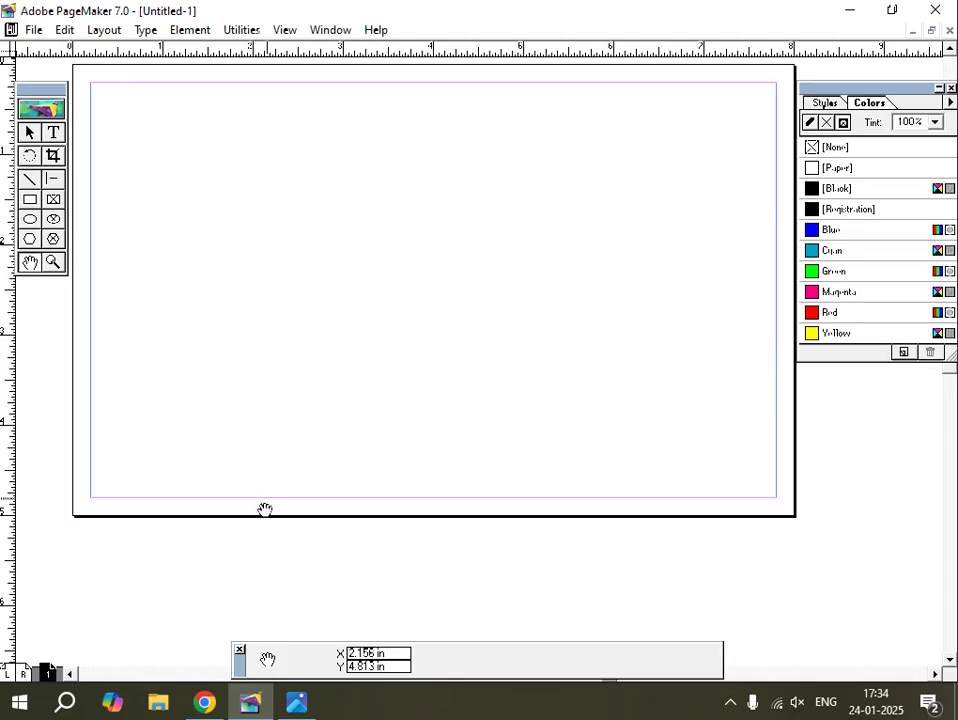
left_click(29, 132)
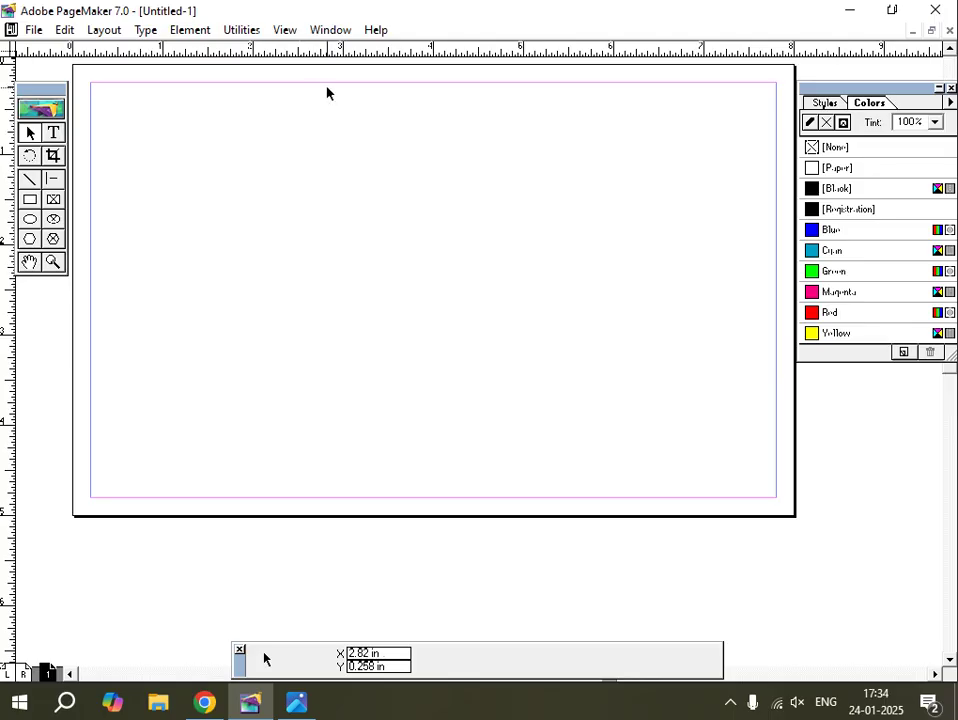
left_click(302, 714)
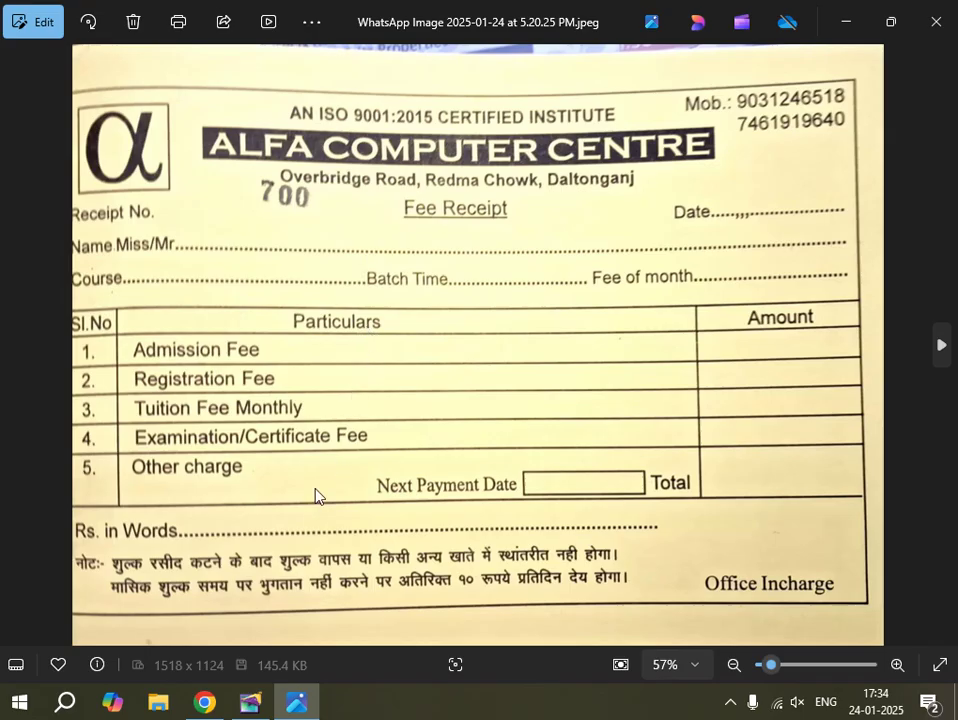
Return to the landscape PageMaker page after checking the receipt photo.
left_click(251, 705)
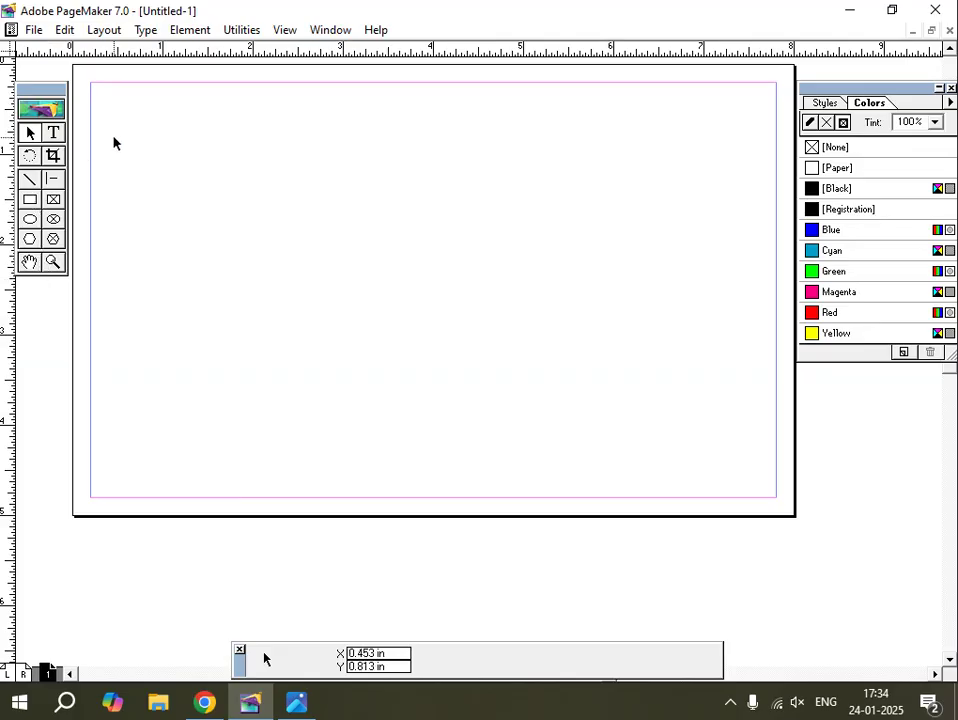
Draw a page-sized rectangle with no outline, filled Yellow at 35% tint.
left_click(30, 199)
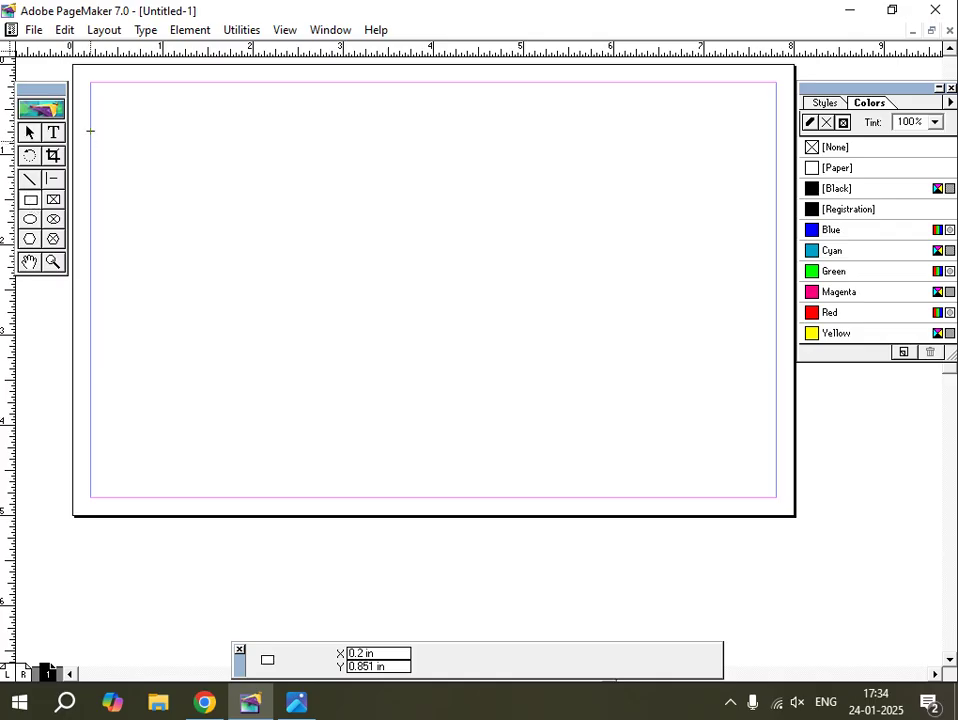
left_click_drag(76, 70, 789, 509)
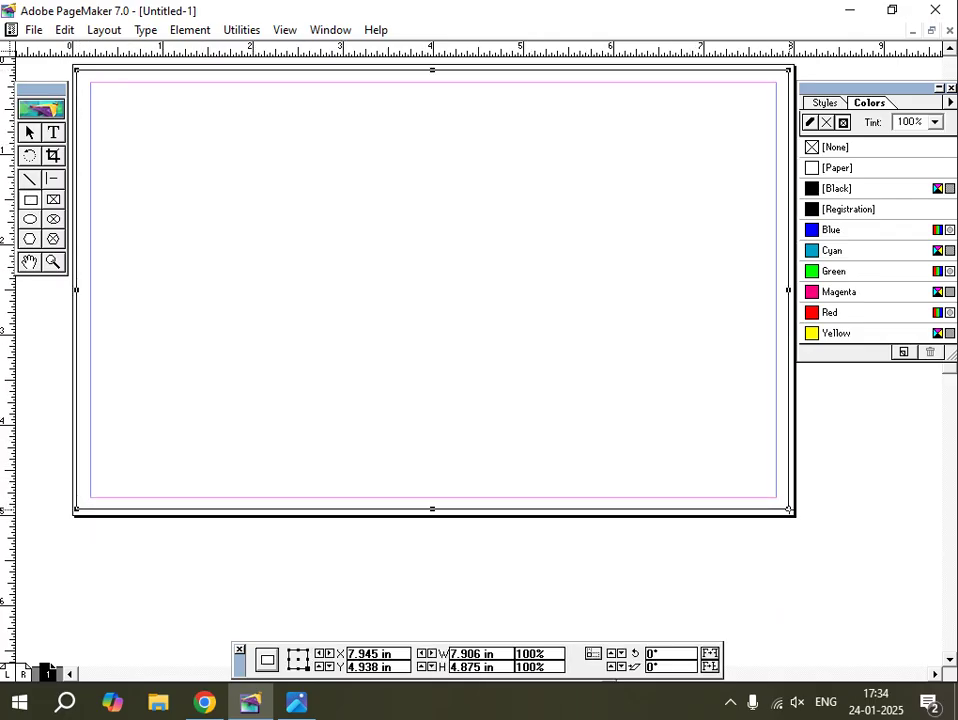
left_click(811, 123)
left_click(826, 122)
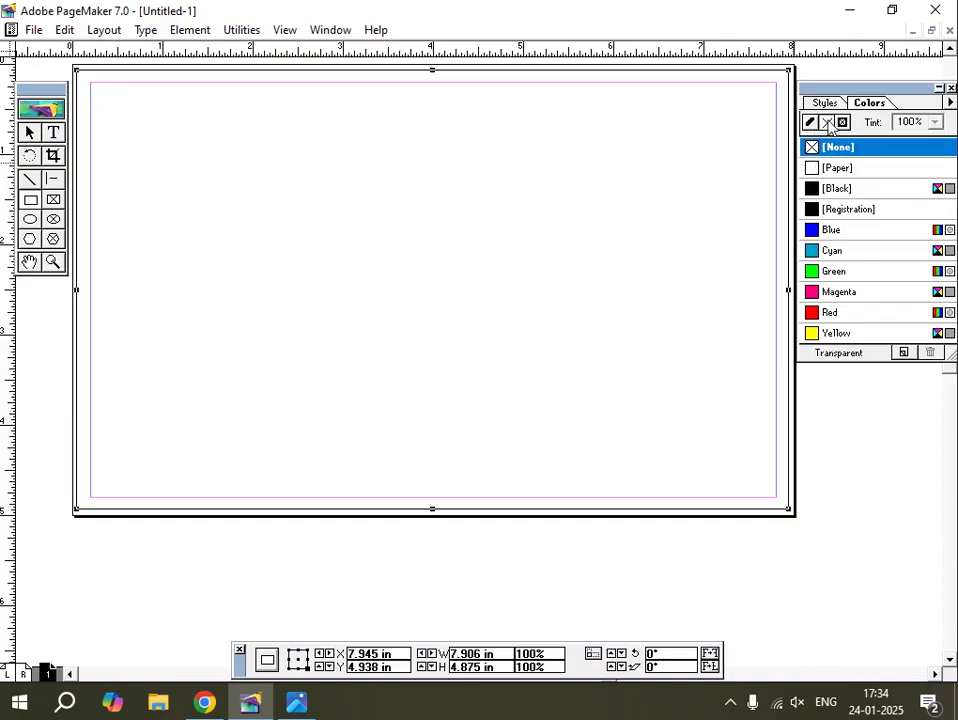
left_click(818, 335)
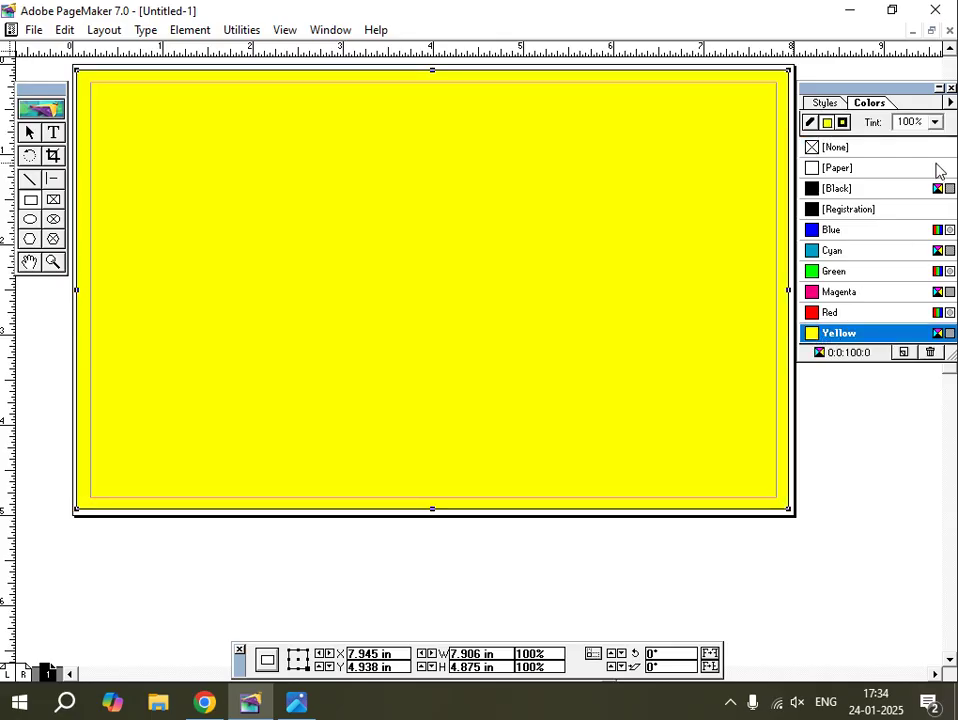
left_click(935, 122)
left_click_drag(934, 166, 934, 186)
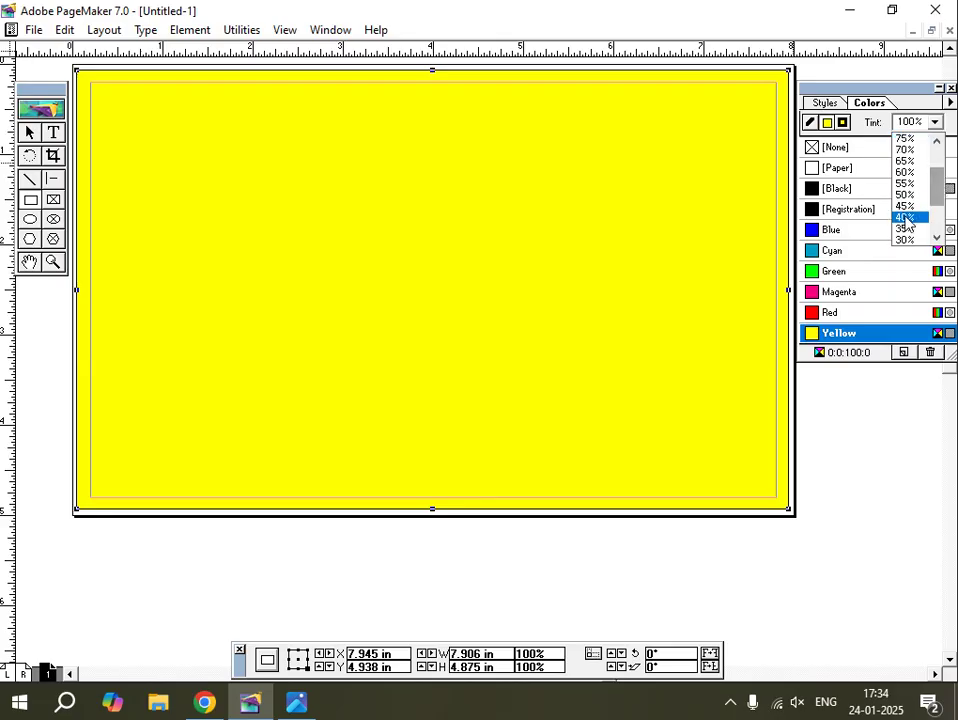
left_click(905, 228)
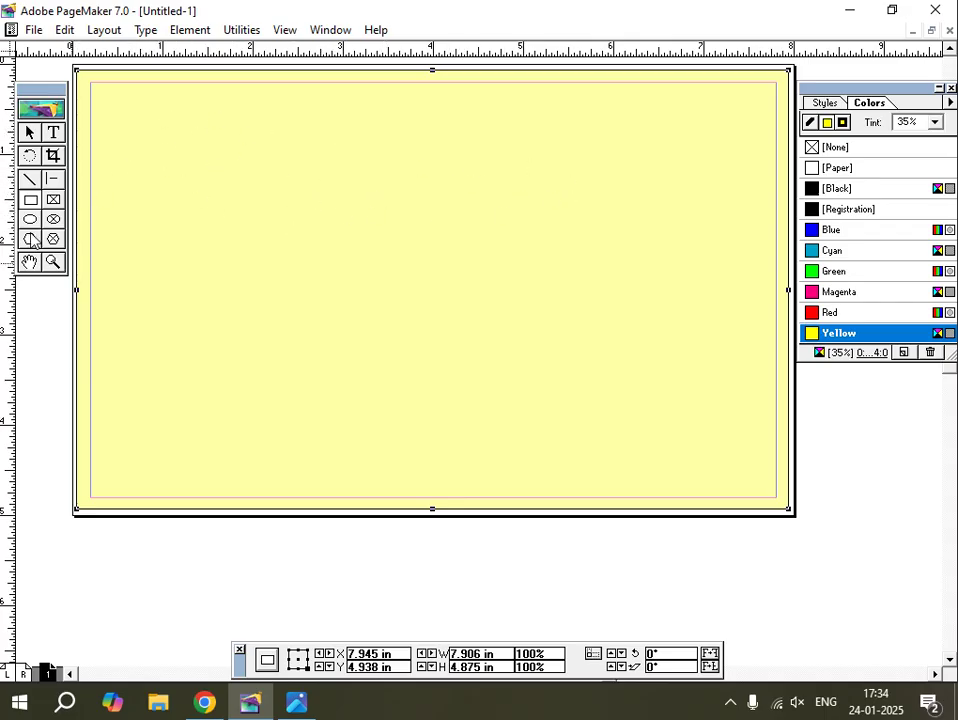
left_click(31, 201)
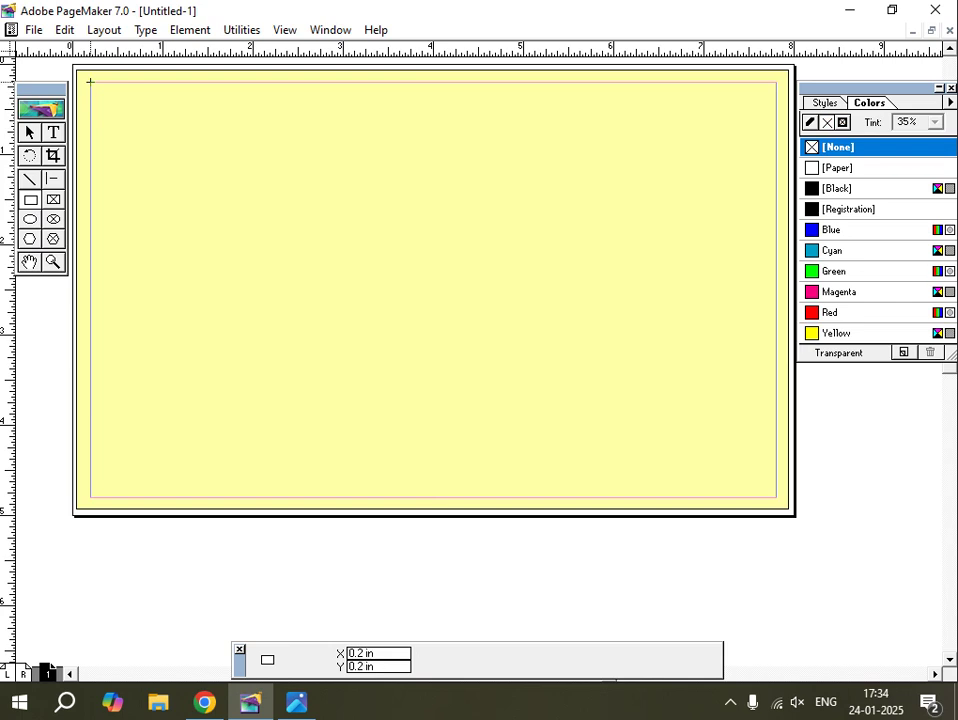
Draw a thin black border rectangle along the margins and lock the yellow background in position.
left_click_drag(90, 81, 775, 497)
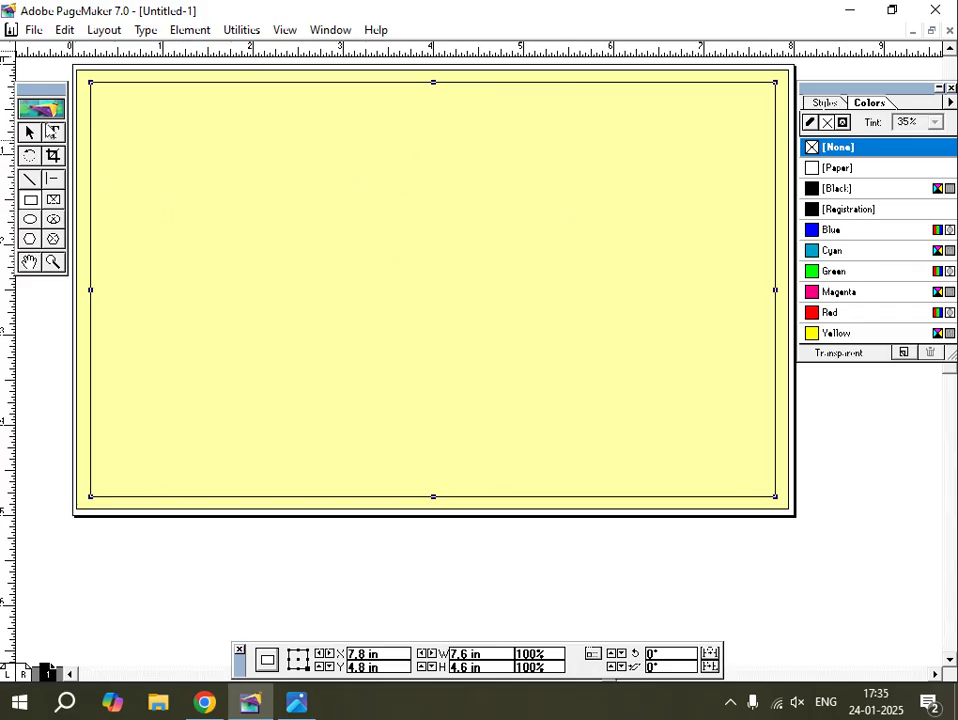
left_click(32, 132)
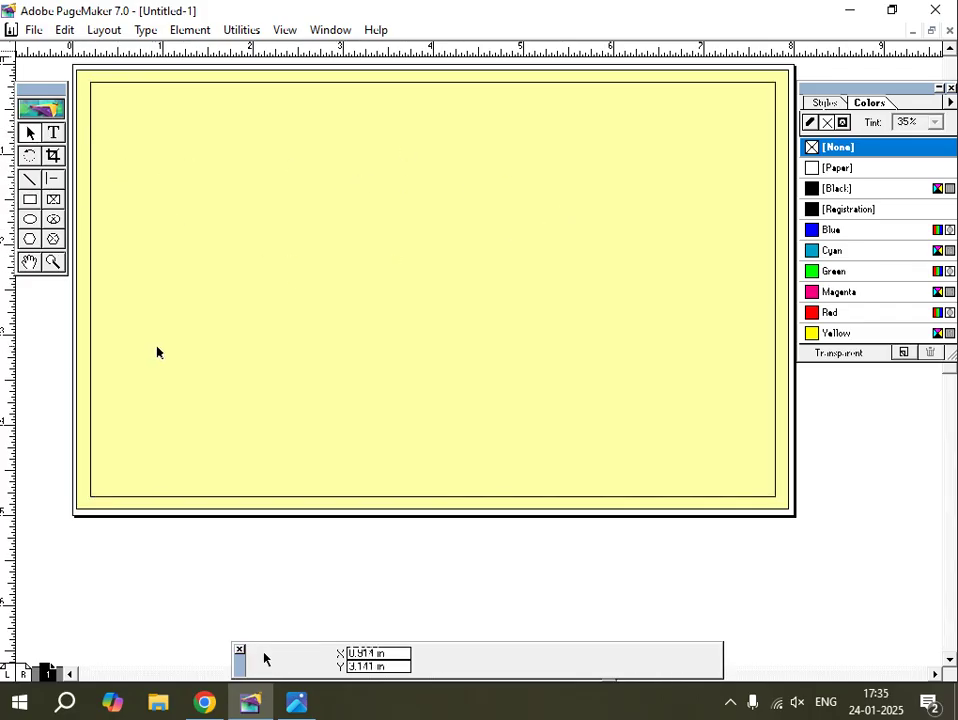
left_click(199, 333)
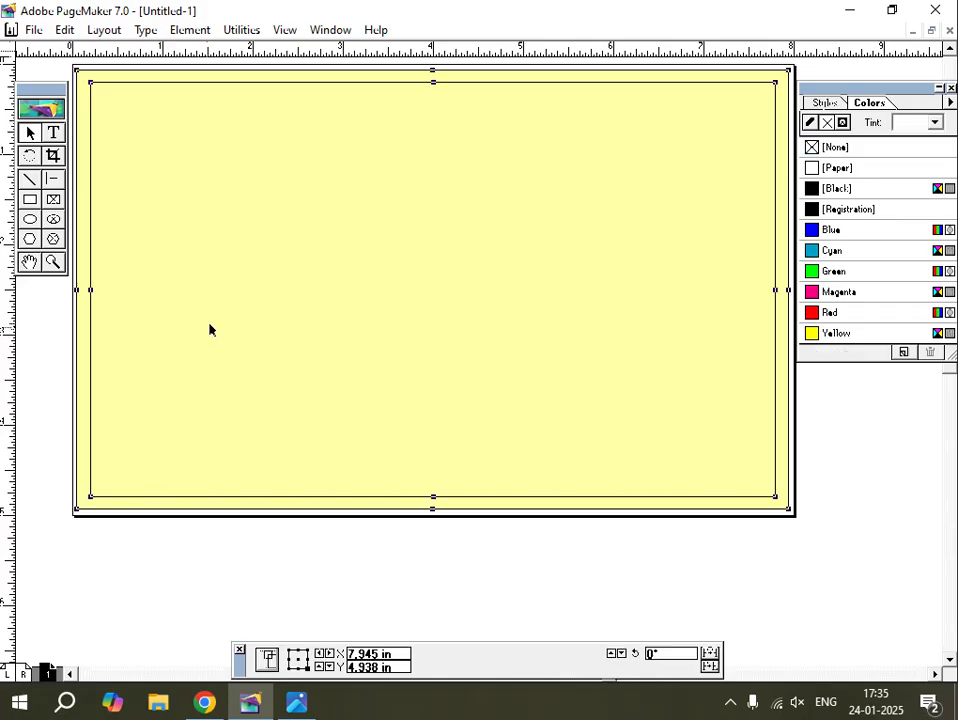
left_click(190, 30)
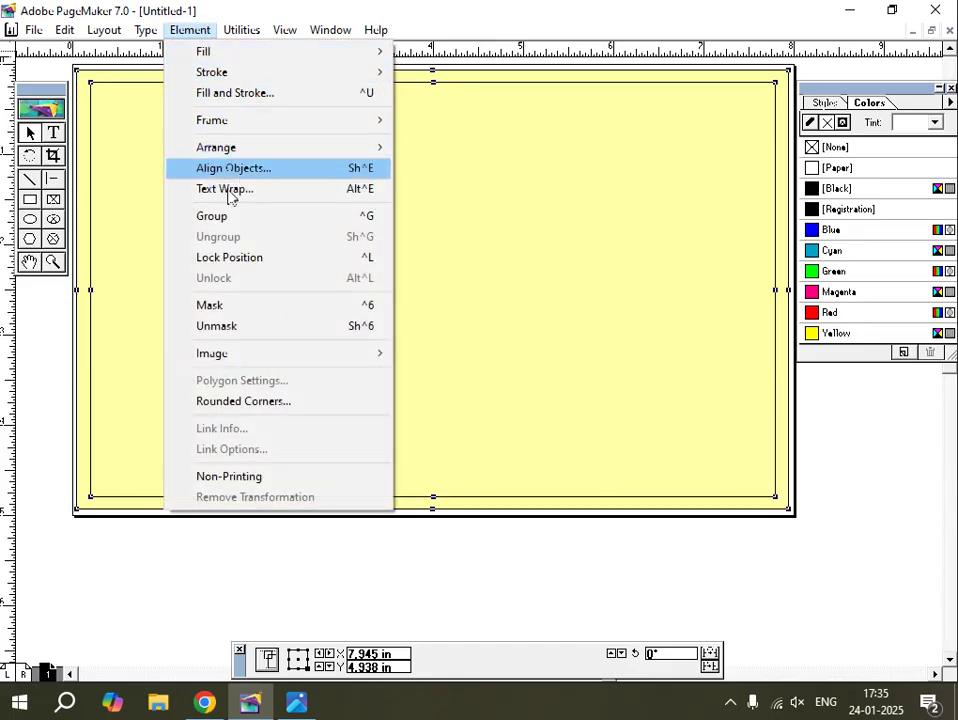
left_click(240, 260)
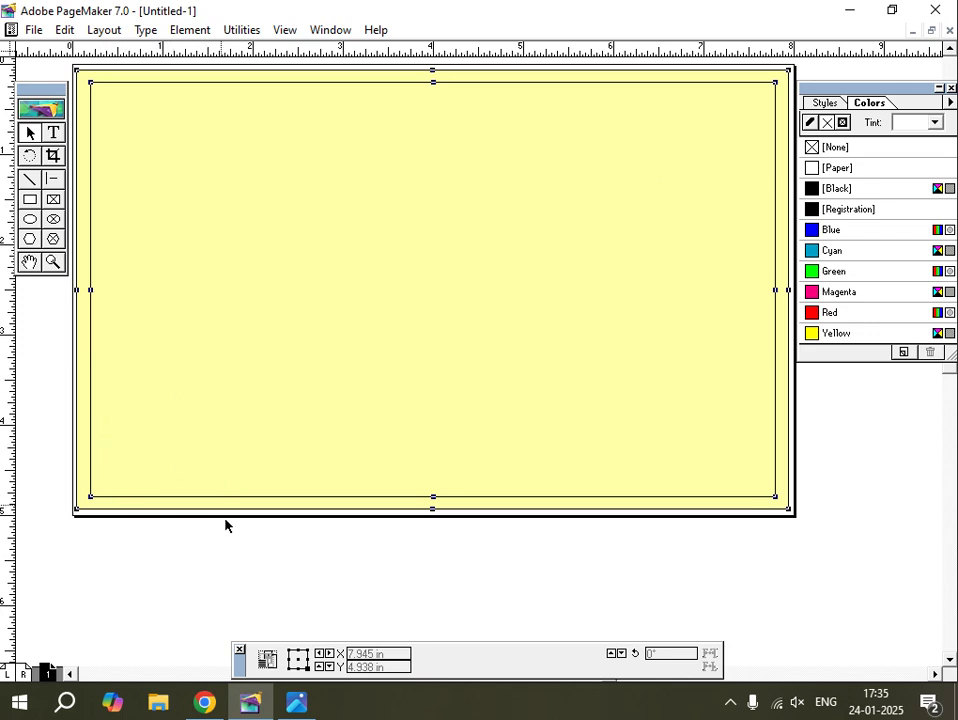
left_click(296, 703)
Type 'AN ISO 9001:2015 CERTIFIED INSTITUTE' in black on the pasteboard below the page.
left_click(53, 134)
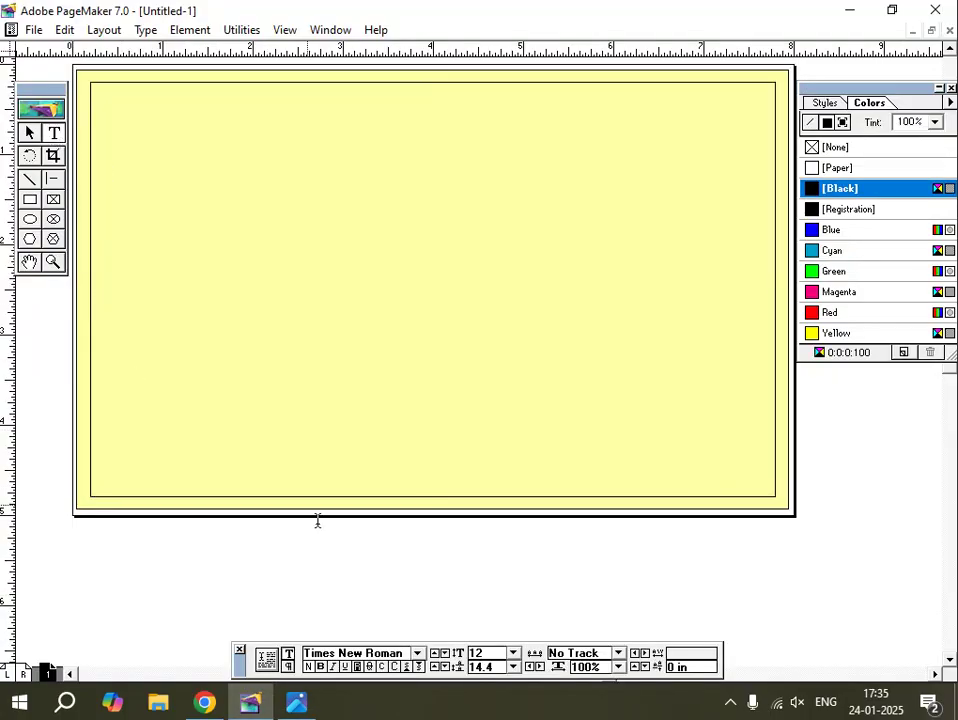
left_click(308, 558)
type("AN ISO 900")
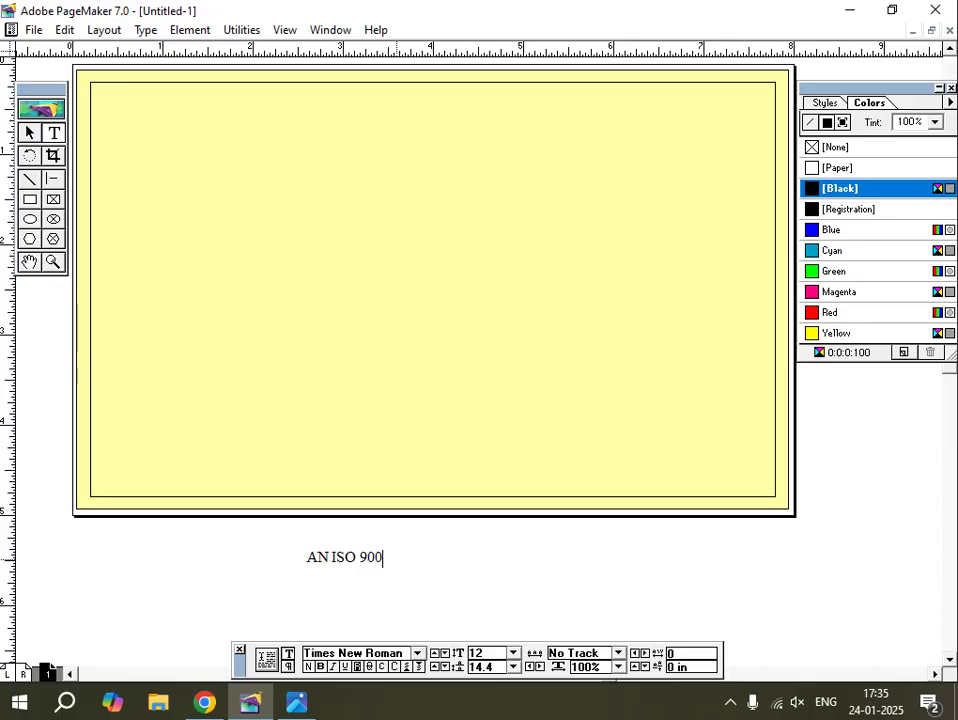
type("1:2015")
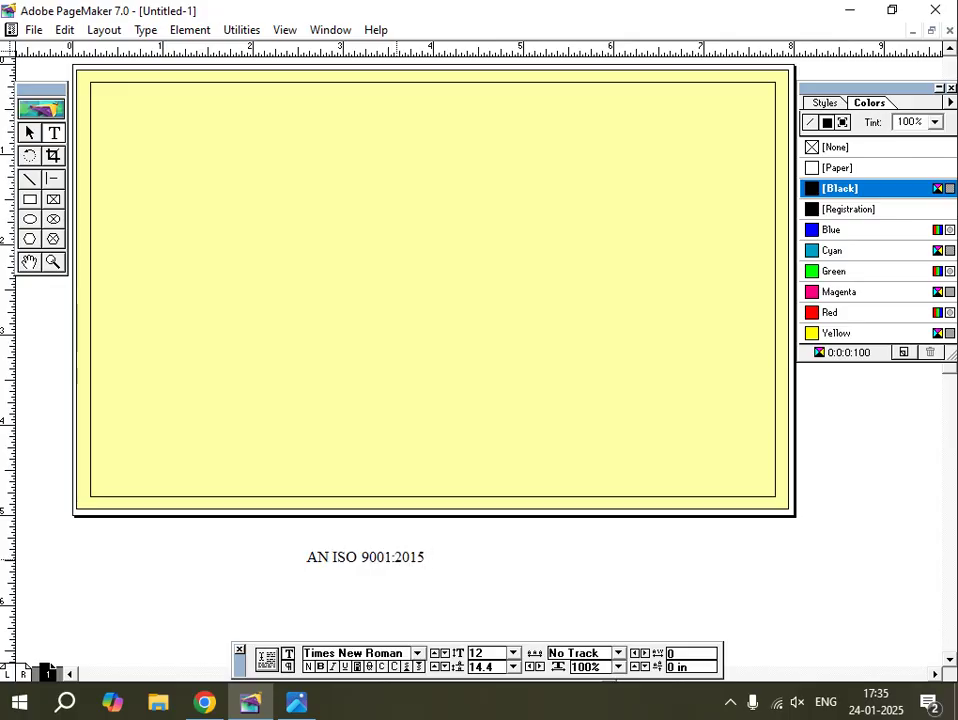
type(" CERT")
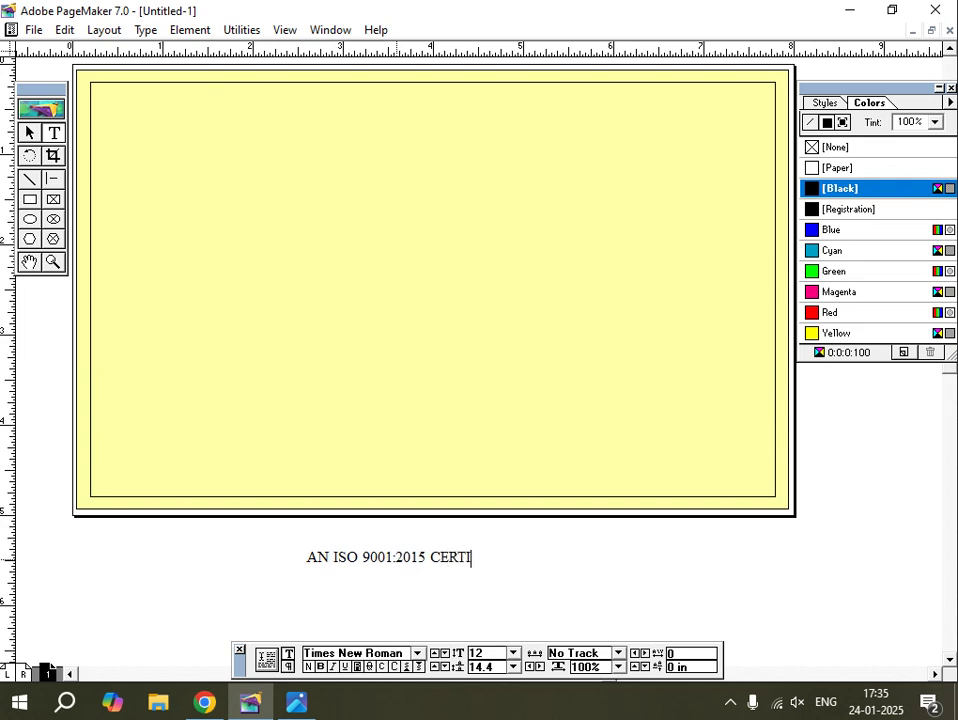
type("IFIED ")
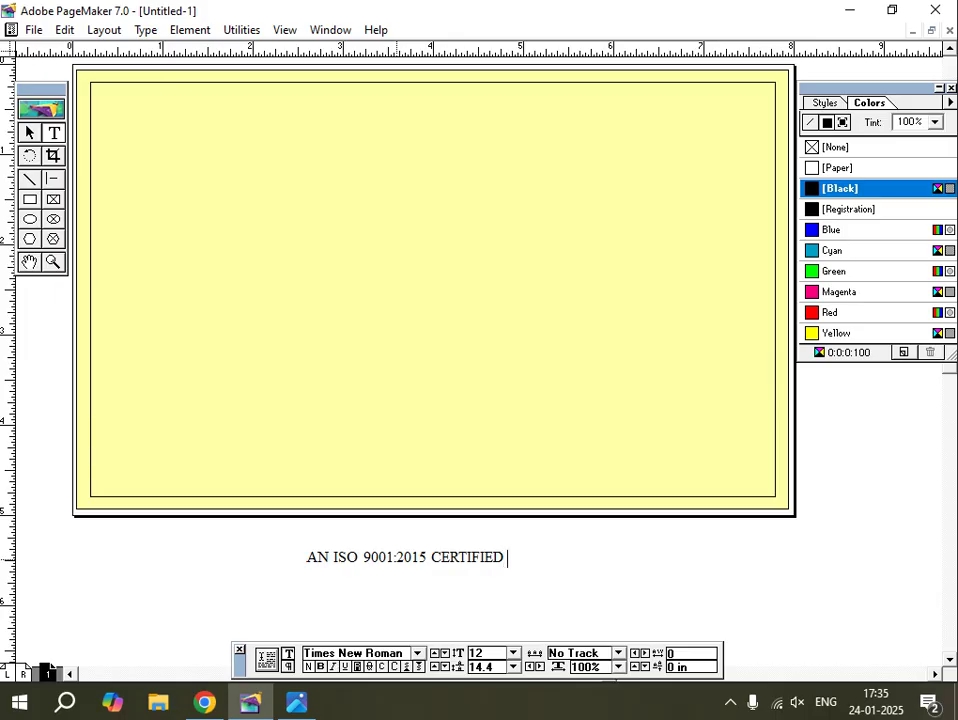
type("INSTITUTE")
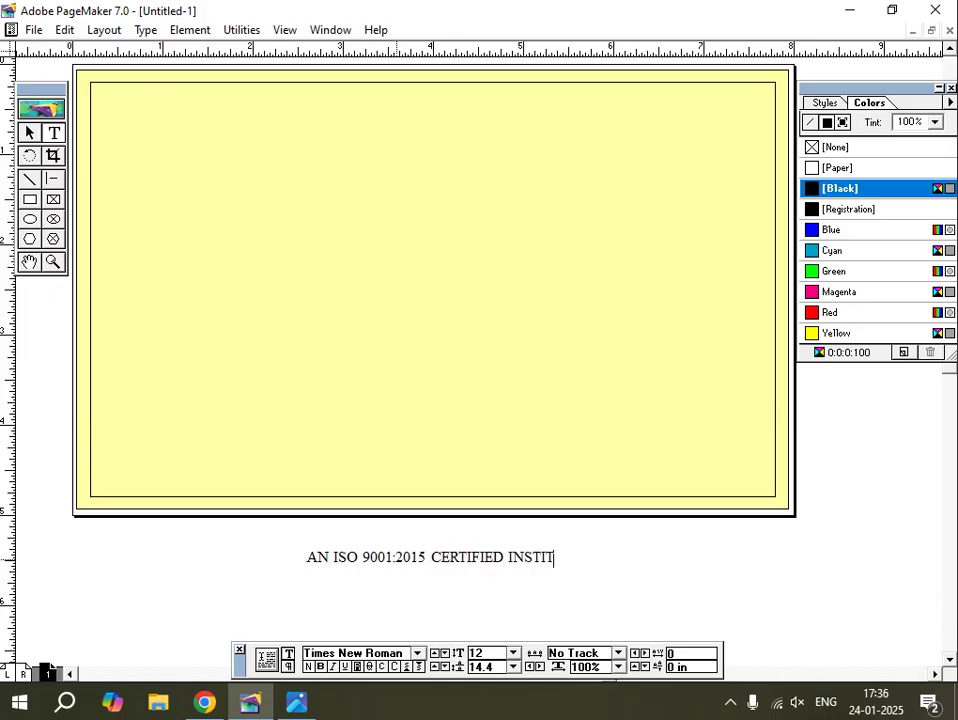
Bold the certification line, narrow its text block and move it to the page's top centre.
triple_click(385, 557)
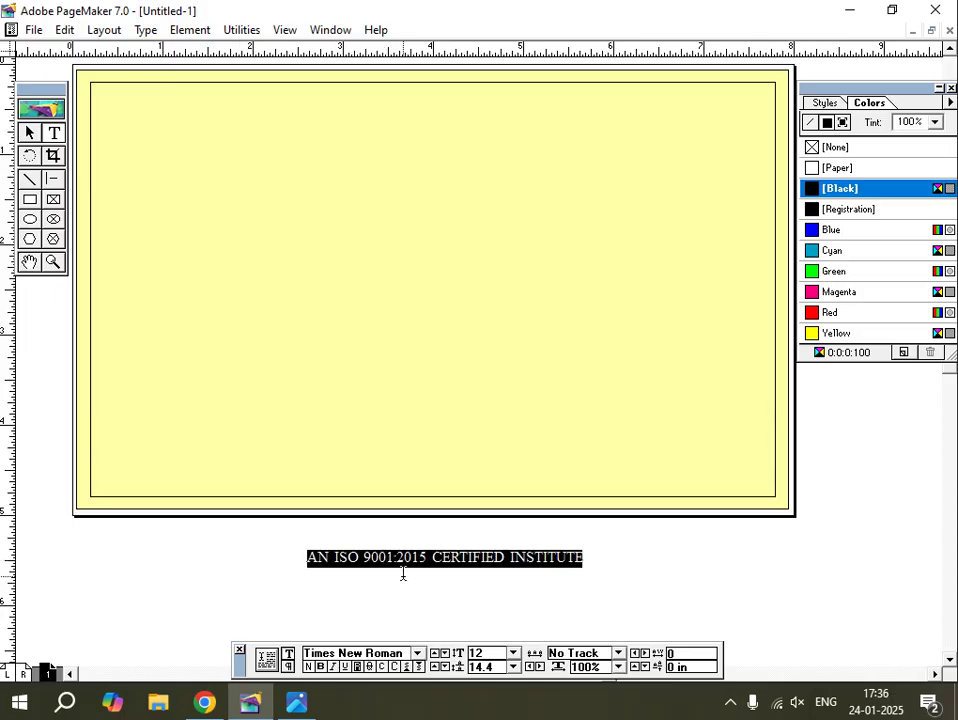
left_click(320, 666)
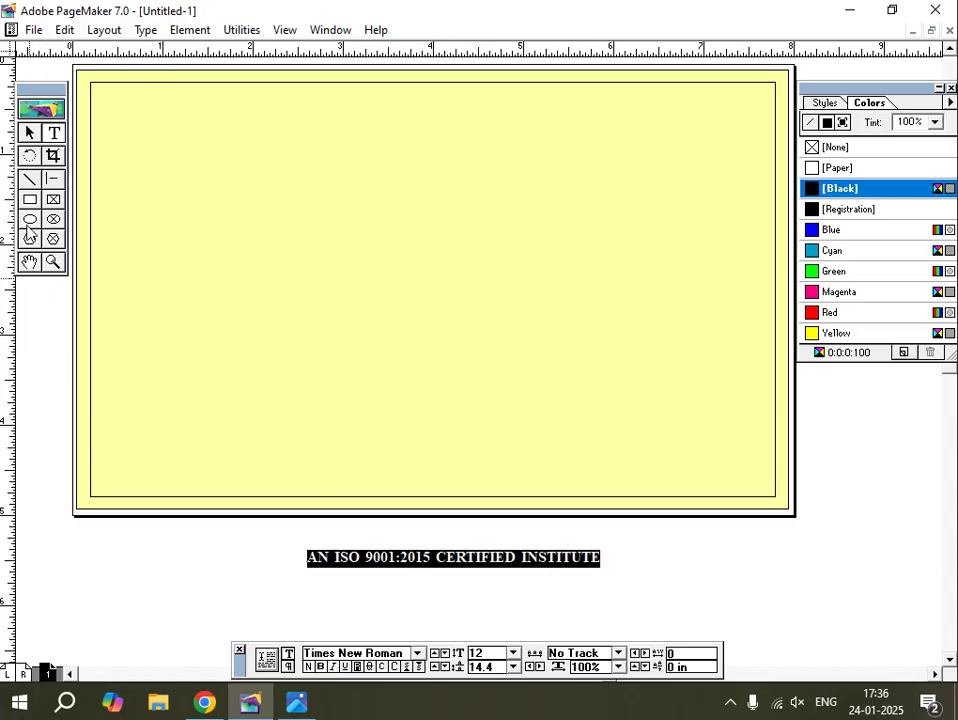
left_click(29, 133)
left_click(310, 434)
left_click(441, 562)
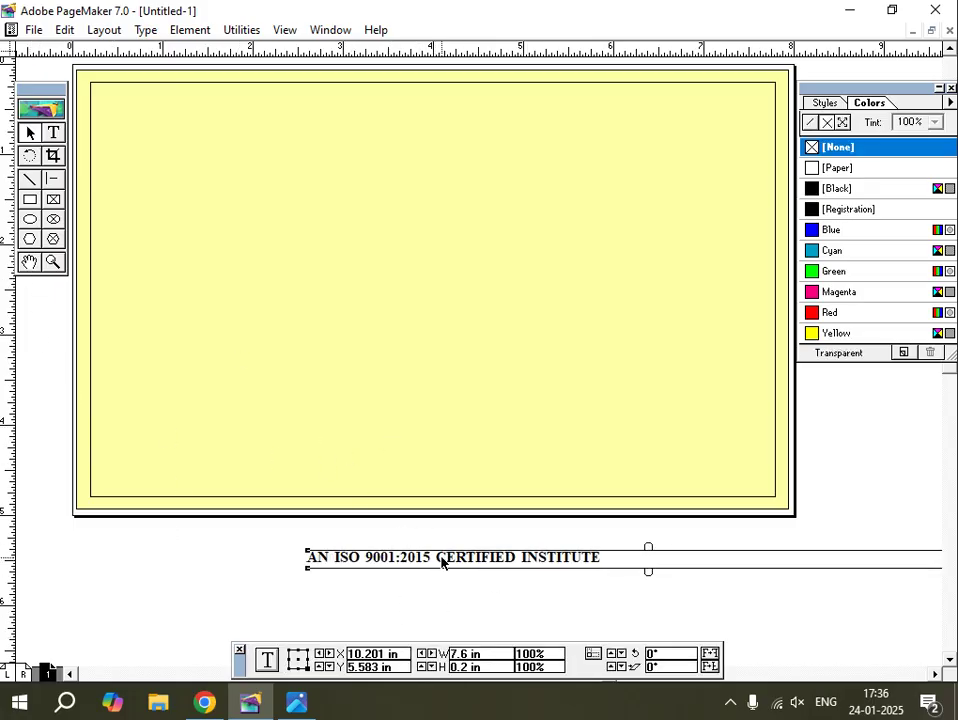
left_click_drag(441, 562, 265, 555)
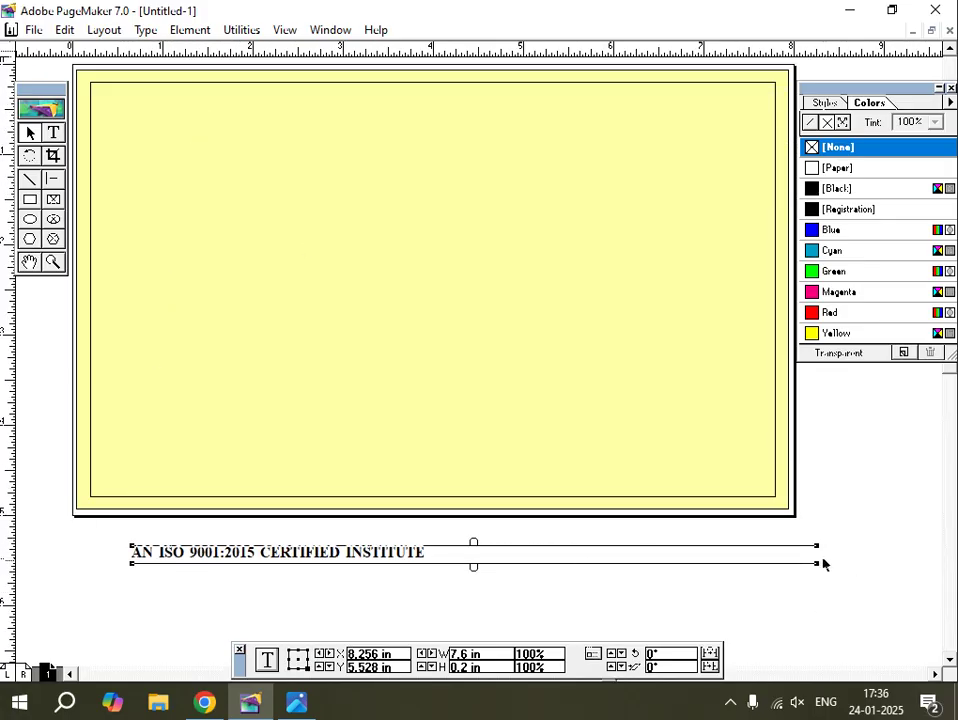
left_click_drag(818, 563, 452, 564)
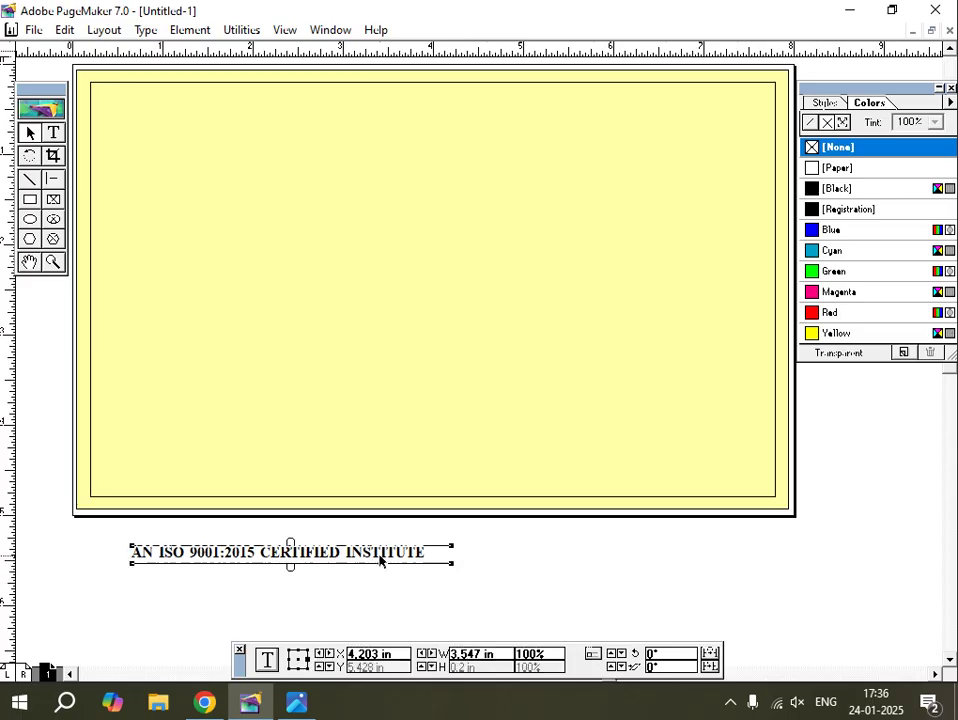
left_click_drag(380, 561, 548, 93)
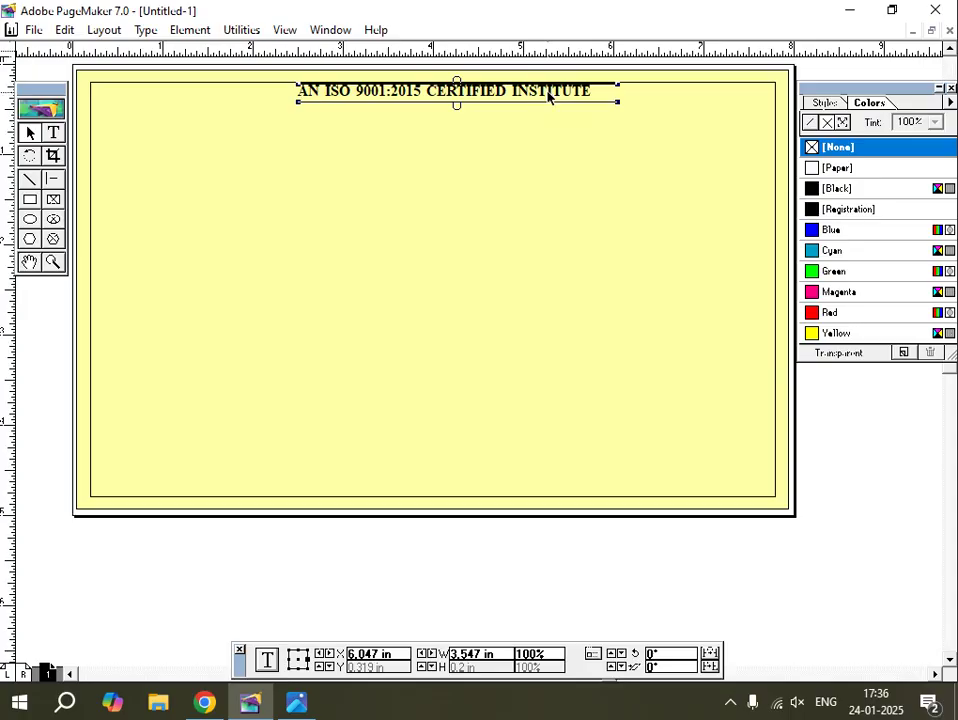
key("Down")
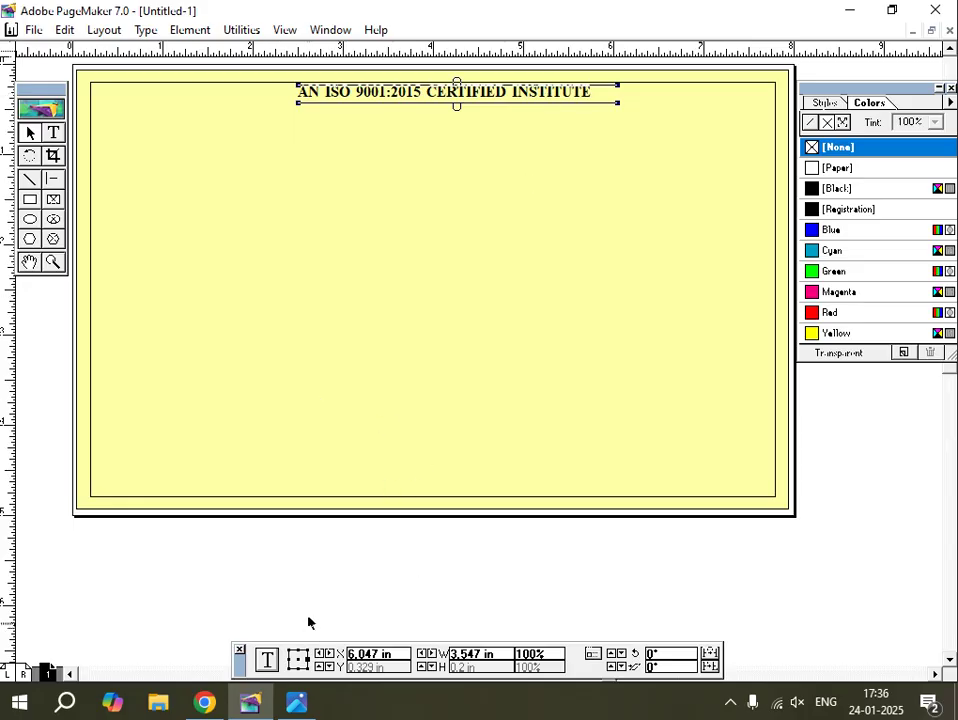
left_click(296, 704)
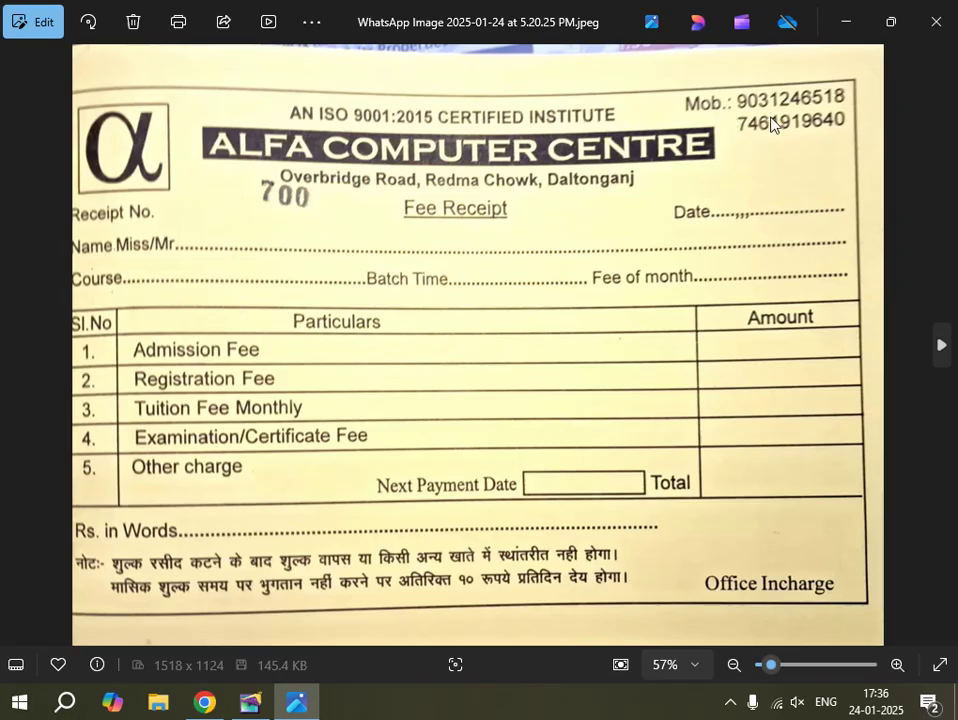
Return to the yellow receipt layout in PageMaker and pick the Rectangle tool.
left_click(254, 703)
left_click(31, 200)
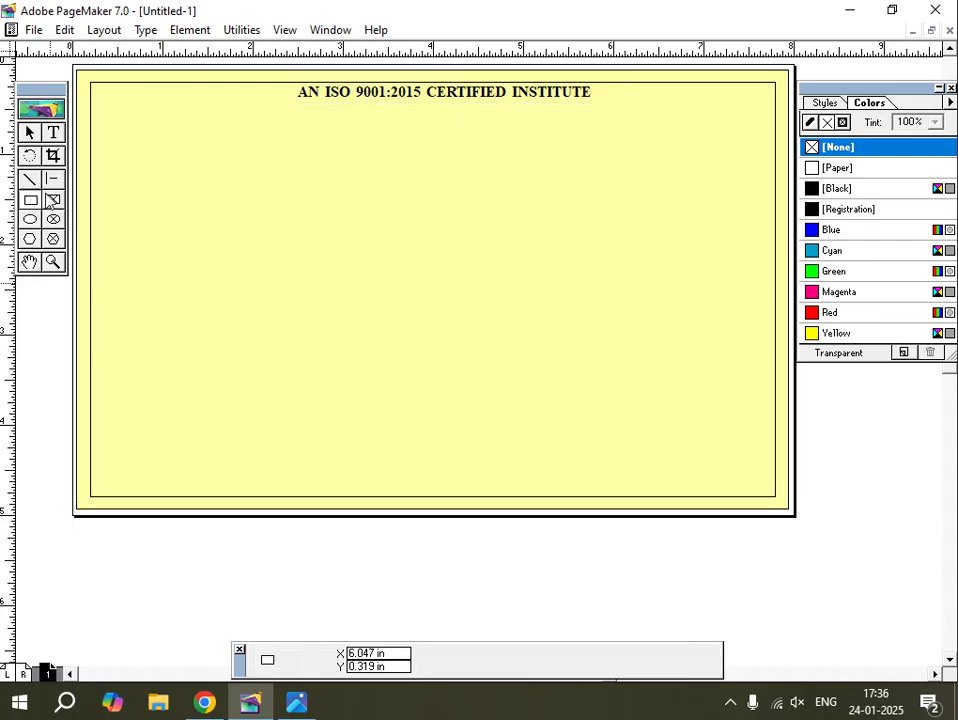
Draw a small square box in the page's top-left corner.
left_click_drag(98, 92, 151, 139)
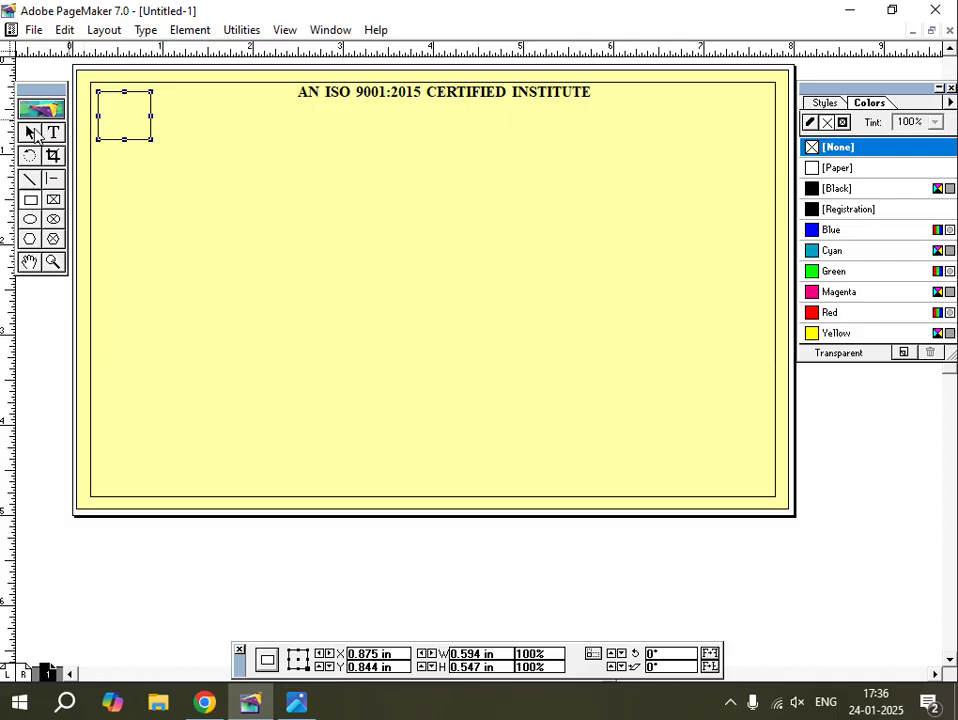
left_click(31, 132)
left_click(119, 138)
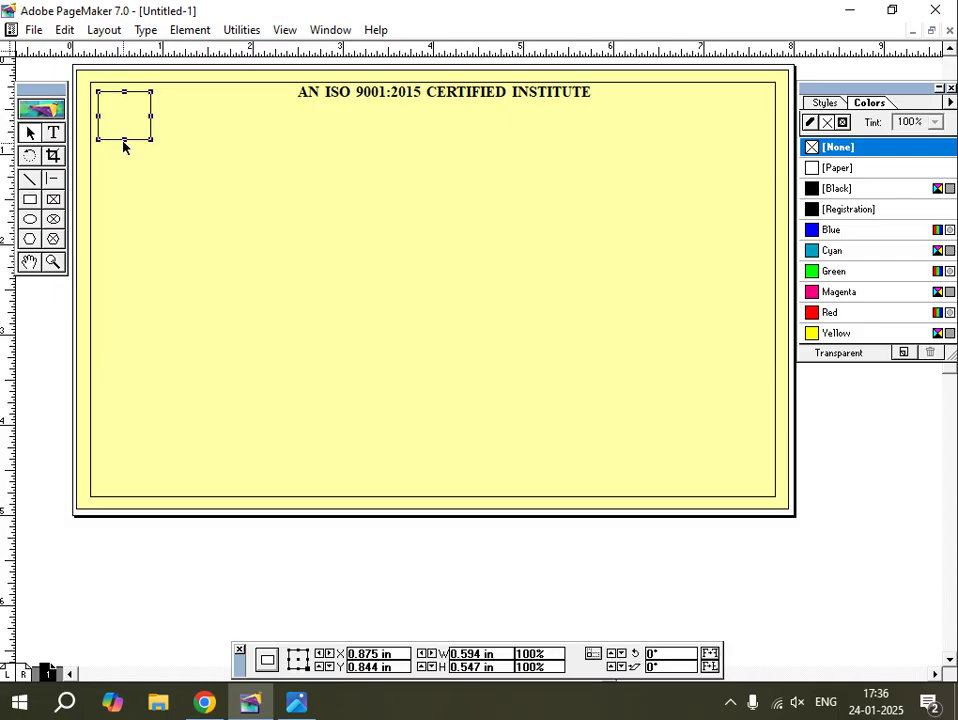
left_click_drag(123, 140, 123, 145)
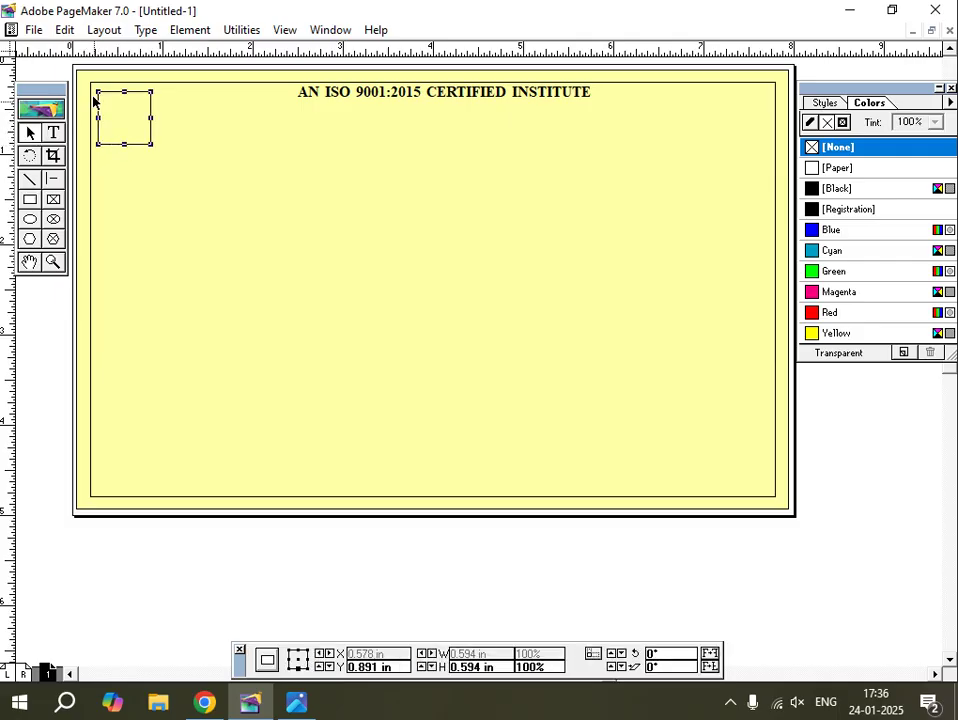
Insert a new embedded Microsoft Word Document object via Edit > Insert Object.
left_click(64, 31)
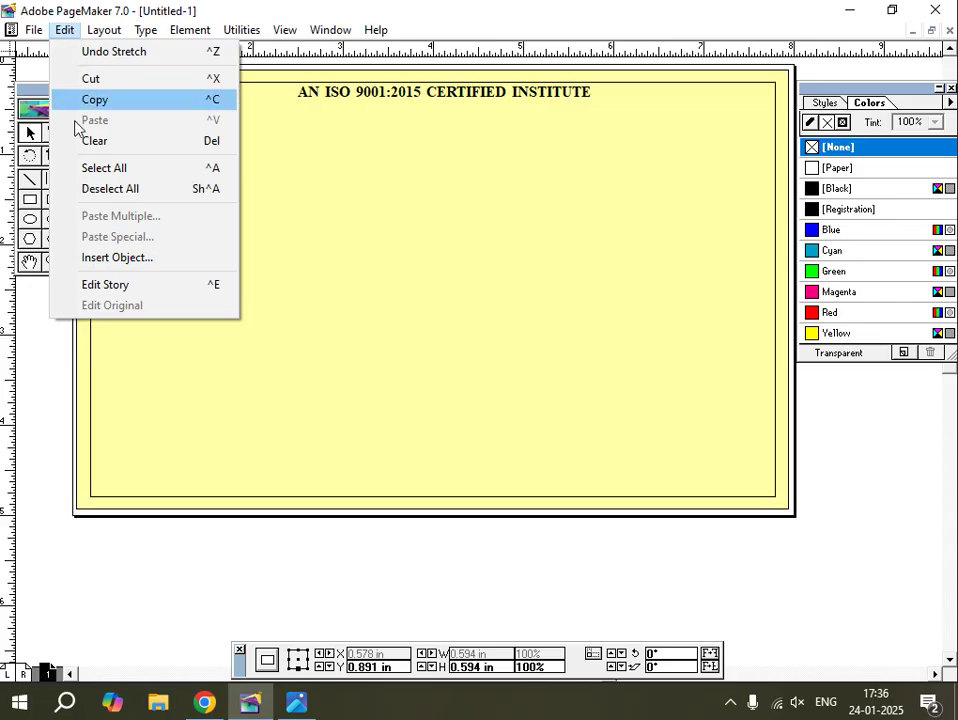
left_click(121, 263)
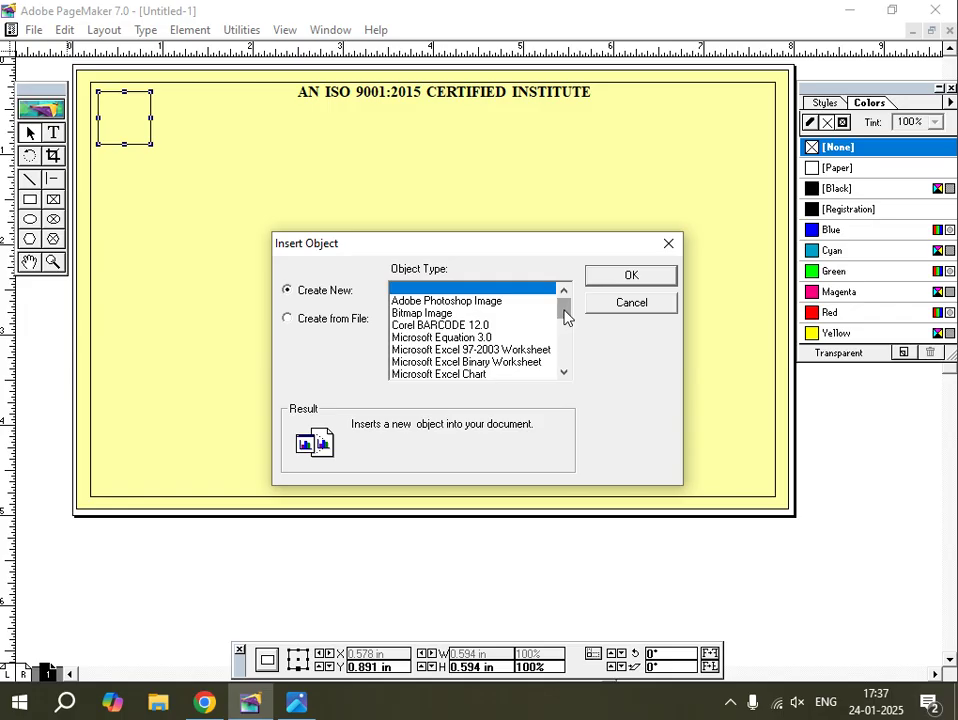
left_click_drag(564, 316, 565, 346)
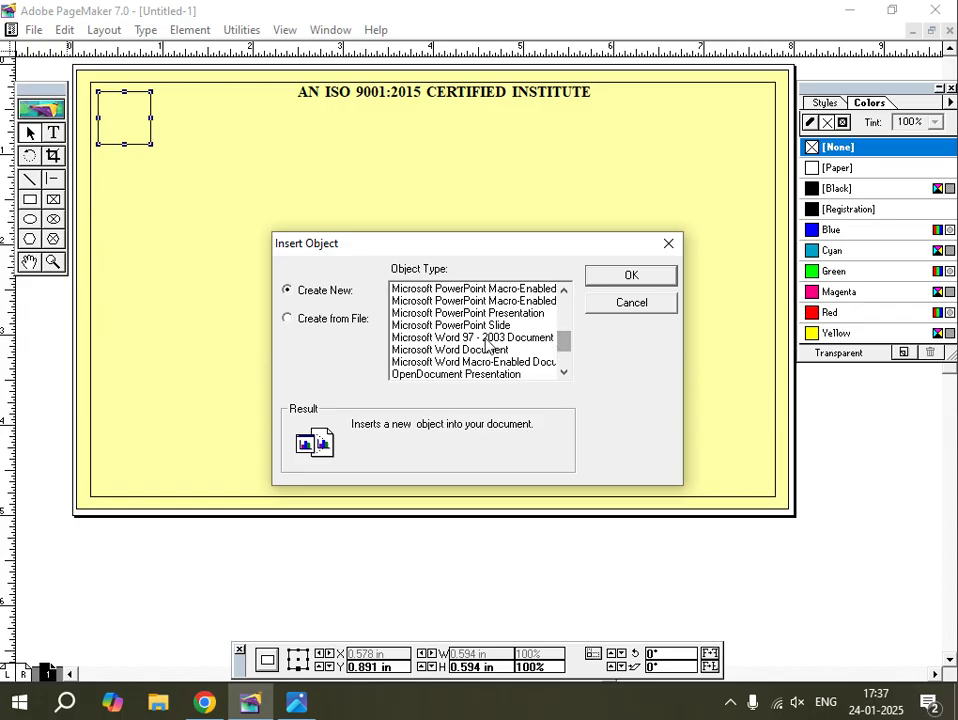
left_click(443, 350)
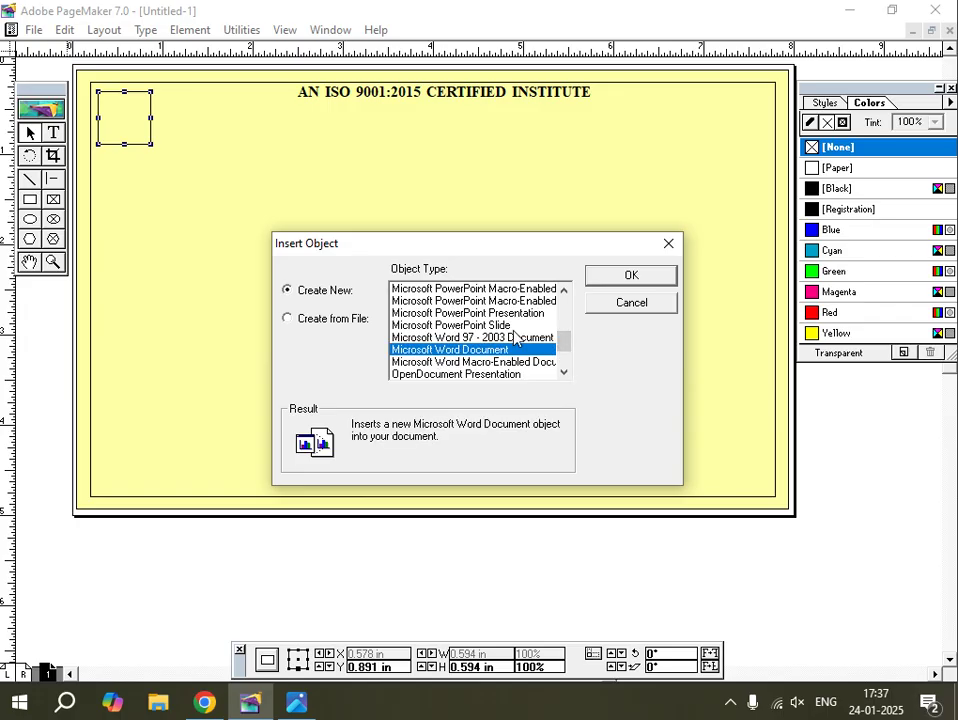
left_click(631, 276)
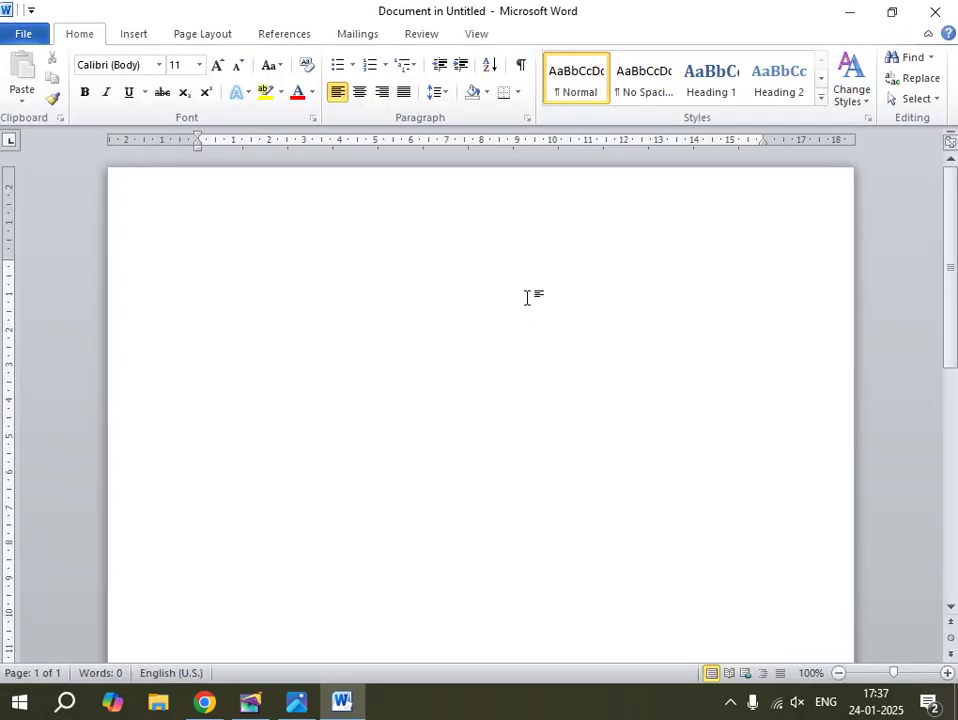
Insert the α symbol from Word's Symbol gallery.
left_click(134, 34)
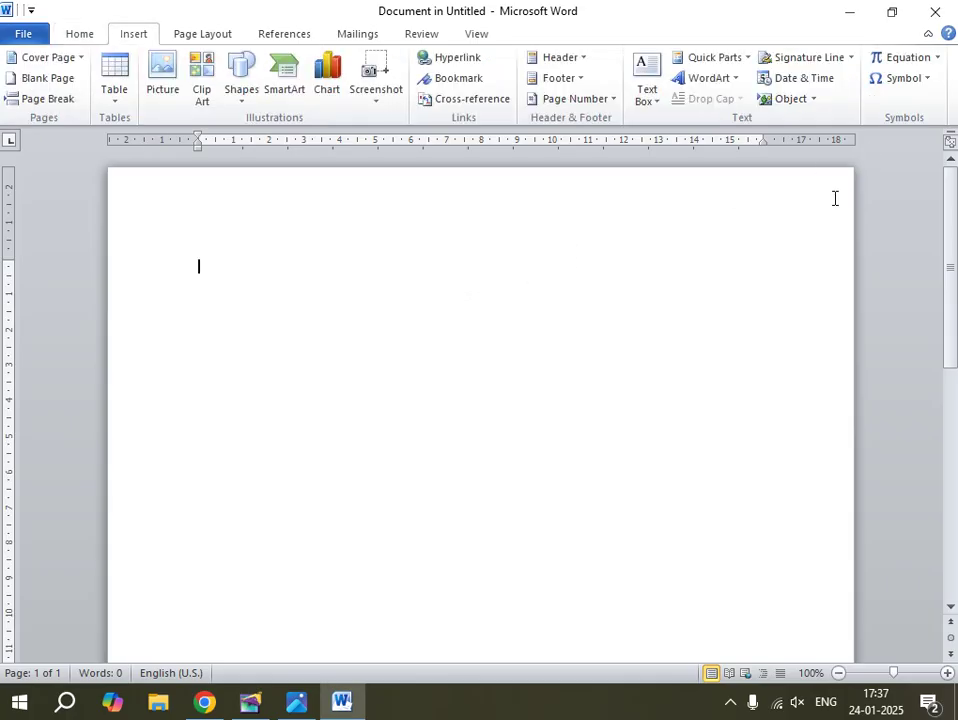
left_click(901, 80)
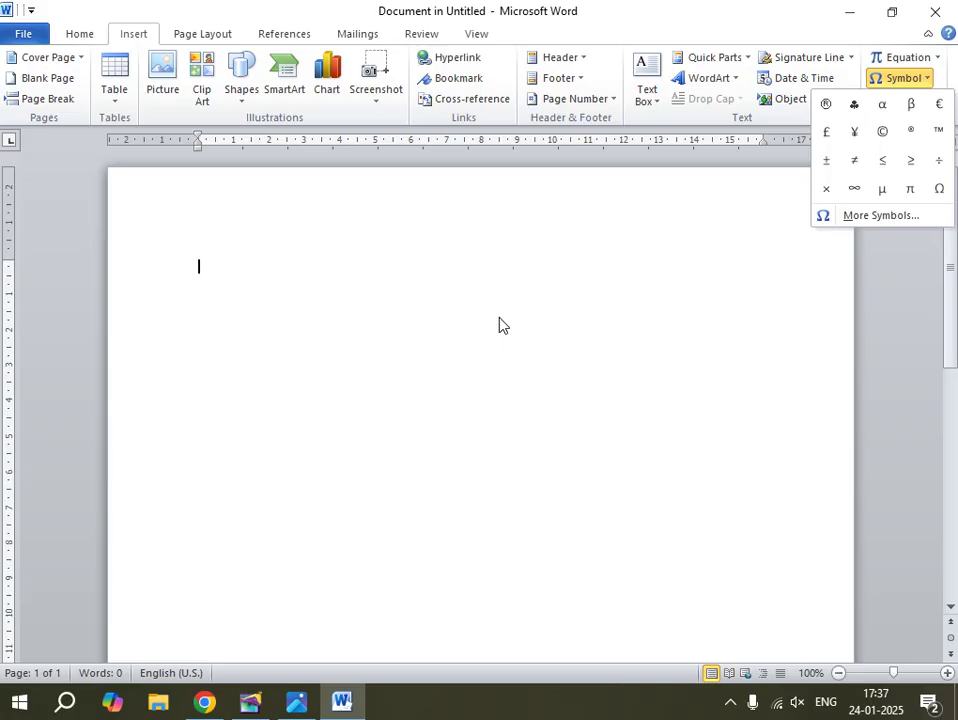
left_click(884, 111)
Make the α 48 pt Times New Roman, reselect it, and close Word.
left_click_drag(220, 265, 170, 268)
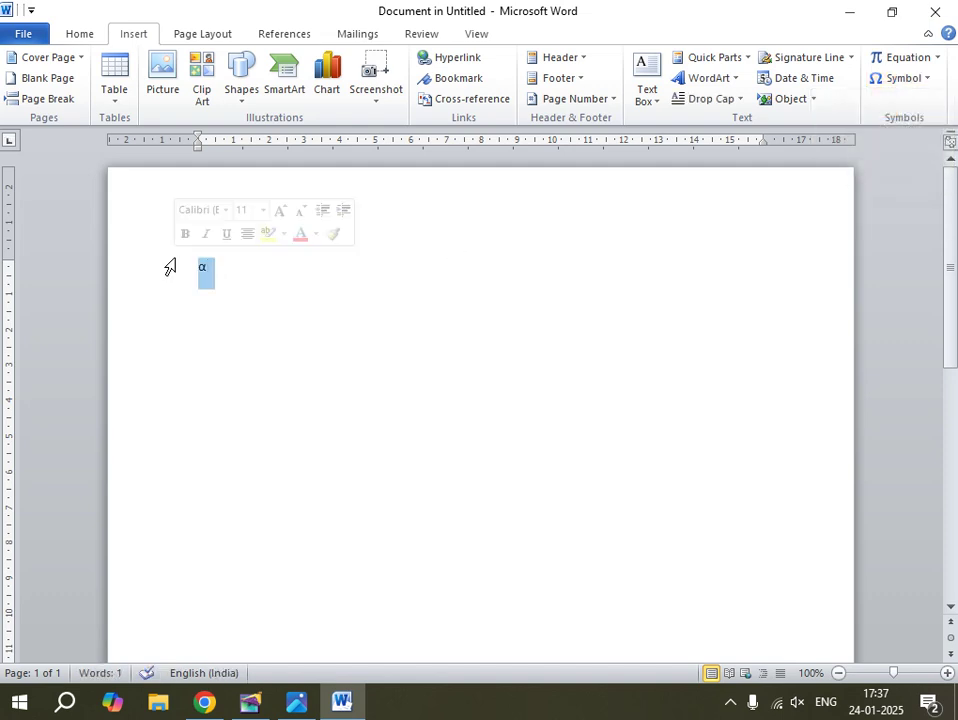
left_click(88, 34)
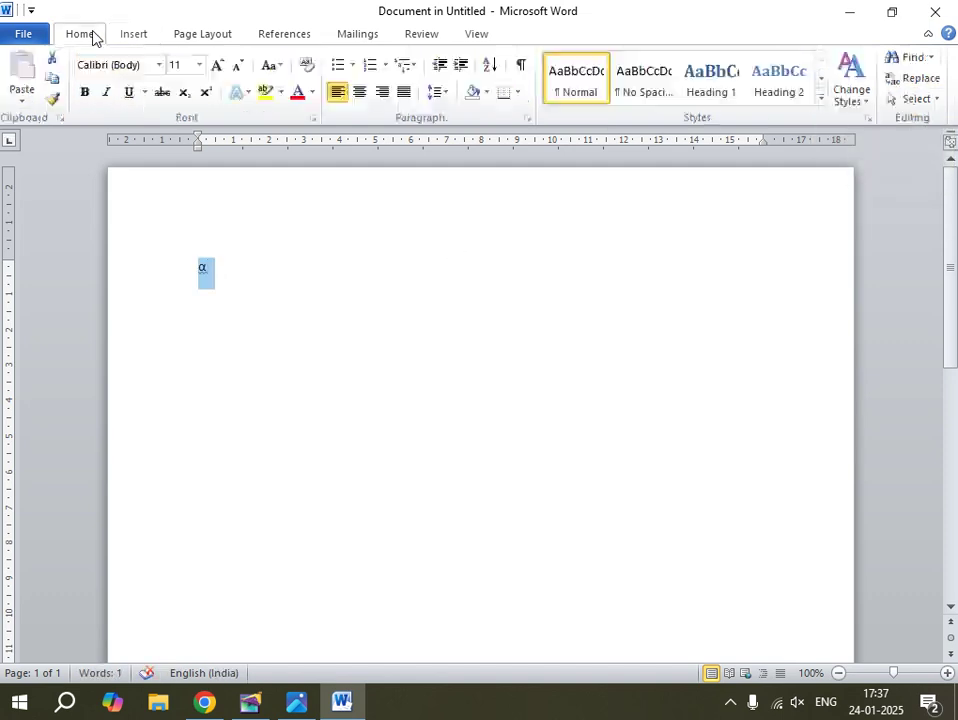
left_click(219, 66)
left_click(219, 66)
left_click(219, 66)
left_click(219, 66)
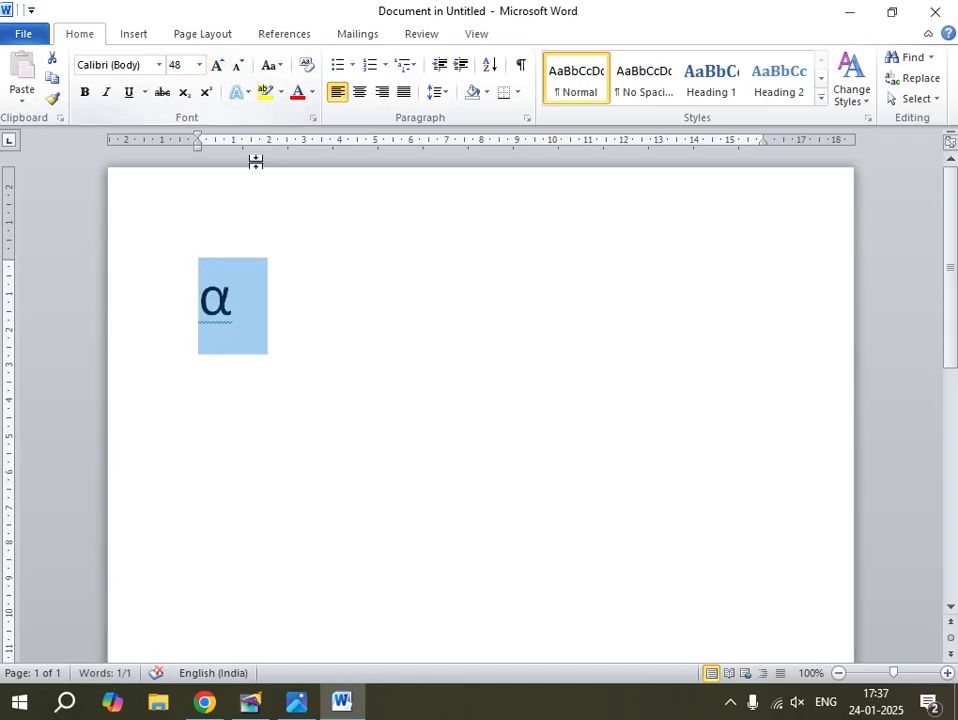
left_click(160, 65)
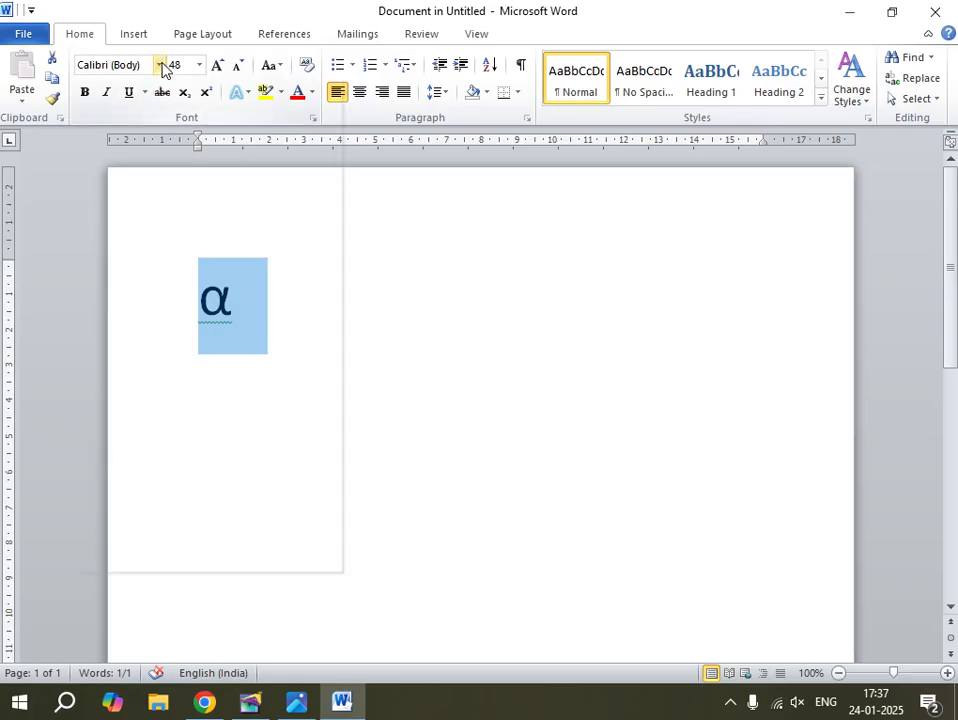
left_click(187, 242)
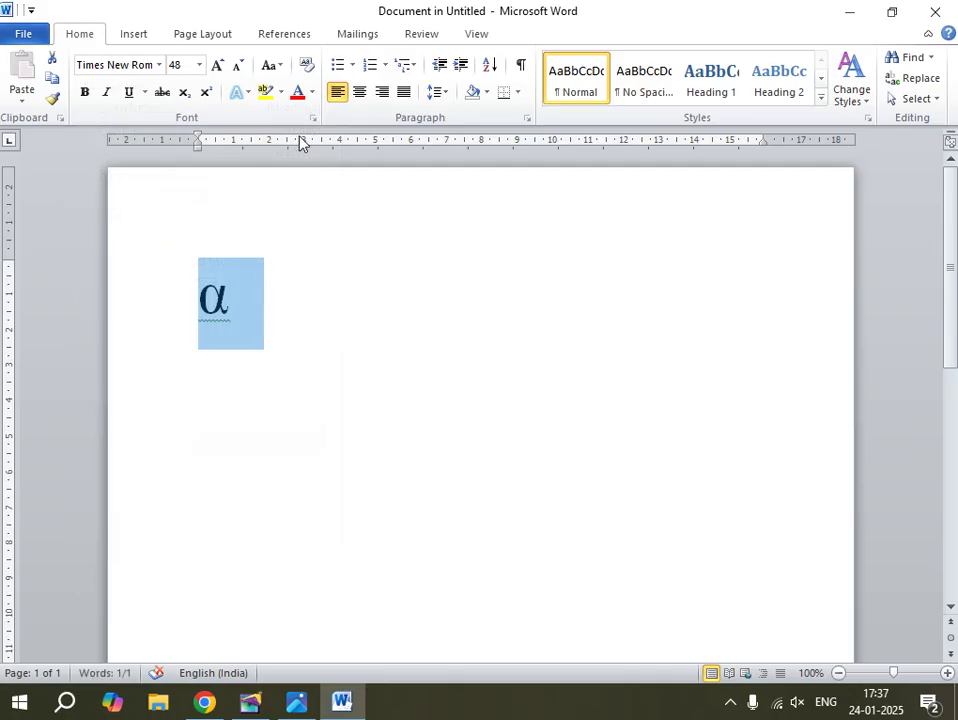
left_click(246, 300)
double_click(240, 300)
left_click(935, 11)
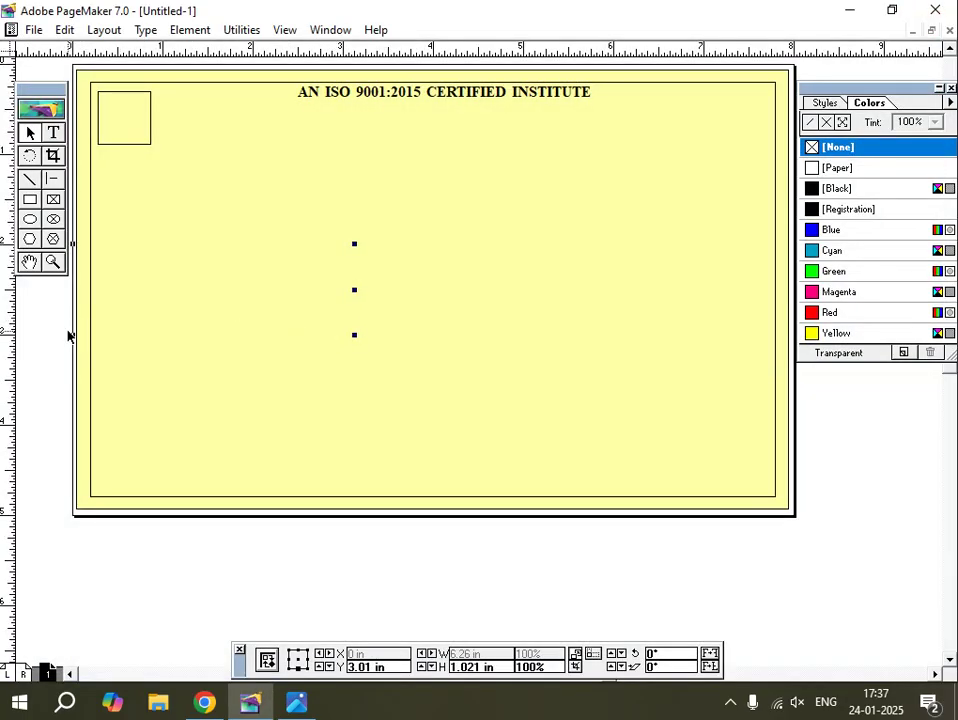
Position the pasted α centred in the top-left logo box, then switch to the receipt photo.
left_click_drag(354, 335, 421, 350)
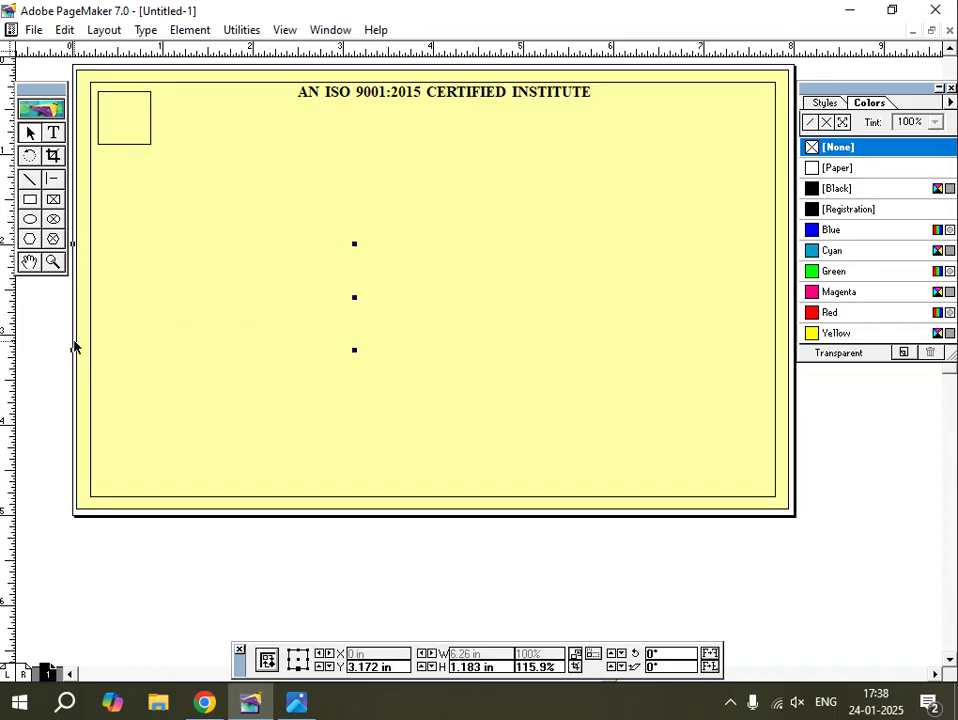
key("Right")
key("Right")
key("Right")
key("Right")
key("Right")
key("Right")
key("Right")
key("Right")
key("Right")
key("Right")
key("Right")
key("Right")
key("Right")
key("Right")
key("Right")
key("Right")
key("Right")
key("Right")
key("Right")
key("Right")
key("Right")
key("Right")
key("Right")
key("Right")
key("Right")
key("Right")
key("Right")
key("Right")
key("Right")
key("Right")
key("Right")
key("Right")
key("Right")
key("Right")
key("Right")
key("Right")
key("Right")
key("Right")
key("Right")
key("Right")
key("Right")
key("Right")
key("Right")
key("Right")
key("Right")
key("Right")
key("Right")
key("Right")
key("Right")
key("Right")
key("Right")
key("Right")
key("Right")
key("Right")
key("Right")
key("Right")
key("Right")
key("Right")
key("Right")
key("Right")
key("Right")
key("Right")
key("Right")
key("Right")
key("Right")
key("Right")
key("Right")
key("Right")
key("Right")
key("Right")
key("Right")
key("Right")
key("Right")
key("Right")
key("Right")
key("Right")
key("Right")
key("Right")
key("Right")
key("Right")
key("Right")
key("Right")
key("Right")
key("Right")
key("Right")
key("Right")
key("Right")
key("Right")
key("Right")
key("Right")
key("Right")
key("Right")
key("Right")
key("Right")
key("Right")
key("Right")
key("Right")
key("Right")
key("Right")
key("Right")
key("Right")
key("Right")
key("Right")
key("Right")
key("Right")
key("Right")
key("Right")
key("Right")
key("Right")
key("Right")
key("Right")
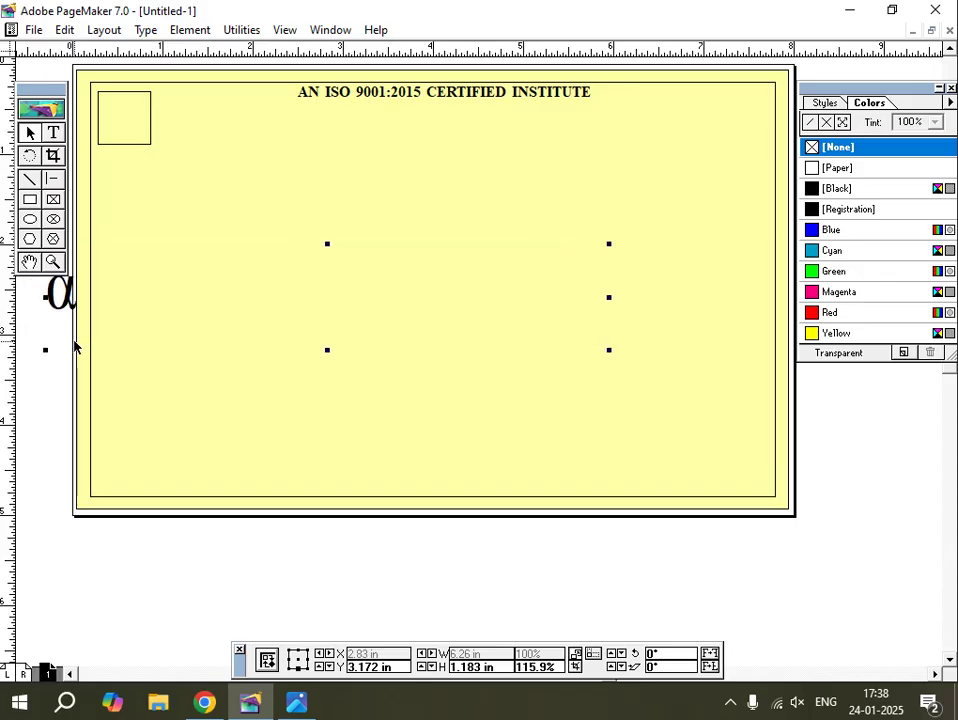
key("Right")
key("Right")
key("Right")
key("Right")
key("Right")
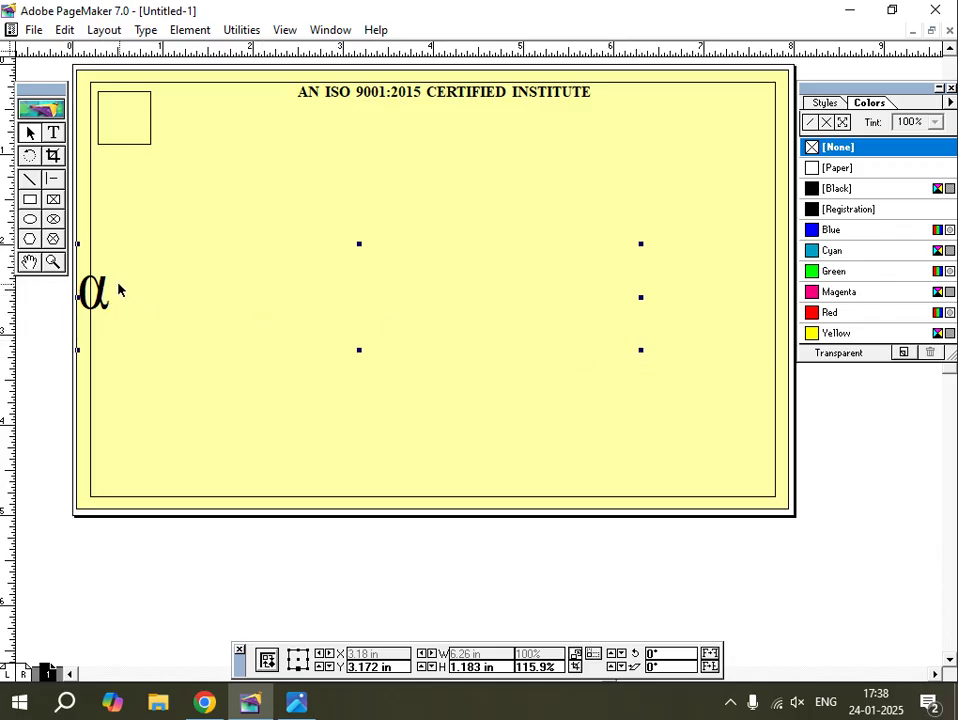
left_click_drag(106, 300, 125, 122)
key("Right")
key("Right")
key("Right")
key("Right")
key("Right")
key("Right")
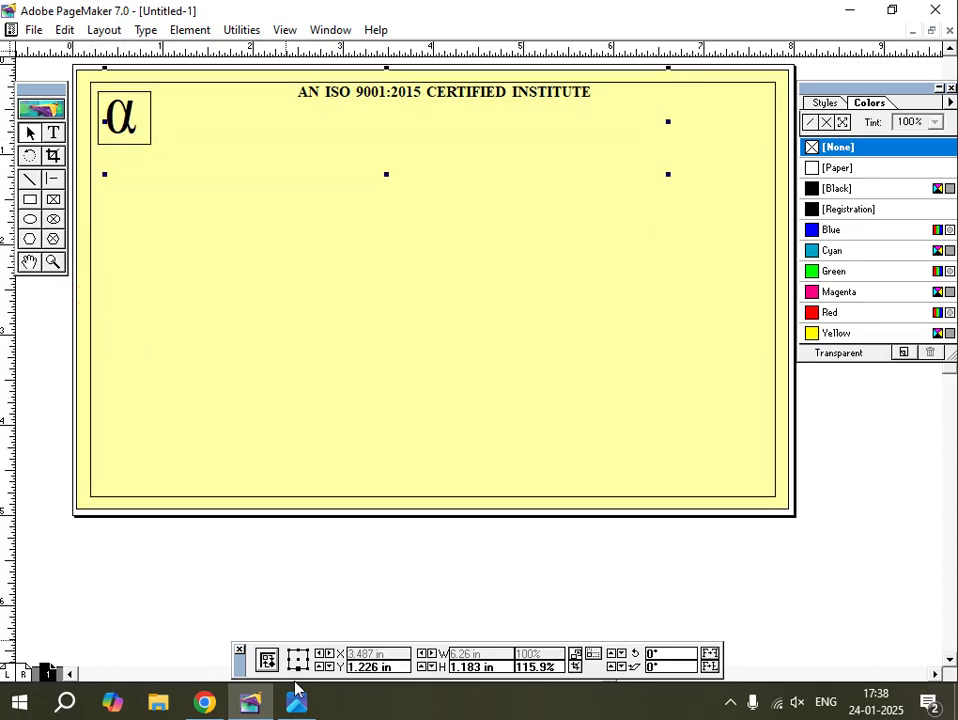
key("alt+Tab")
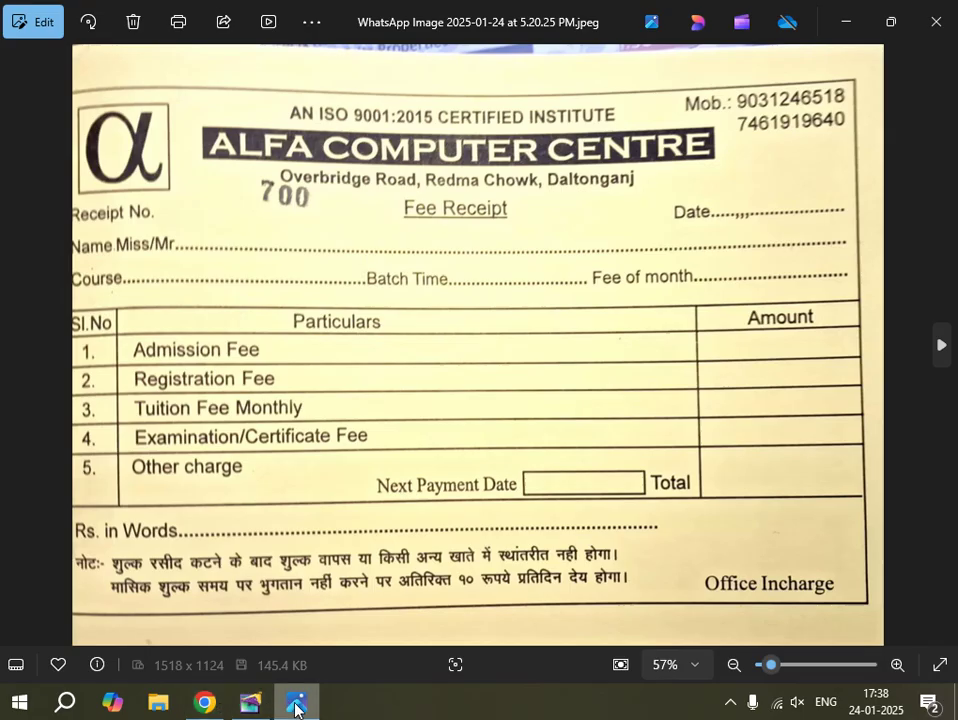
Compare the reference receipt photo with the PageMaker layout and deselect the α.
left_click(250, 703)
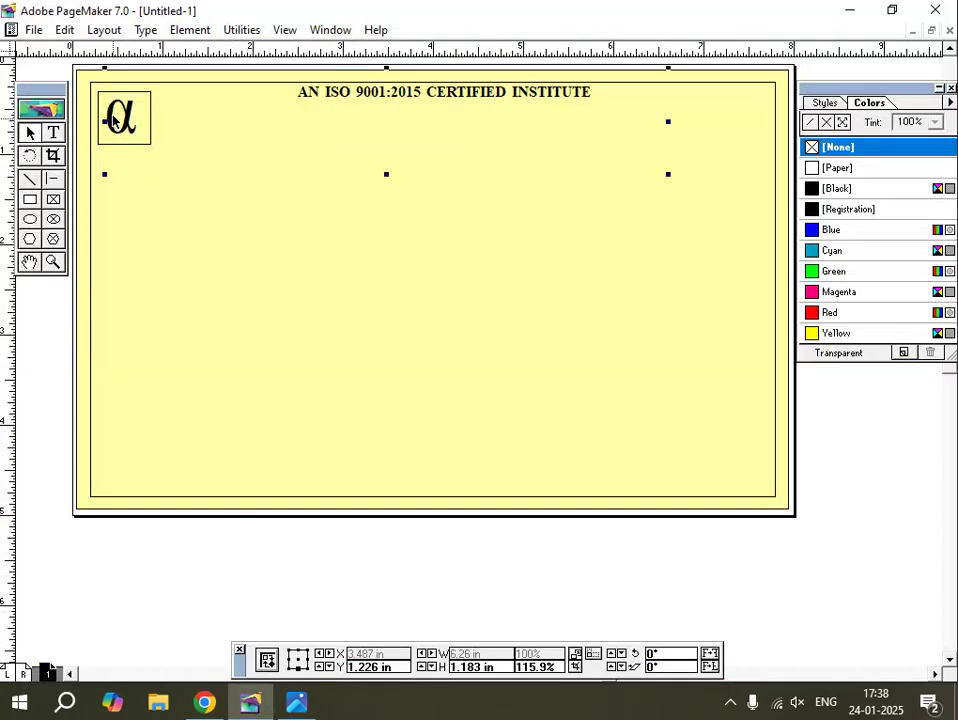
left_click(43, 384)
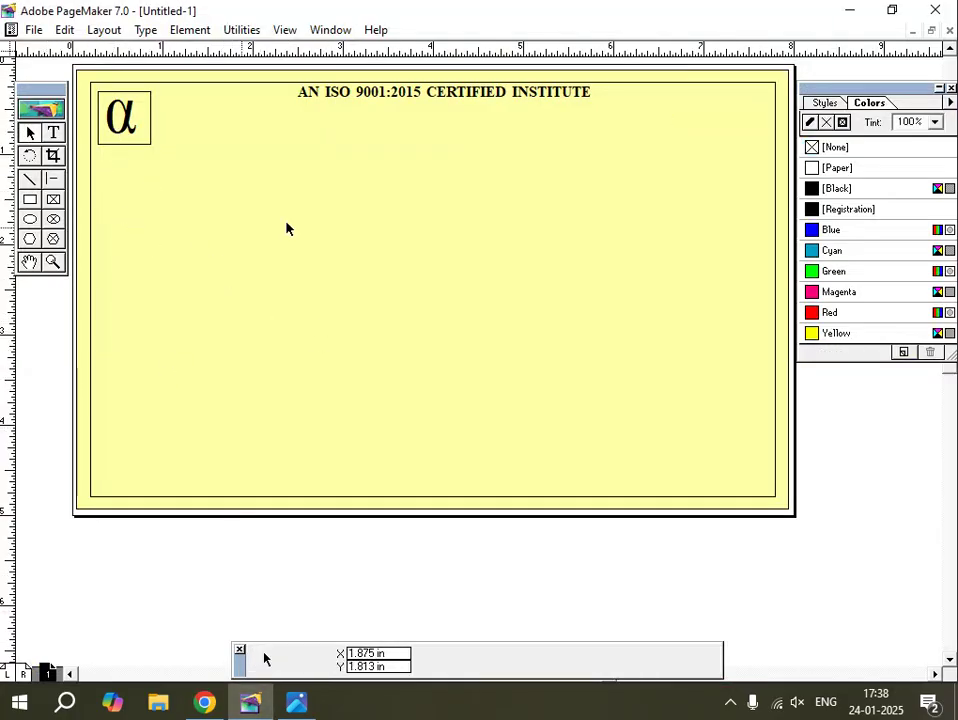
left_click(297, 703)
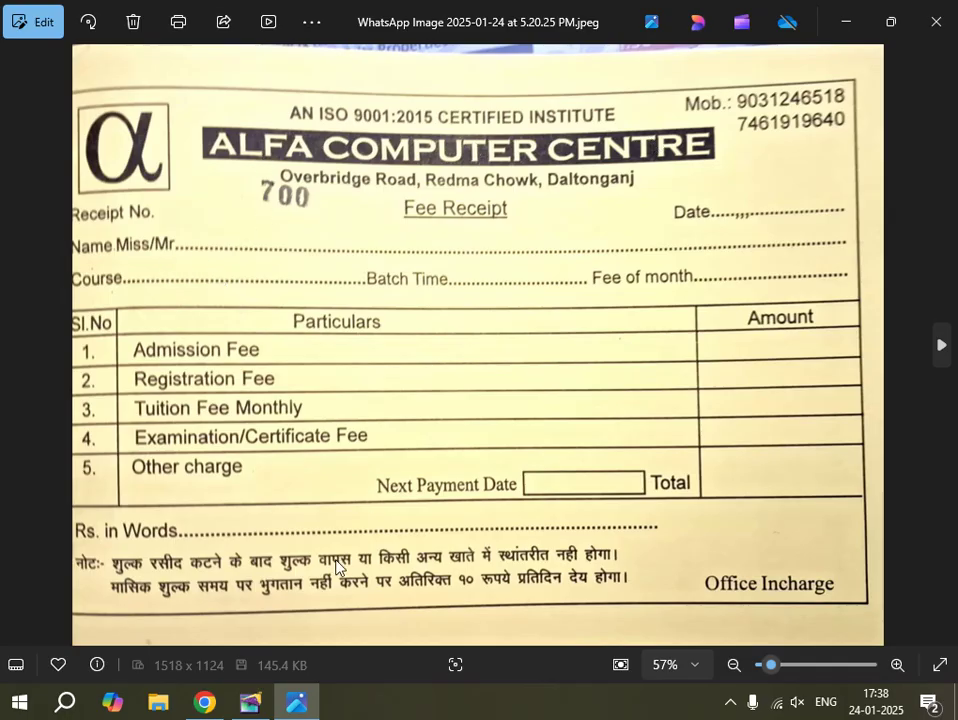
left_click(252, 702)
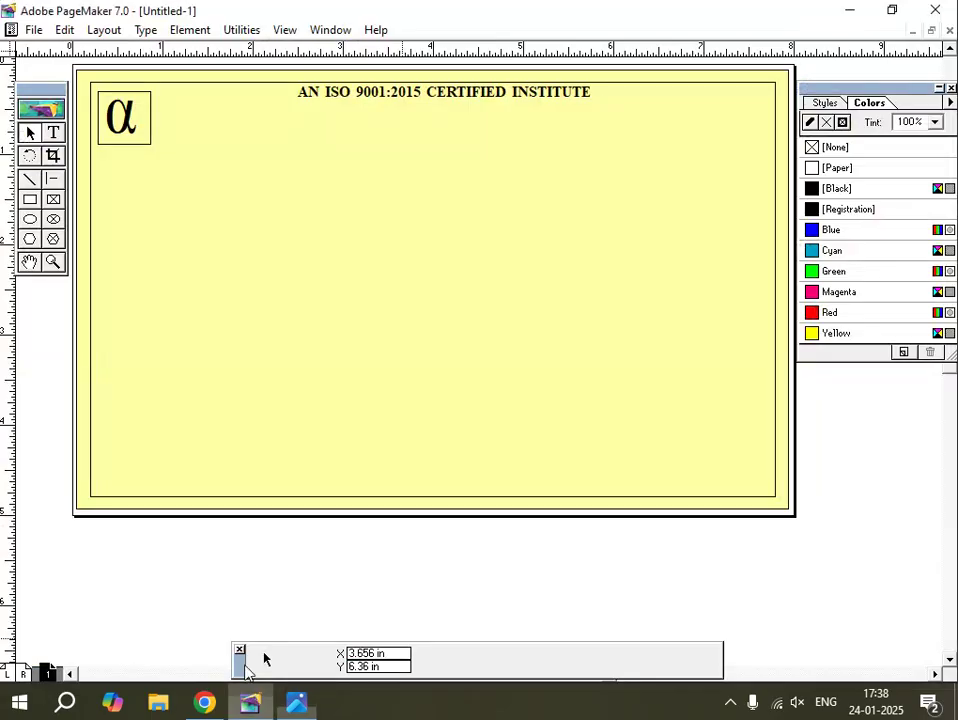
left_click(31, 200)
Draw a banner rectangle beside the logo, fill it with [Registration] black, and extend it left.
left_click_drag(182, 105, 693, 148)
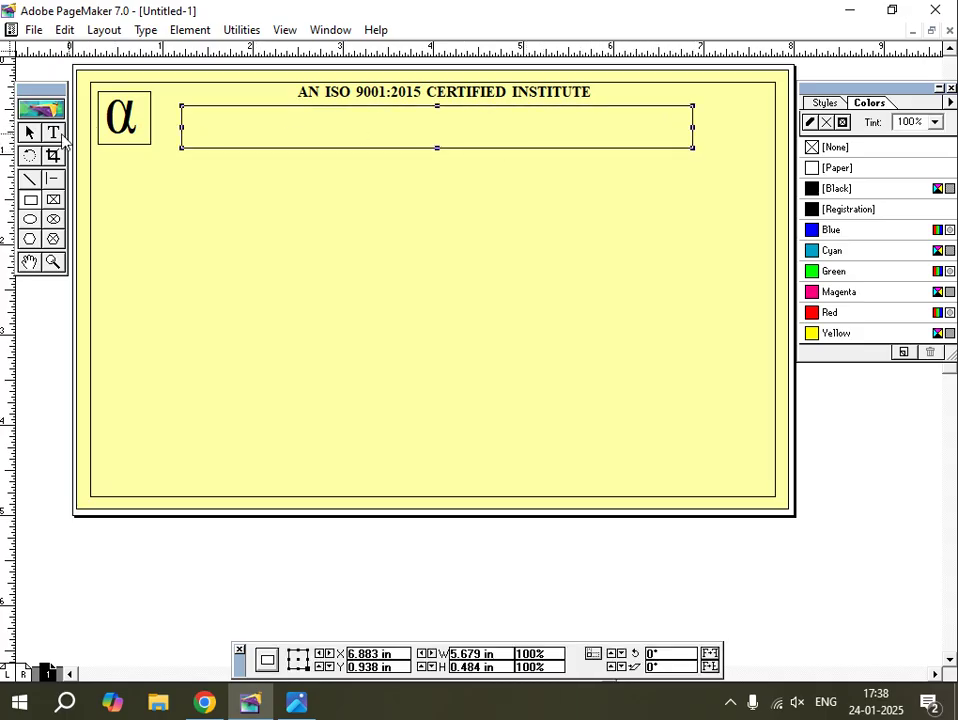
left_click(32, 133)
left_click(310, 106)
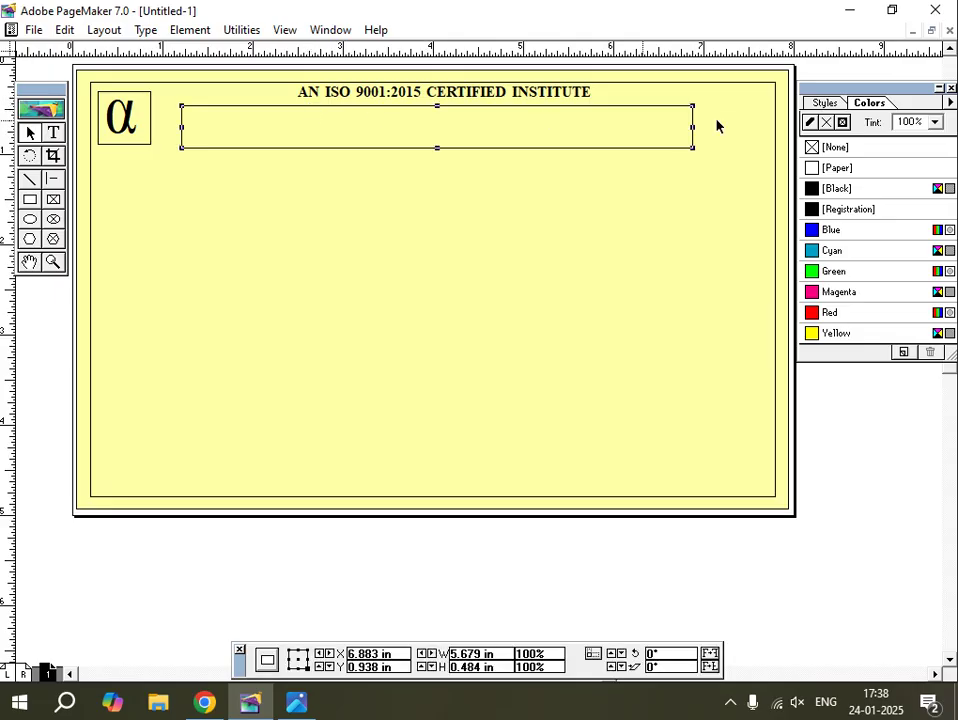
left_click(828, 121)
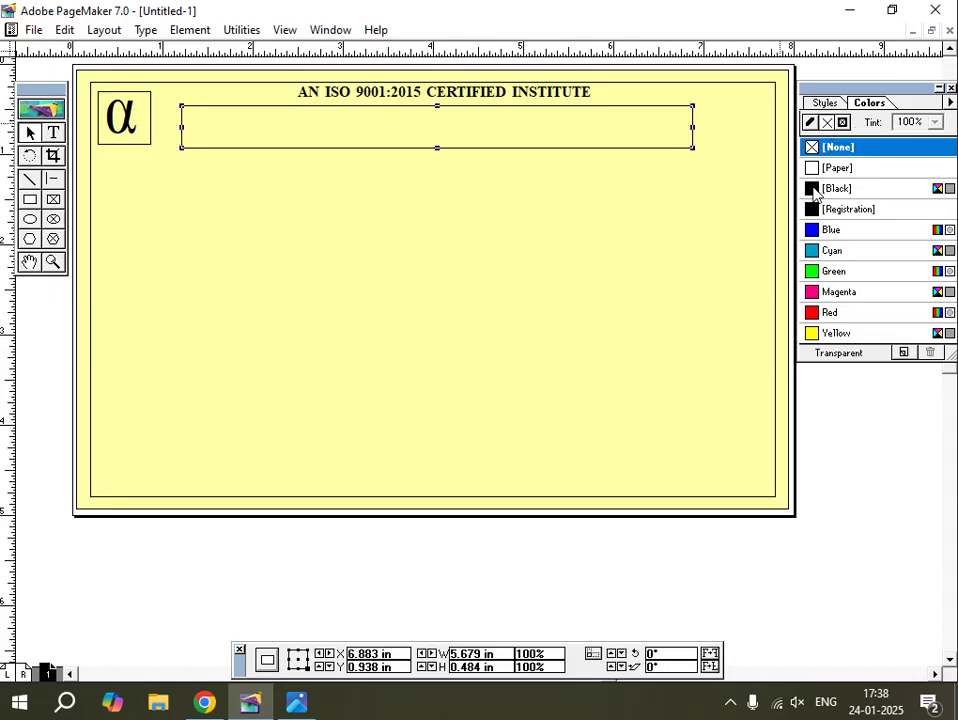
left_click(813, 208)
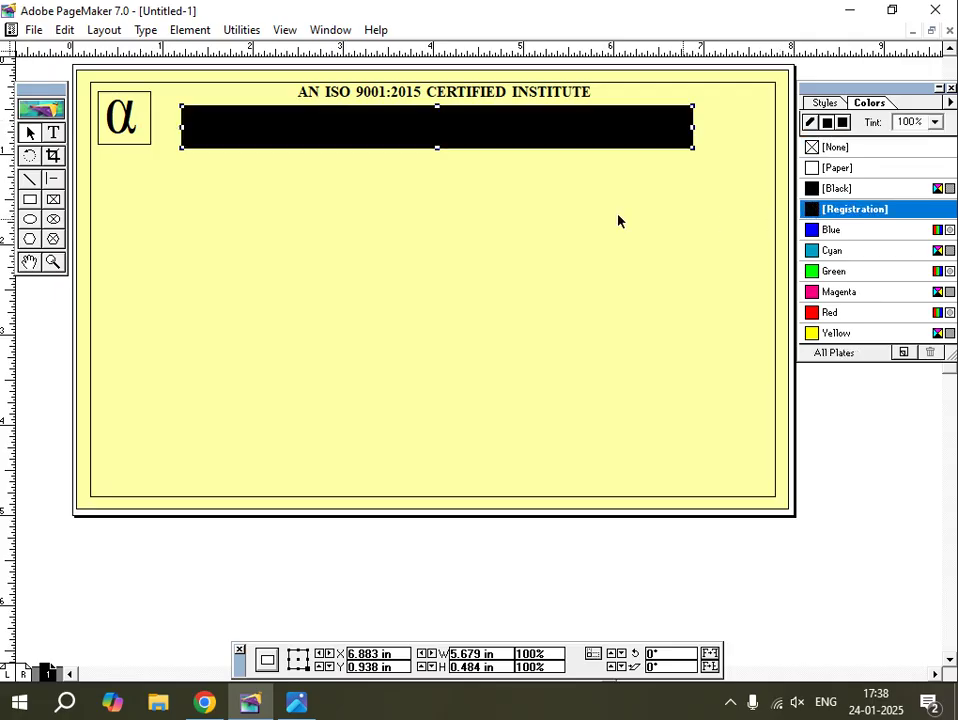
left_click(31, 134)
left_click(263, 128)
key("Up")
key("Up")
key("Up")
key("Up")
key("Up")
key("Up")
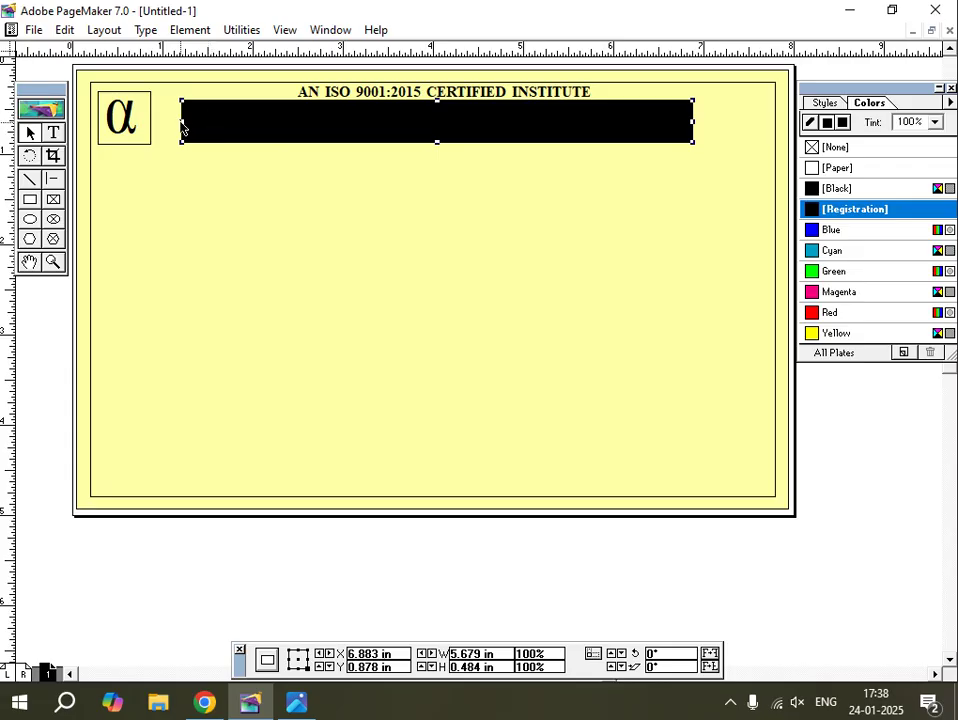
left_click_drag(181, 121, 170, 121)
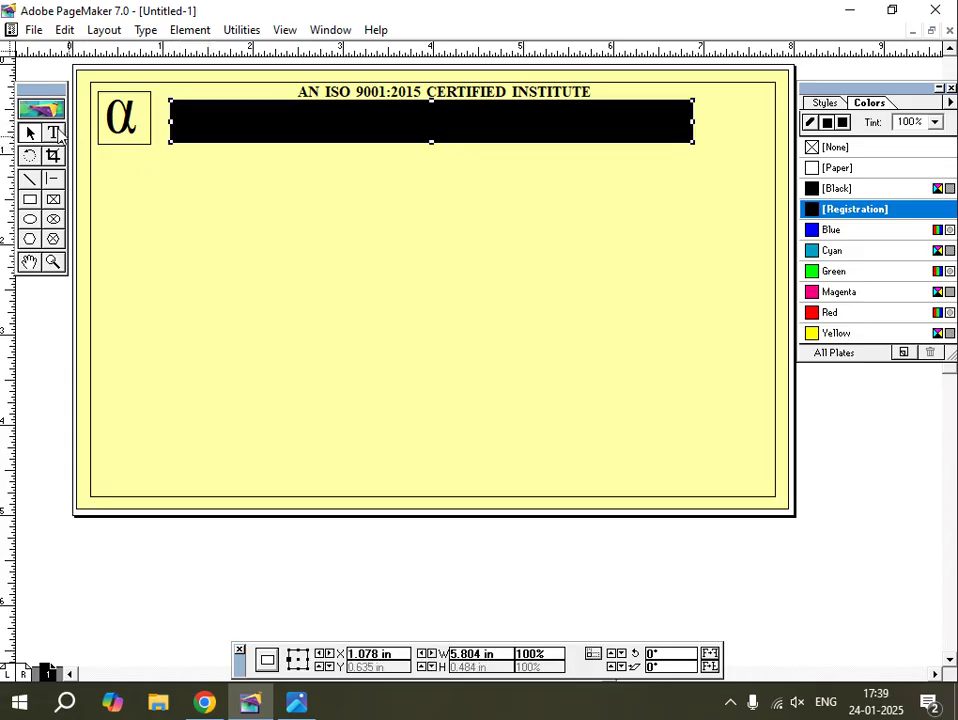
Type 'ALFA COMPUTER CENTRE' below the page in bold at 28 pt.
left_click(53, 132)
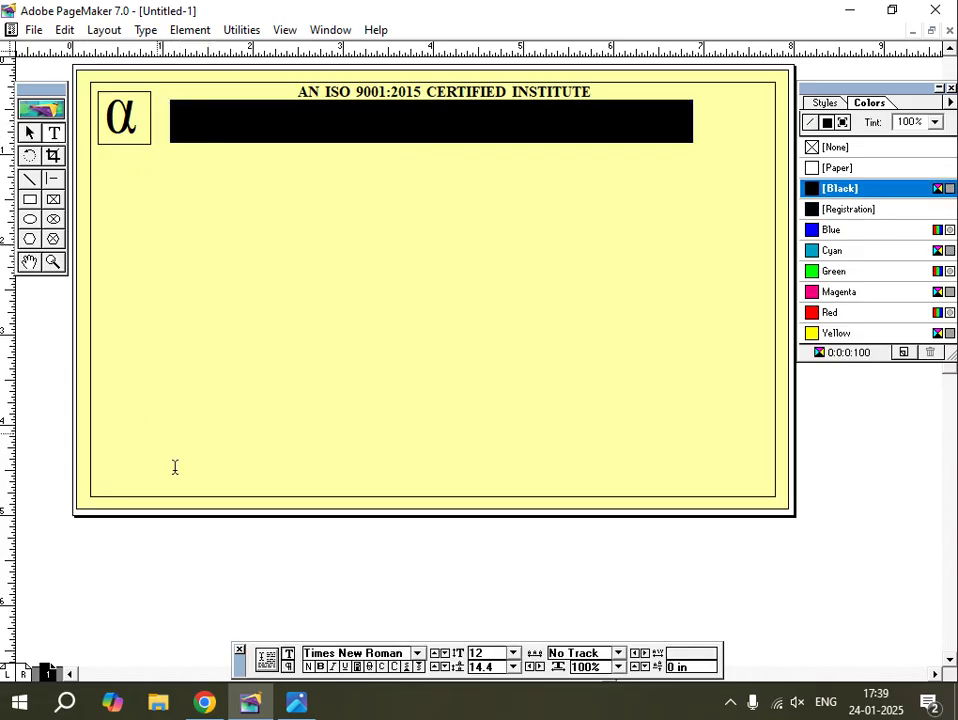
left_click(275, 548)
type("ALFA CO")
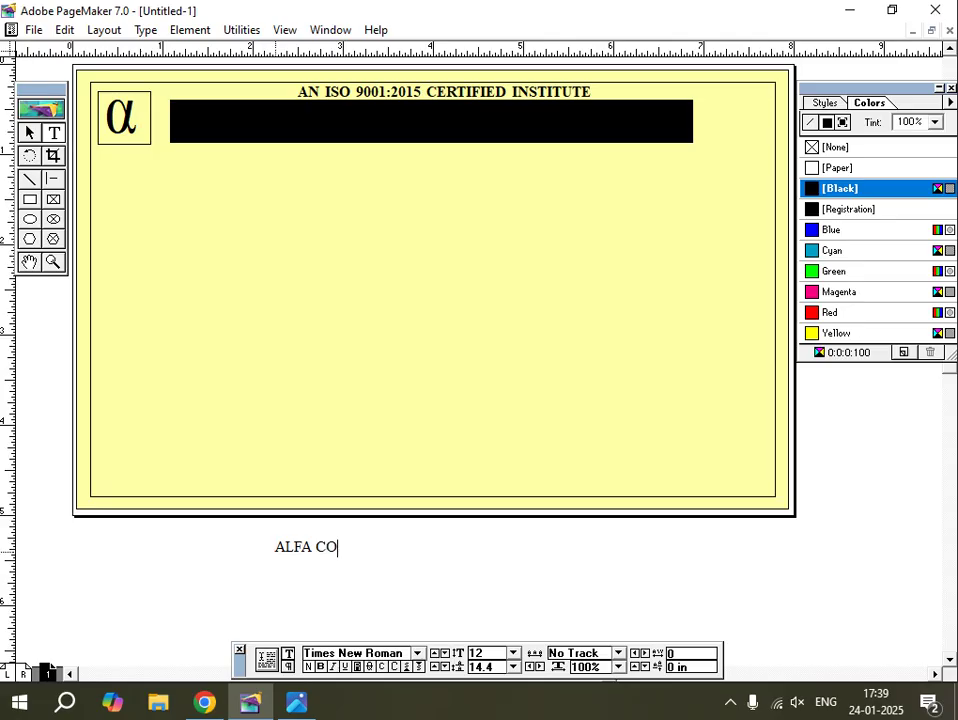
type("MPUTER ")
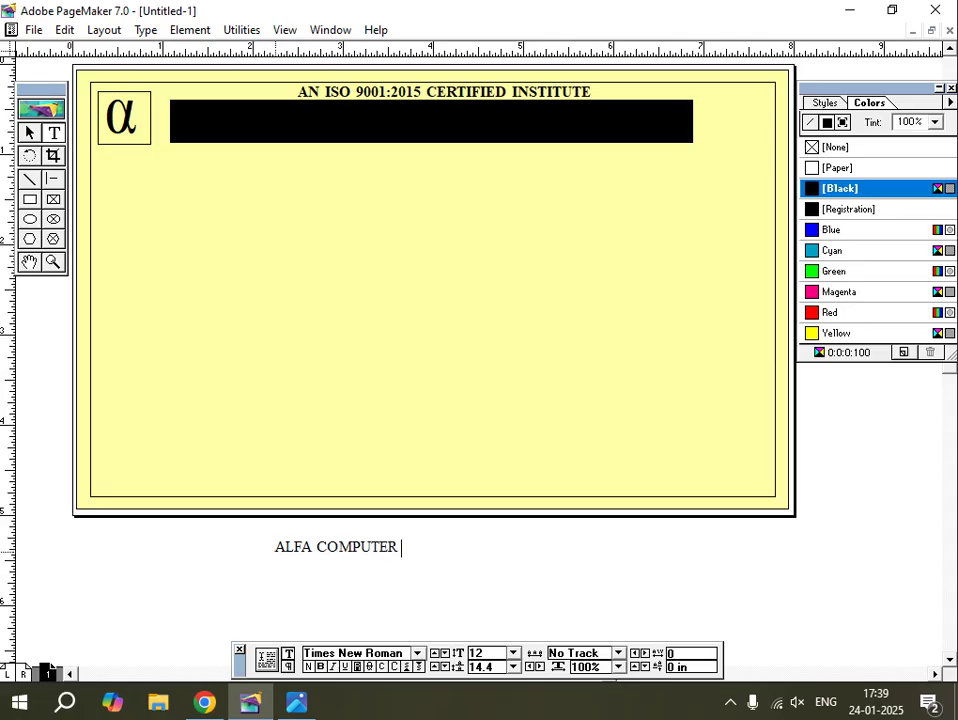
type("CENTRE")
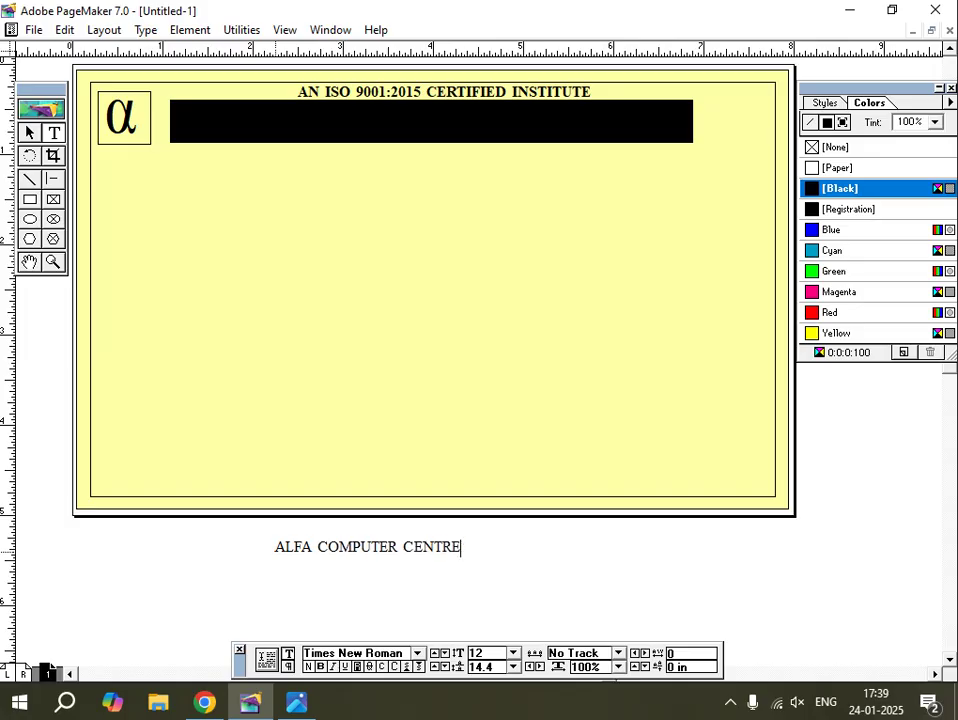
key("ctrl+a")
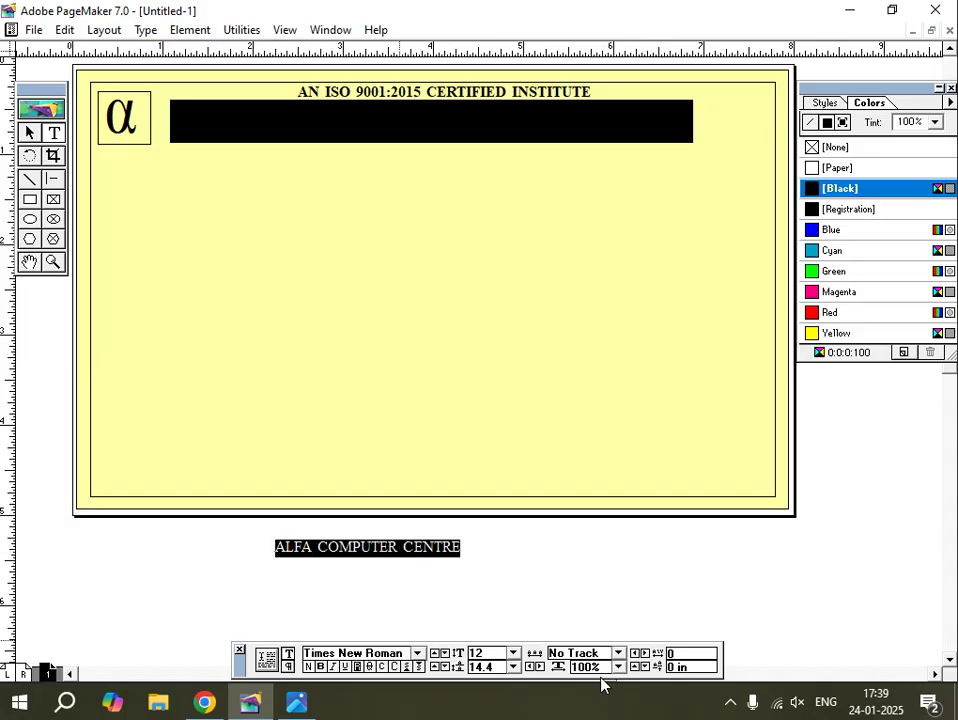
key("ctrl+alt+shift+period")
key("ctrl+alt+shift+period")
key("ctrl+alt+shift+period")
key("ctrl+alt+shift+period")
key("ctrl+alt+shift+period")
key("ctrl+alt+shift+period")
key("ctrl+alt+shift+period")
key("ctrl+alt+shift+period")
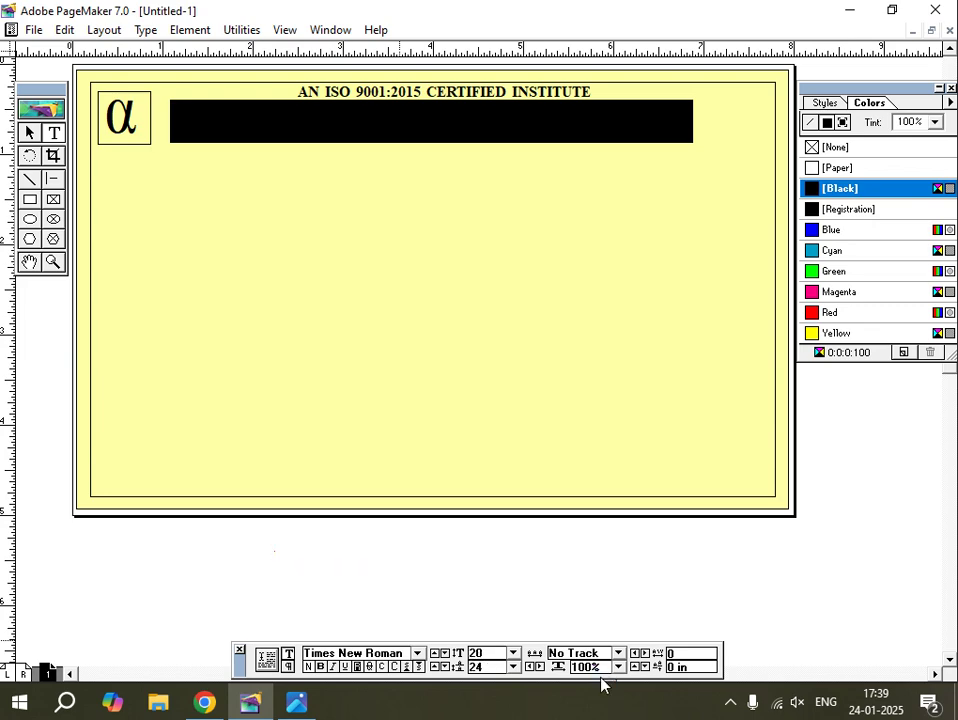
key("ctrl+alt+shift+period")
key("ctrl+alt+shift+period")
key("ctrl+alt+shift+period")
key("ctrl+alt+shift+period")
key("ctrl+alt+shift+period")
key("ctrl+alt+shift+period")
key("ctrl+alt+shift+period")
key("ctrl+alt+shift+period")
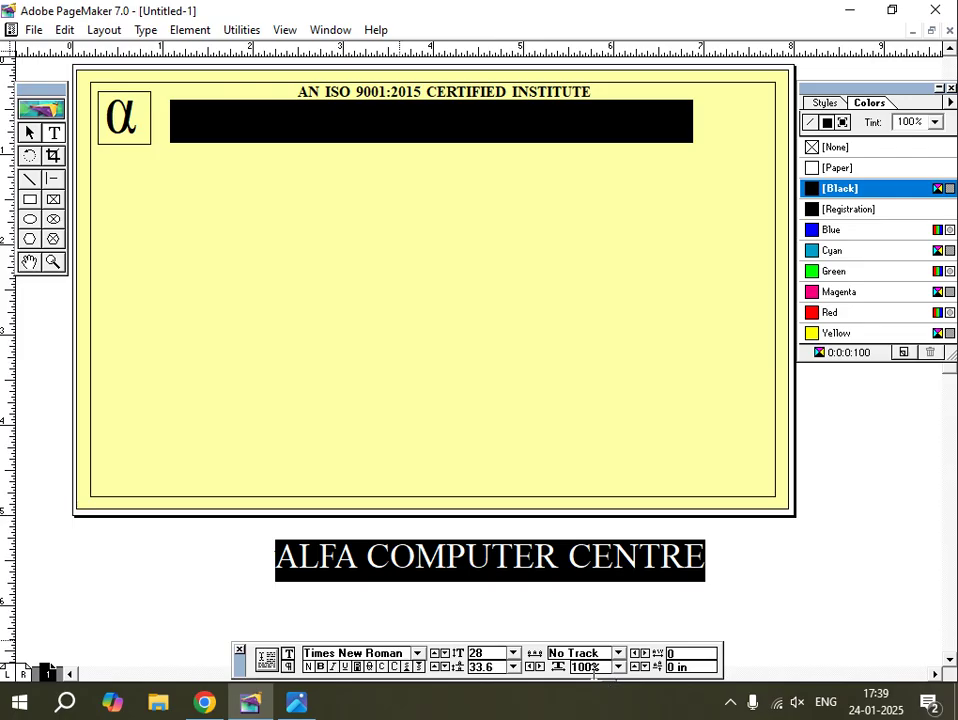
left_click(321, 667)
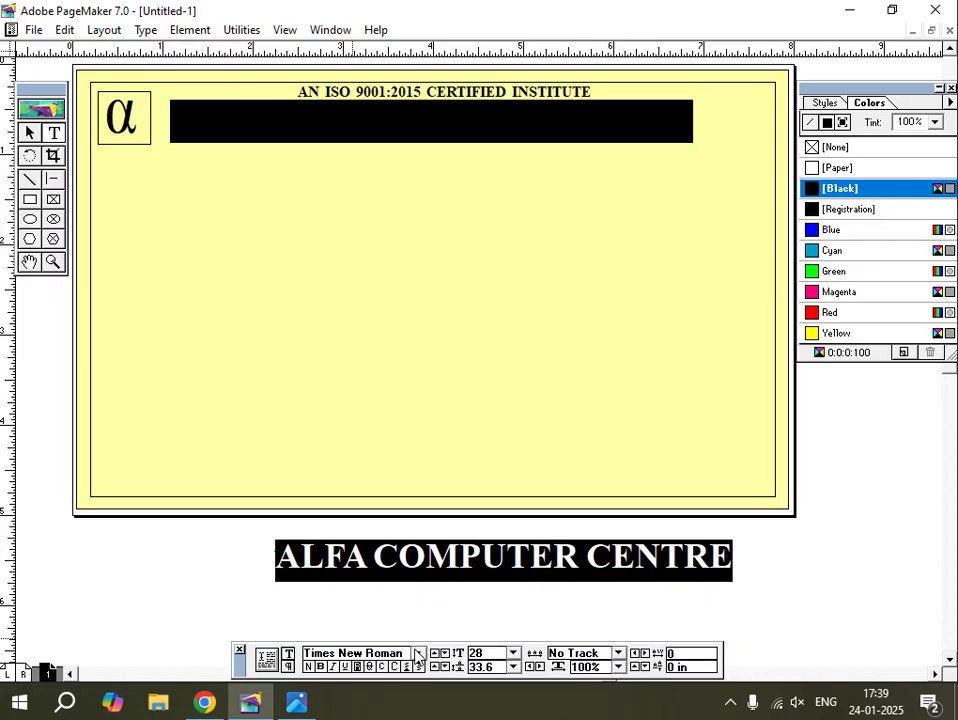
Colour the heading Yellow at a 40% tint.
left_click(812, 336)
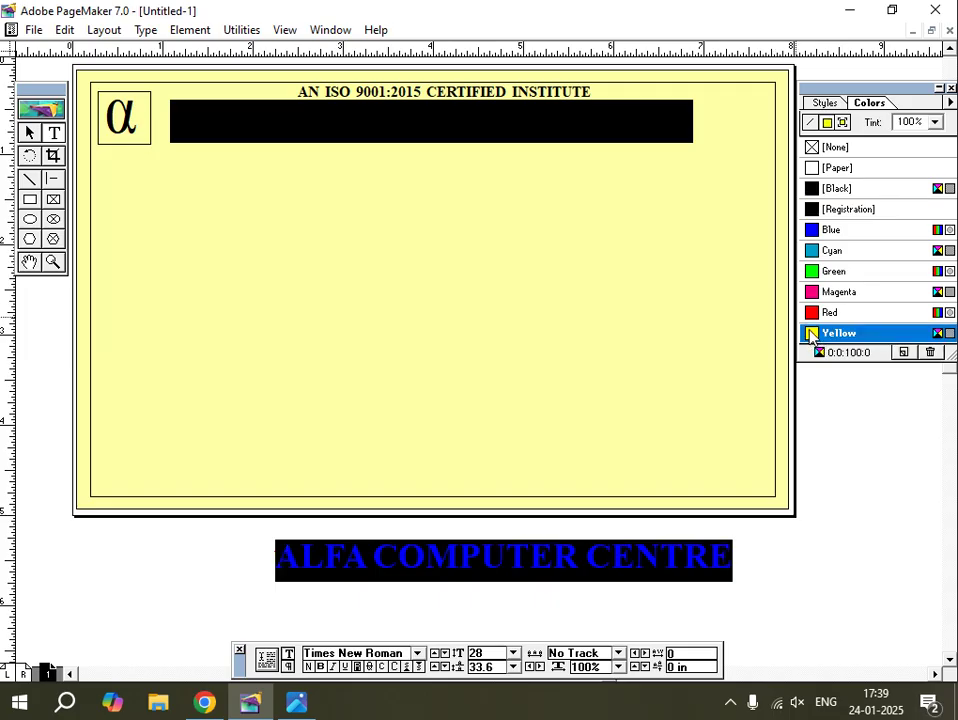
left_click(935, 122)
left_click_drag(937, 150, 941, 187)
left_click(908, 219)
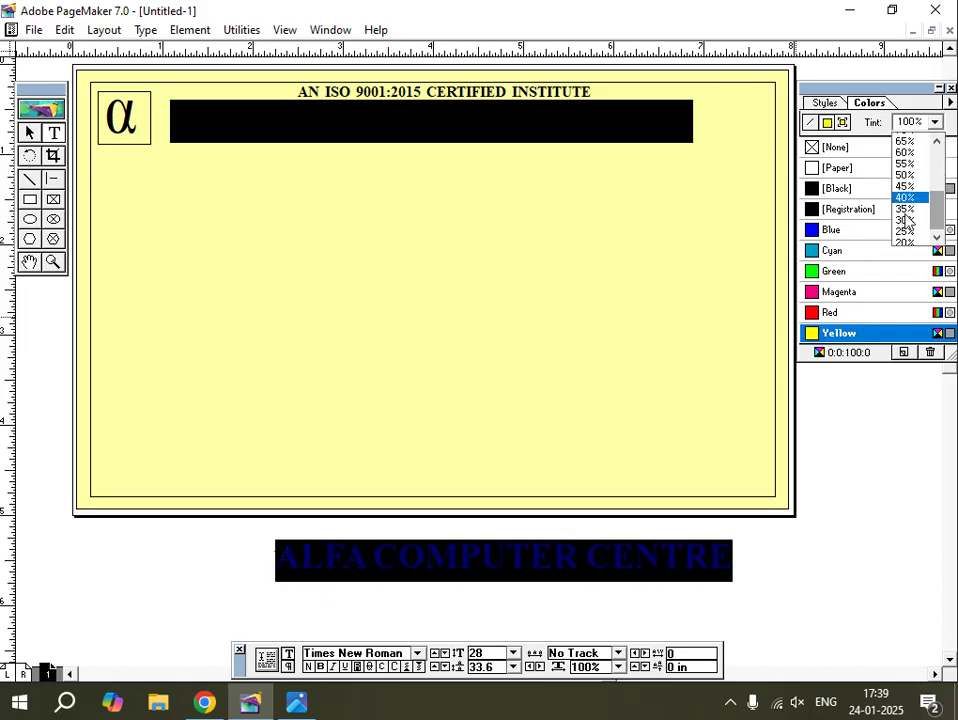
left_click(31, 134)
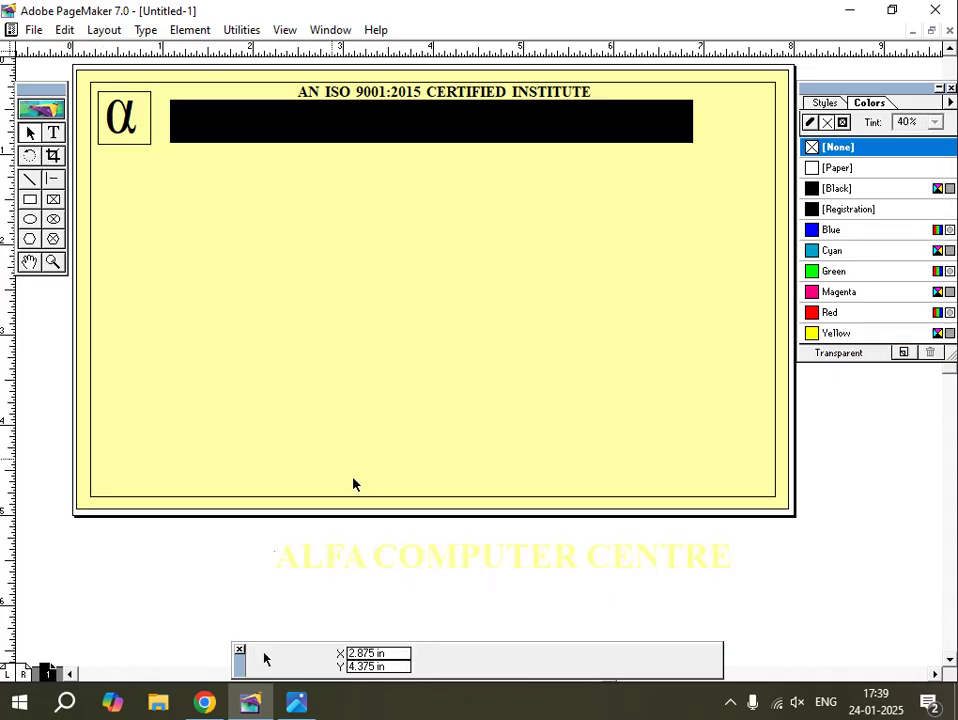
Move the heading onto the black banner and increase its font size.
left_click_drag(415, 556, 316, 124)
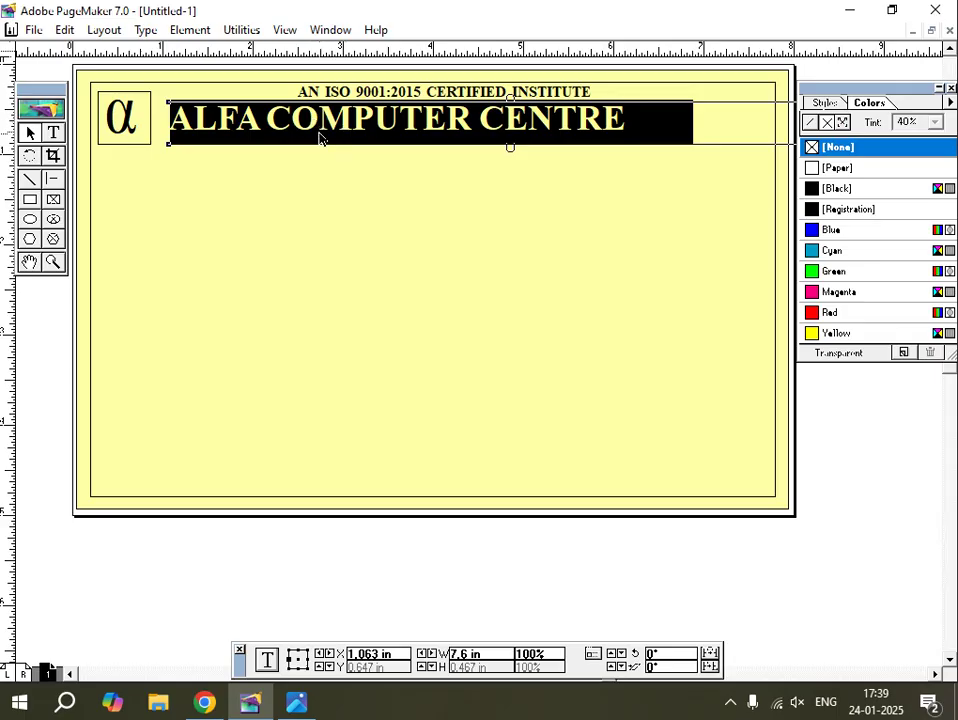
key("Right")
key("Right")
key("Right")
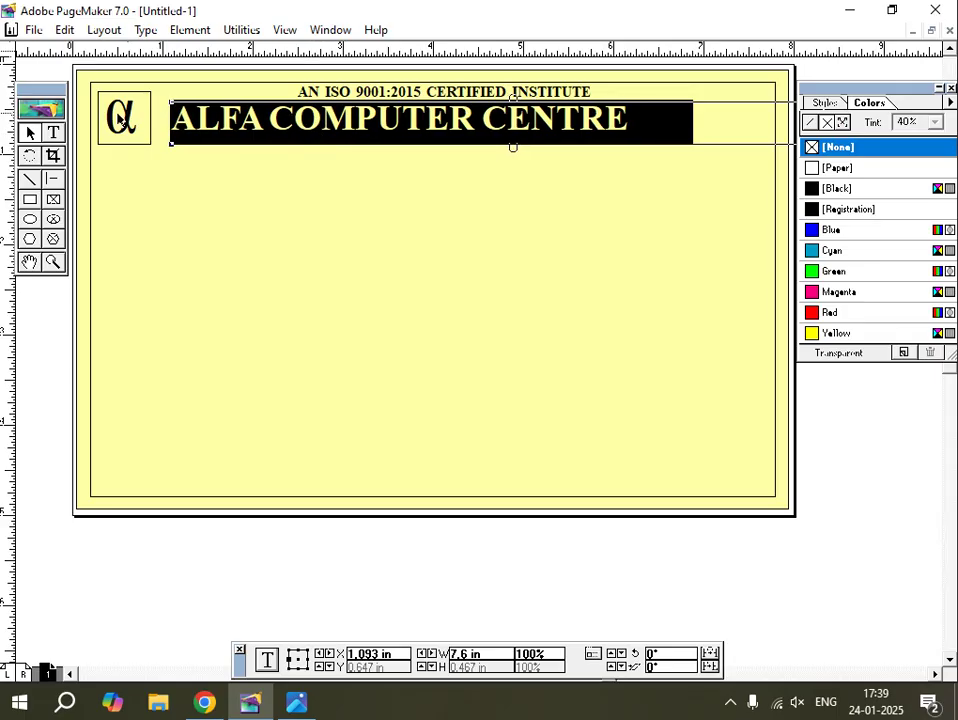
left_click(53, 132)
left_click(322, 118)
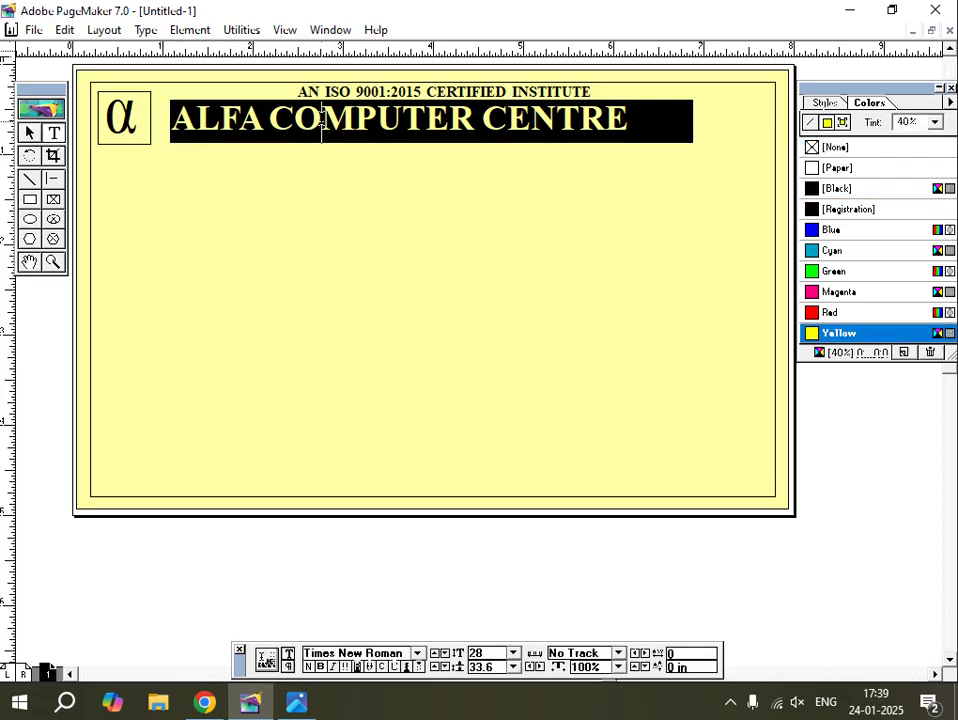
key("ctrl+a")
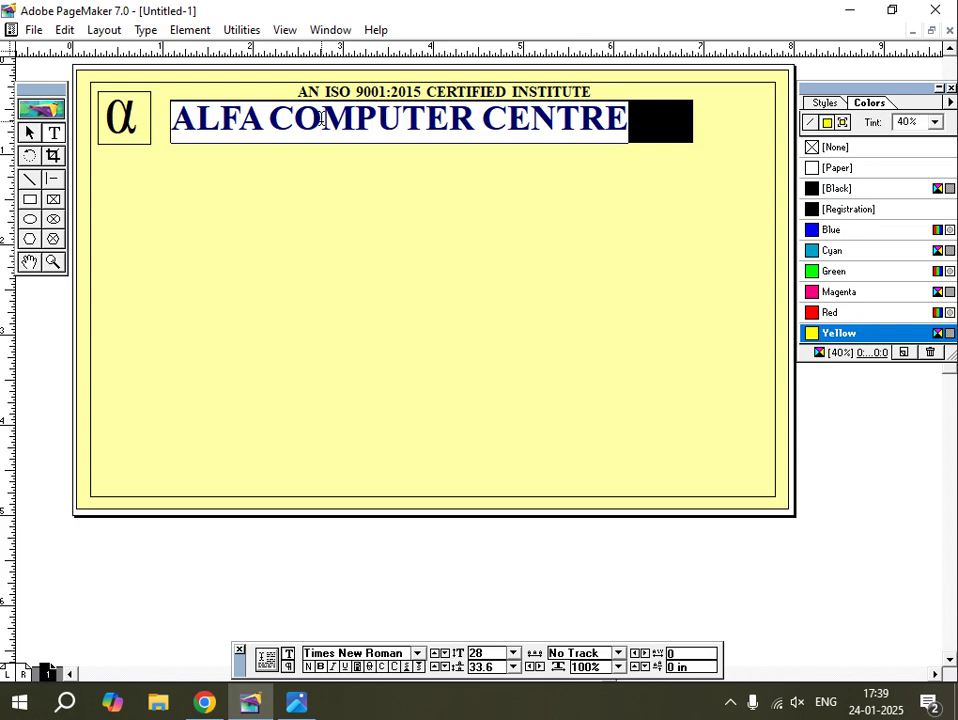
key("ctrl+shift+period")
key("ctrl+shift+period")
key("ctrl+shift+period")
key("ctrl+shift+period")
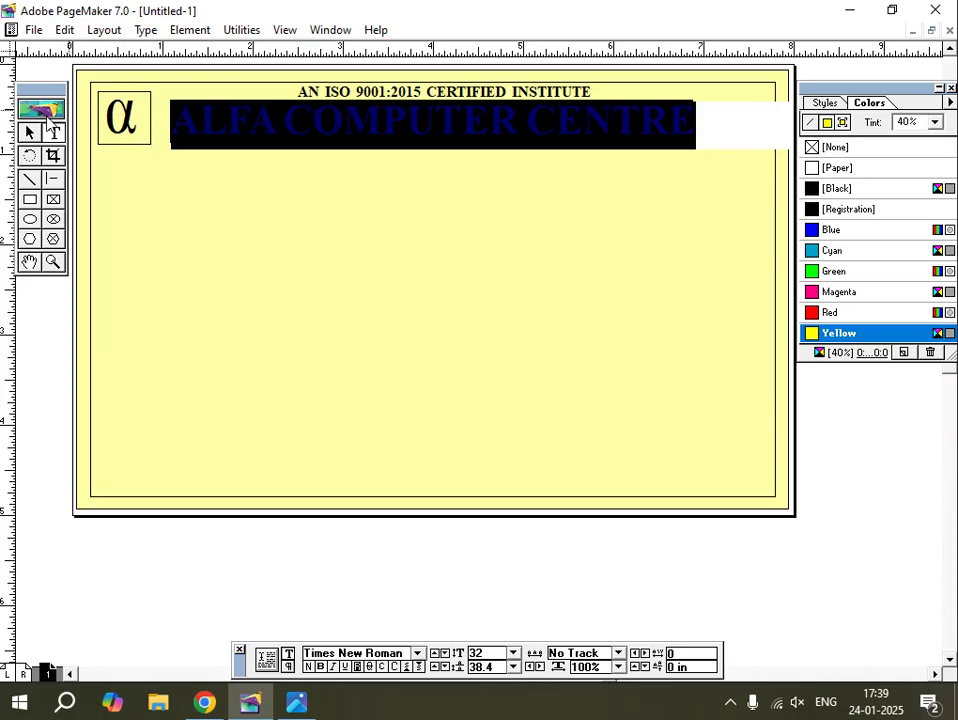
Fine-tune the heading's position on the banner and check it against the reference photo.
left_click(30, 132)
left_click(263, 127)
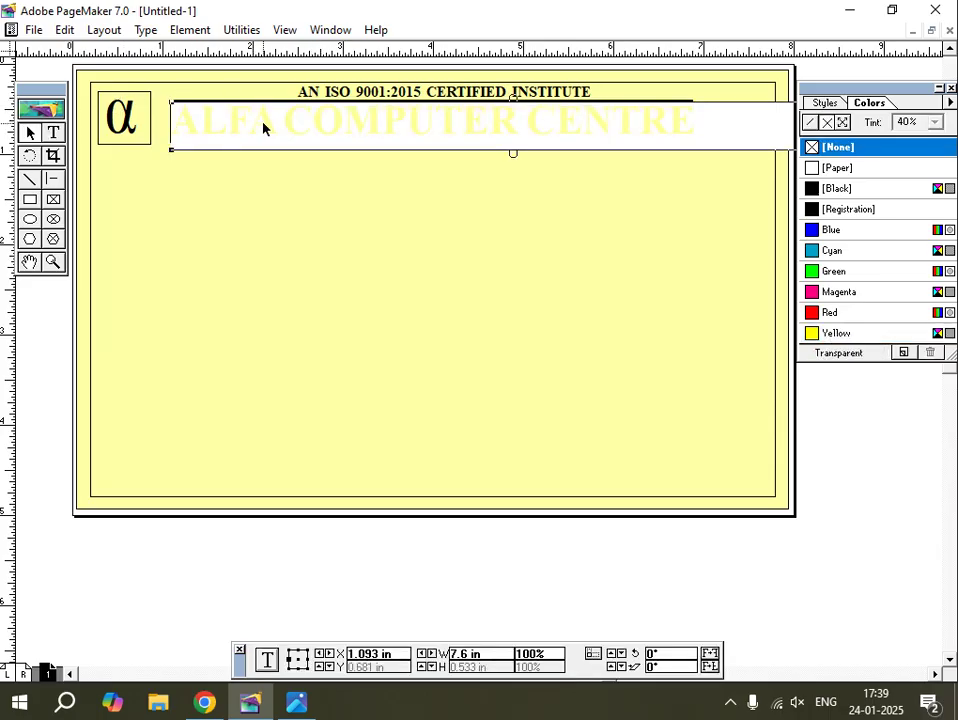
key("Left")
key("Left")
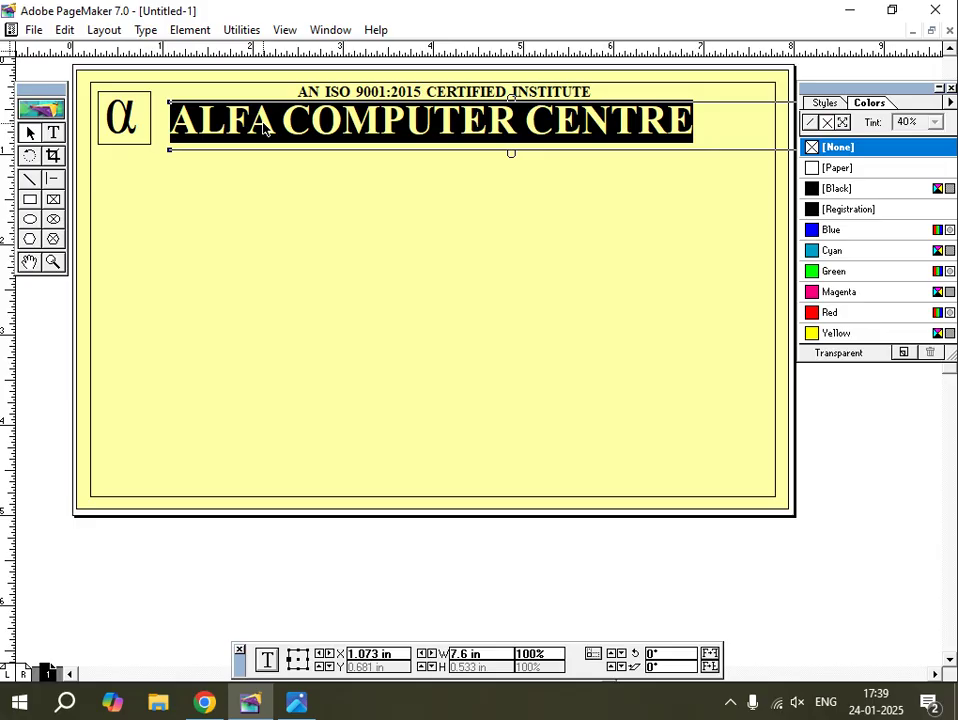
key("Right")
key("Down")
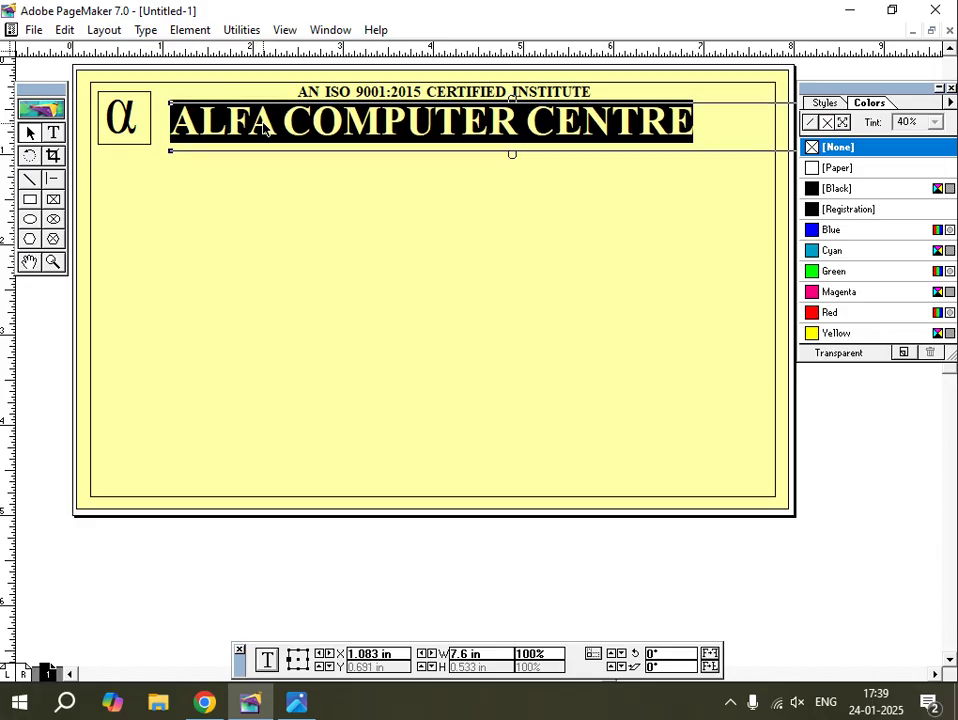
left_click(823, 496)
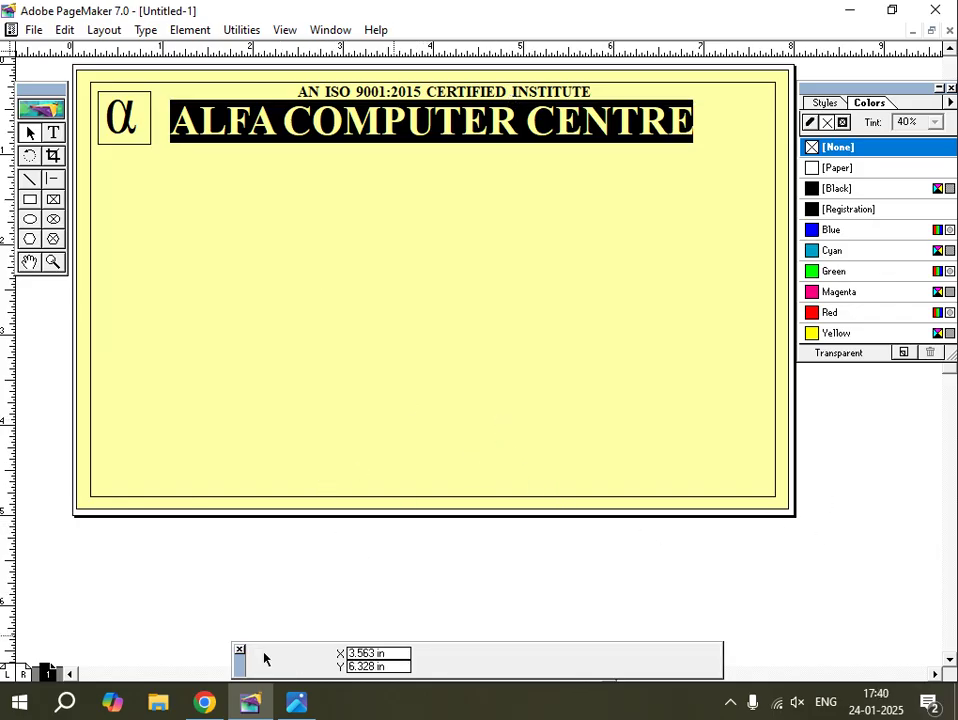
left_click(296, 704)
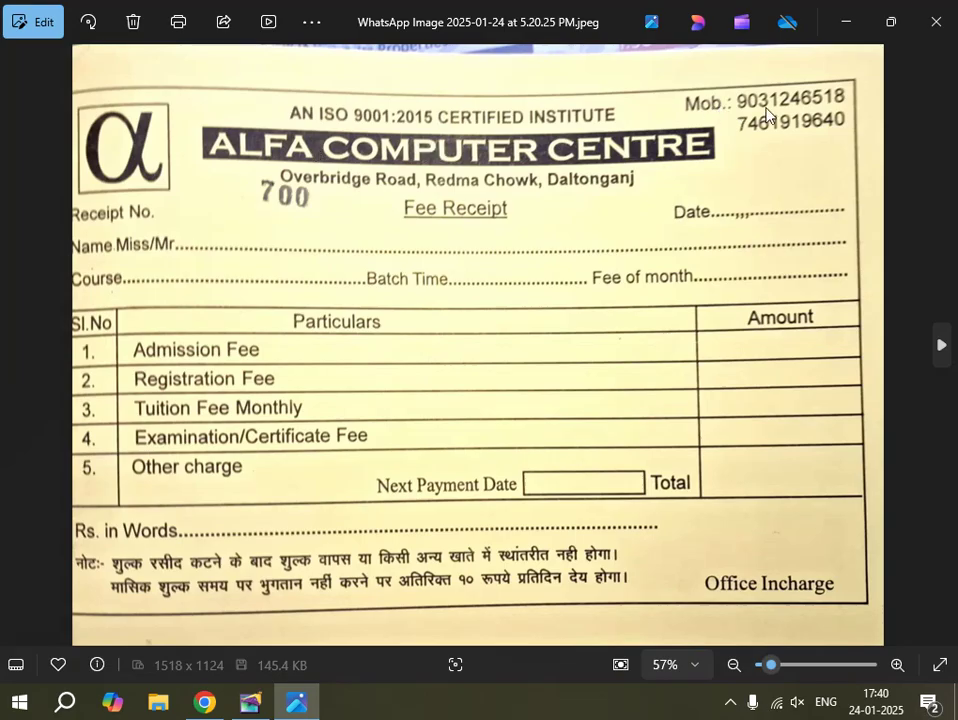
left_click(262, 703)
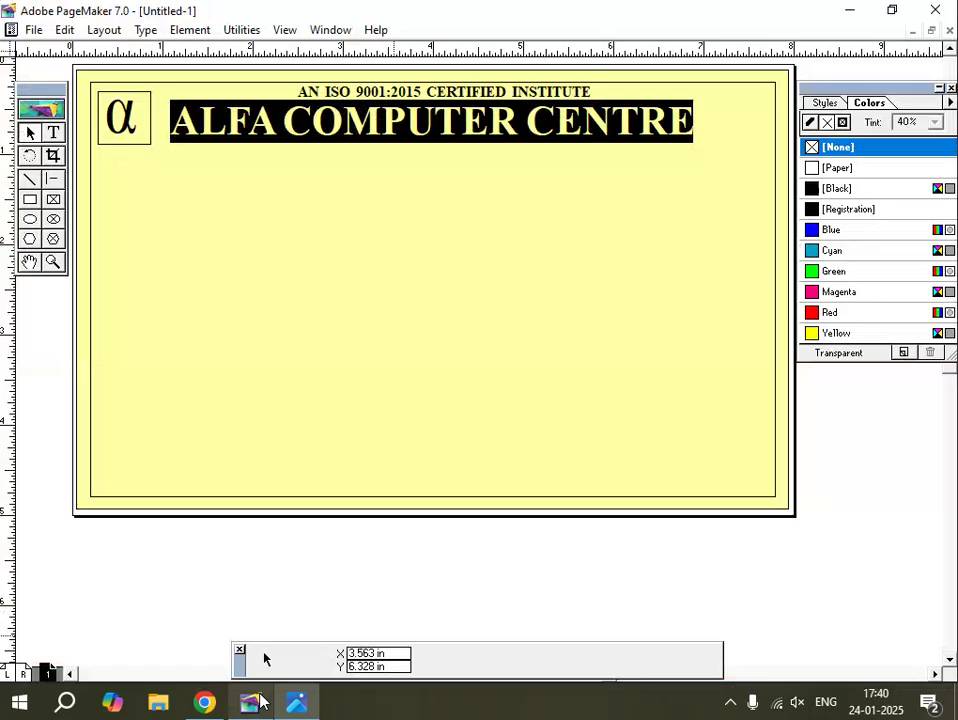
Type the two mobile-number lines on the pasteboard, removing the space before the second number.
left_click(54, 134)
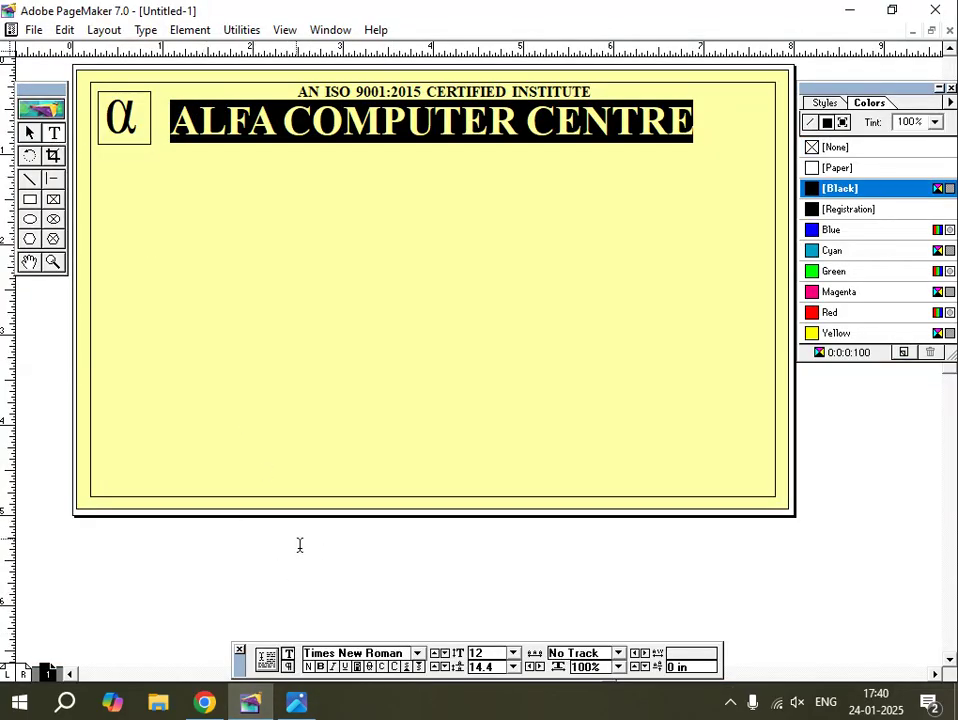
left_click(303, 551)
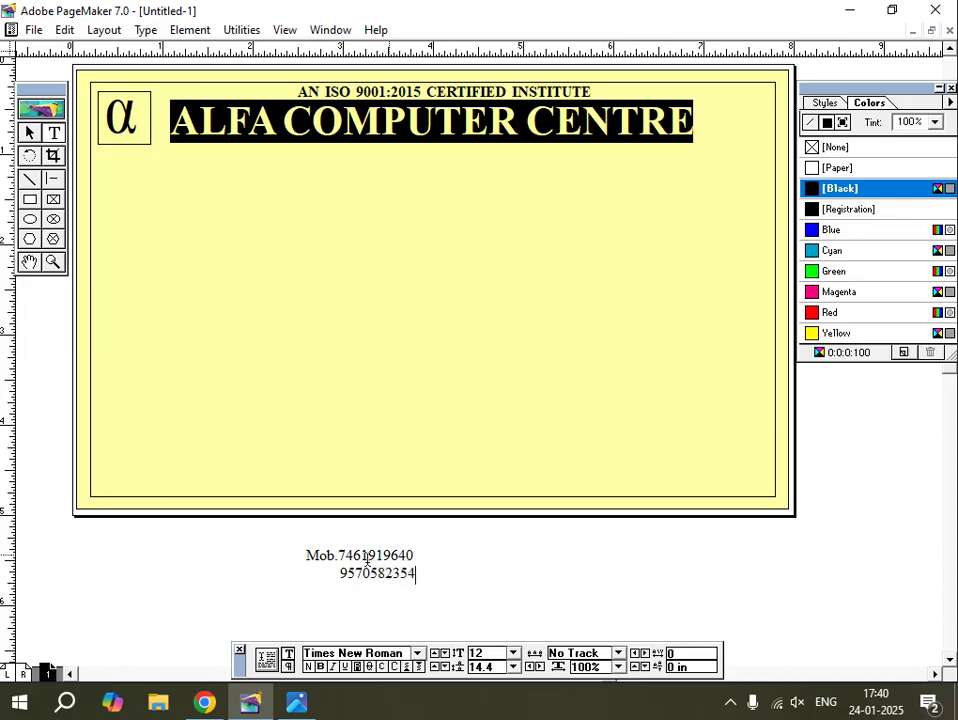
left_click(340, 573)
key("BackSpace")
Make both number lines bold and select their text block.
left_click_drag(417, 576, 306, 553)
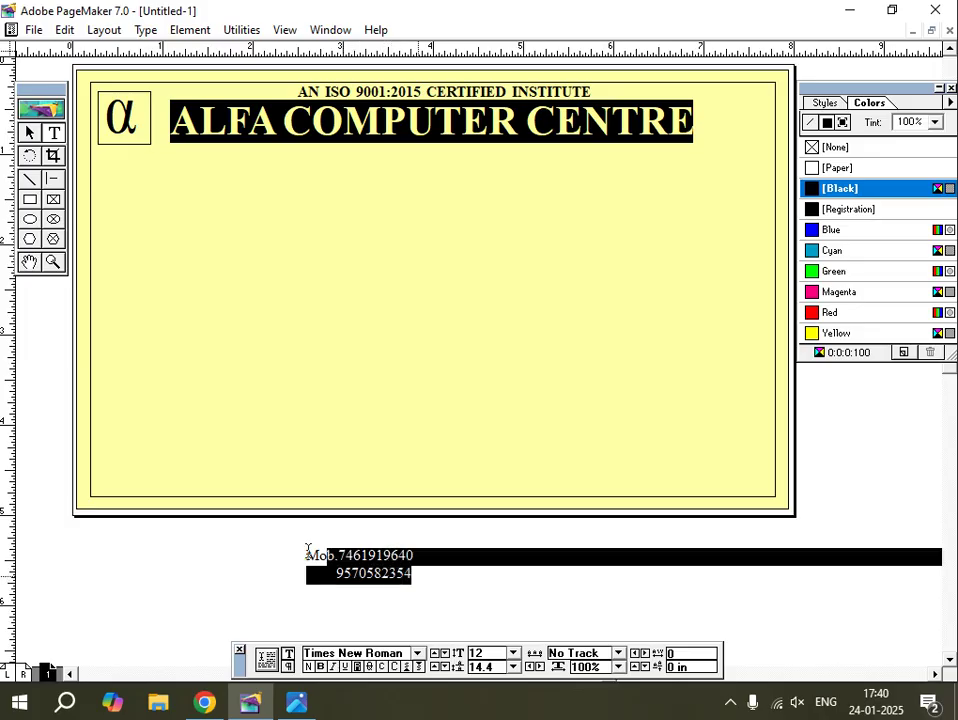
left_click(320, 666)
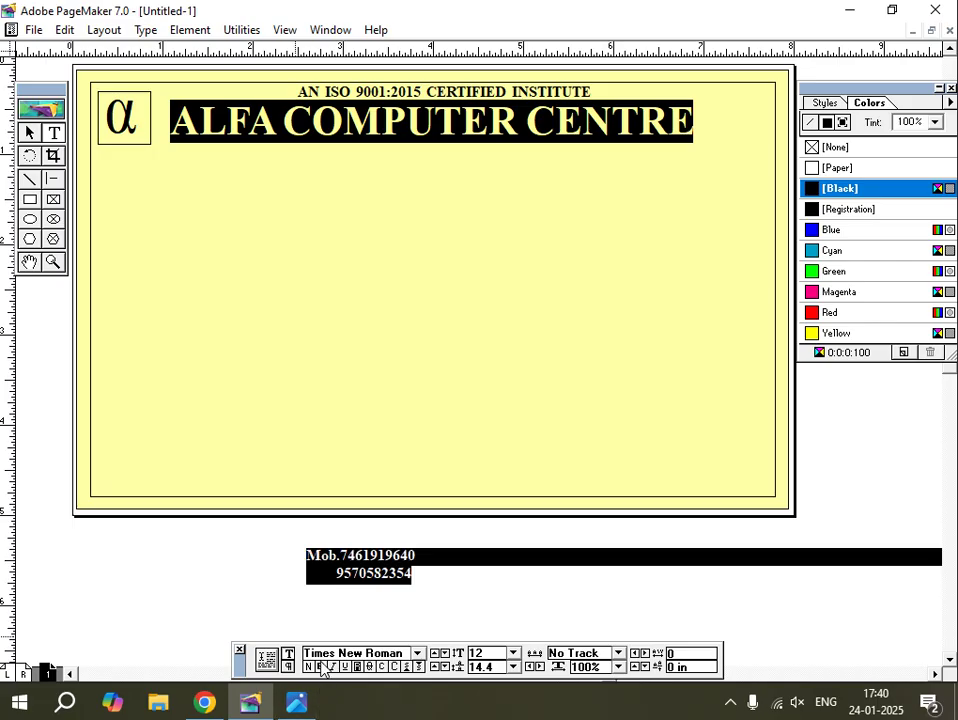
left_click(338, 574)
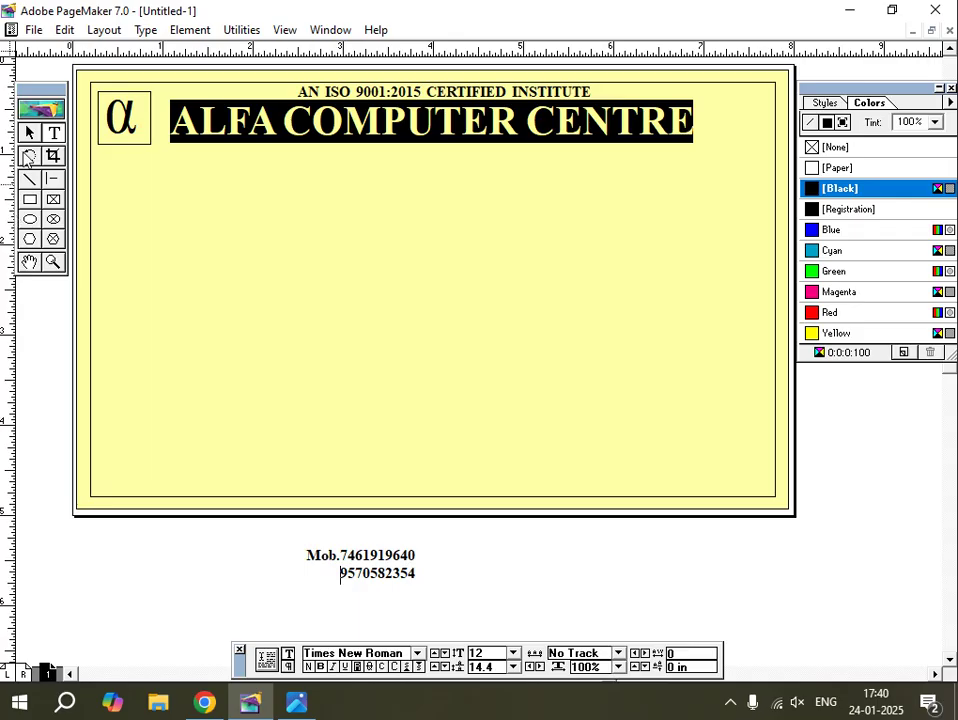
left_click(30, 135)
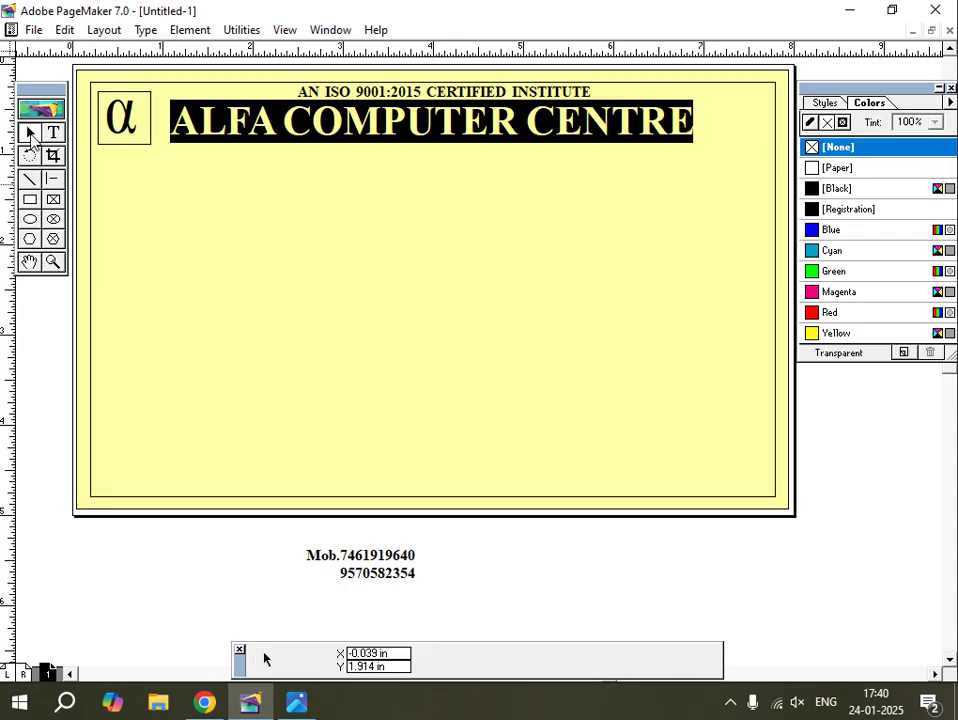
left_click(355, 574)
Place the number block in the page's top-right corner beside the banner.
left_click_drag(355, 574, 768, 108)
key("Up")
key("Right")
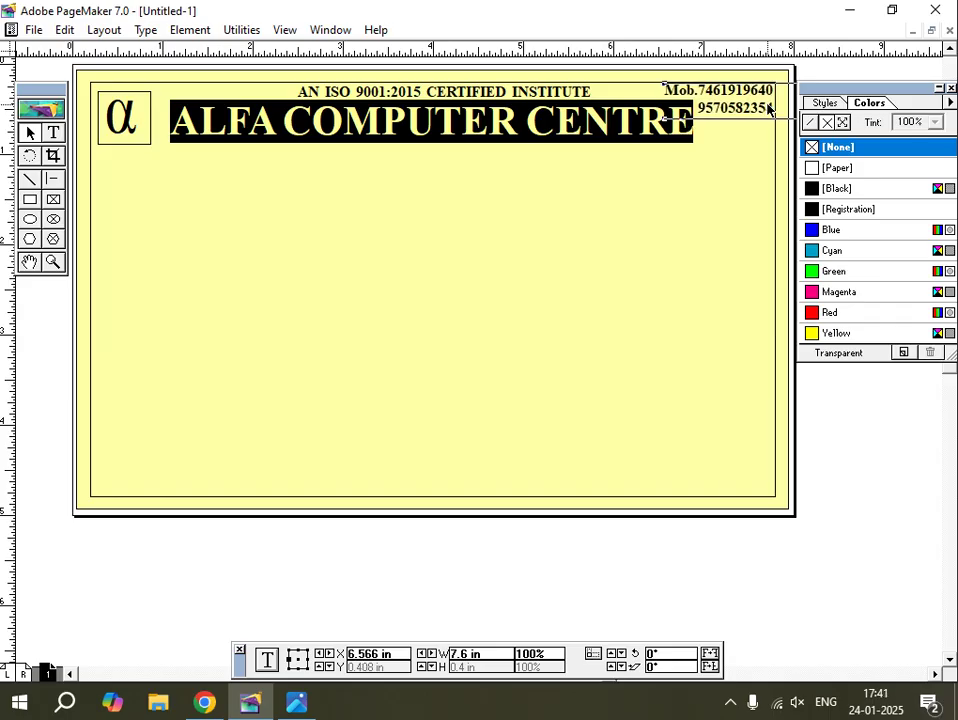
key("Up")
left_click(616, 299)
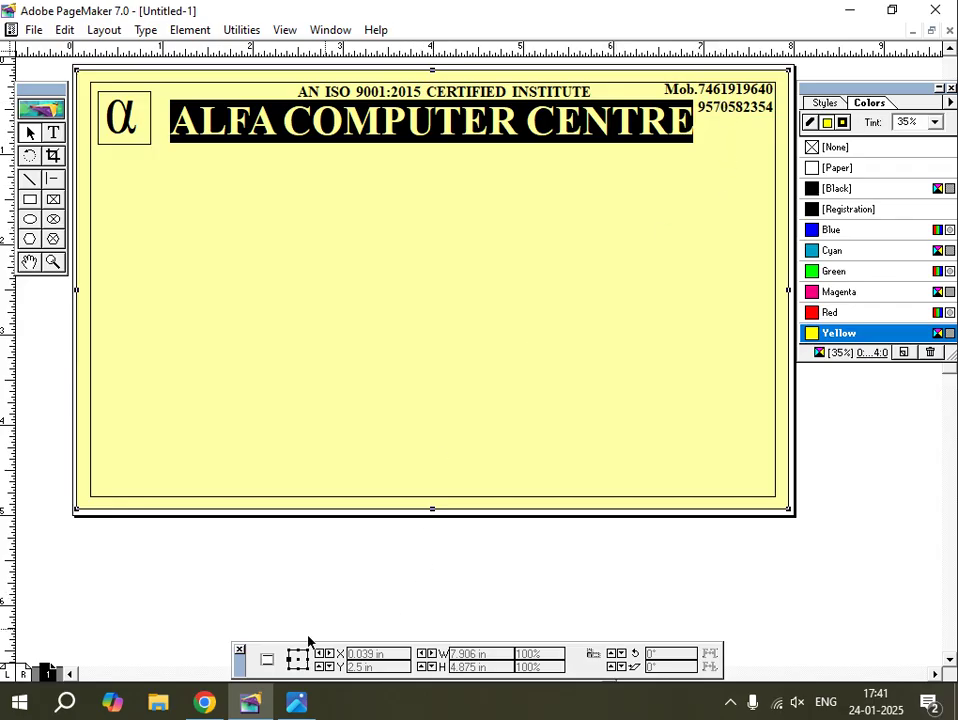
Check the reference photo, then start a new text block for the address on the pasteboard.
left_click(296, 703)
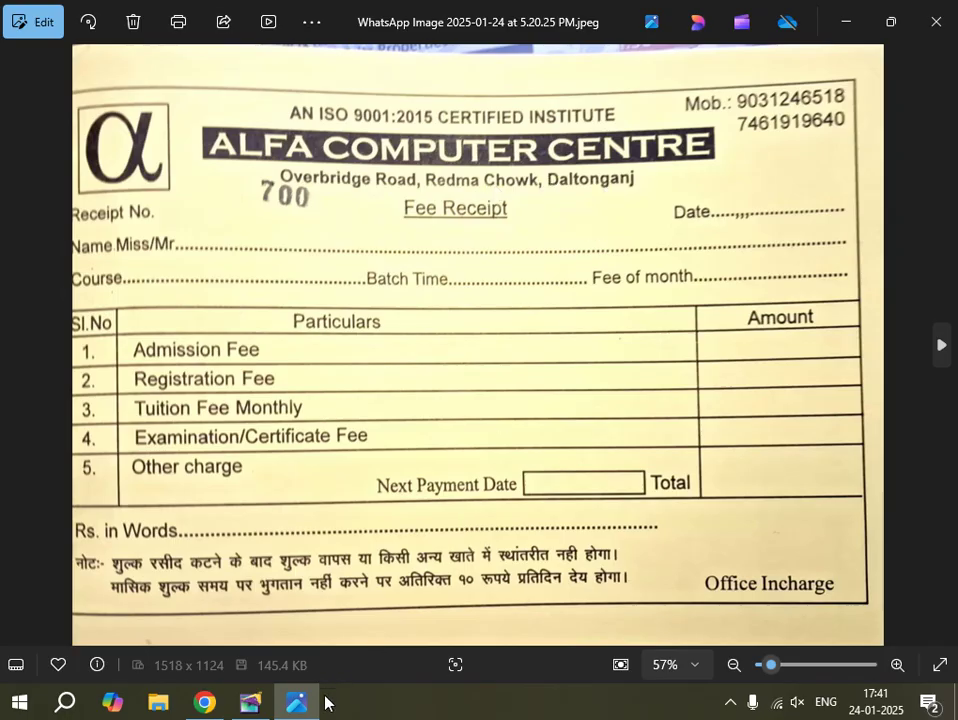
left_click(257, 710)
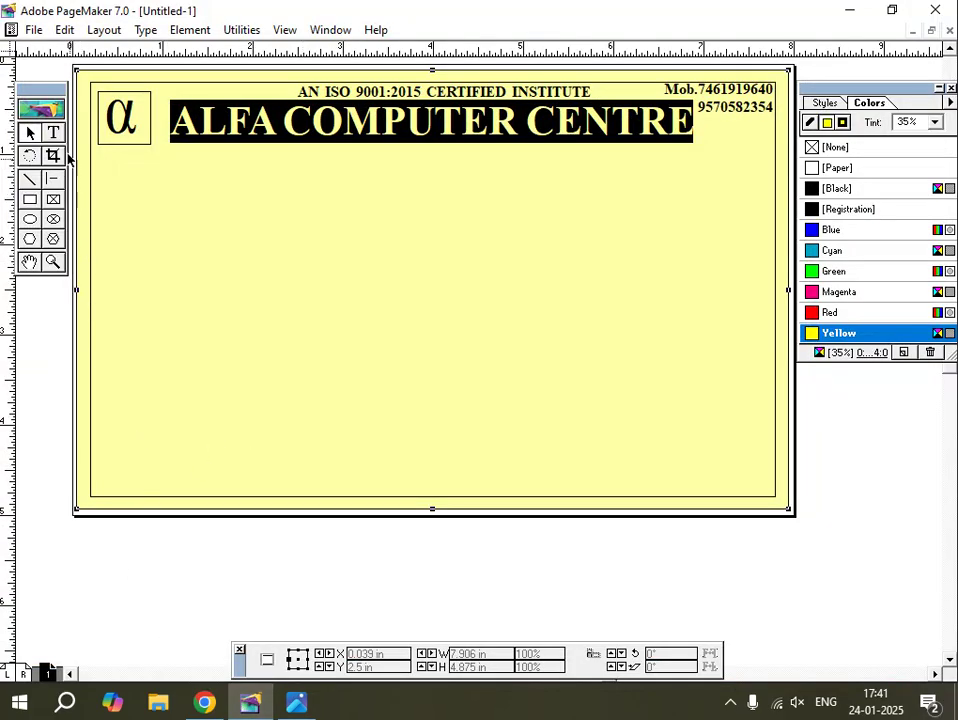
left_click(54, 133)
left_click(314, 576)
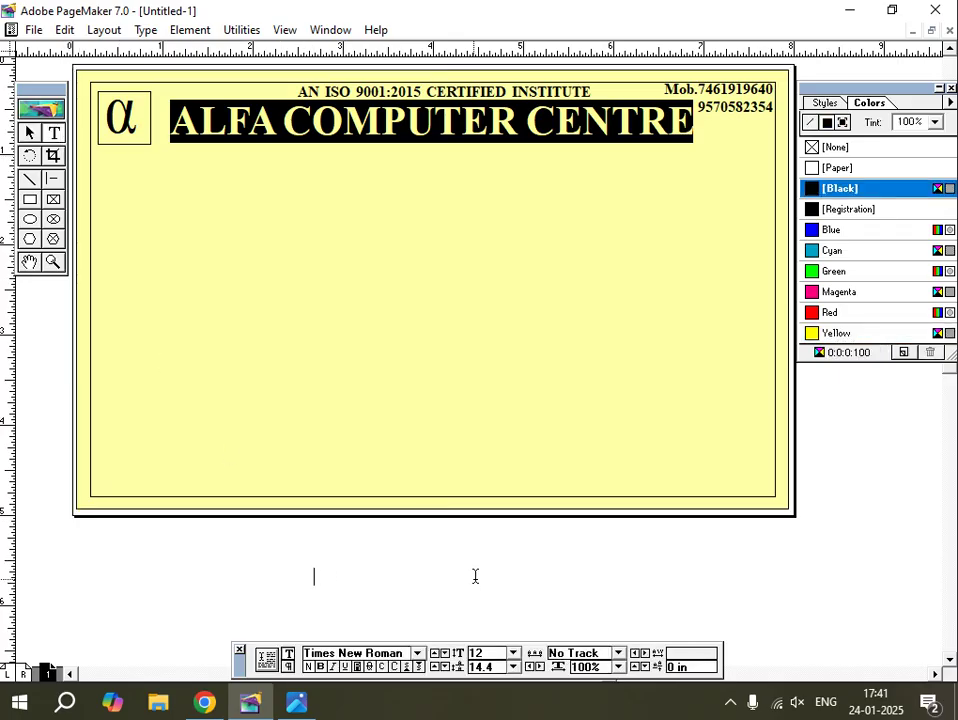
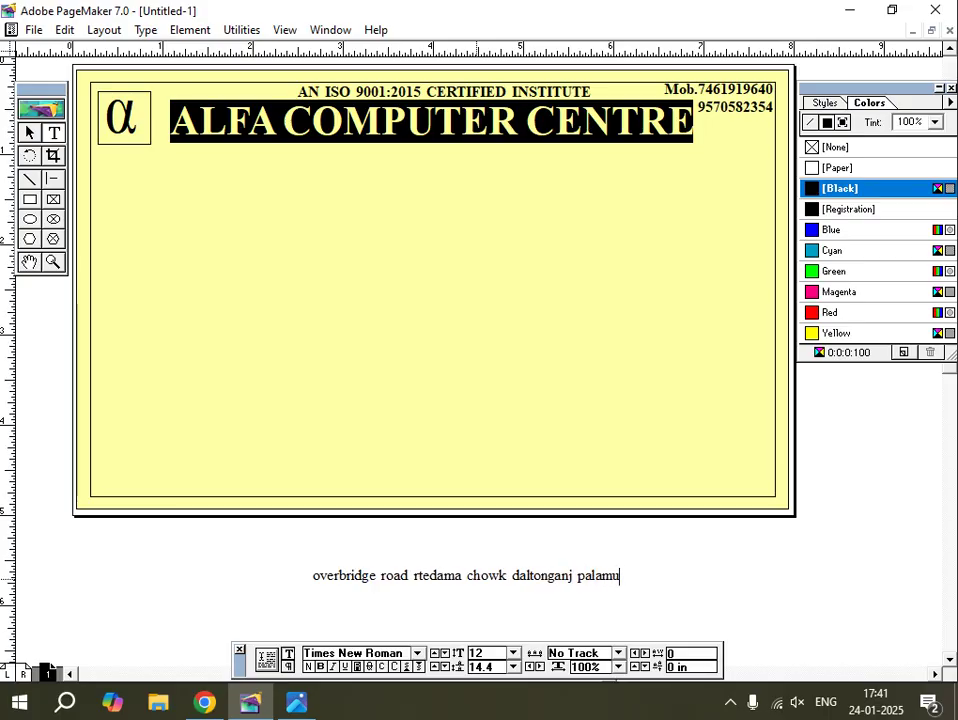
Type the centre's lowercase address line below the page, select it, and view the reference photo.
triple_click(350, 575)
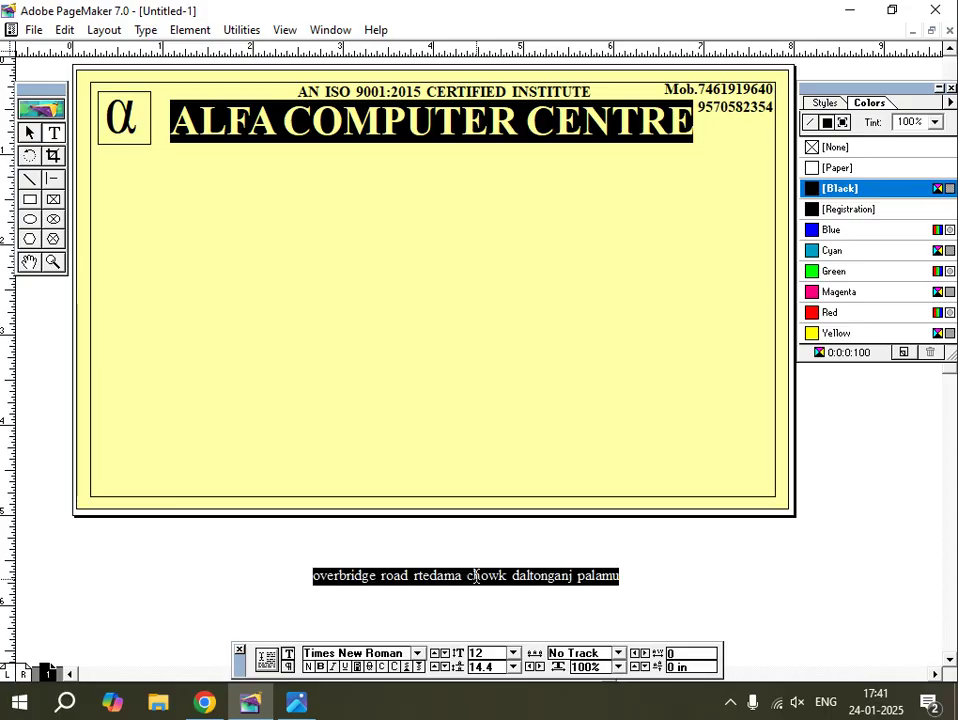
left_click(296, 703)
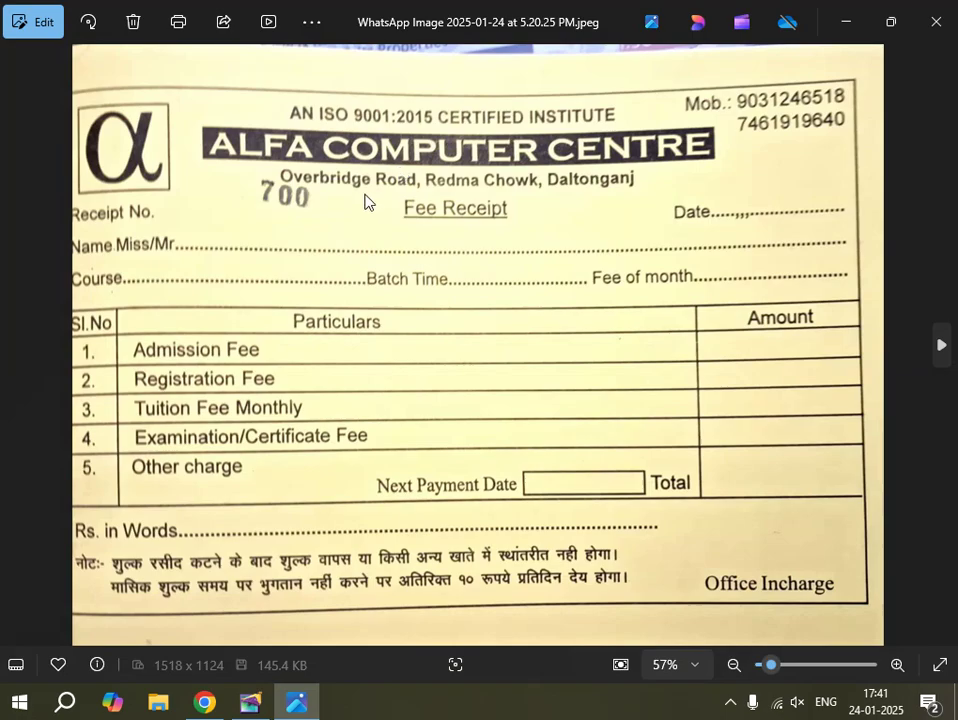
Back in PageMaker, open Utilities > Plug-ins > Change Case for the address line.
left_click(250, 698)
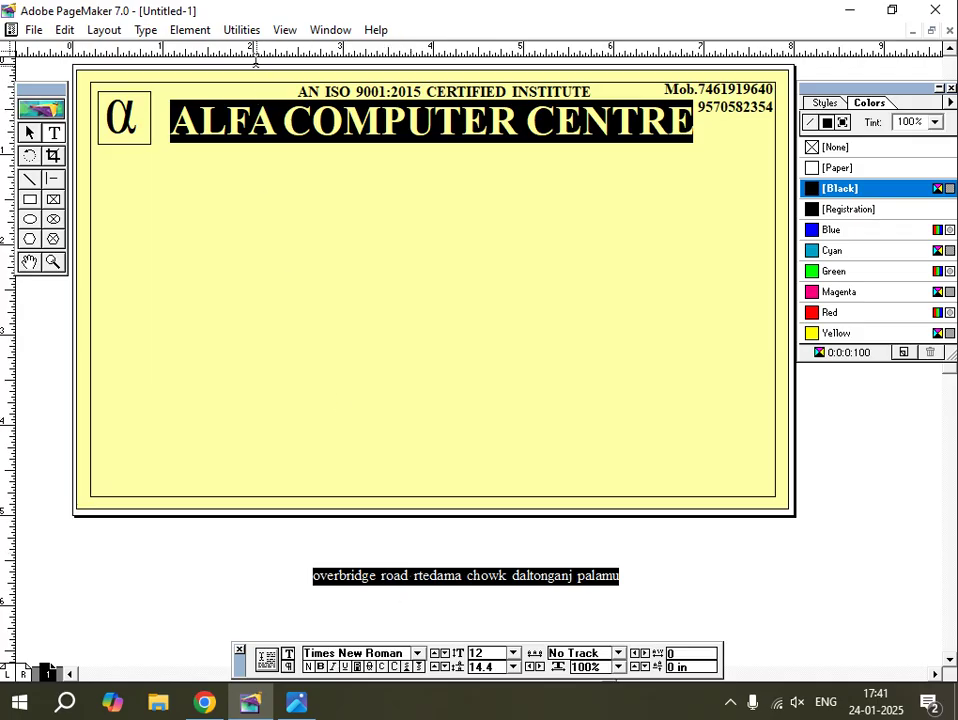
left_click(249, 29)
mouse_move(247, 40)
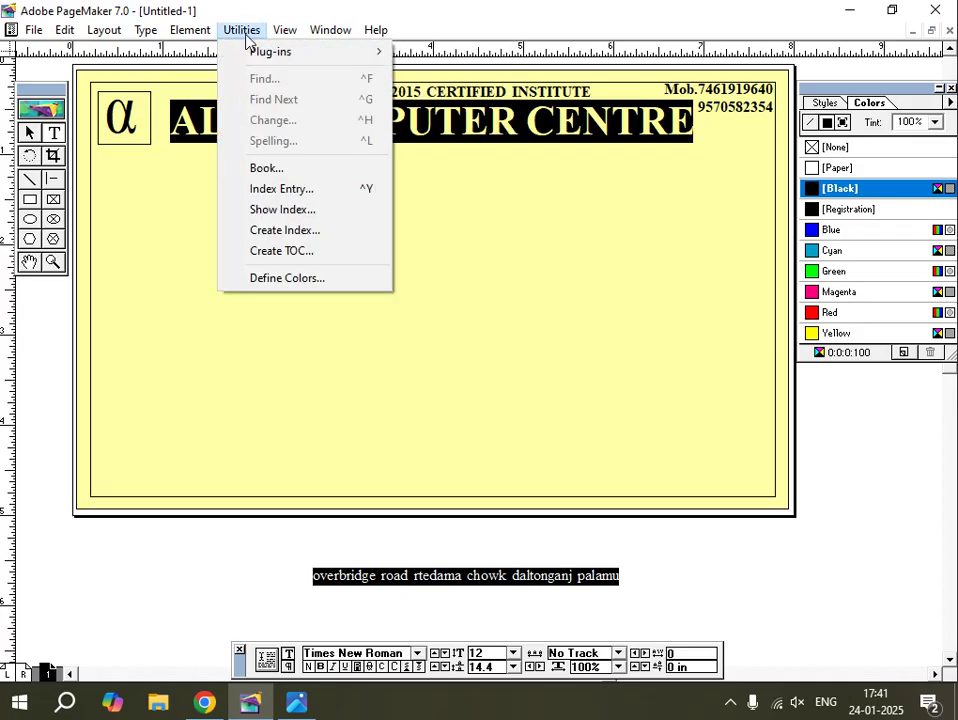
mouse_move(272, 58)
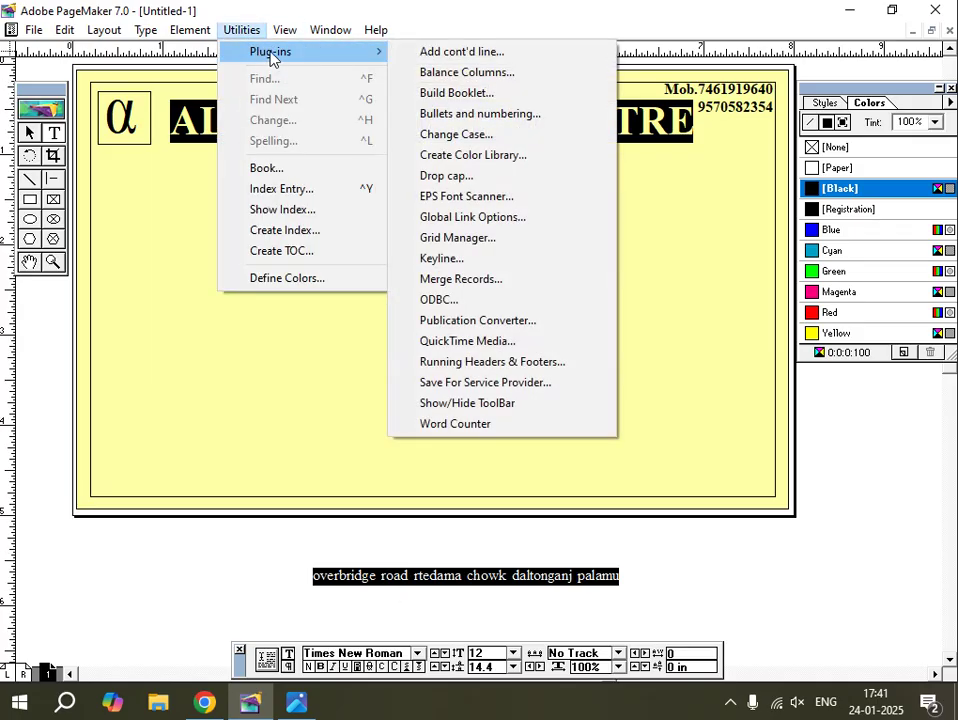
left_click(470, 141)
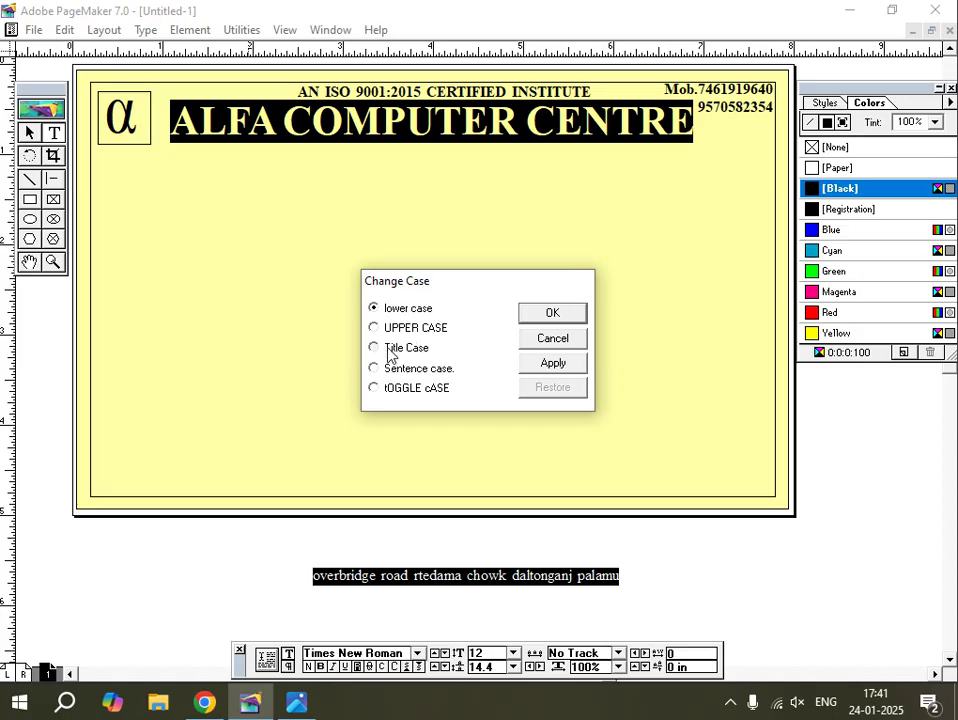
Convert the address line to Title Case, then enlarge it to 17 pt and make it bold.
left_click(389, 349)
left_click(552, 314)
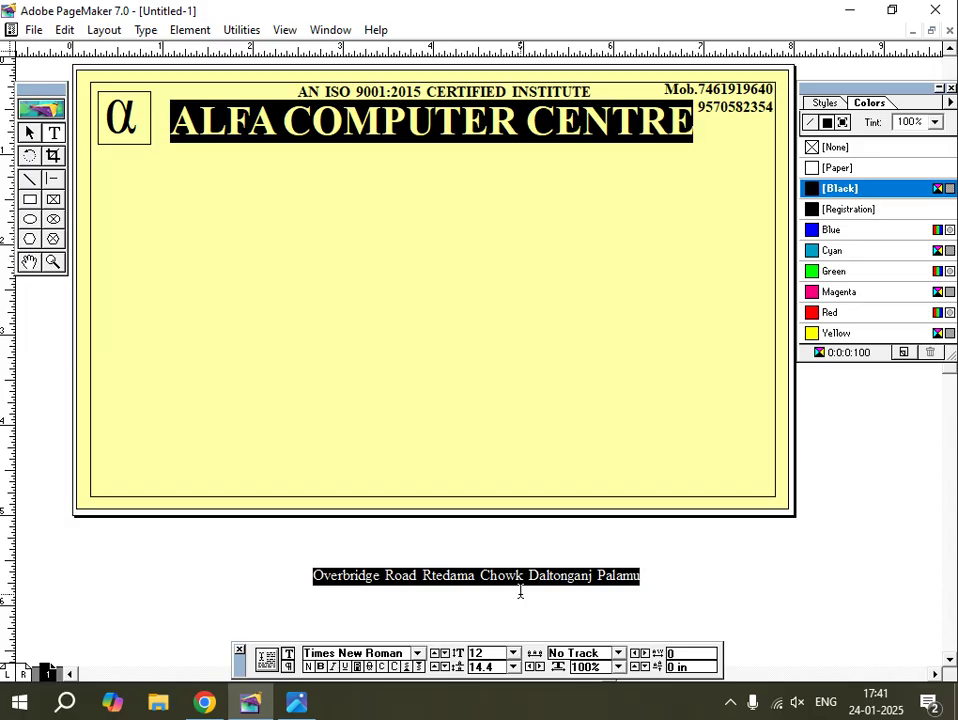
key("ctrl+alt+shift+period")
key("ctrl+alt+shift+period")
key("ctrl+alt+shift+period")
key("ctrl+alt+shift+period")
key("ctrl+alt+shift+period")
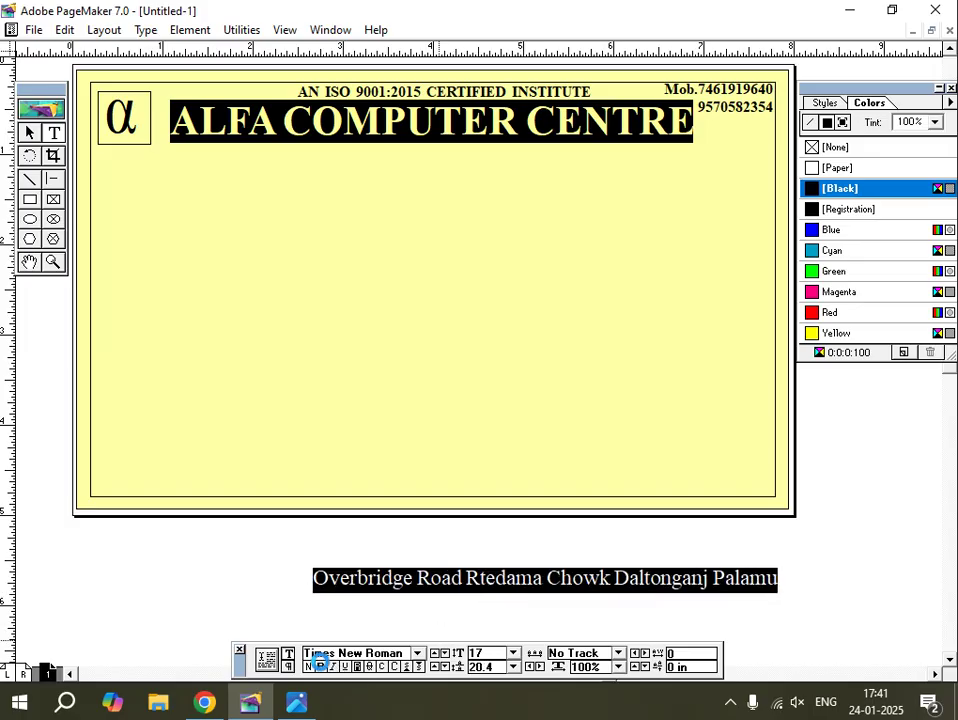
key("ctrl+shift+b")
Move the address block up under the ALFA COMPUTER CENTRE banner and shrink its text to 15 pt.
left_click(29, 132)
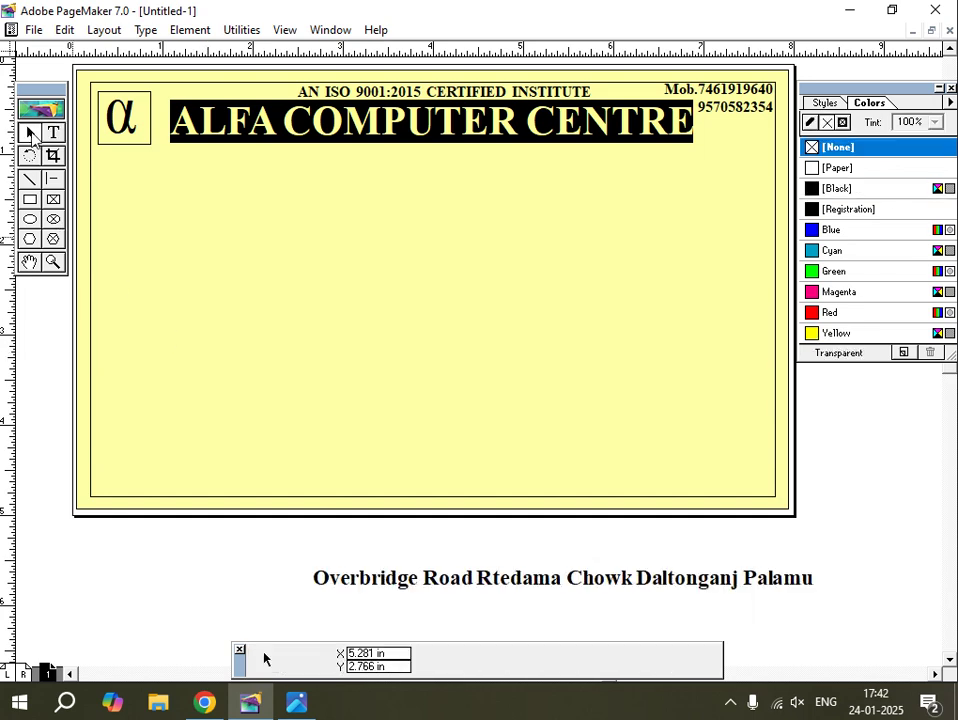
left_click_drag(545, 578, 340, 170)
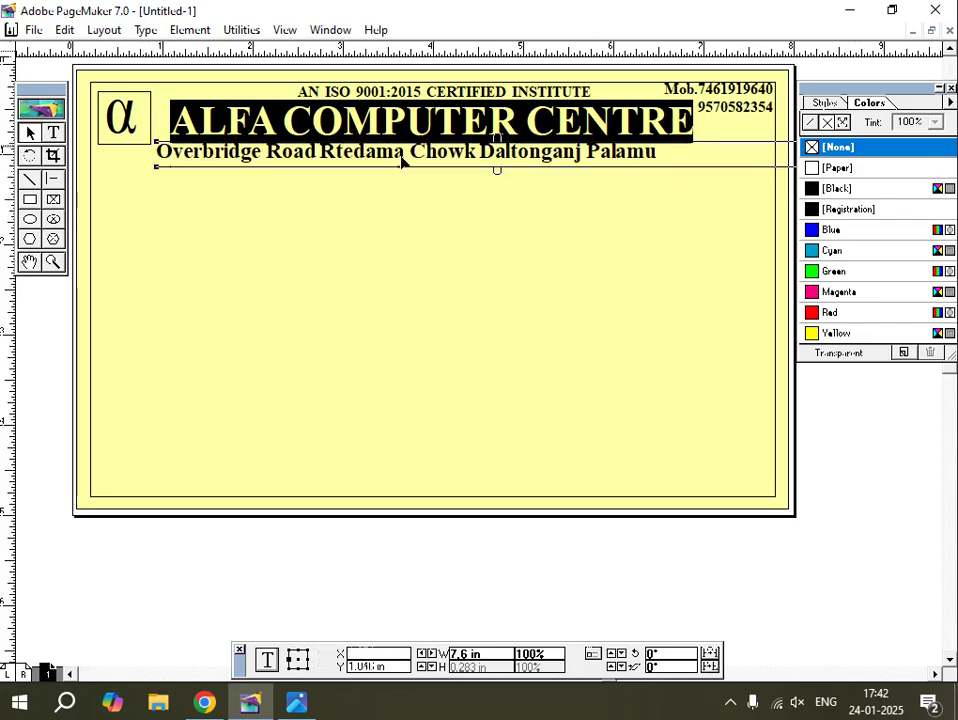
left_click(53, 132)
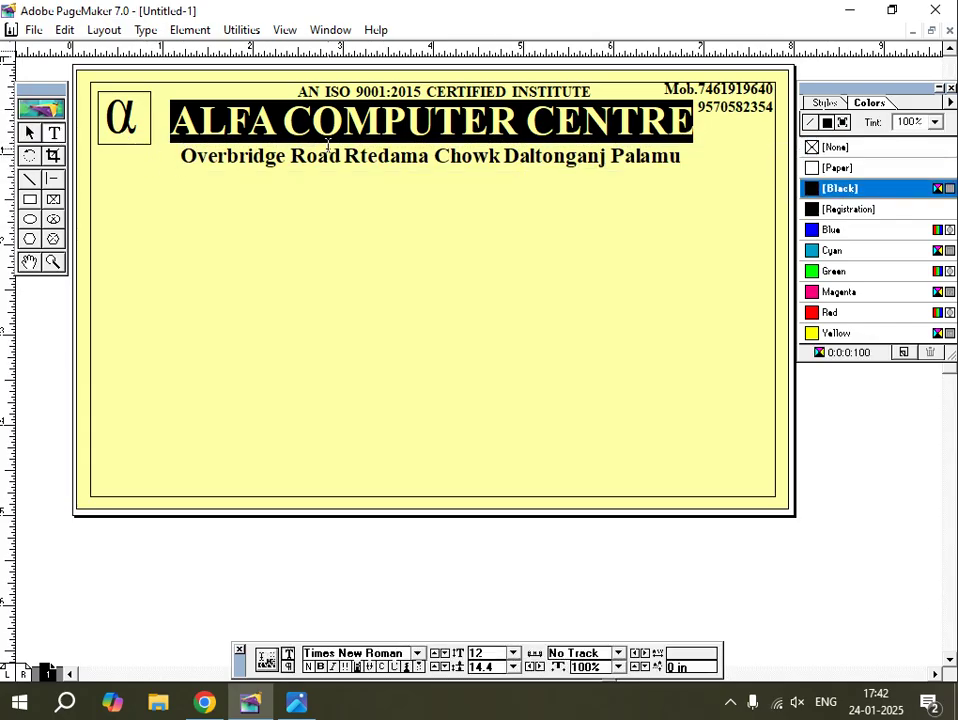
left_click(330, 150)
triple_click(330, 146)
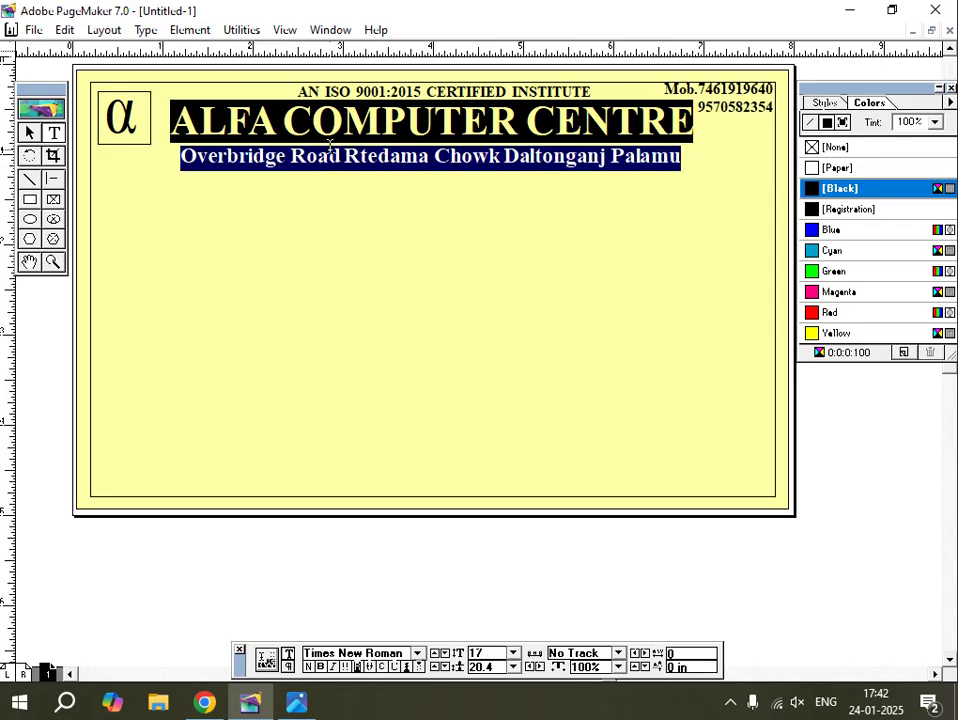
key("ctrl+shift+comma")
key("ctrl+shift+comma")
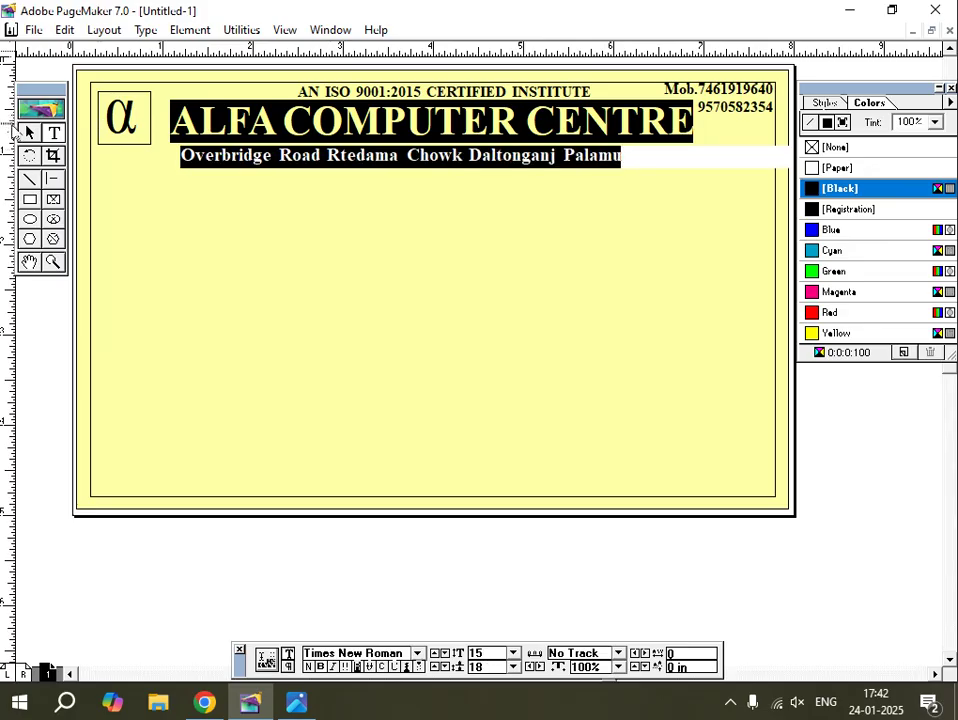
Nudge the address block right and up to centre it, then bring up the receipt photo.
left_click(30, 133)
left_click(284, 163)
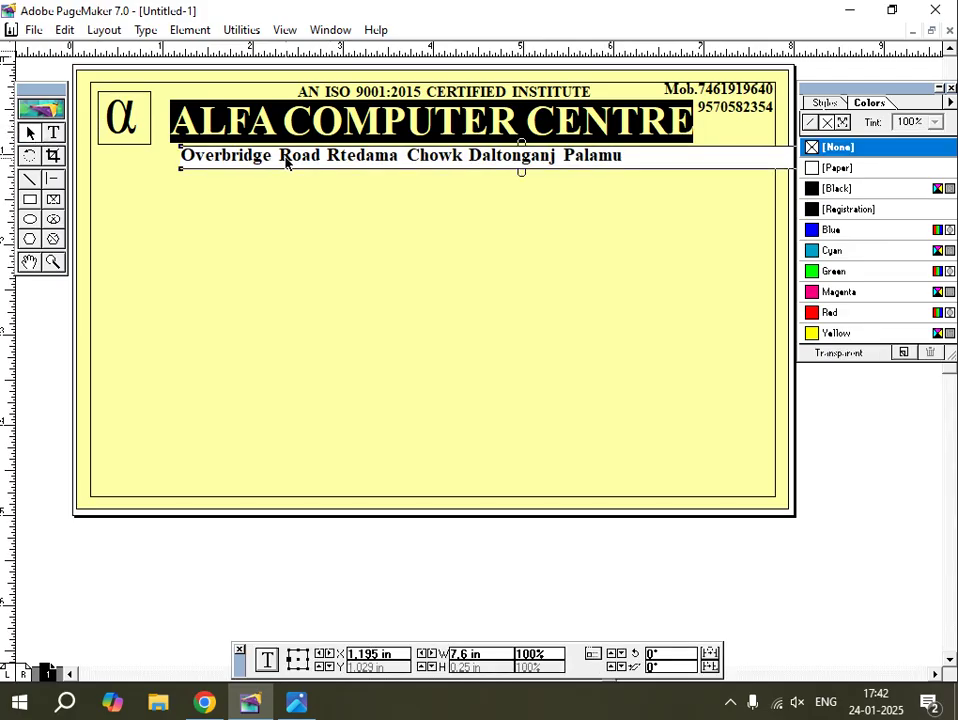
key("Right")
key("Right")
key("Right")
key("Right")
key("Right")
key("Right")
key("Right")
key("Right")
key("Right")
key("Right")
key("Right")
key("Right")
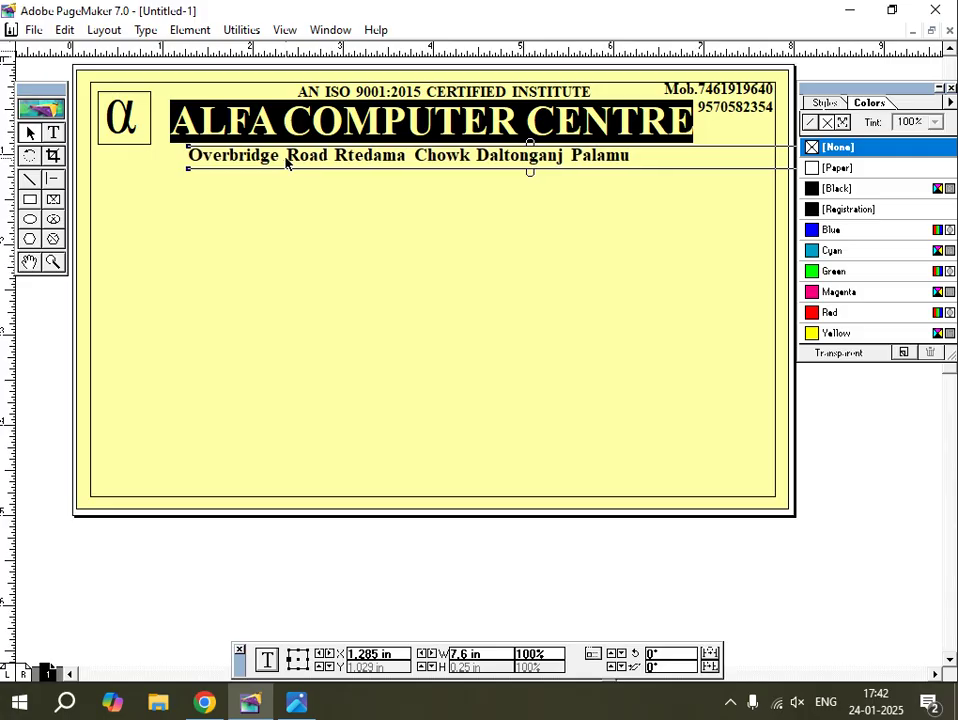
key("Up")
key("Up")
key("Up")
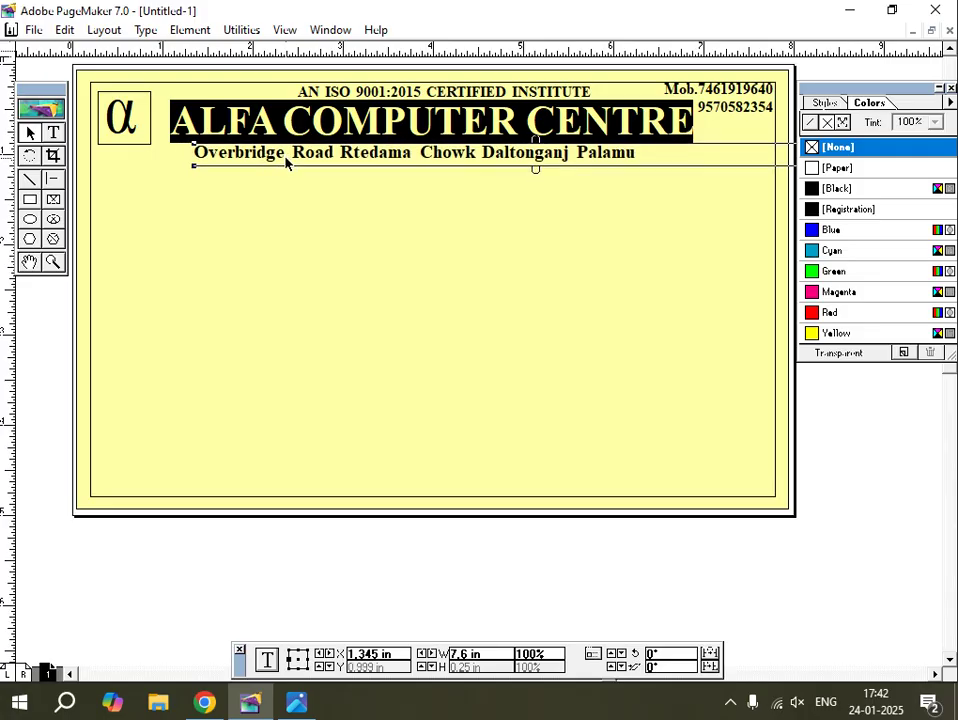
key("Right")
key("Right")
key("Right")
key("Right")
key("Up")
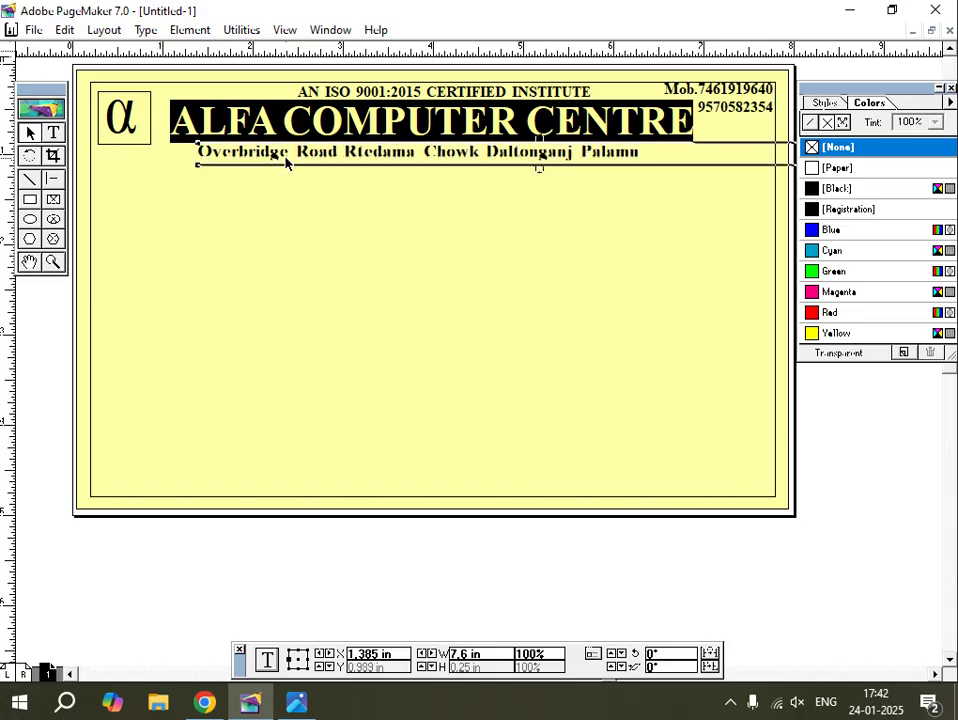
left_click(438, 584)
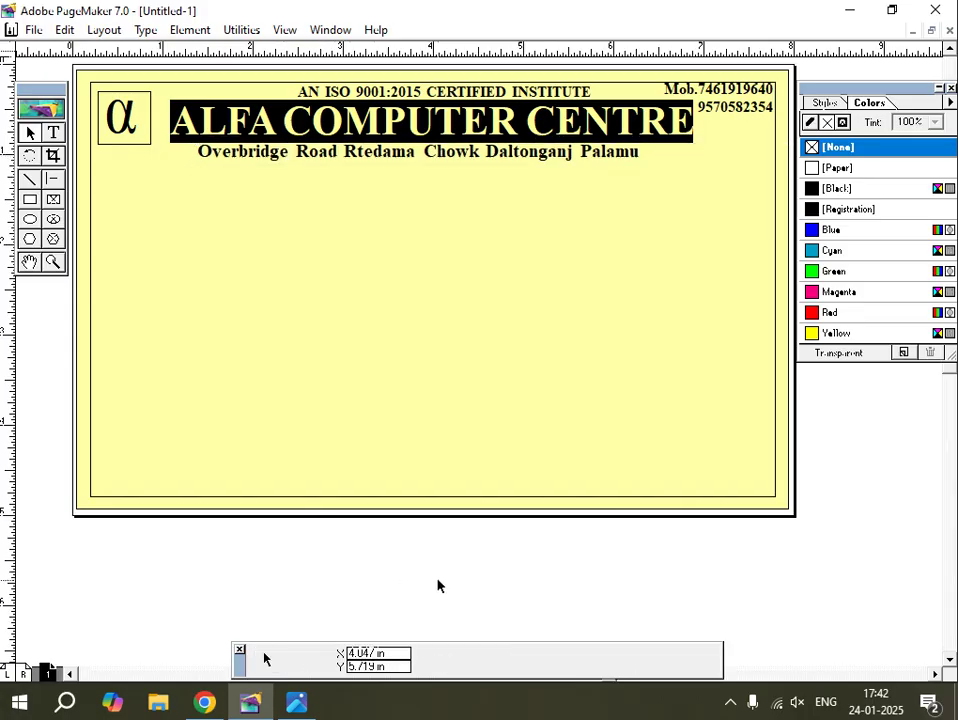
left_click(294, 702)
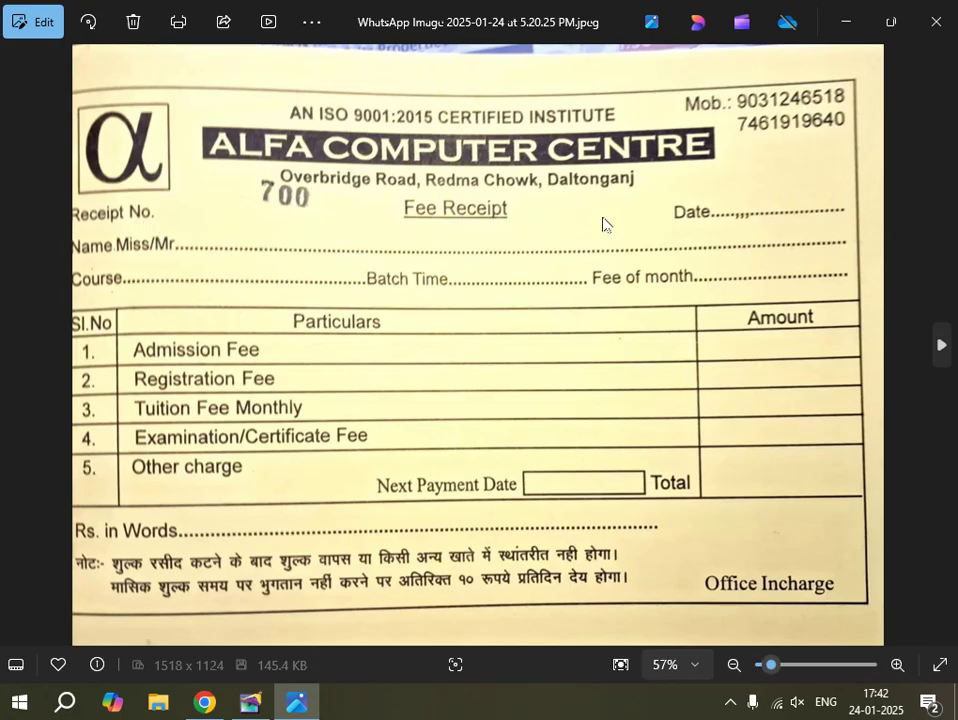
Type a tab-separated pasteboard line 'receipt no.', 'fee receipt', 'date' and select it.
left_click(250, 702)
key("shift+F4")
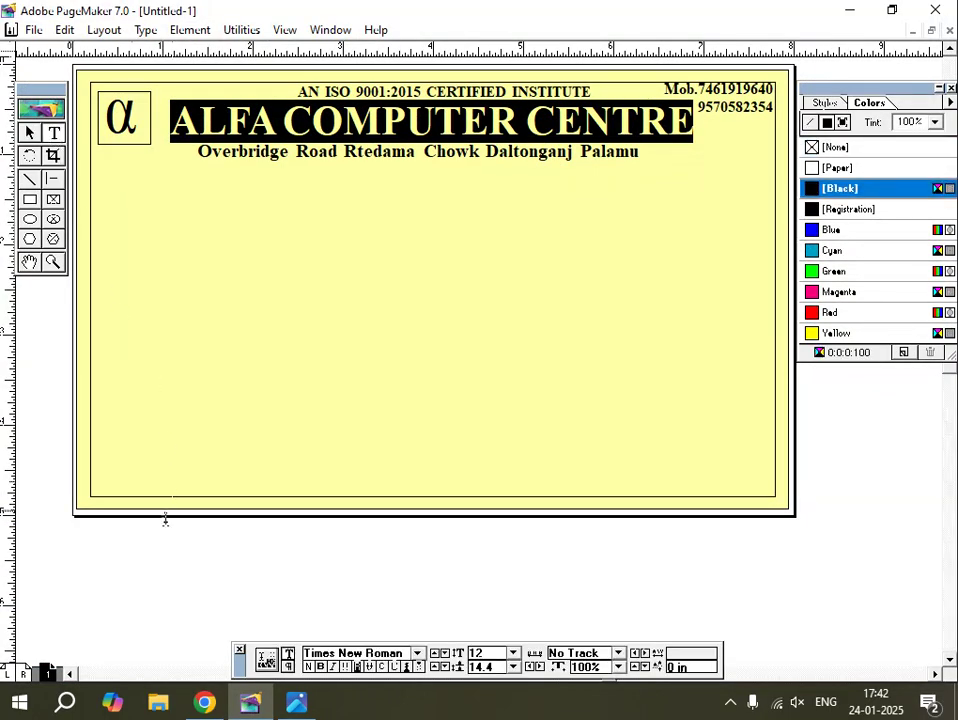
left_click(99, 549)
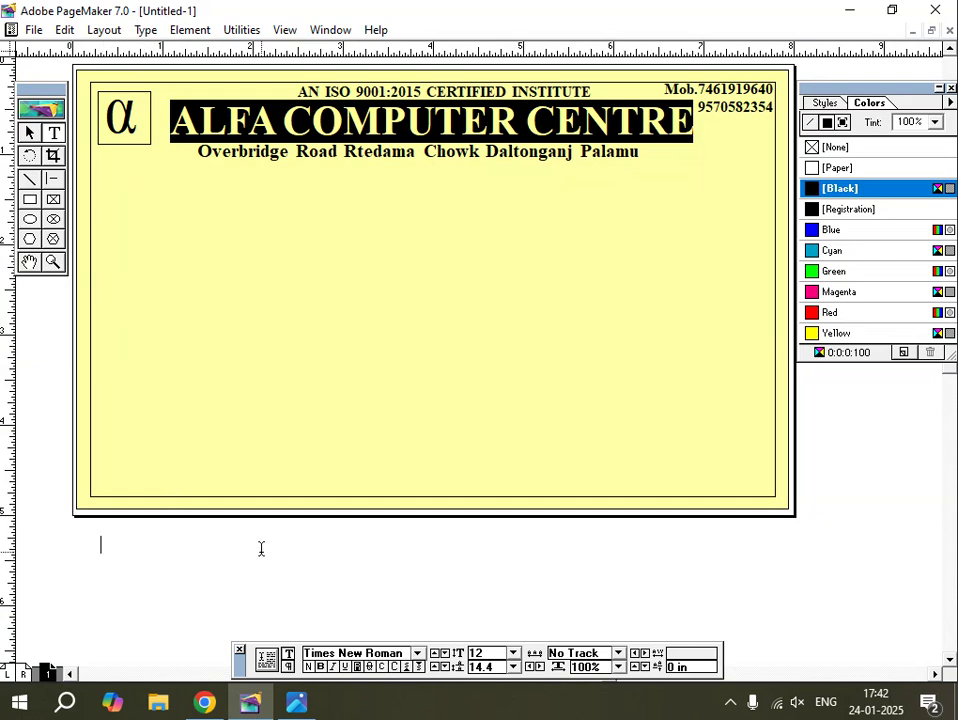
type("receipt")
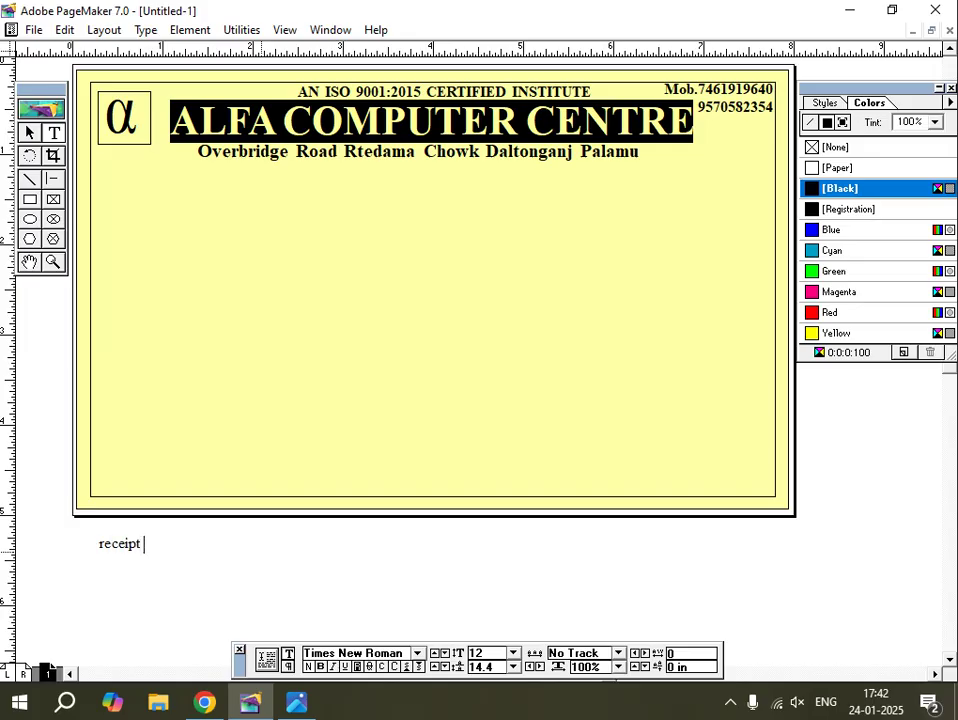
type(" no.\tfee receipt")
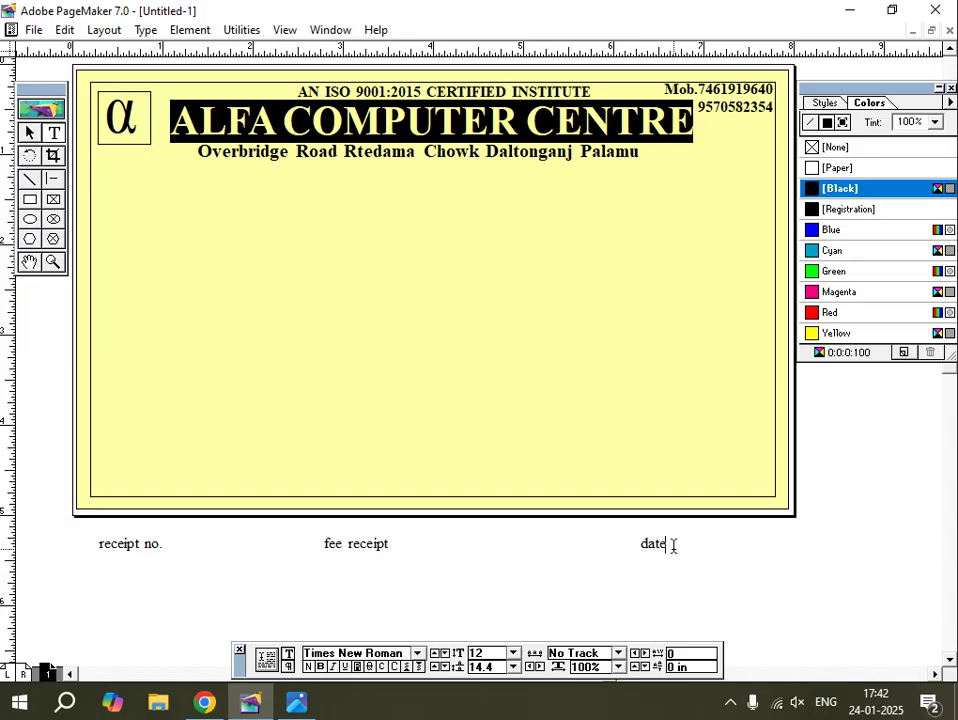
left_click_drag(668, 545, 131, 530)
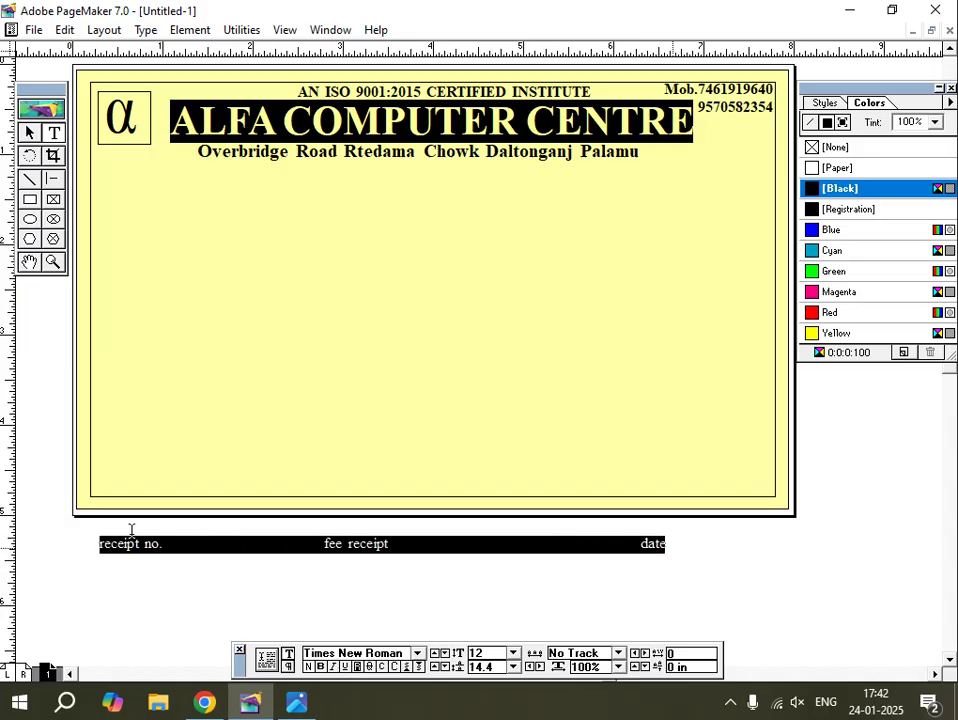
Apply Title Case to the line through the Change Case plug-in: Receipt No., Fee Receipt, Date.
left_click(190, 30)
mouse_move(249, 38)
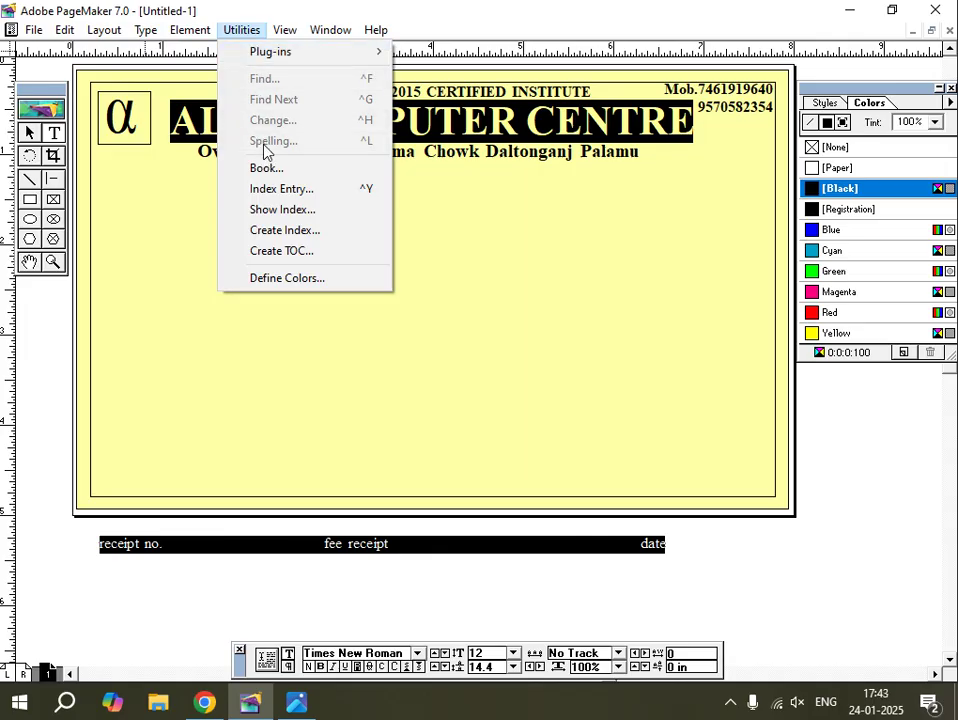
mouse_move(274, 54)
left_click(456, 134)
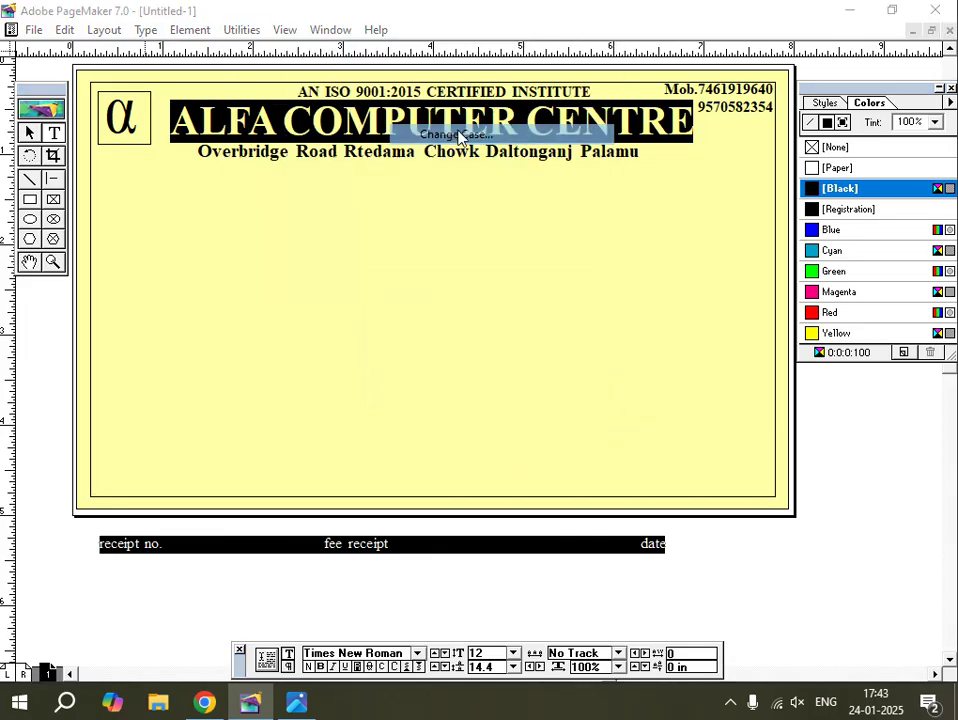
left_click(374, 347)
left_click(552, 313)
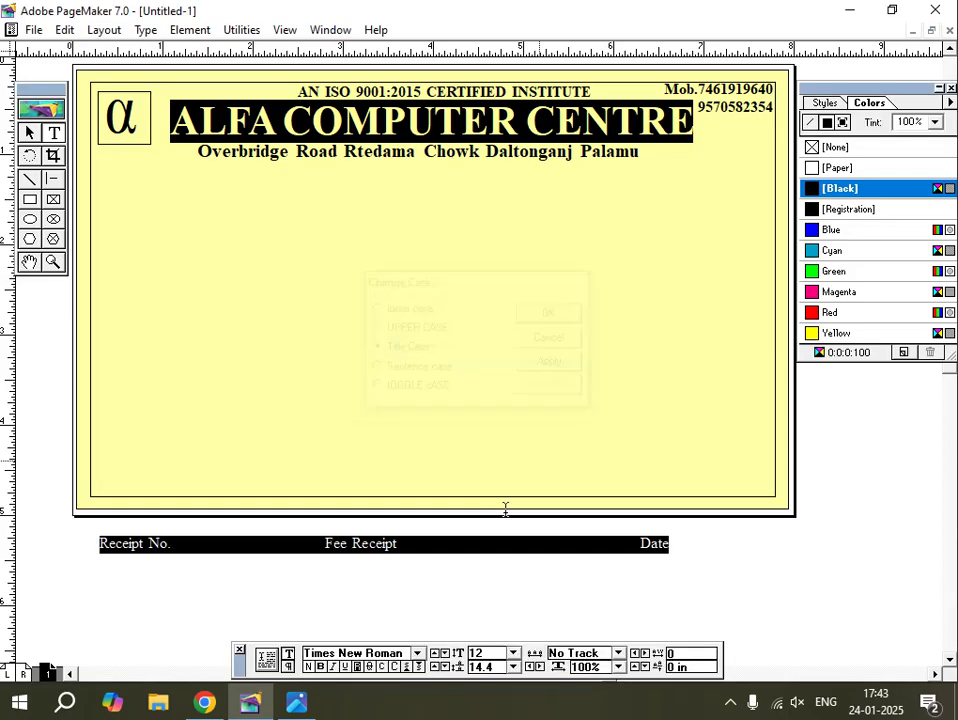
Set the receipt line in bold 12 pt Arial.
left_click(406, 652)
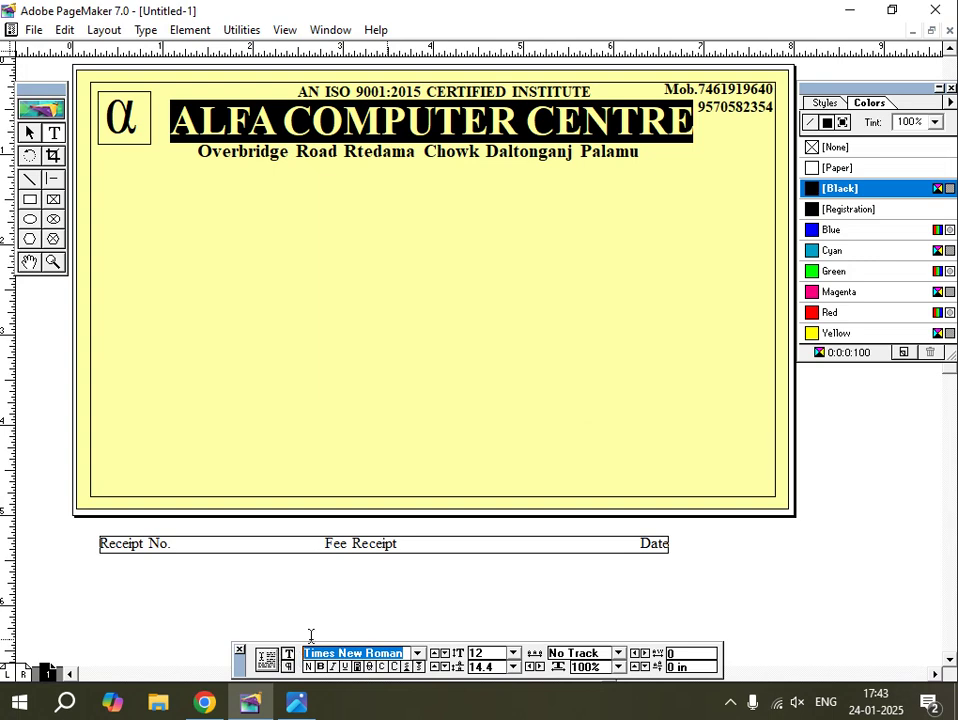
type("Arial")
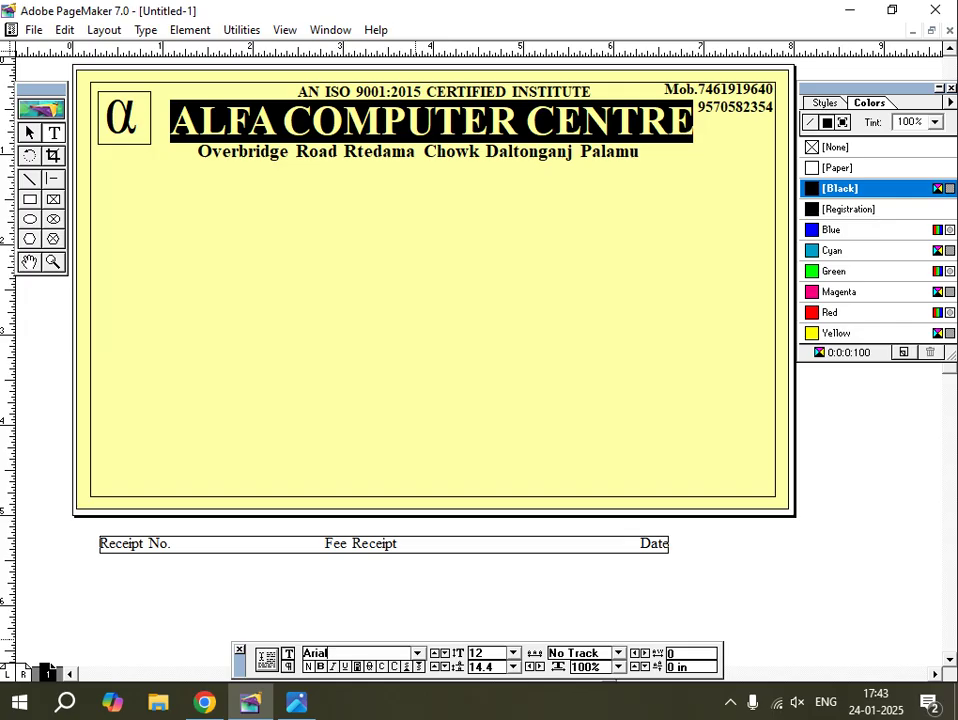
key("Return")
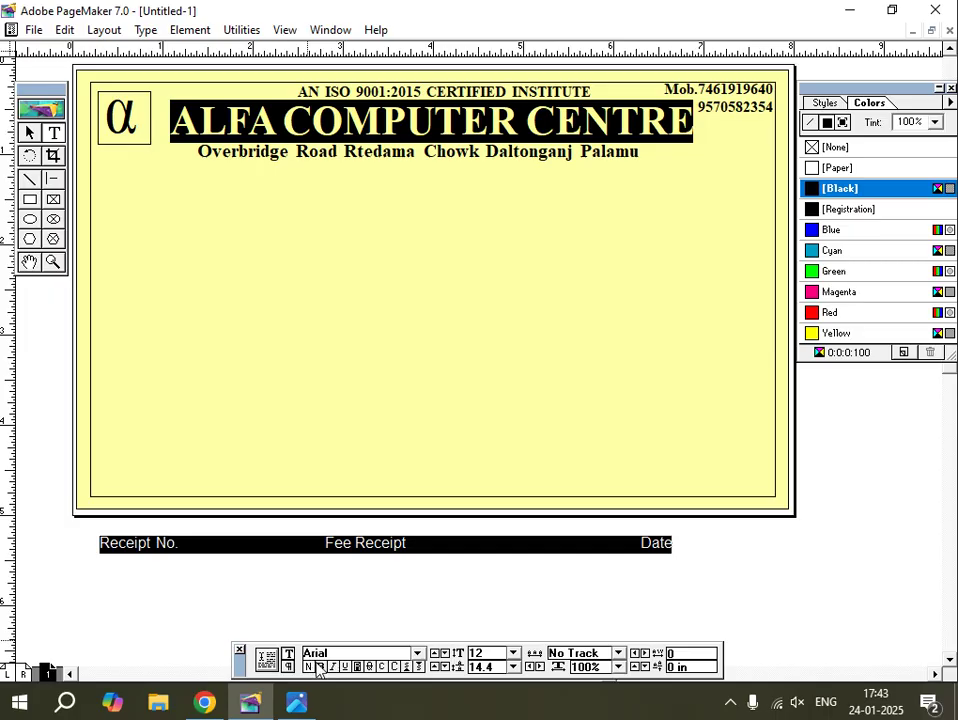
key("ctrl+shift+b")
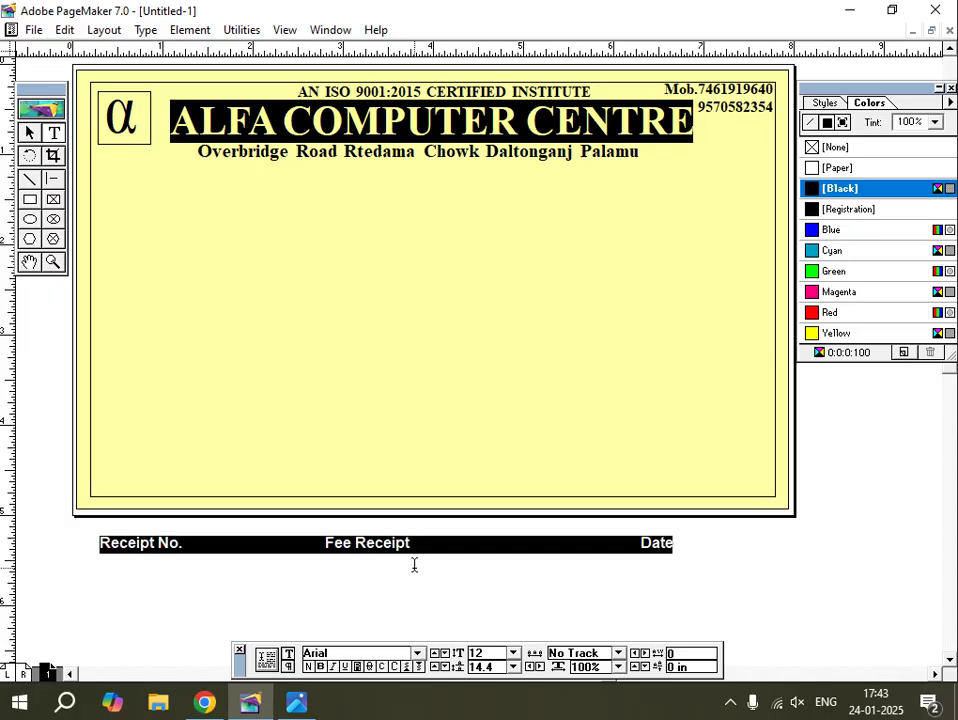
key("ctrl+shift+period")
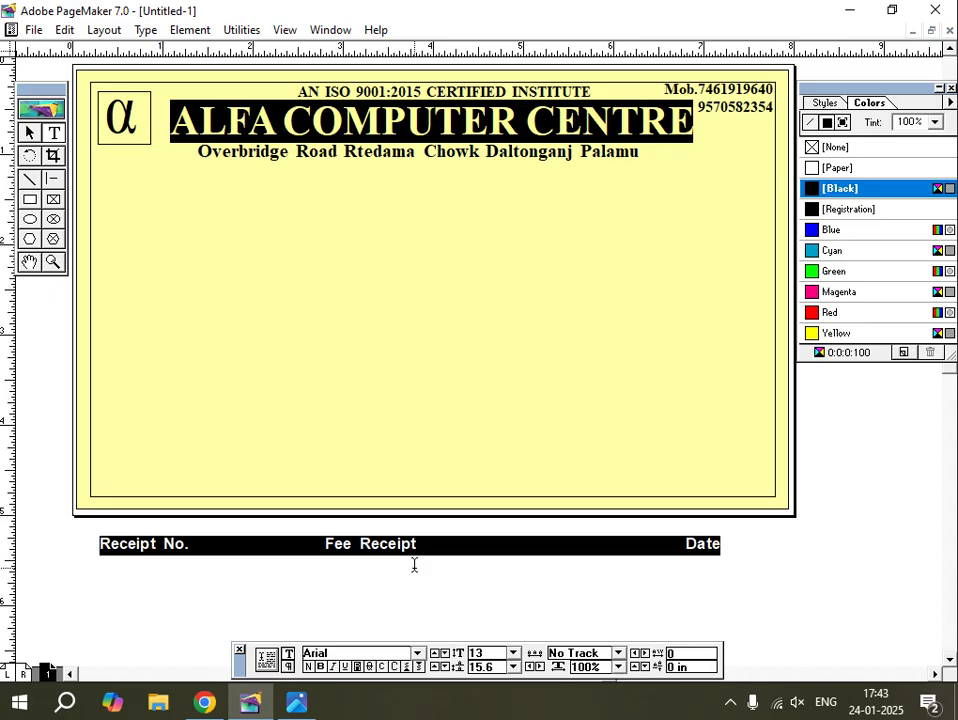
key("ctrl+shift+comma")
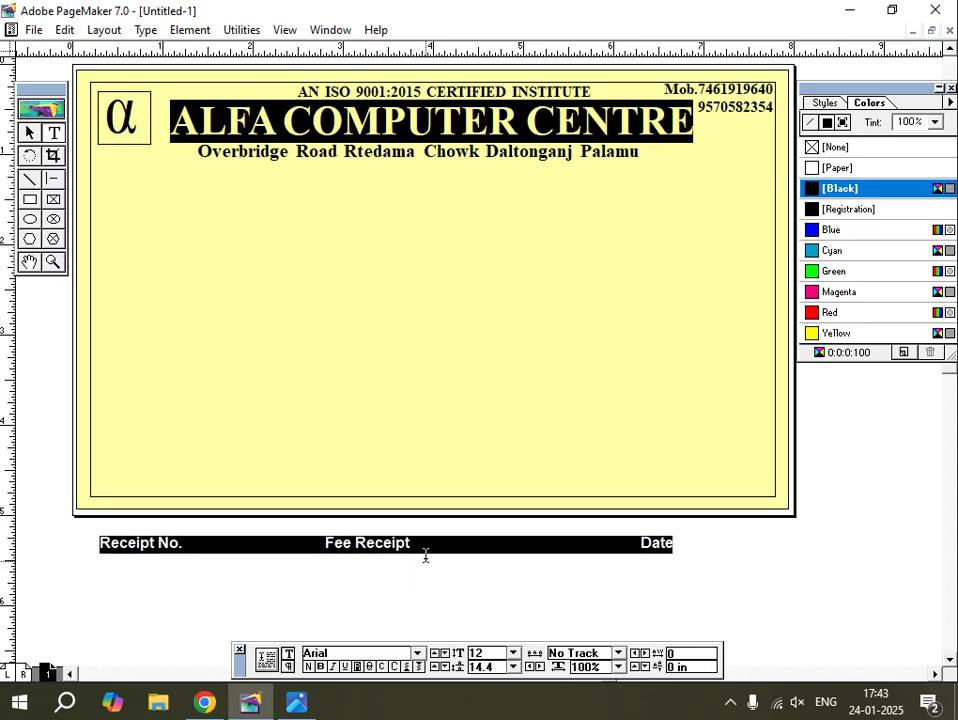
Underline the words 'Fee Receipt'.
left_click(419, 545)
left_click_drag(409, 544, 325, 543)
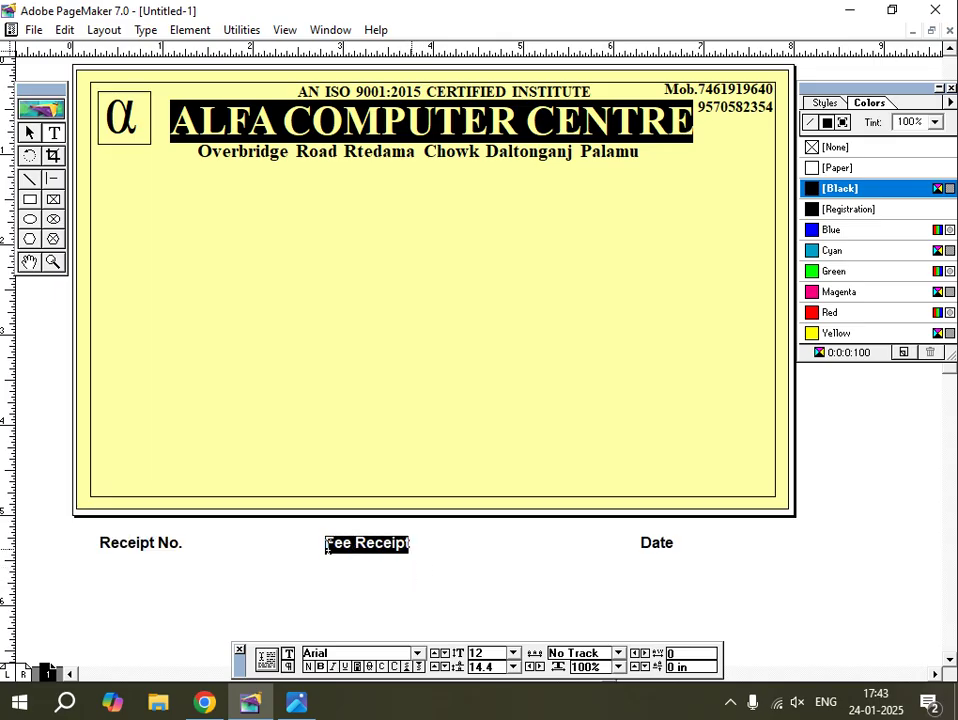
left_click(344, 666)
left_click(29, 132)
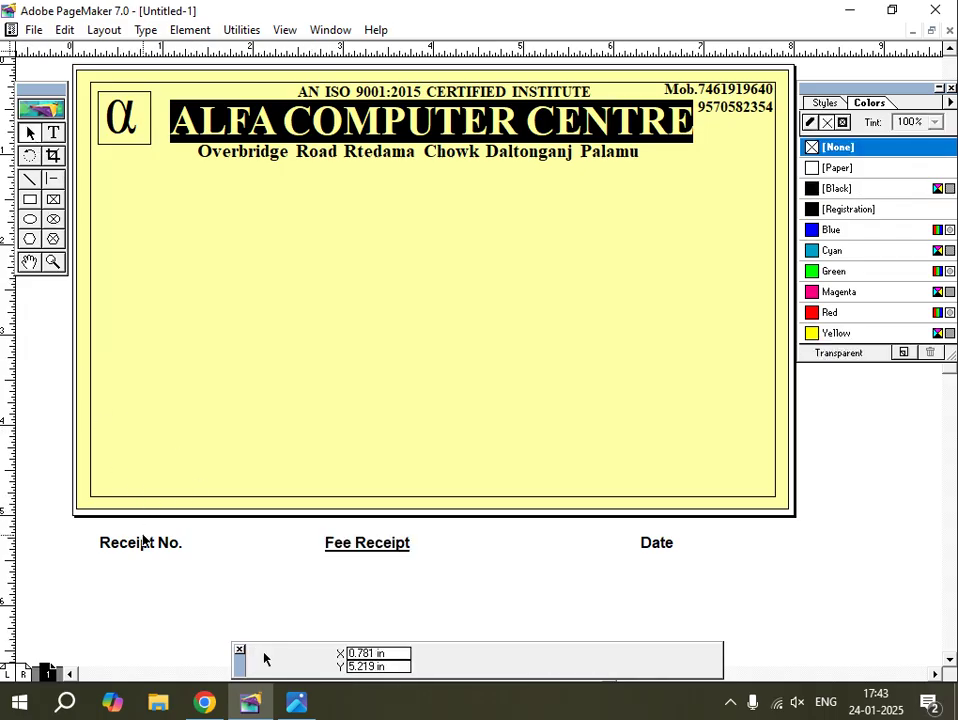
Move the receipt line onto the page under the address and nudge it into position.
left_click(149, 546)
left_click_drag(149, 546, 146, 171)
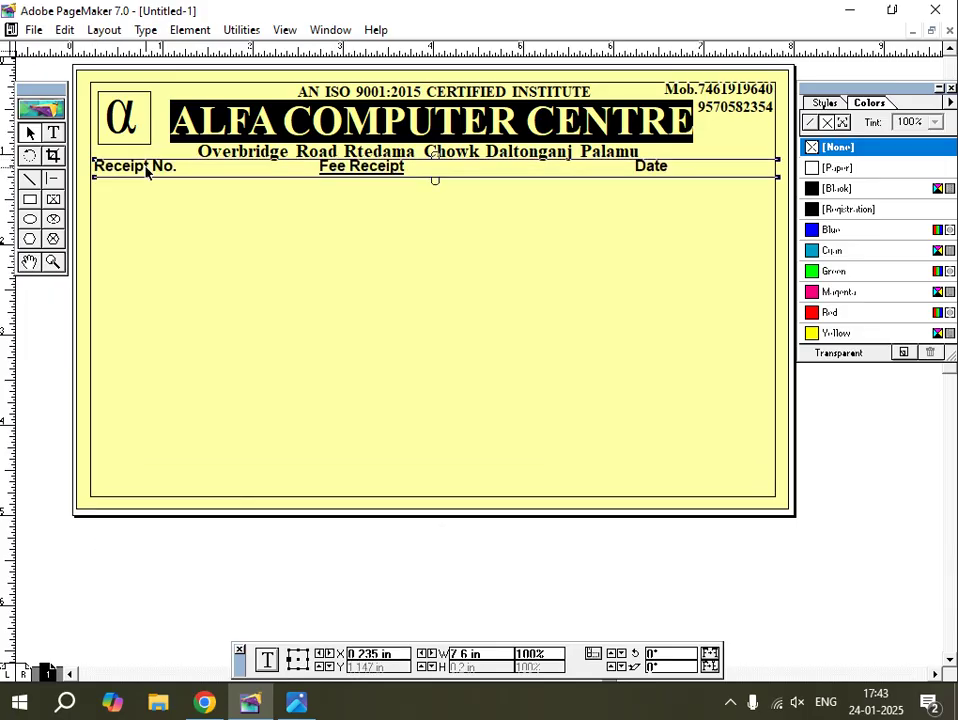
key("Down")
key("Down")
key("Down")
key("Down")
key("Down")
key("Down")
key("Down")
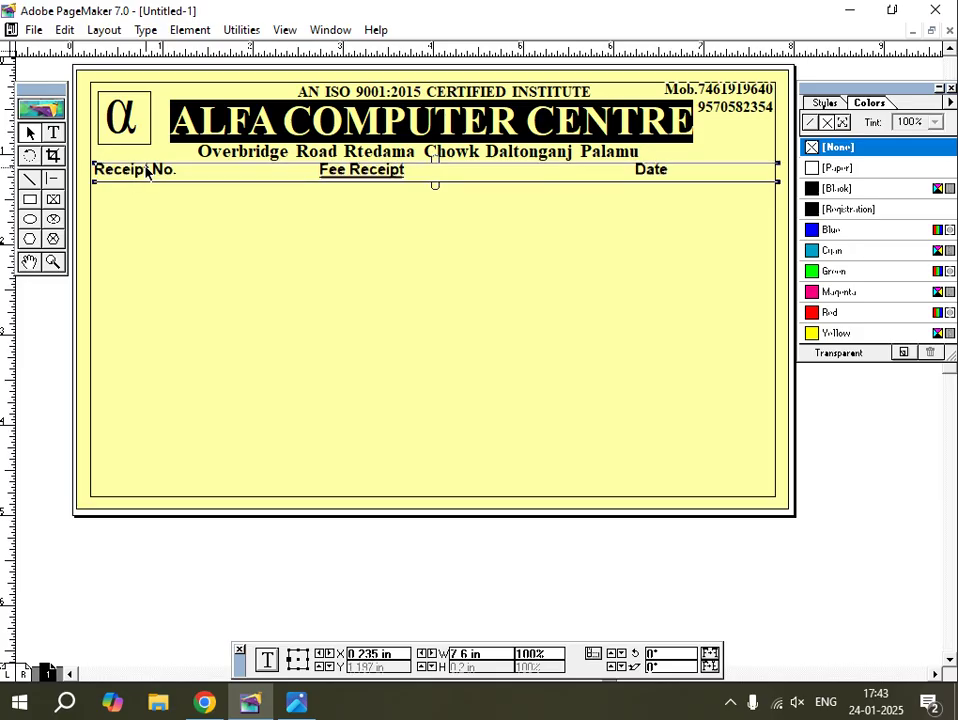
key("Right")
key("Down")
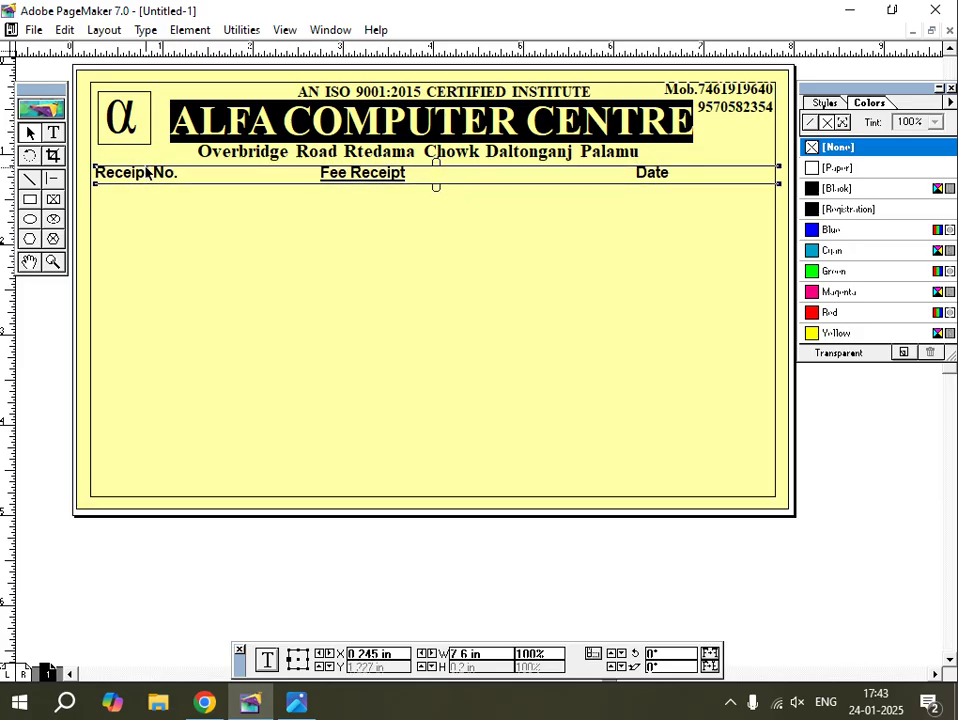
key("Left")
key("Left")
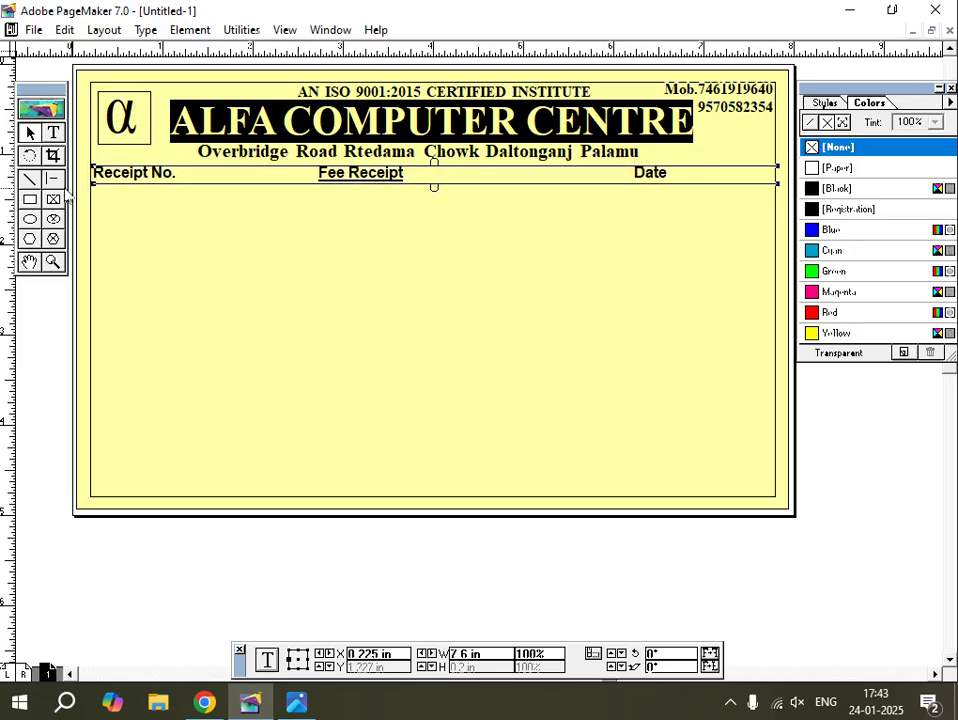
Adjust tab spacing so Fee Receipt sits mid-row and Date moves back left.
left_click(53, 133)
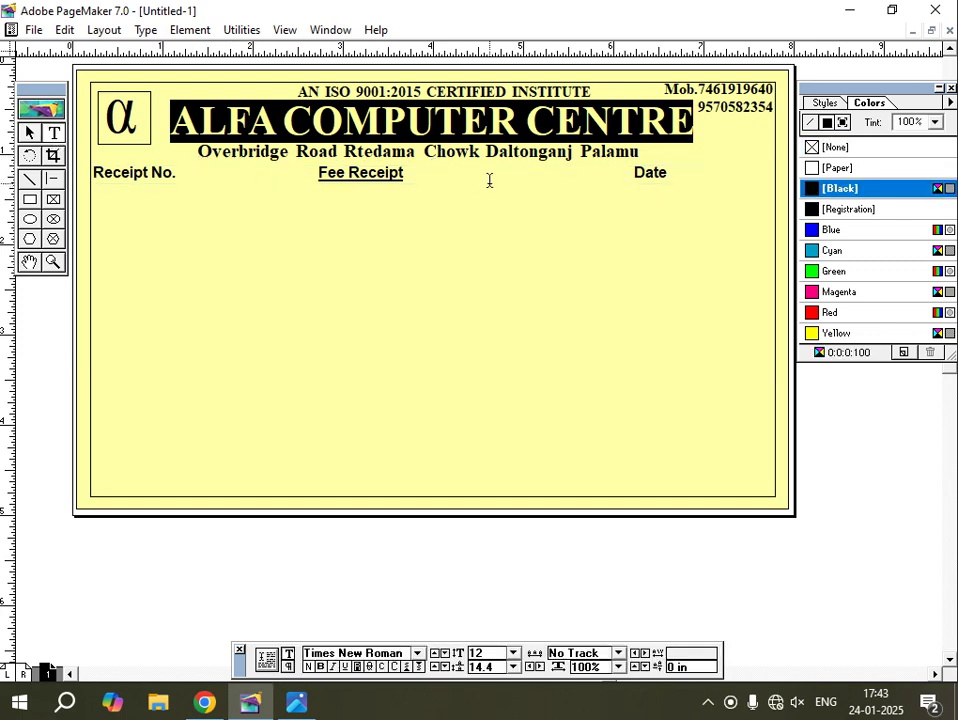
left_click(318, 172)
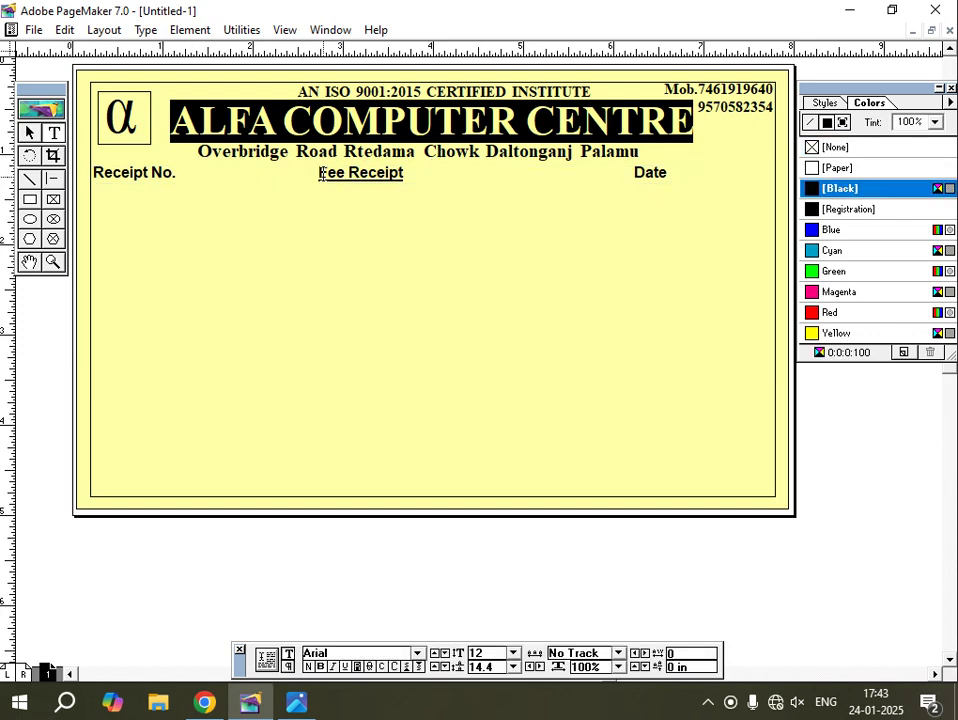
key("Tab")
key("Tab")
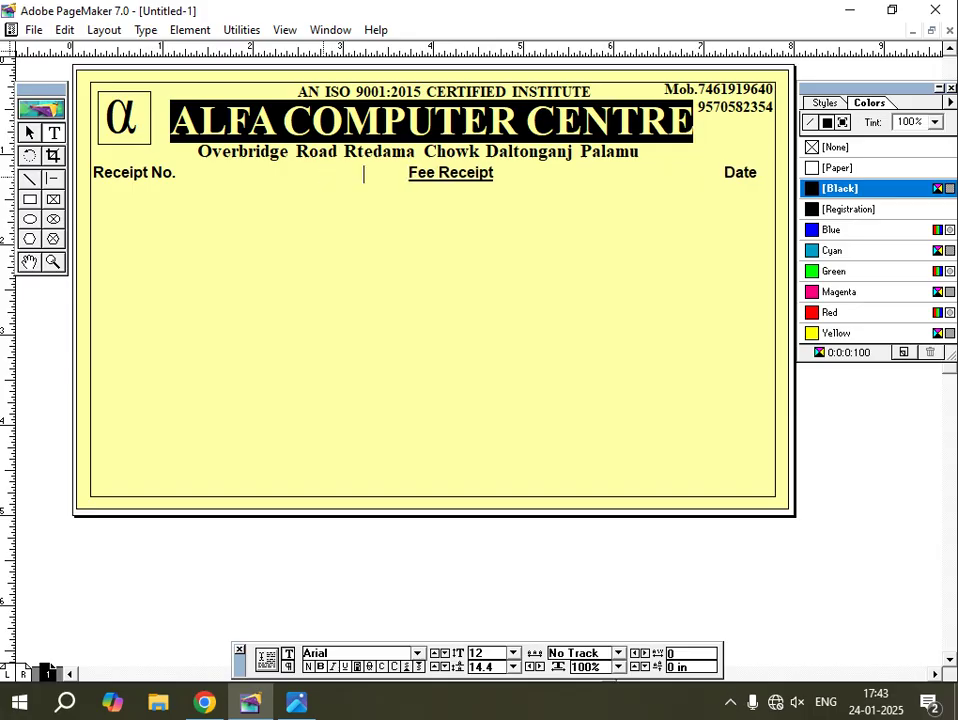
left_click(718, 172)
key("BackSpace")
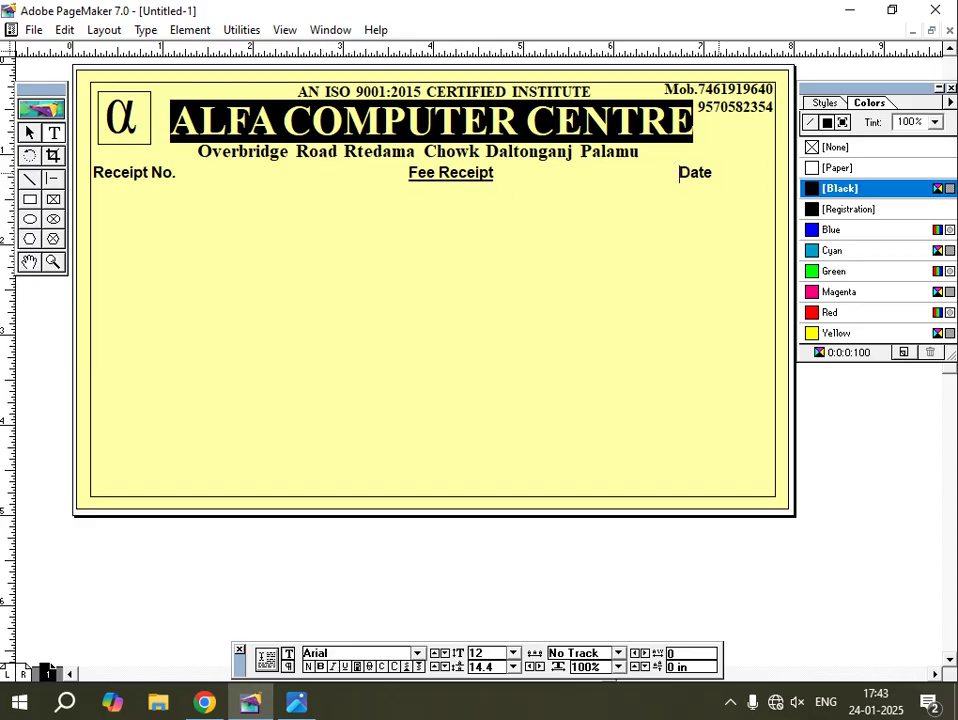
key("BackSpace")
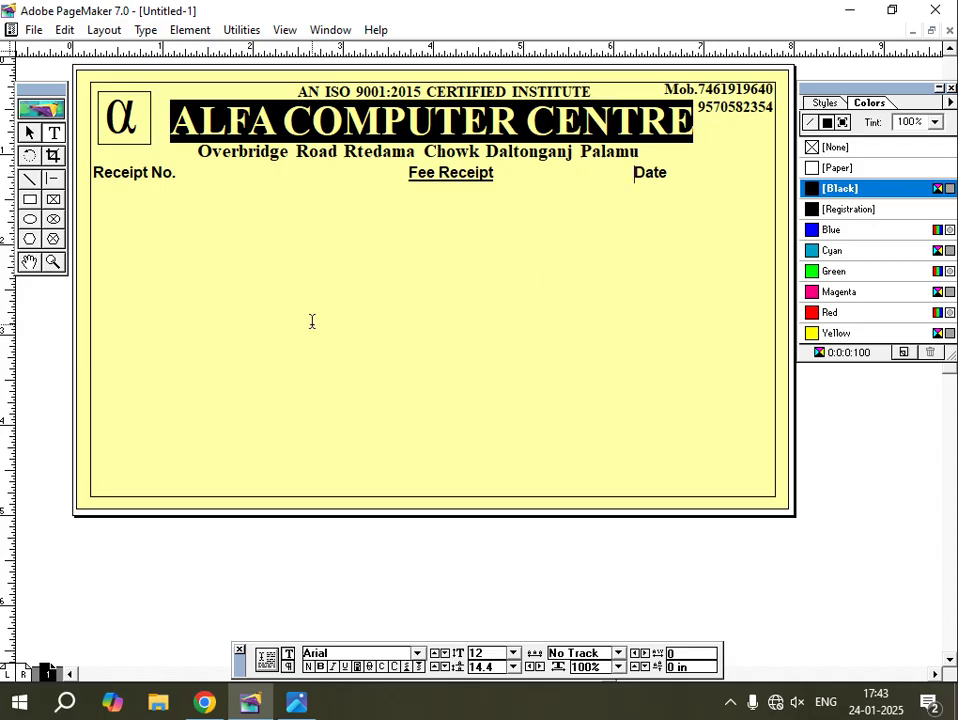
Remove bold from 'Receipt No.' so only Fee Receipt stays bold.
left_click_drag(670, 172, 634, 172)
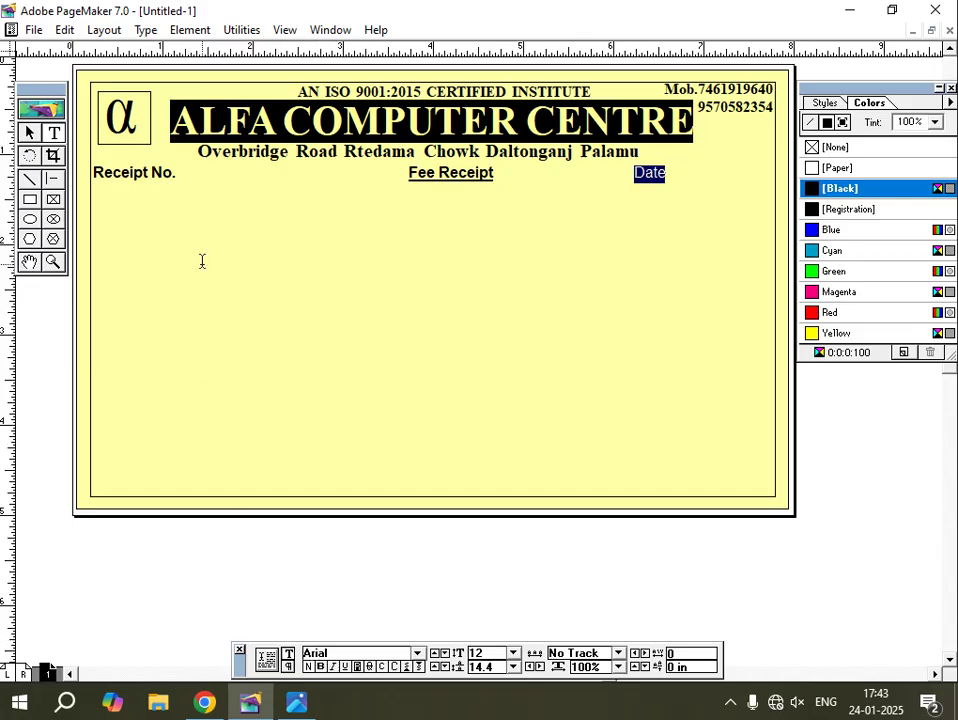
left_click_drag(181, 172, 96, 174)
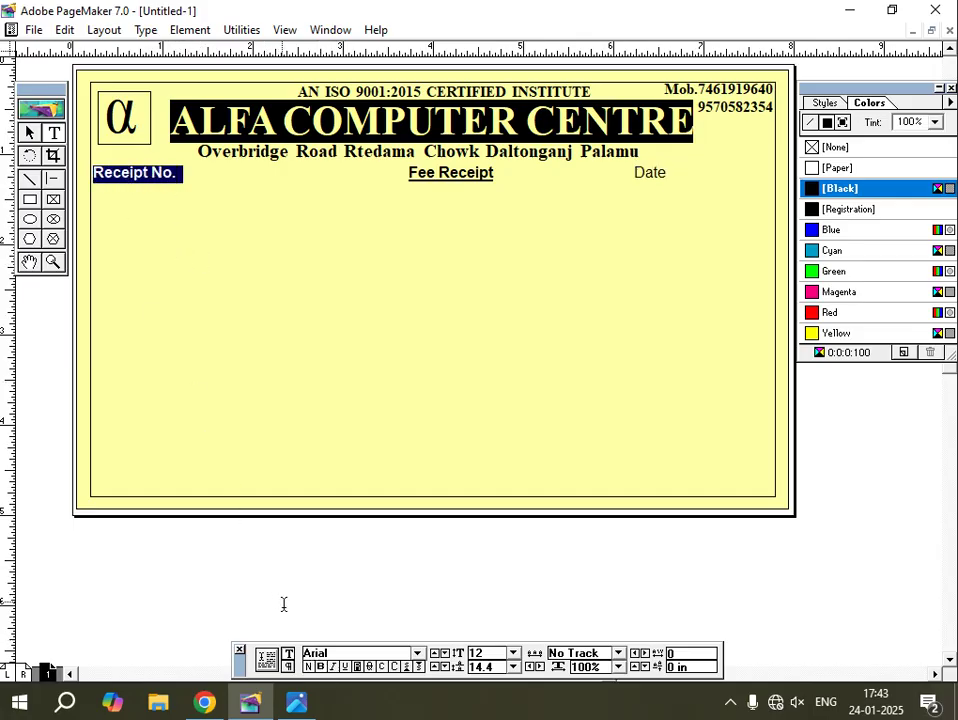
left_click(320, 666)
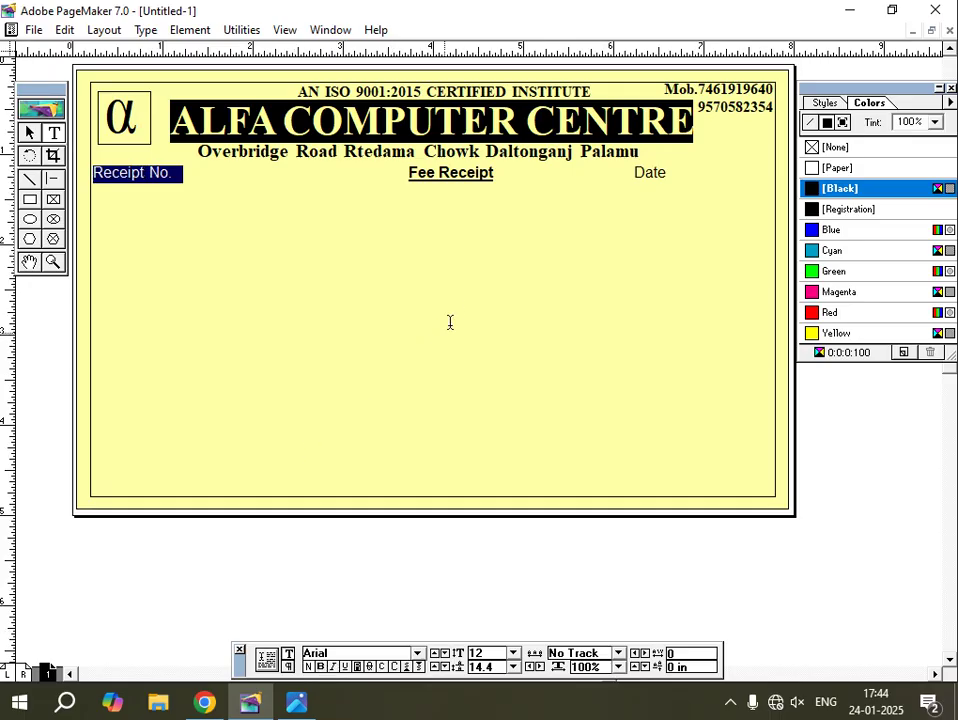
left_click(518, 566)
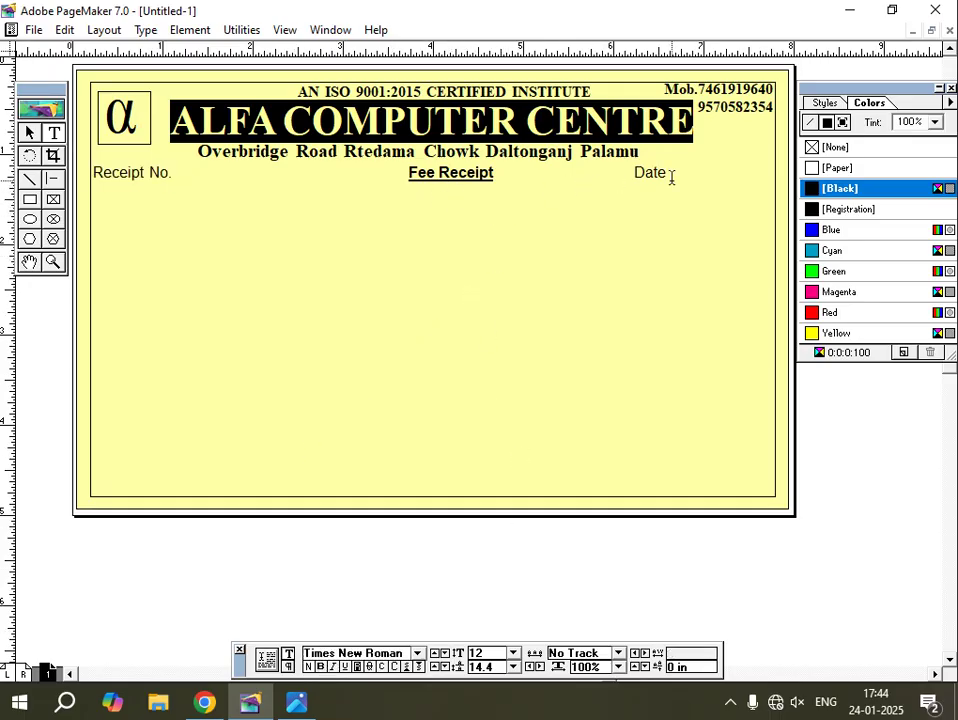
Draw a short horizontal fill-in line after Date, nudge it down, and bring up the receipt photo.
left_click(55, 180)
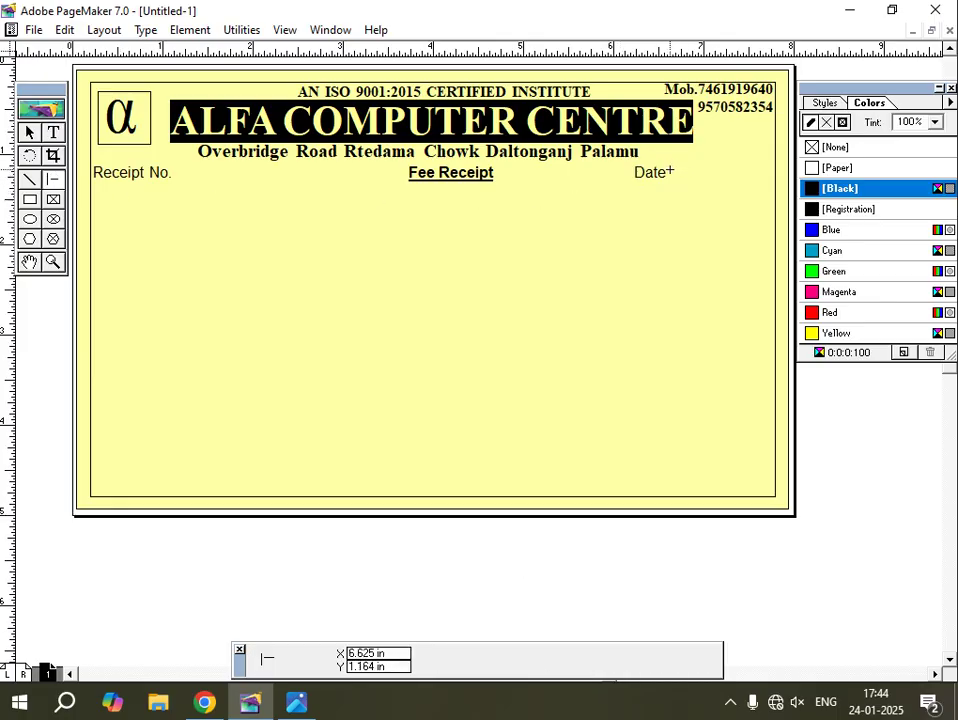
left_click_drag(668, 172, 768, 170)
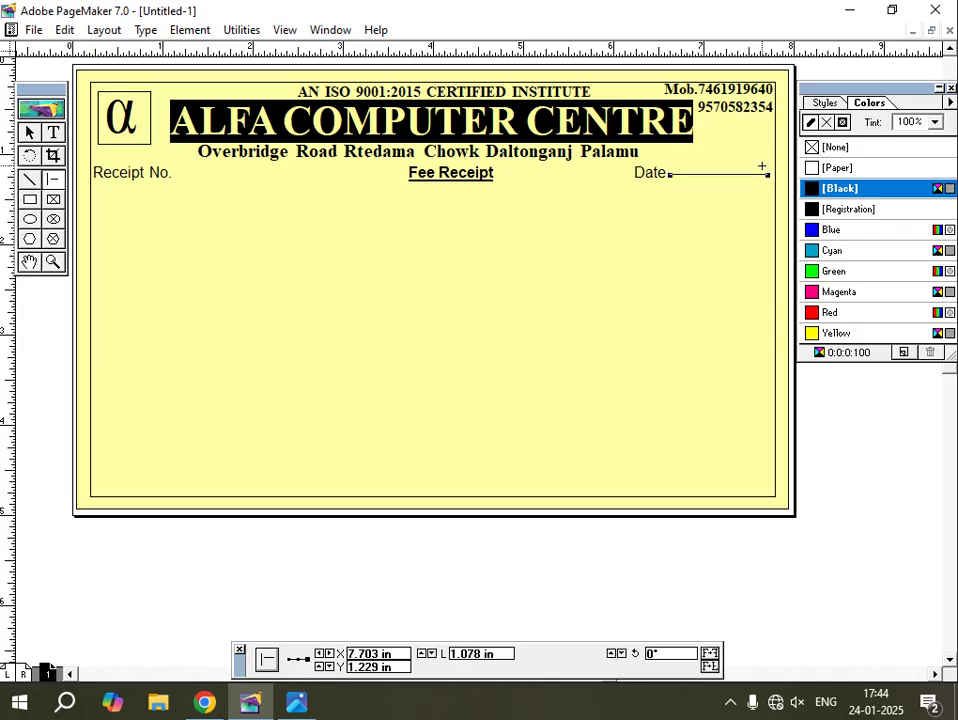
key("Down")
key("Down")
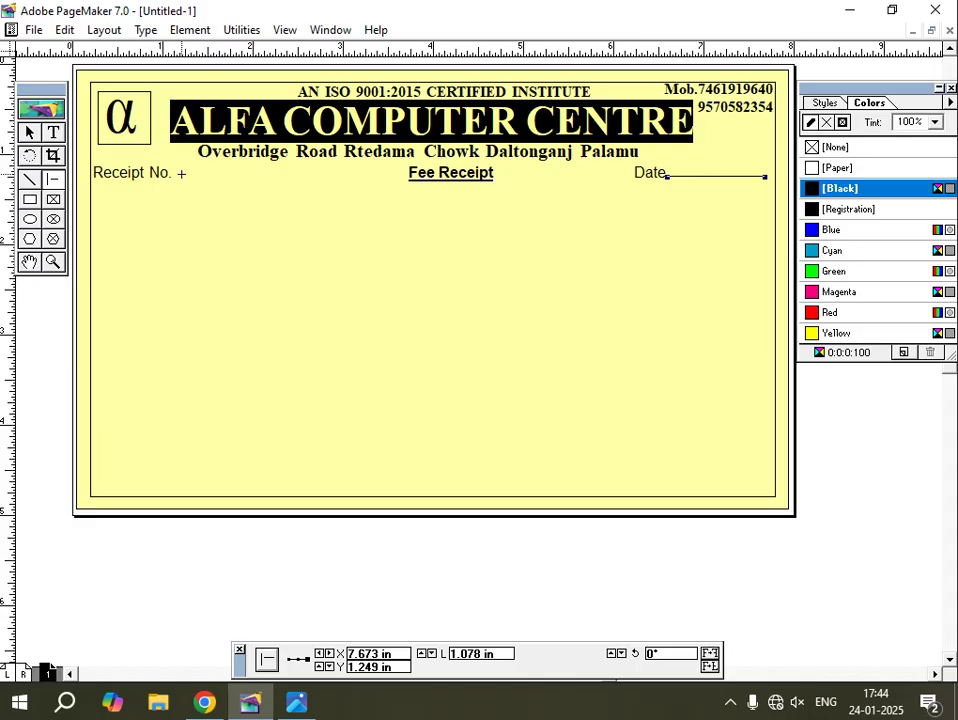
left_click(294, 703)
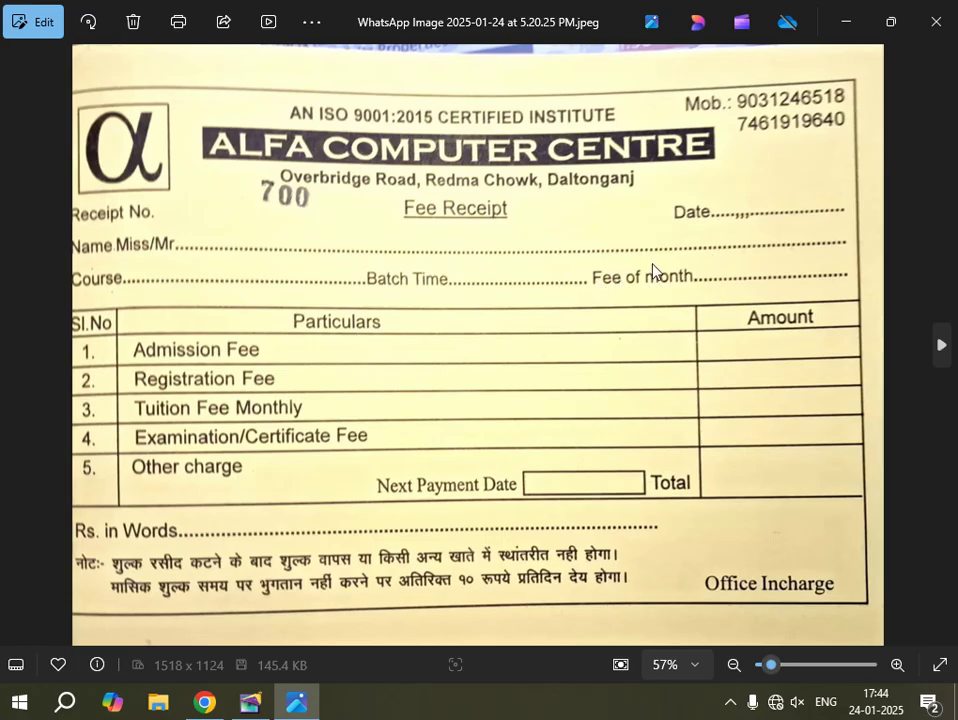
Drag the receipt row's text block down onto the pasteboard below the page.
left_click(250, 702)
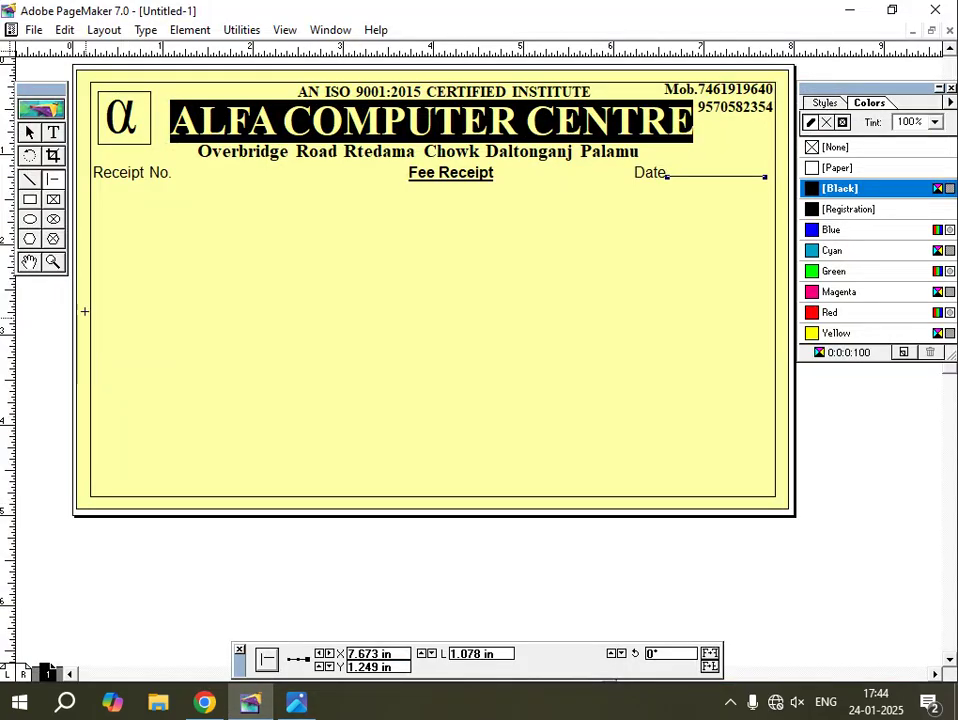
left_click(132, 178)
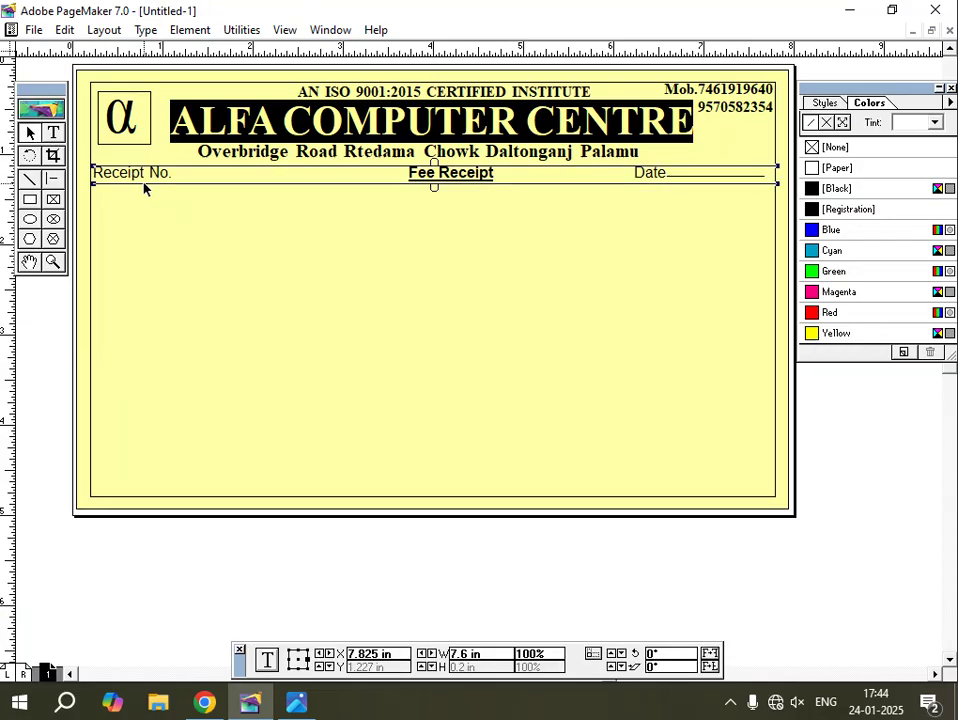
left_click_drag(143, 190, 240, 208)
left_click_drag(166, 204, 186, 562)
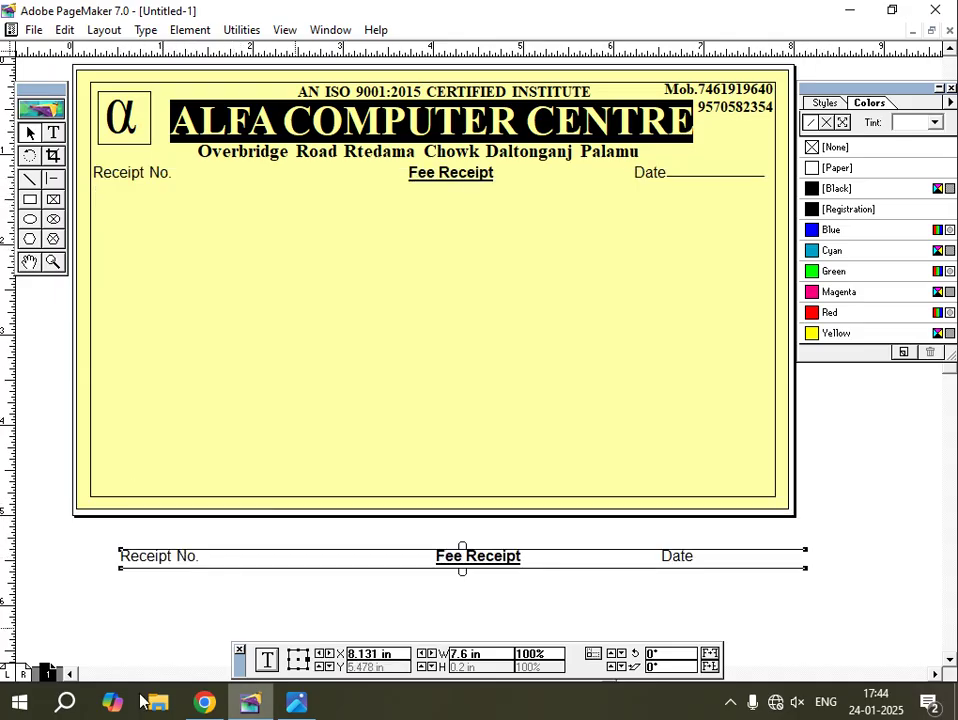
left_click(294, 704)
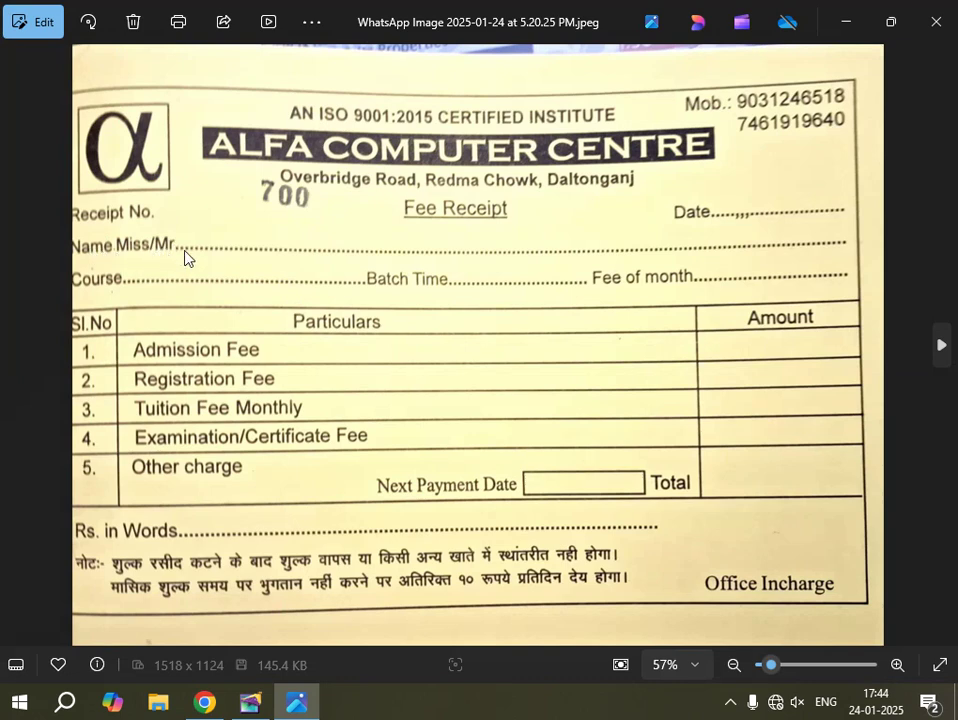
left_click(258, 708)
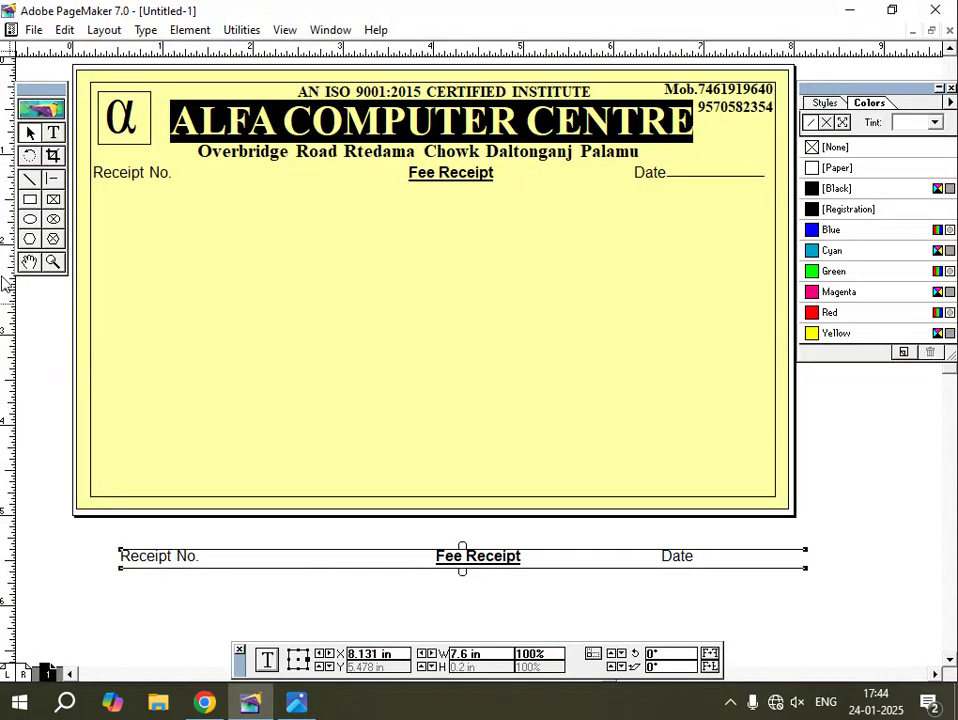
Replace the lower row's text with 'Name miss/mr.' and start a new line.
left_click(57, 133)
left_click_drag(688, 556, 102, 561)
key("BackSpace")
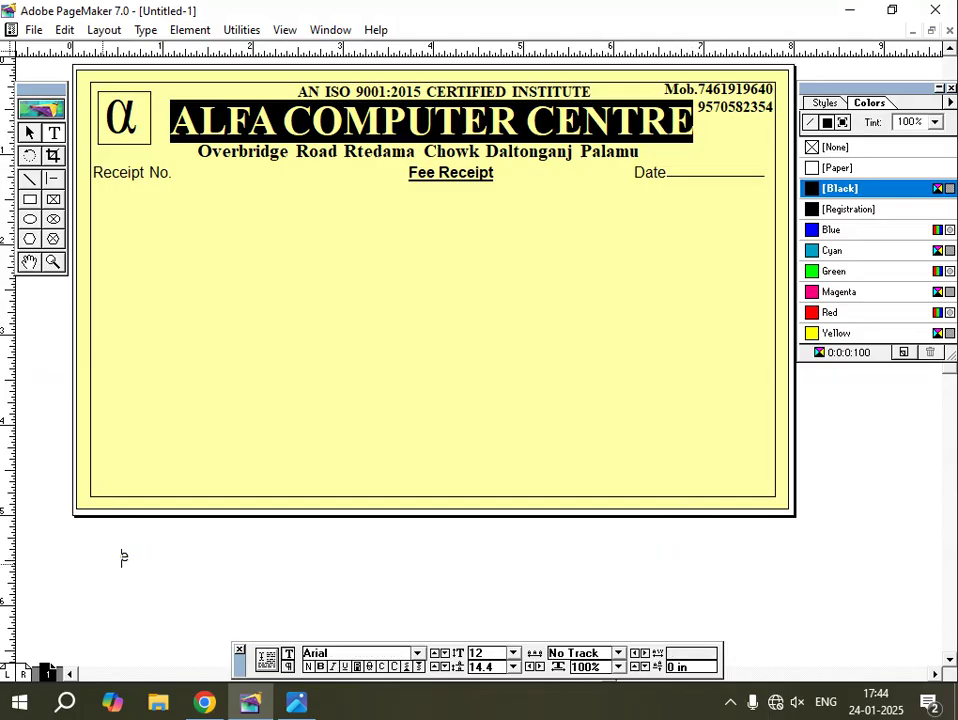
type("e")
key("BackSpace")
type("Name")
key("BackSpace")
type("miss/")
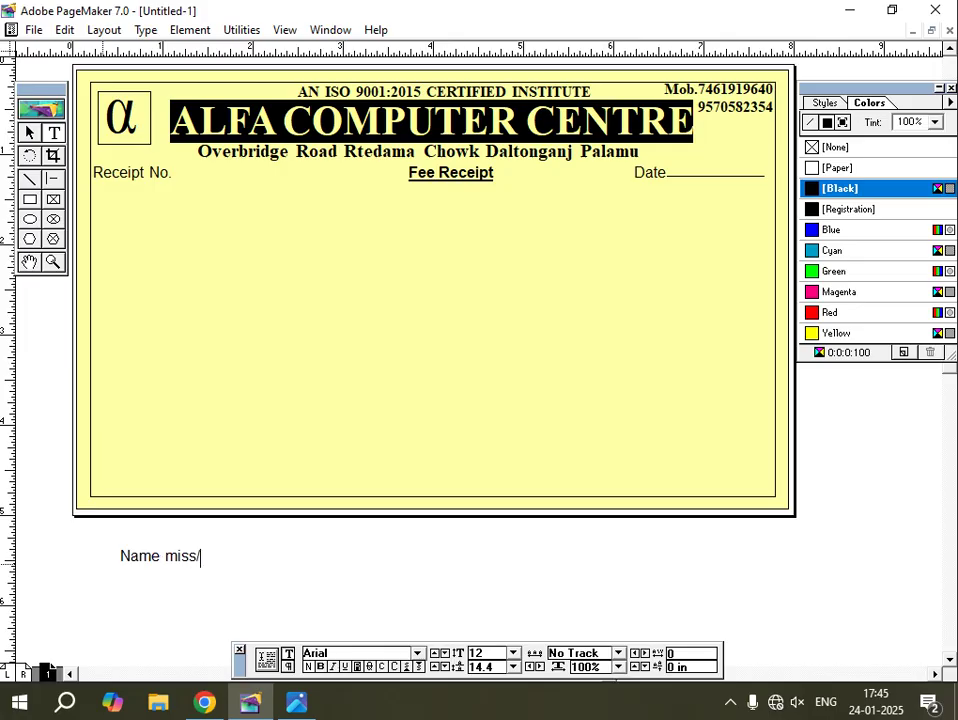
type("mr.")
key("Return")
Type 'name of course', 'batch timing', 'fee of month' separated by tabs, then select all.
left_click(296, 702)
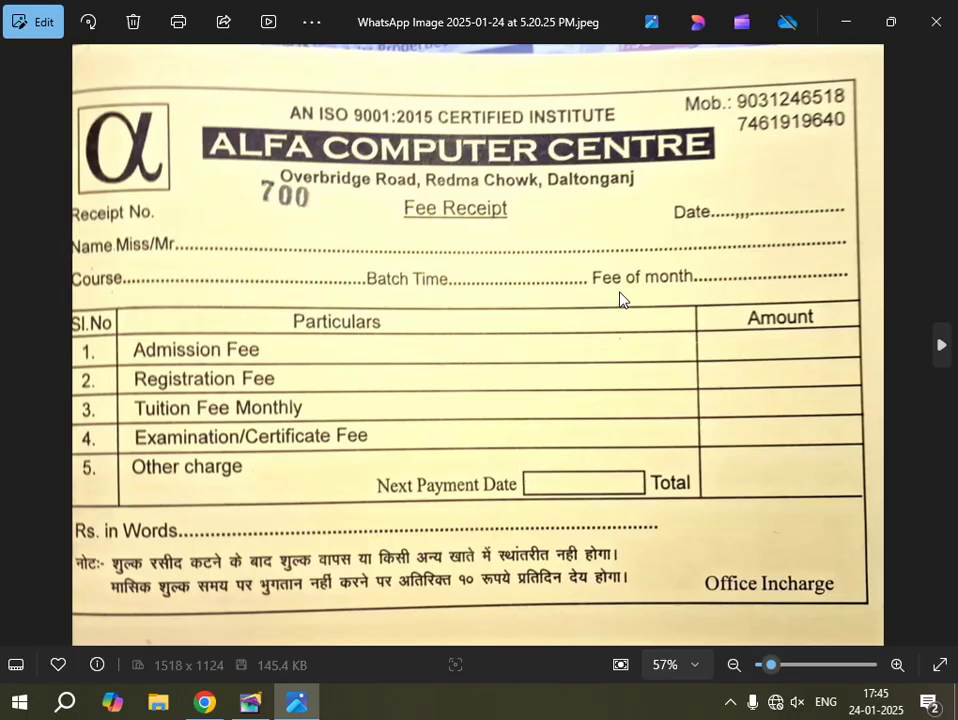
left_click(268, 708)
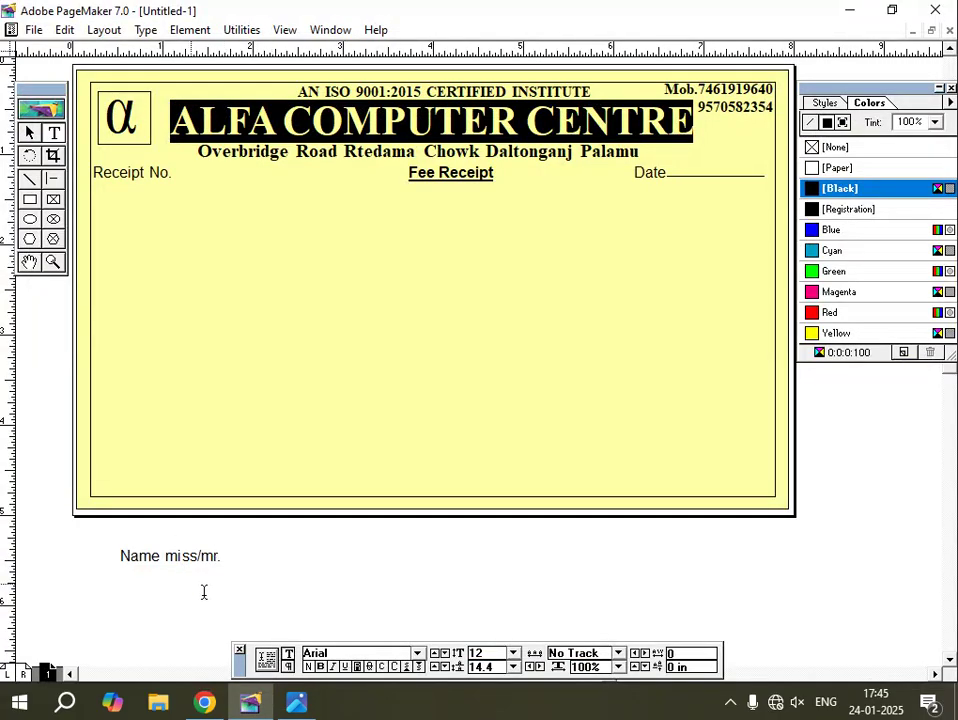
type("name of co")
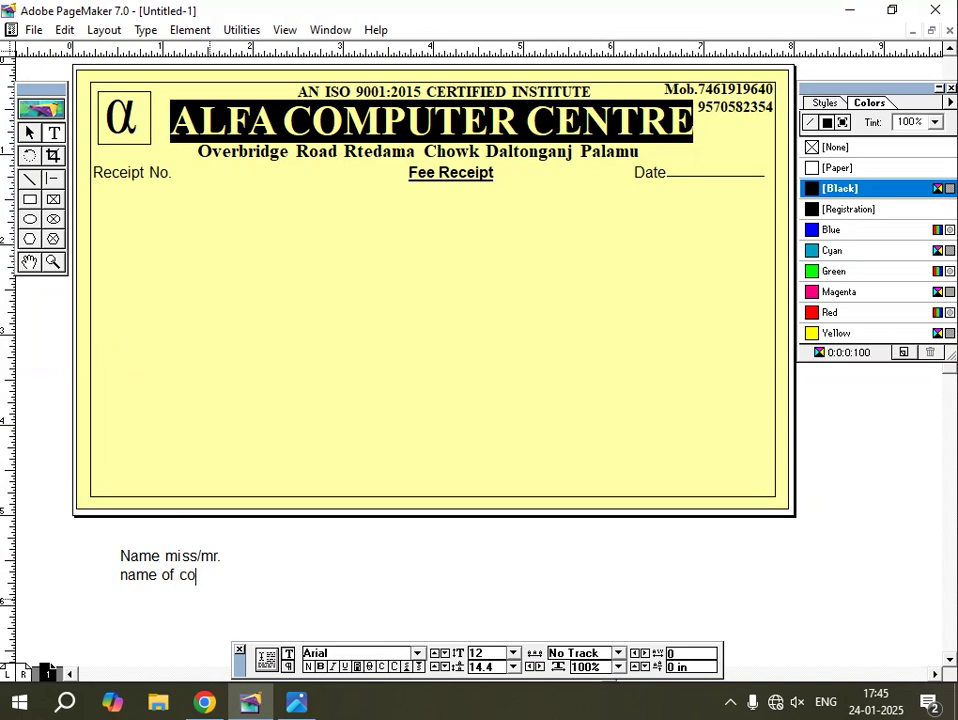
type("urse\tbatch t")
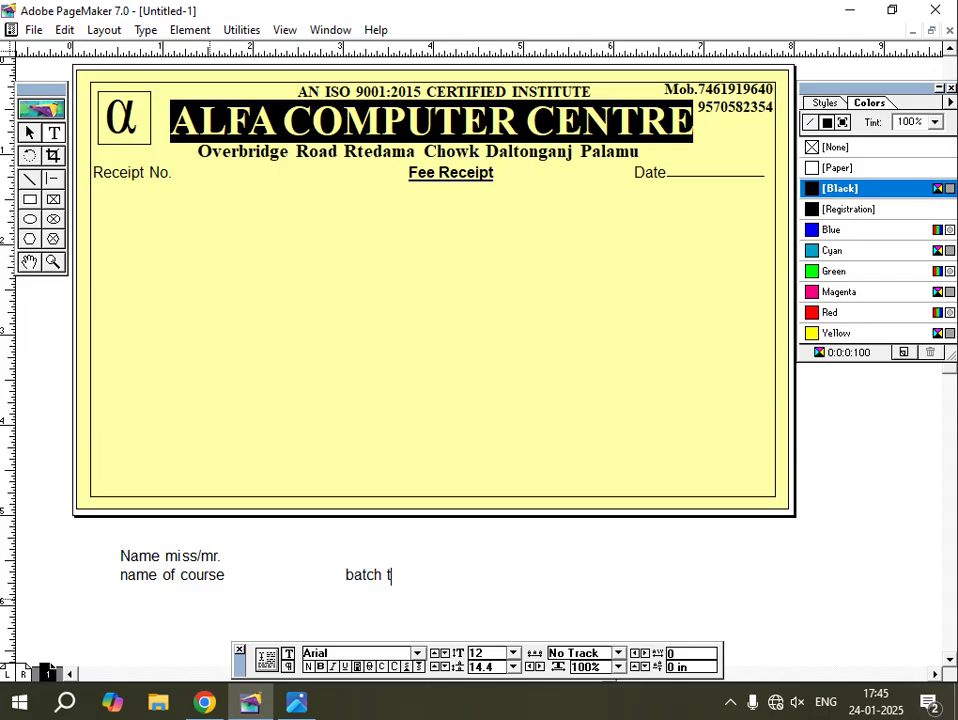
type("iming\tfee ")
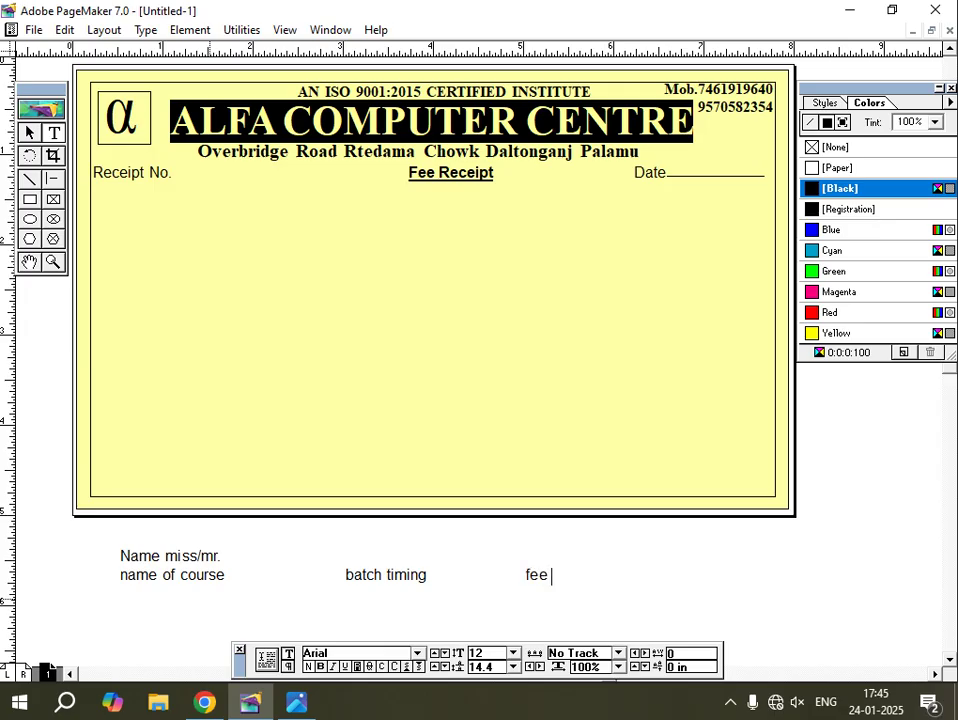
type("of month")
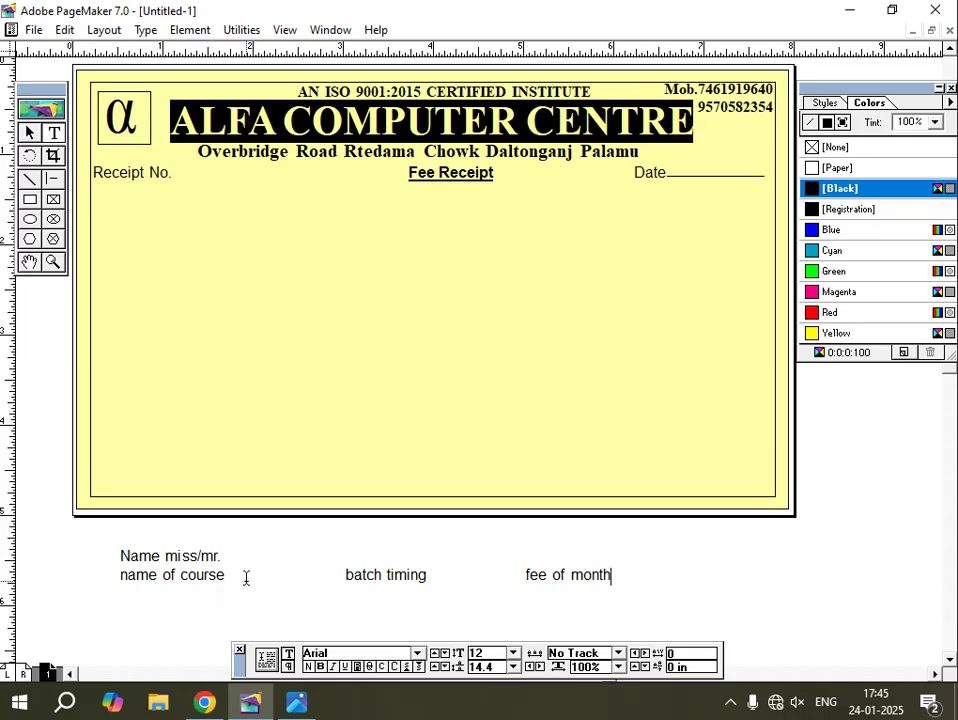
key("ctrl+a")
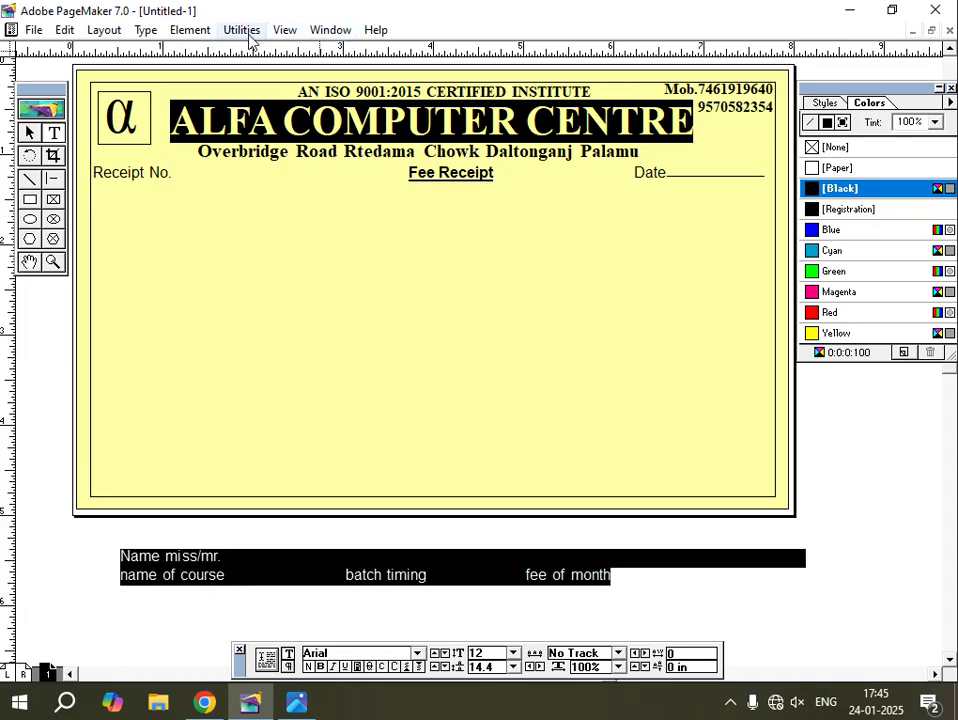
Convert the name, course, batch and fee labels to Title Case, bold, 10 pt.
left_click(250, 32)
mouse_move(262, 52)
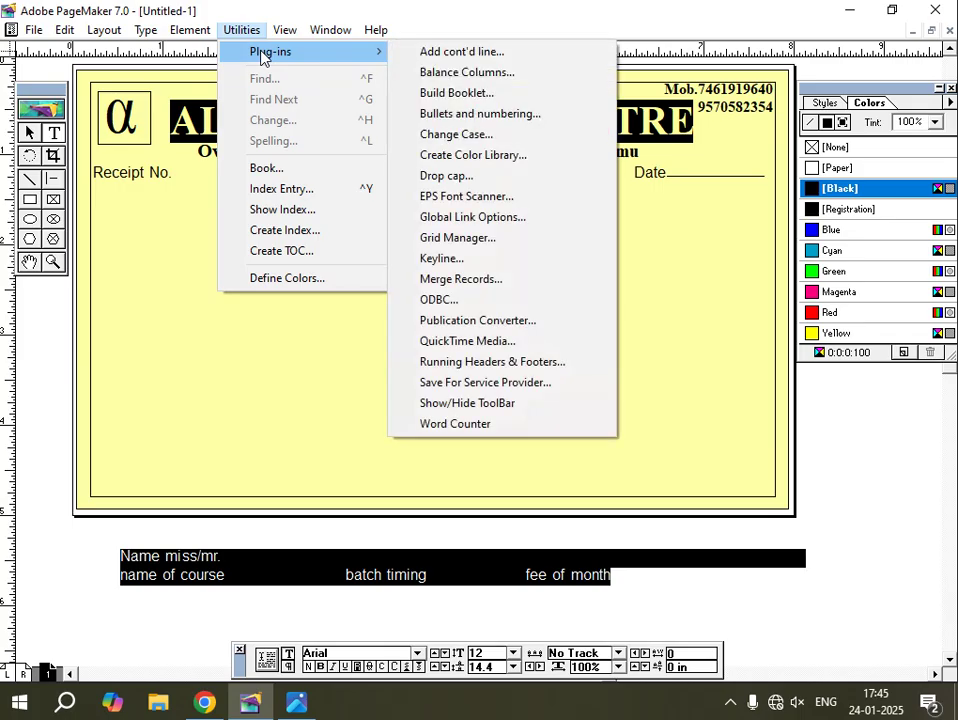
left_click(438, 134)
left_click(404, 350)
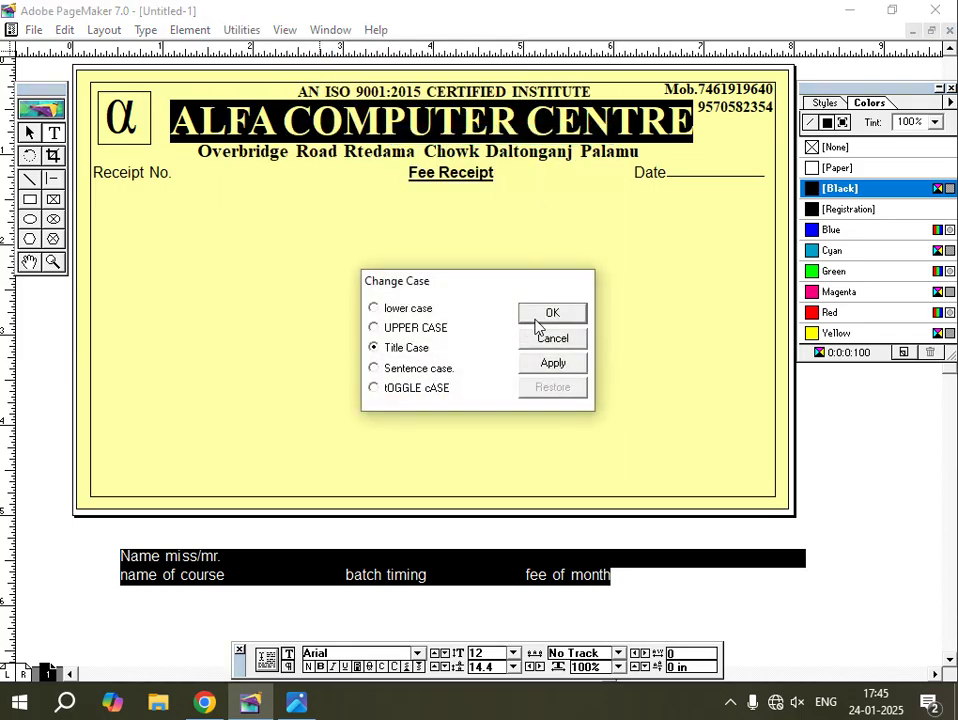
left_click(549, 316)
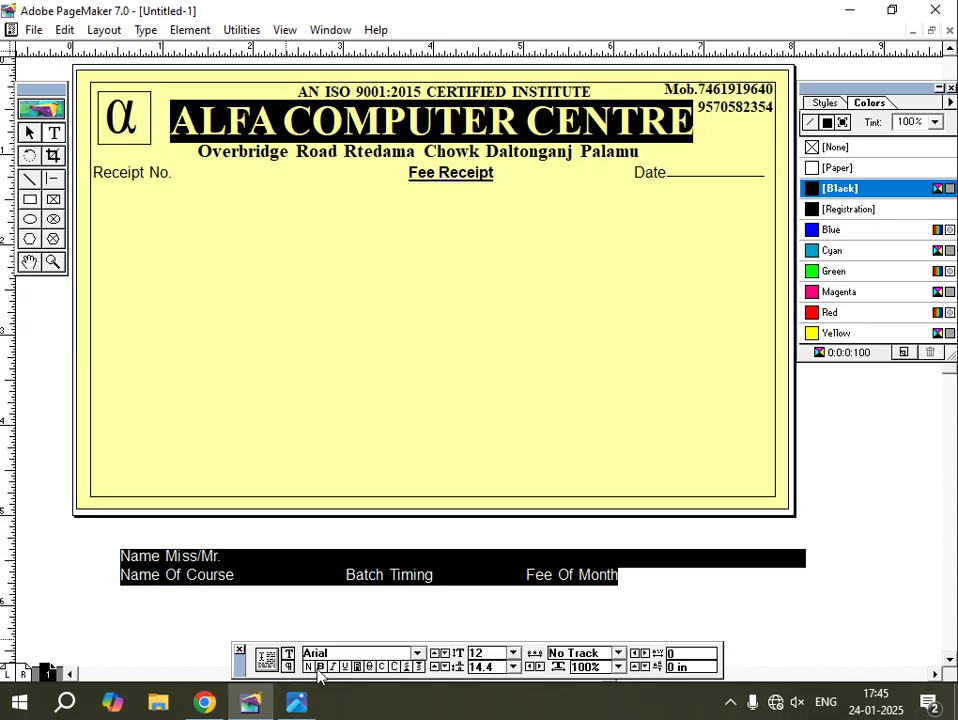
key("ctrl+shift+b")
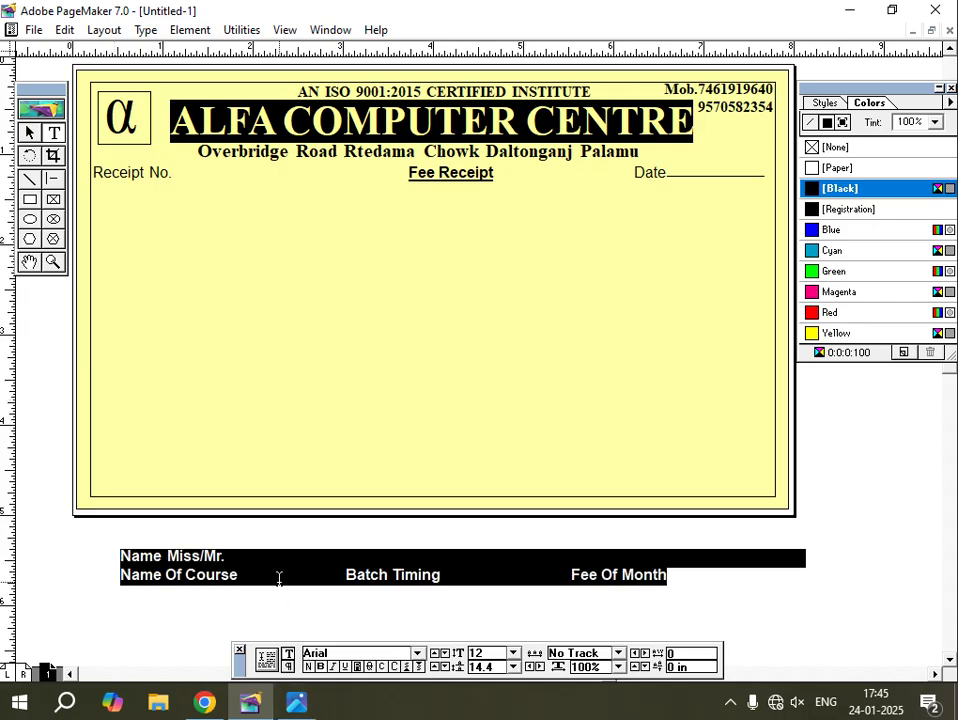
key("ctrl+shift+comma")
key("ctrl+shift+comma")
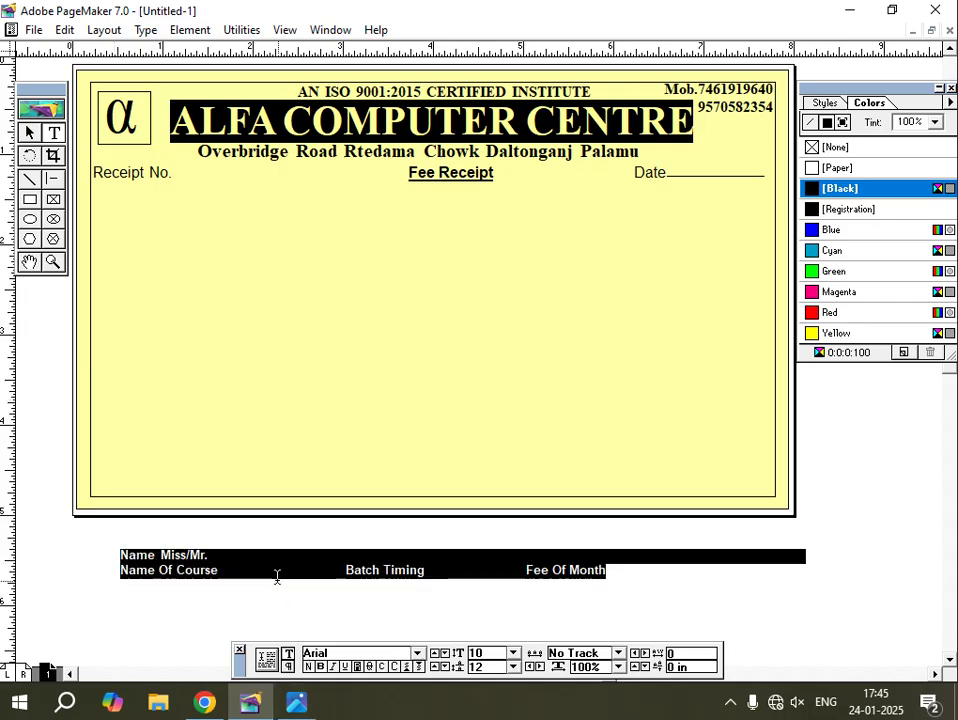
left_click(29, 132)
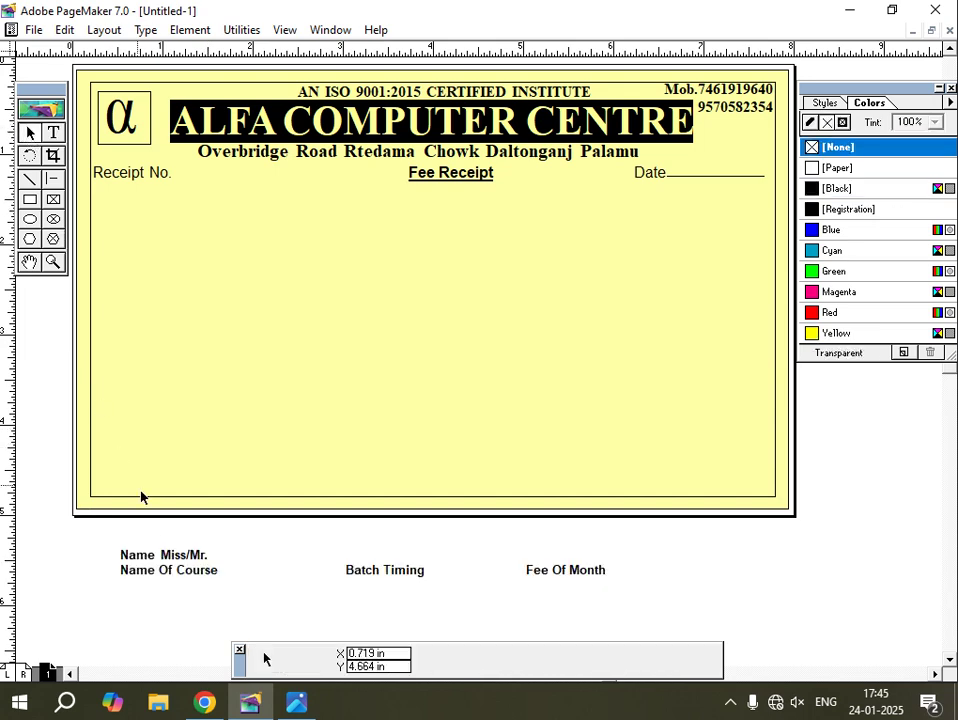
left_click(163, 557)
Place the labels under the Receipt No. row and draw fill-in rules after Name, Course, Batch Timing and Fee.
left_click_drag(163, 557, 135, 206)
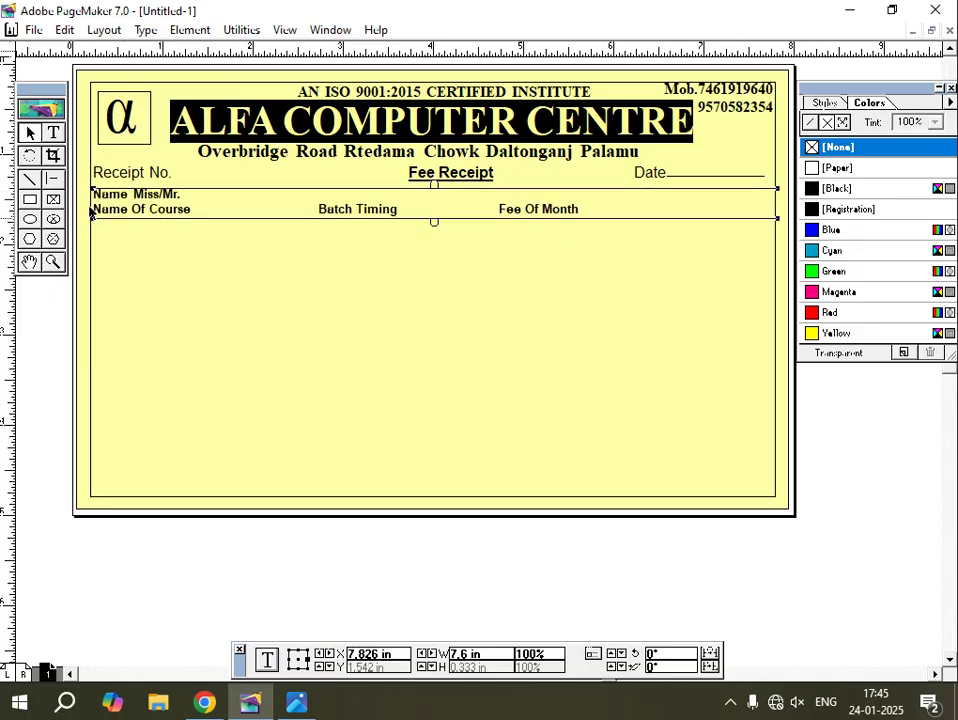
key("Down")
key("Down")
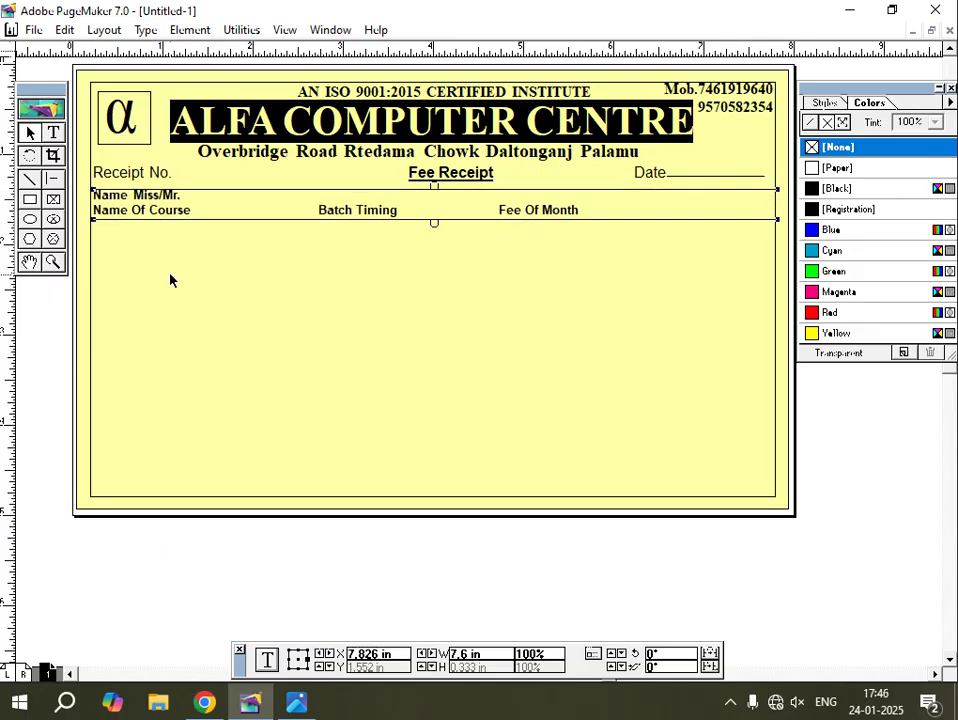
left_click(55, 180)
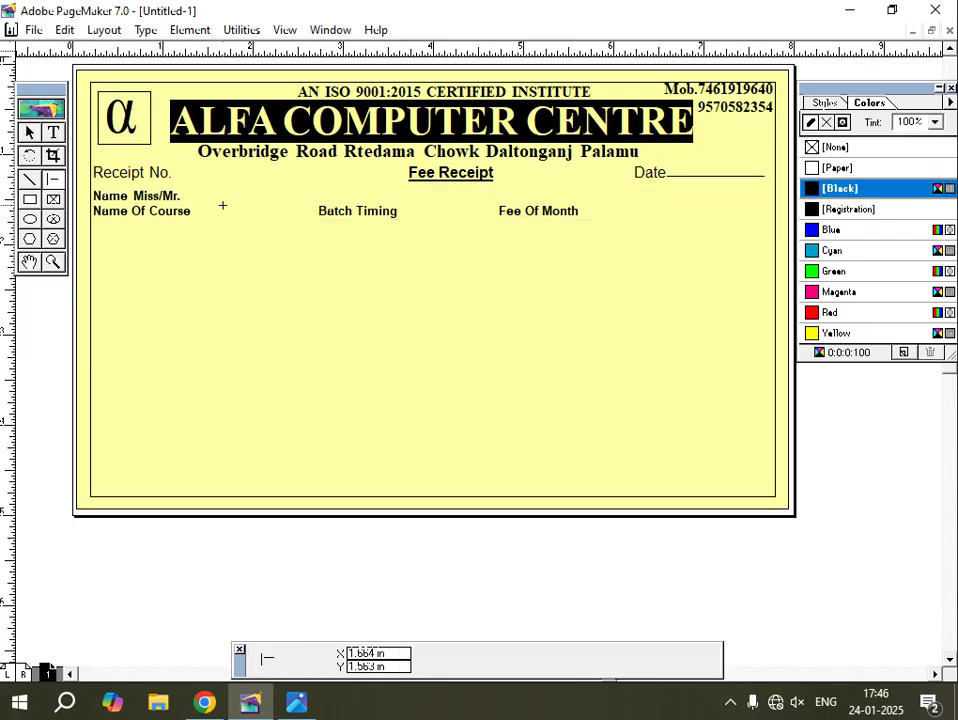
left_click_drag(186, 197, 767, 197)
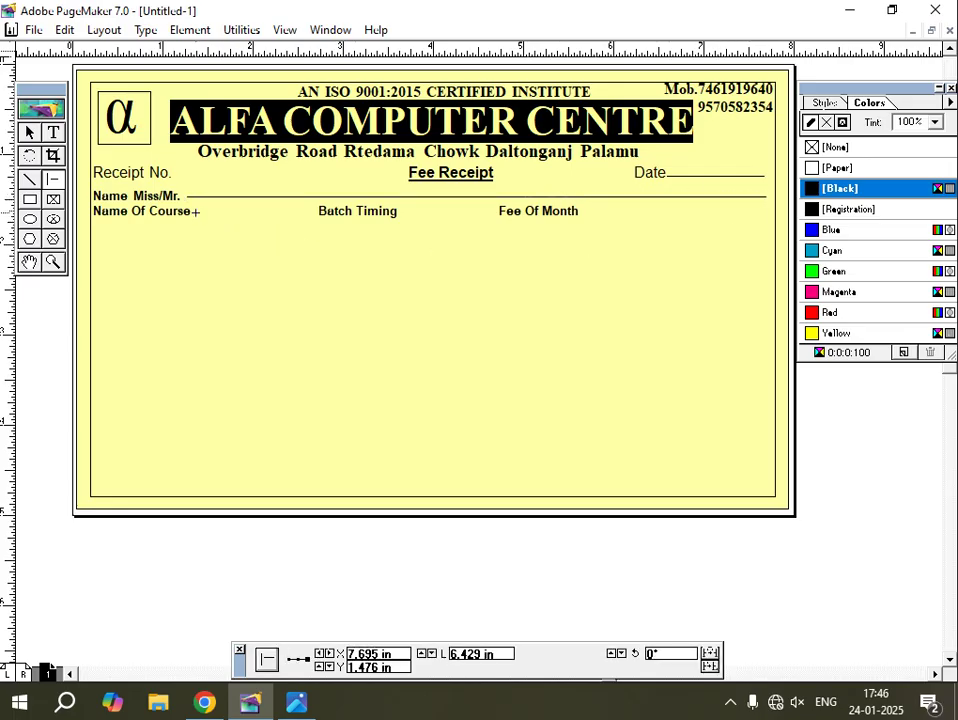
left_click_drag(196, 211, 311, 222)
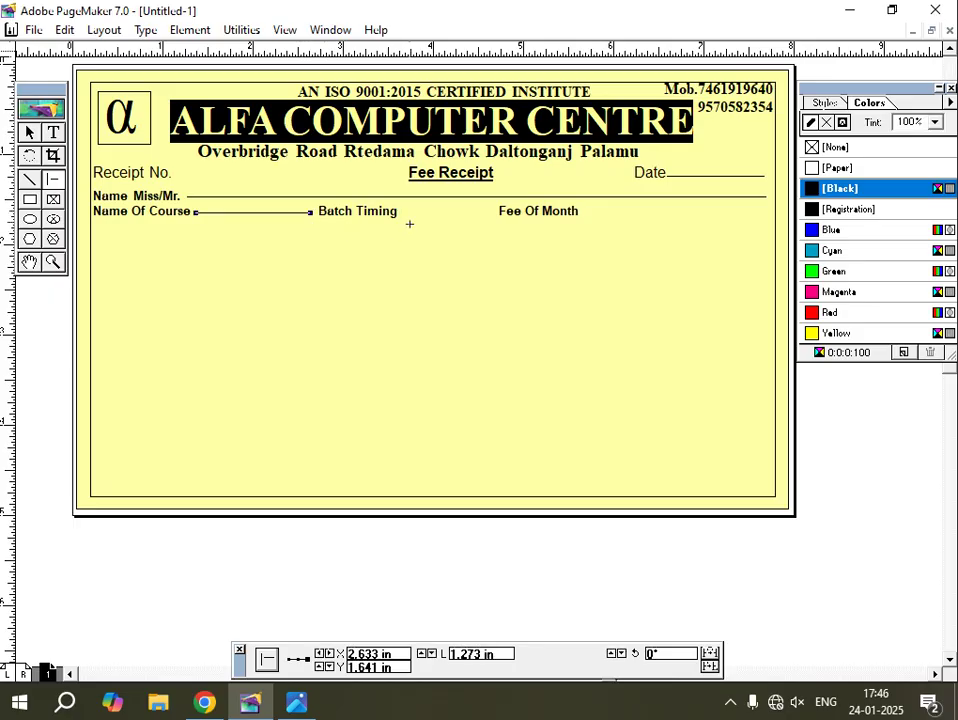
left_click_drag(401, 212, 497, 213)
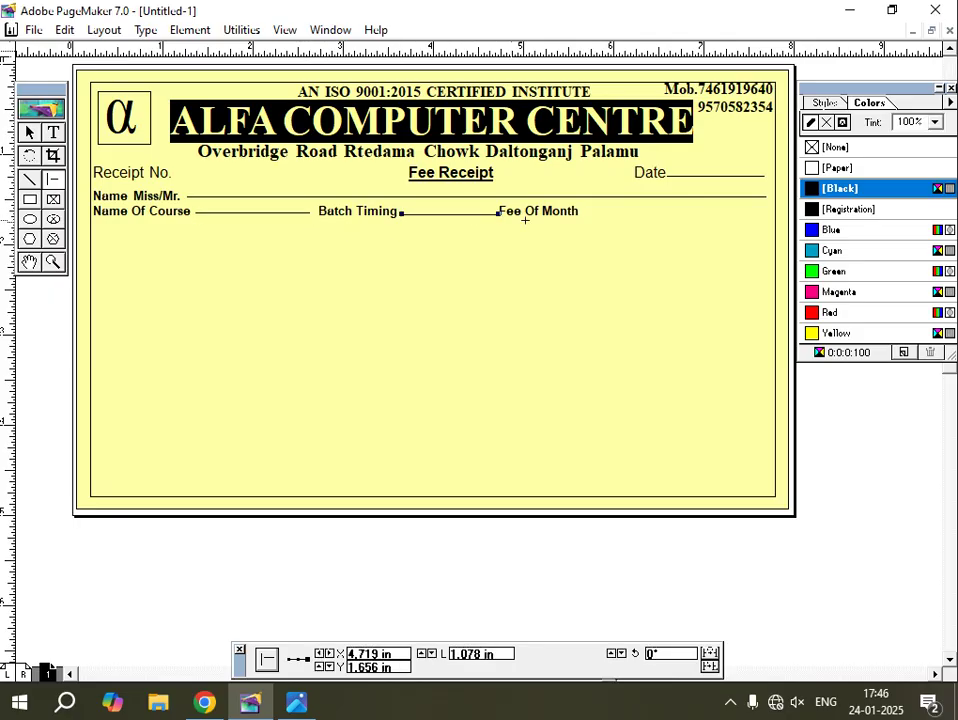
mouse_move(584, 213)
left_mouse_down()
mouse_move(718, 242)
mouse_move(765, 241)
left_mouse_up()
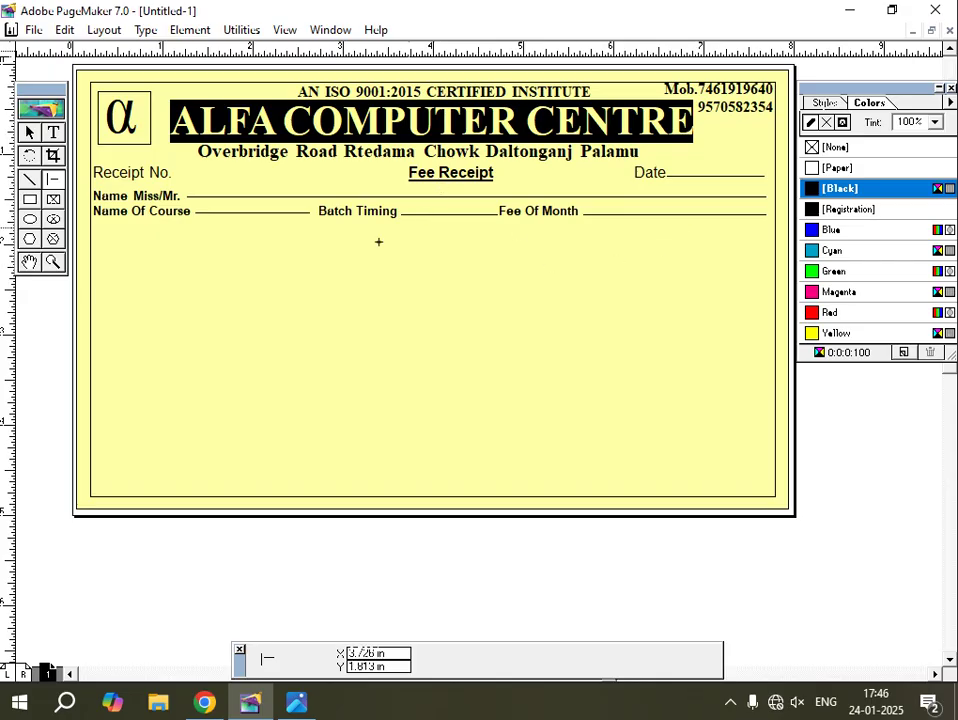
key("alt+Tab")
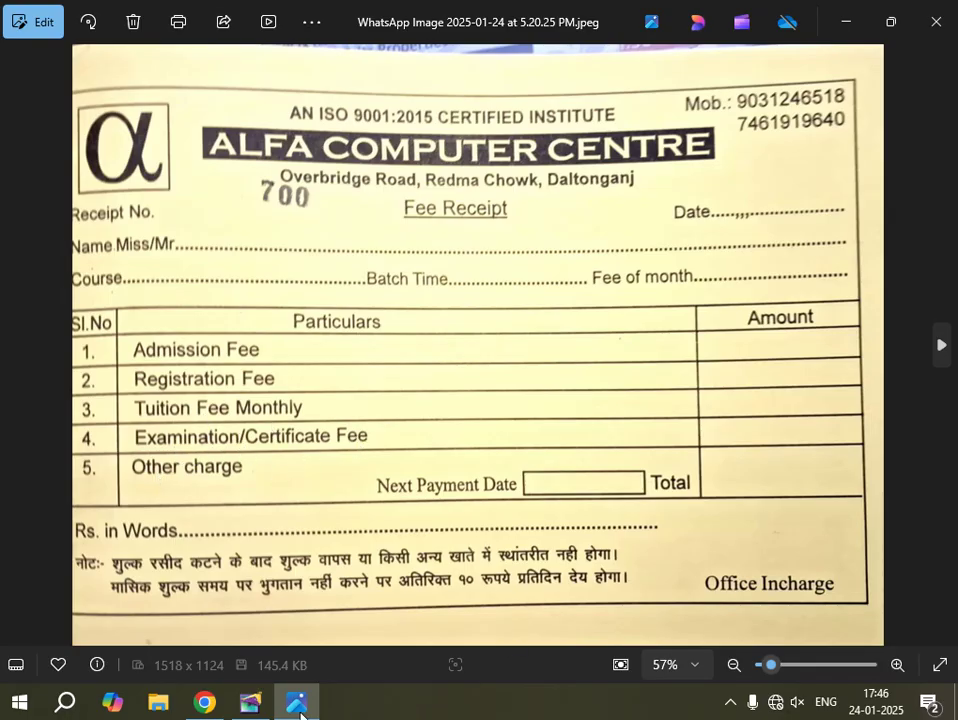
Duplicate the Name, Course, Batch Timing and Fee label block and drag the copy lower on the receipt.
left_click(250, 703)
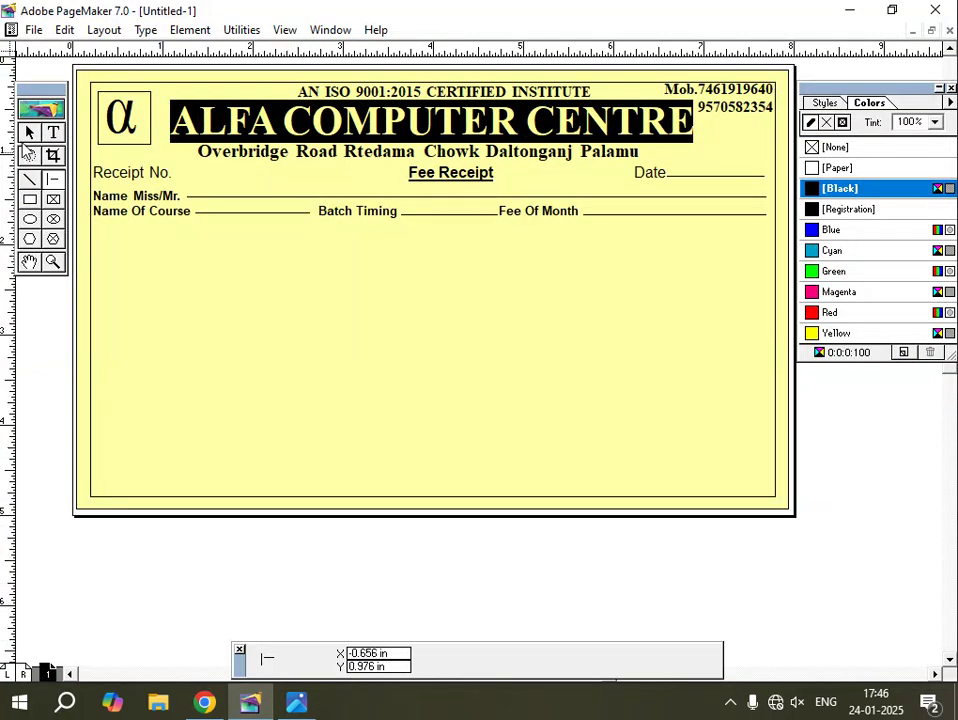
left_click(29, 133)
left_click(121, 214)
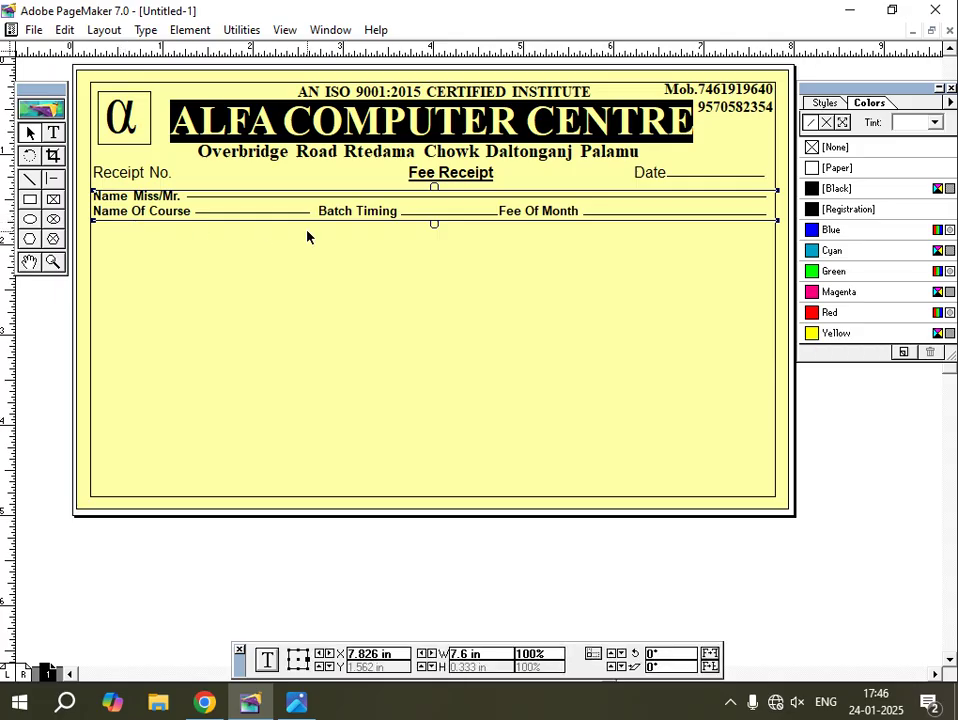
left_click_drag(314, 233, 319, 238)
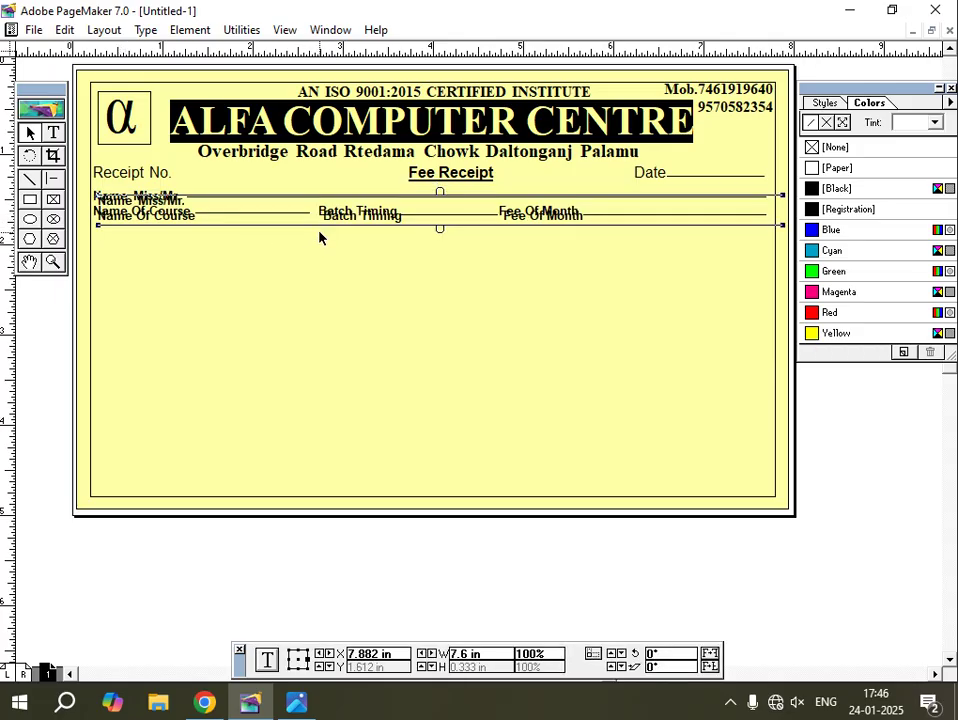
left_click_drag(207, 233, 181, 379)
Delete the duplicated label text.
left_click(53, 132)
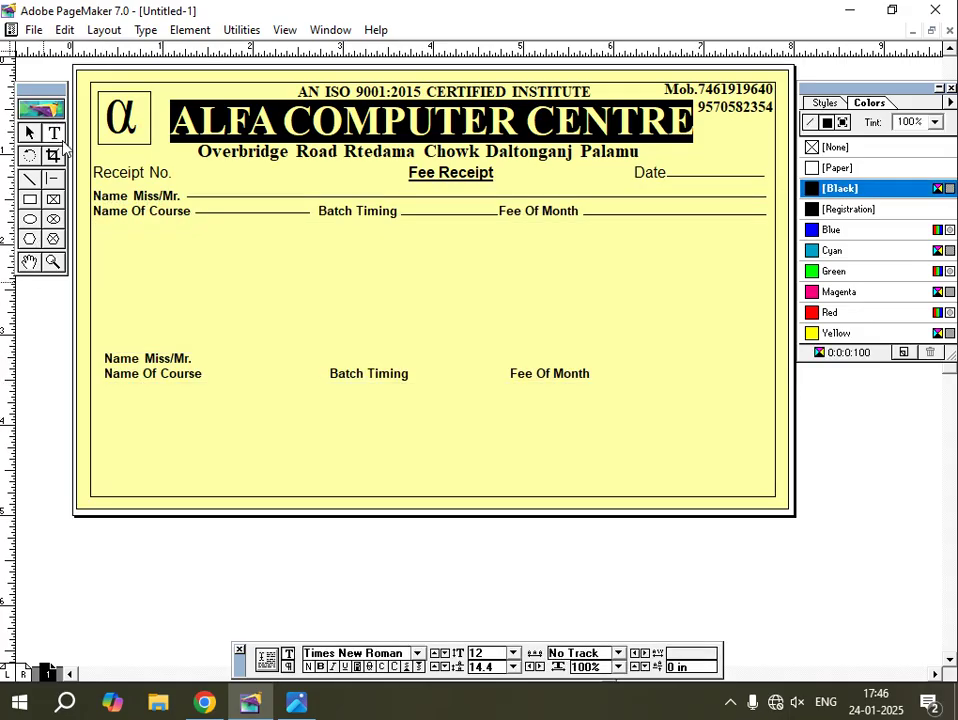
left_click_drag(592, 376, 98, 353)
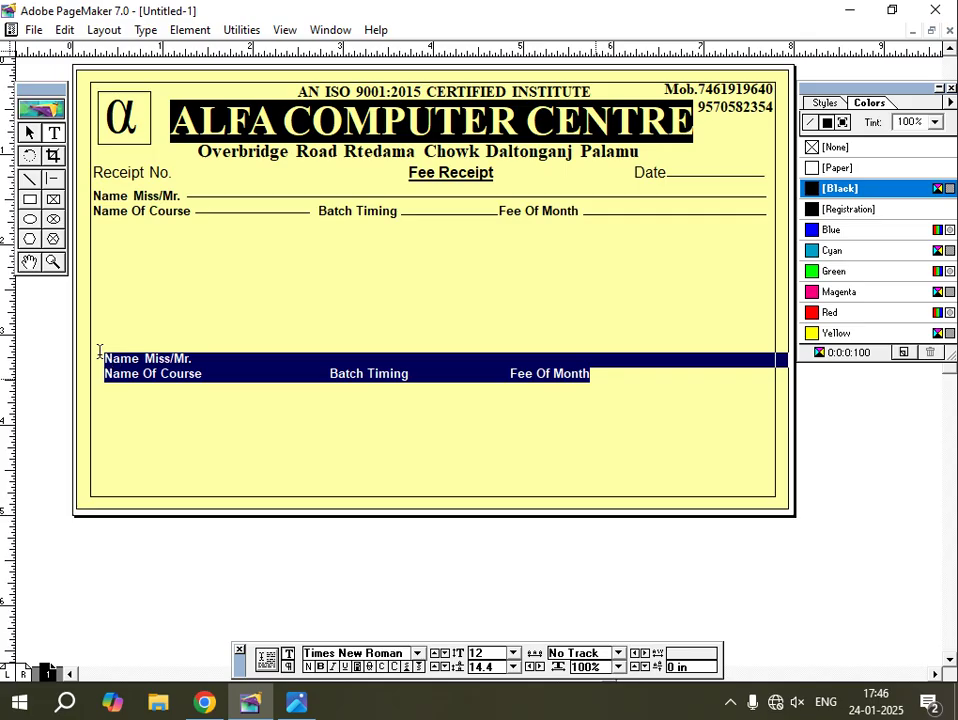
key("BackSpace")
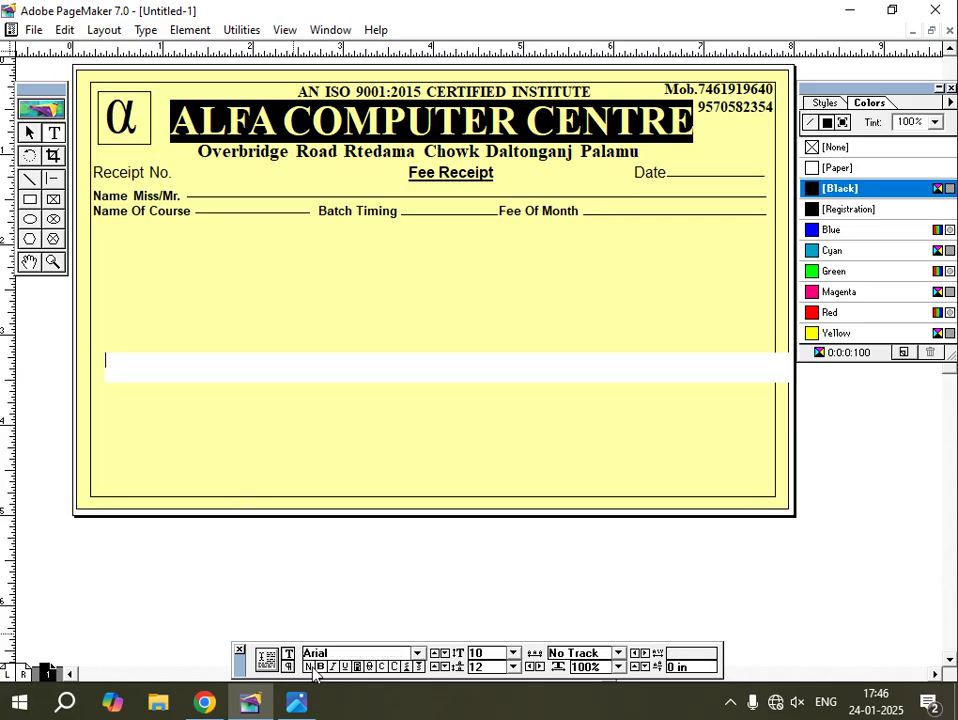
left_click(296, 702)
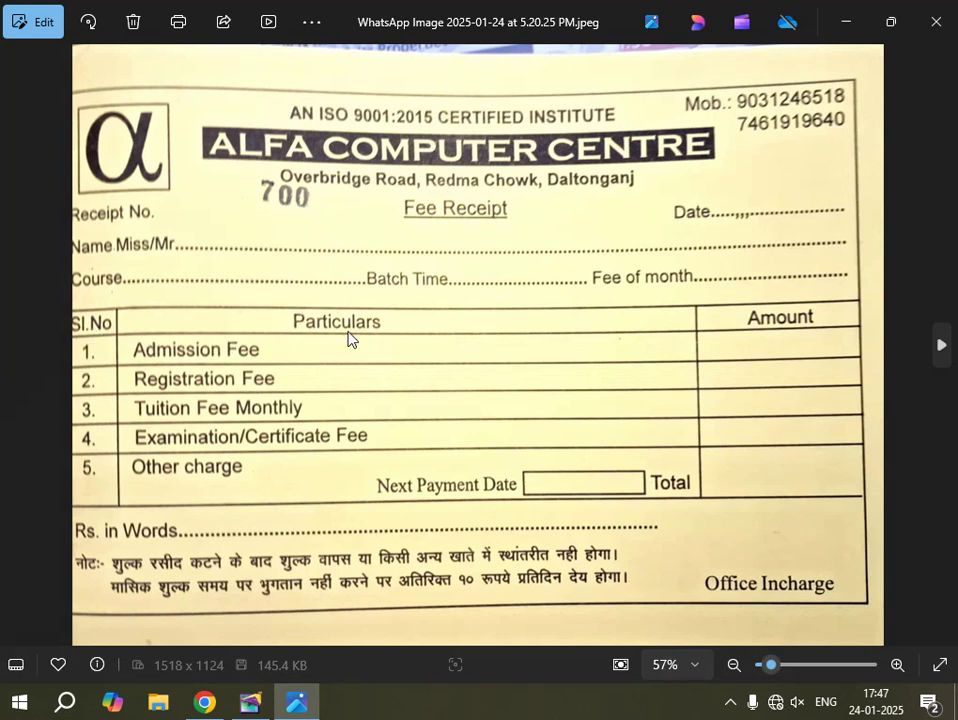
left_click(250, 702)
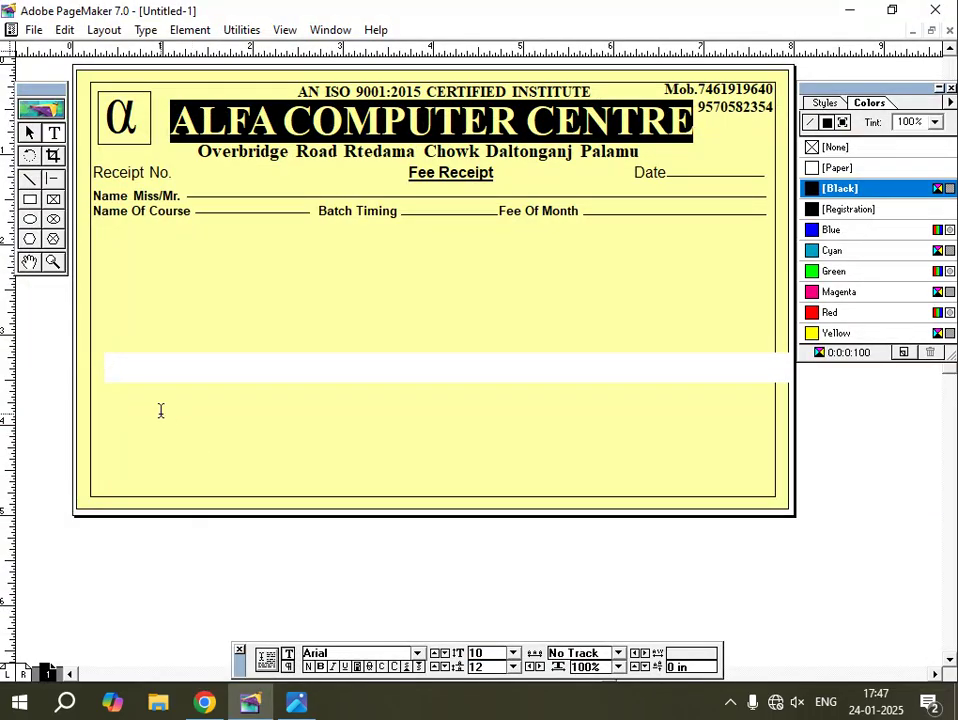
Type the column heading 'Sl.No. Particular Amount' with tabs between the columns.
type("s")
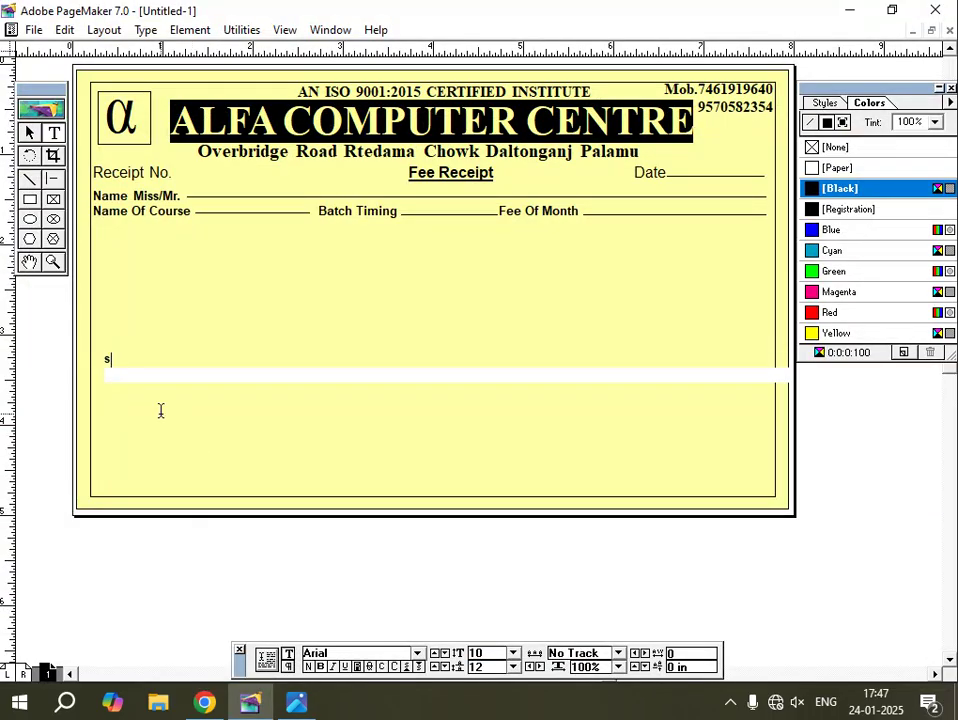
key("BackSpace")
type("Sl.N")
type("Particular")
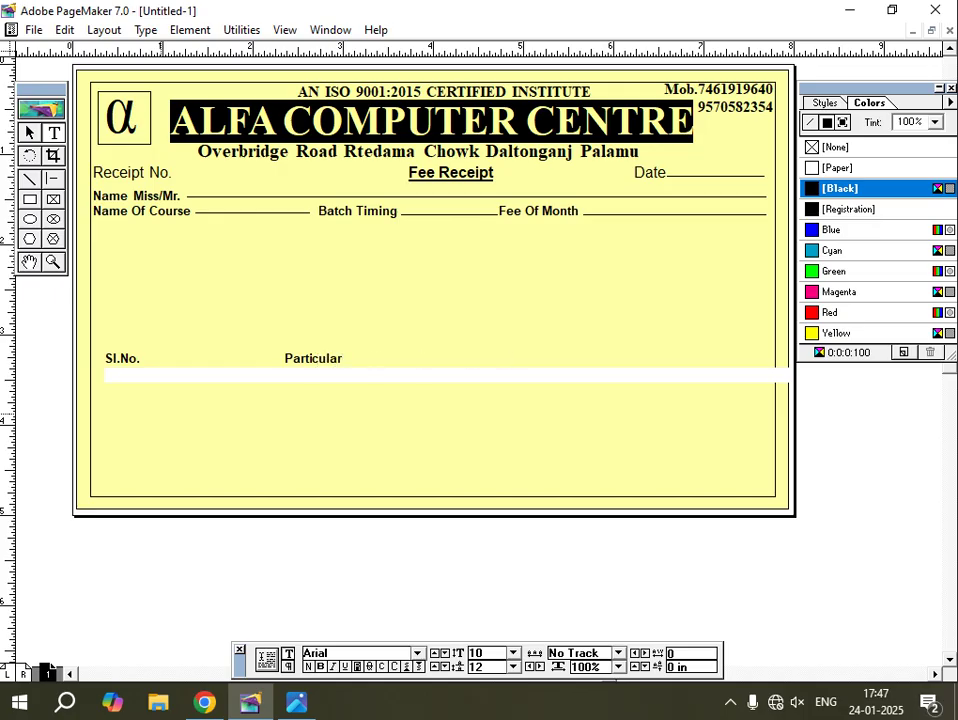
type("am")
key("BackSpace")
type("mount")
Move the heading row up under Name Of Course and add a tab before Particular.
left_click(29, 132)
left_click_drag(121, 360, 107, 242)
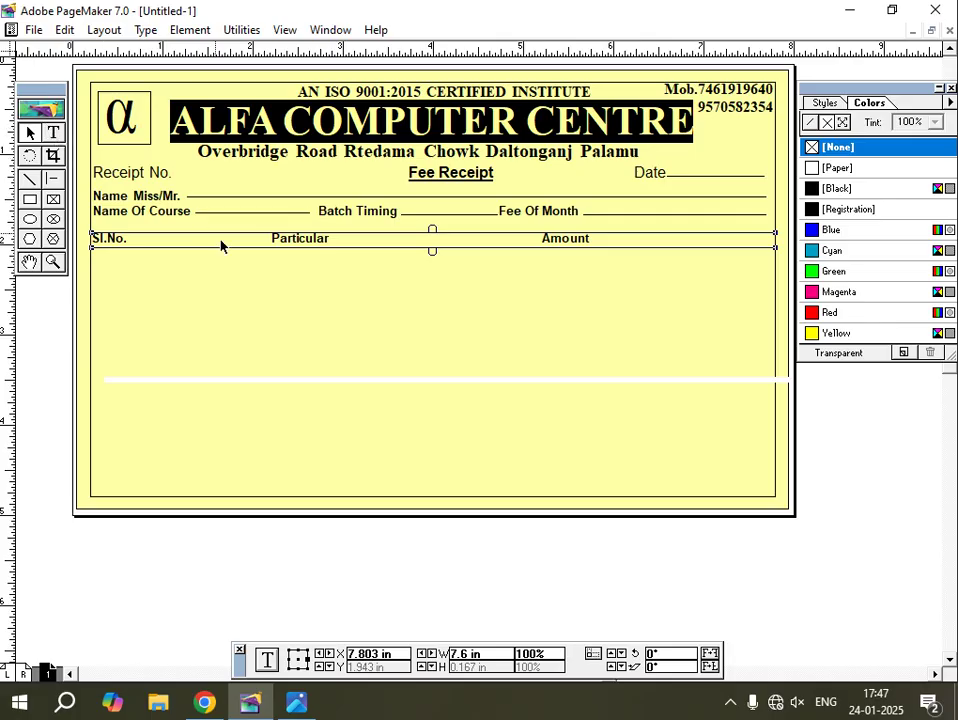
left_click(53, 132)
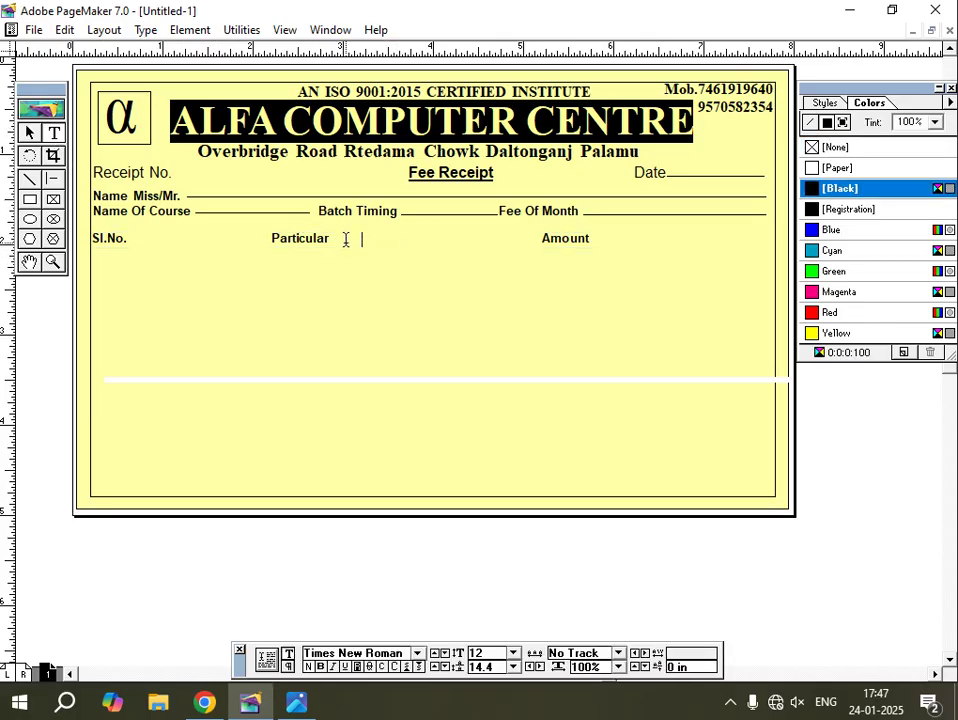
left_click(270, 238)
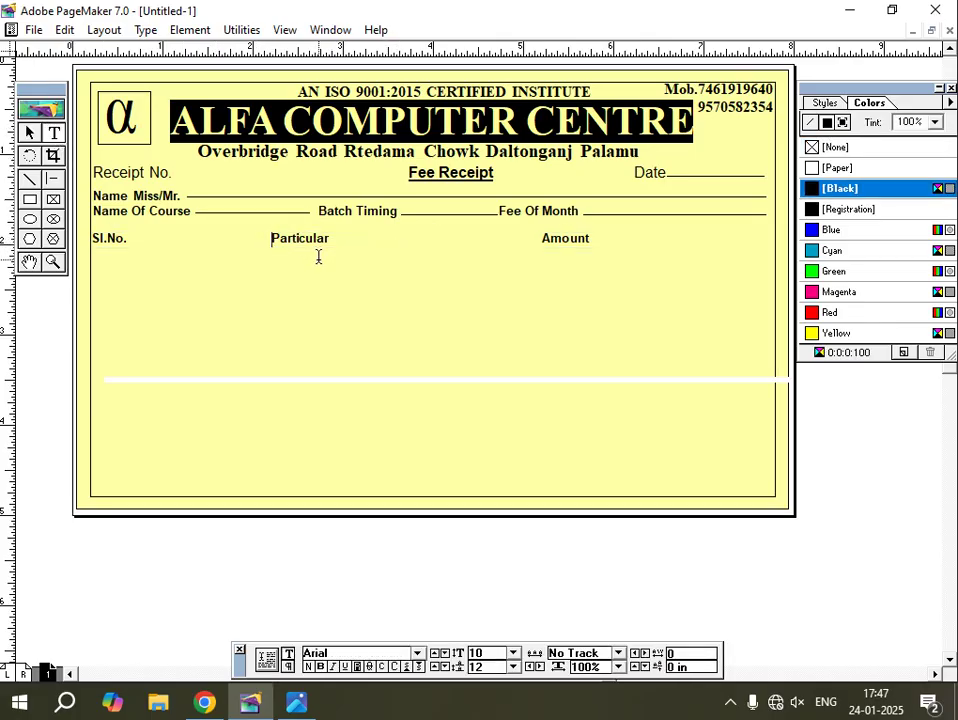
key("Tab")
key("Tab")
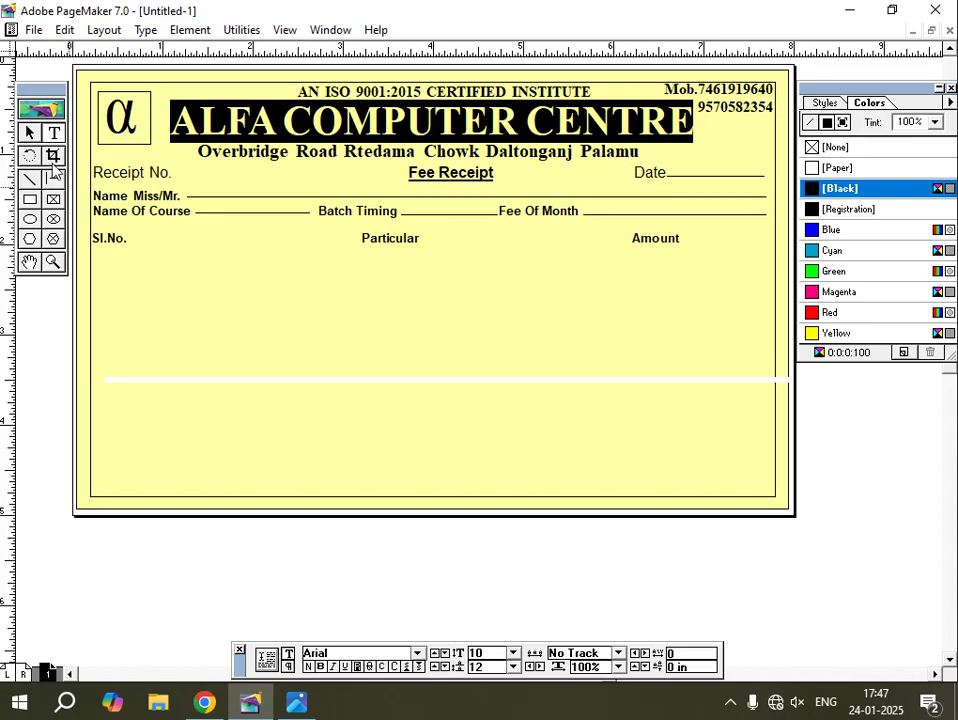
Nudge the Sl.No. heading row slightly to the right.
left_click(30, 134)
left_click(158, 383)
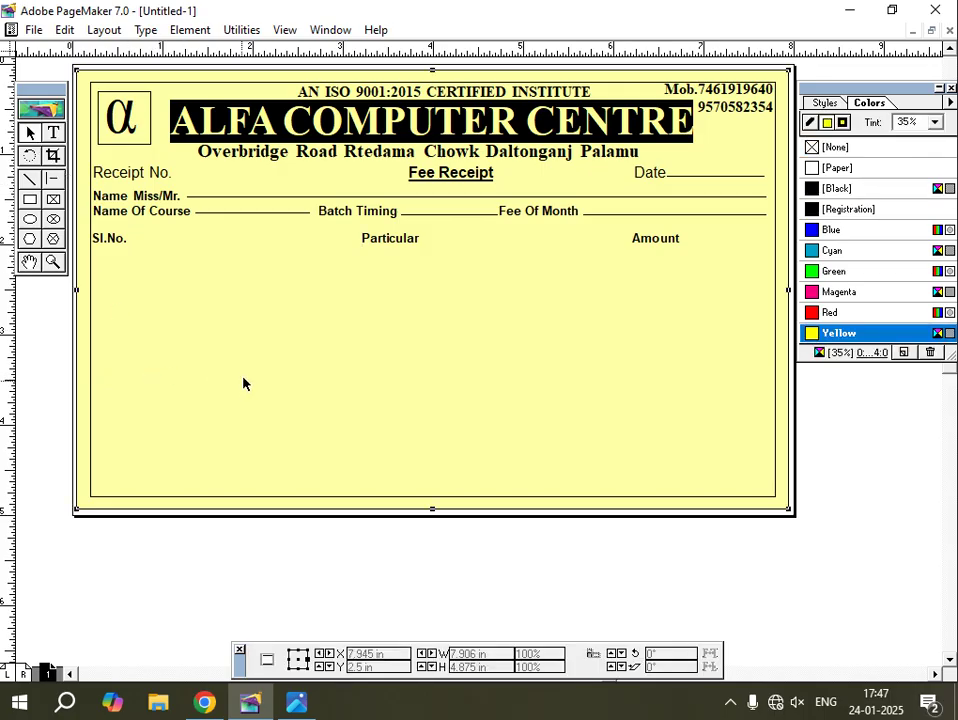
left_click(116, 241)
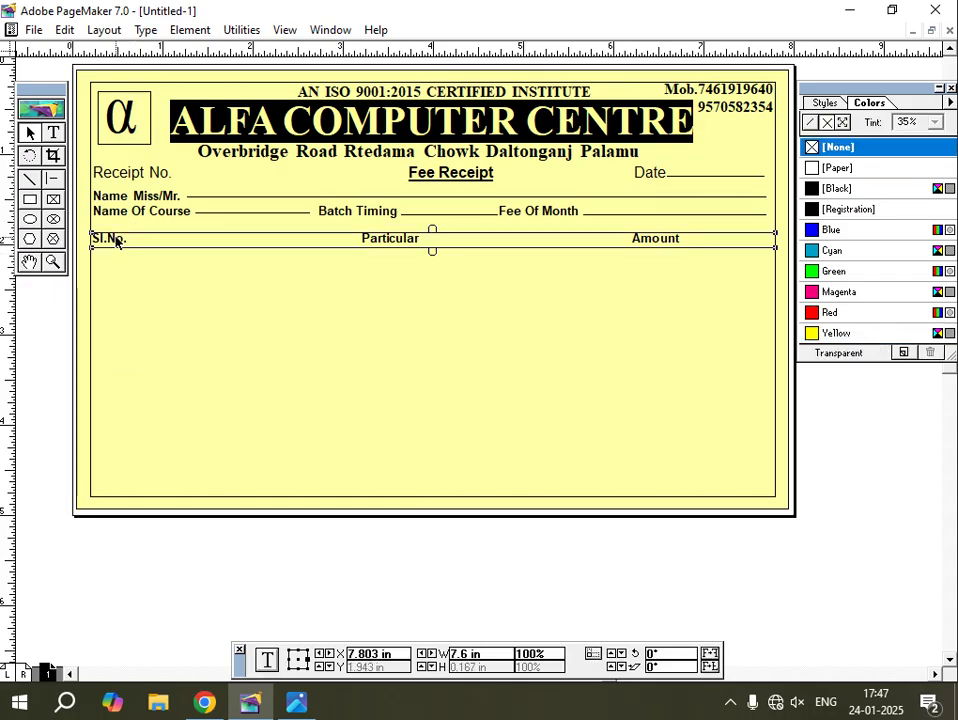
key("Right")
key("Right")
key("Right")
key("Right")
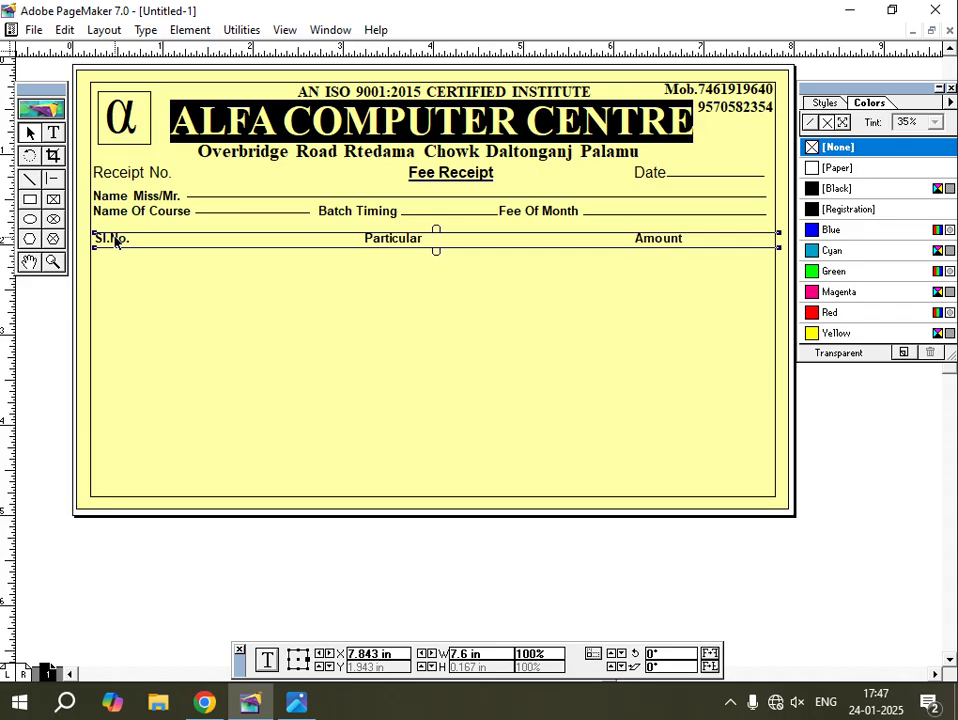
key("Right")
key("Right")
key("Right")
key("Right")
key("Right")
key("Right")
key("Right")
key("Right")
key("Right")
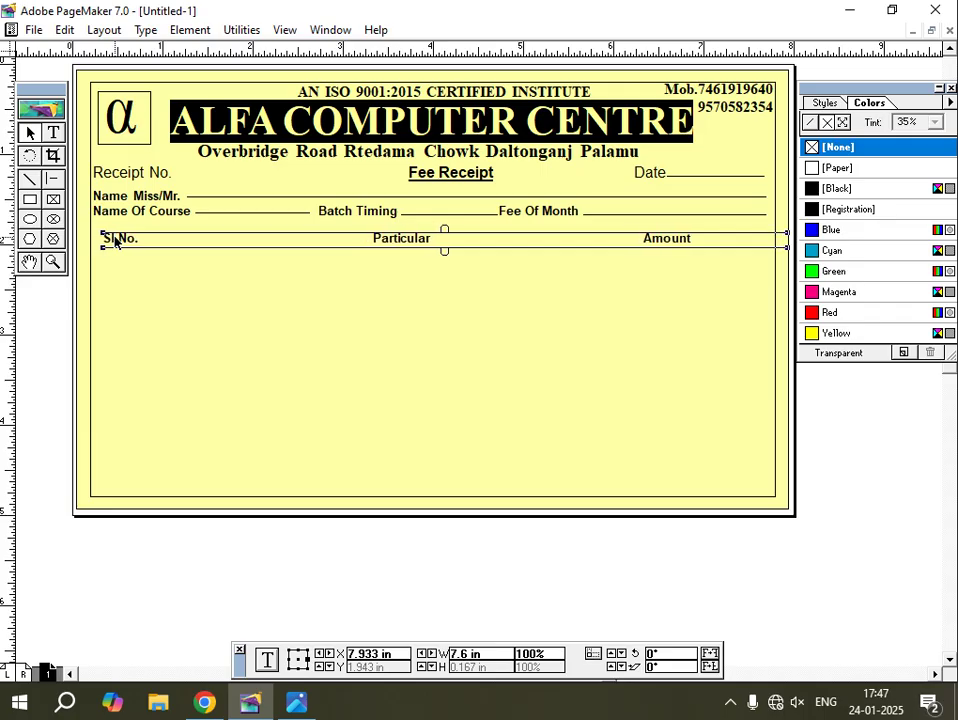
key("Right")
key("Right")
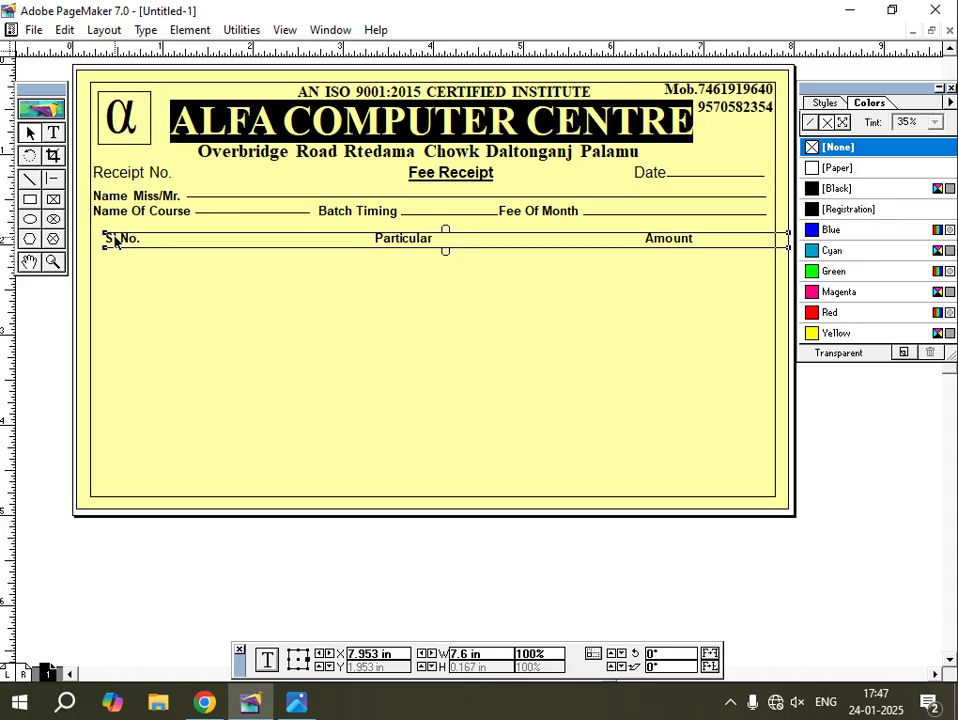
Draw a horizontal rule across the receipt above the heading row and paste a copy below it.
left_click(56, 181)
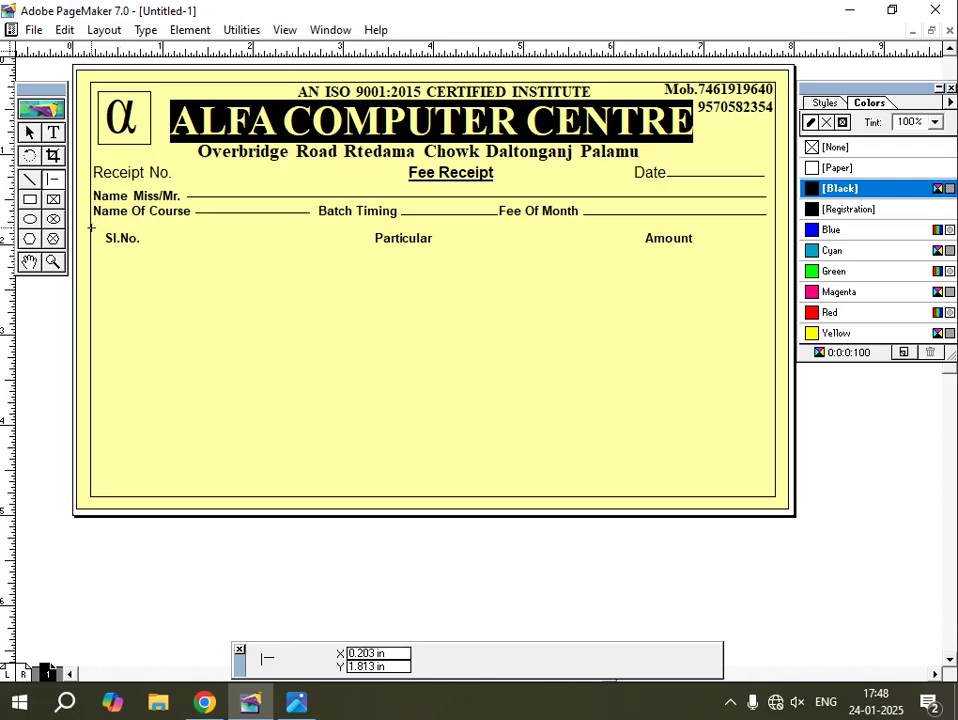
mouse_move(90, 228)
left_mouse_down()
mouse_move(729, 229)
mouse_move(776, 238)
left_mouse_up()
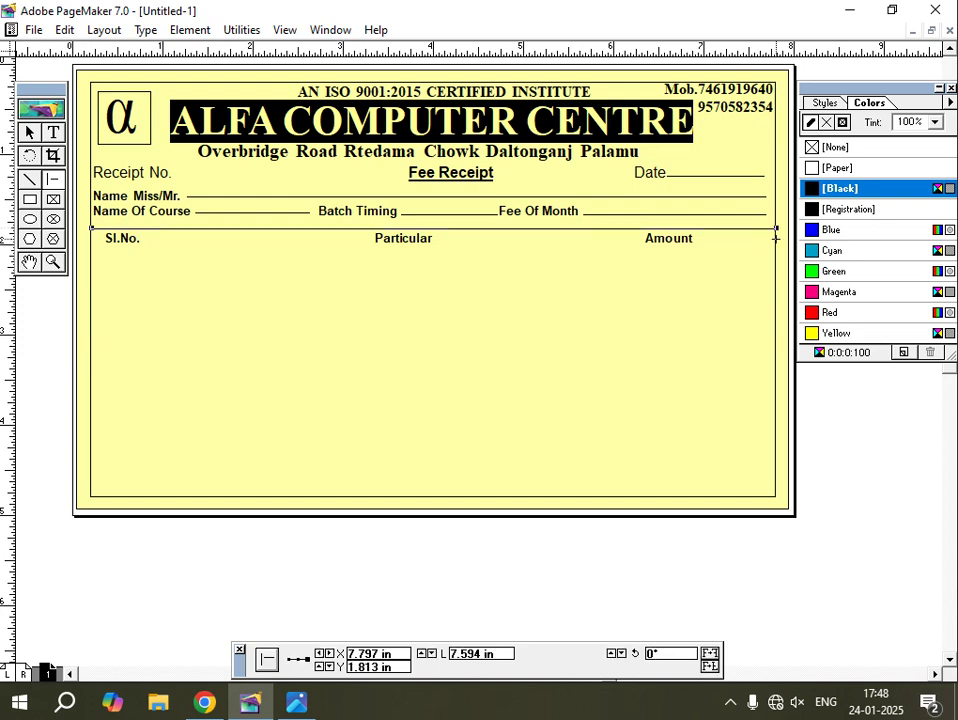
key("Down")
key("Down")
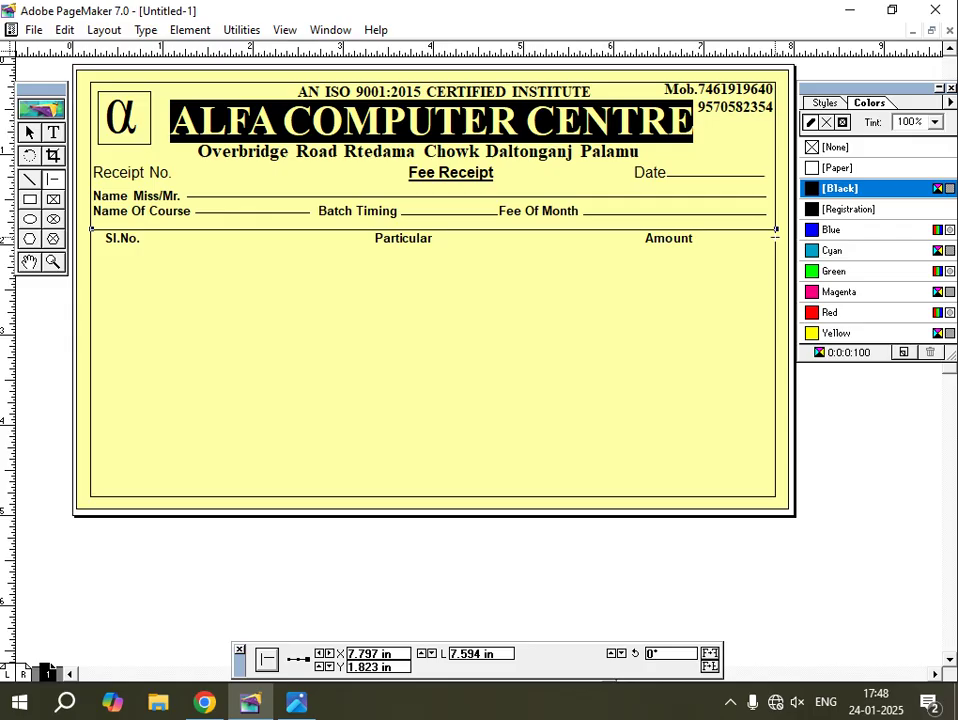
key("ctrl+v")
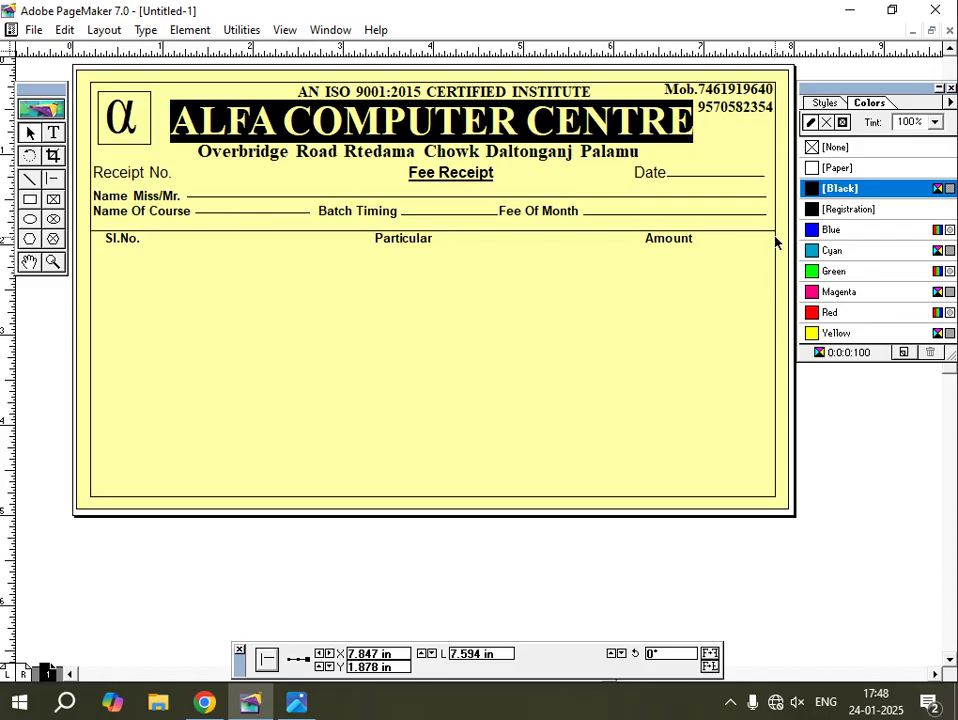
key("Down")
key("Down")
key("Down")
key("Down")
key("Down")
key("Down")
key("Down")
key("Down")
key("Down")
key("Down")
key("Down")
key("Down")
key("Down")
key("Down")
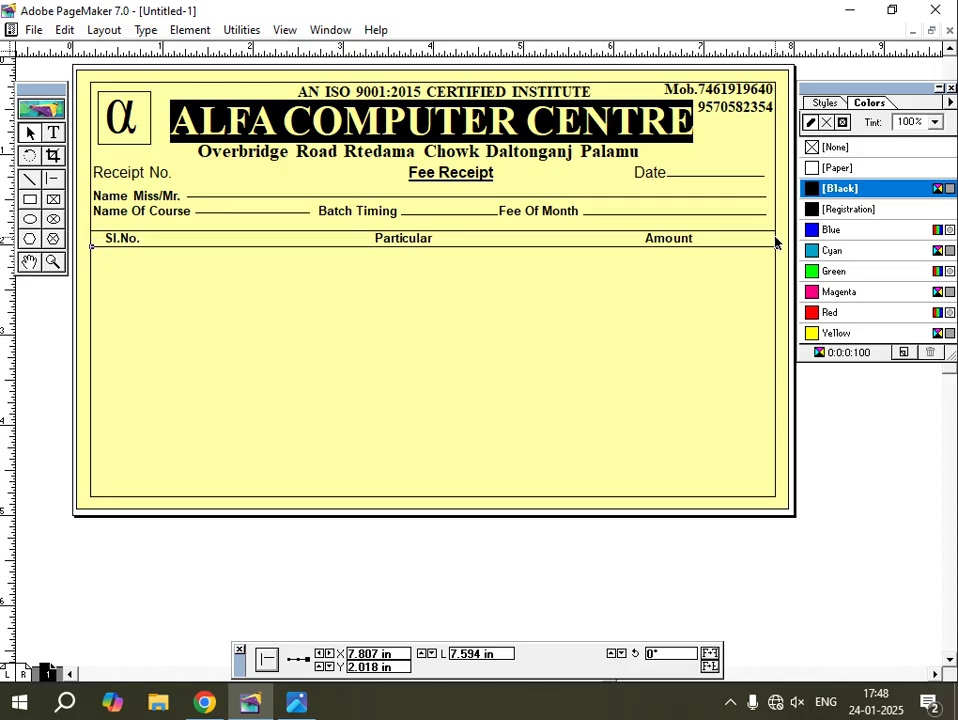
key("Up")
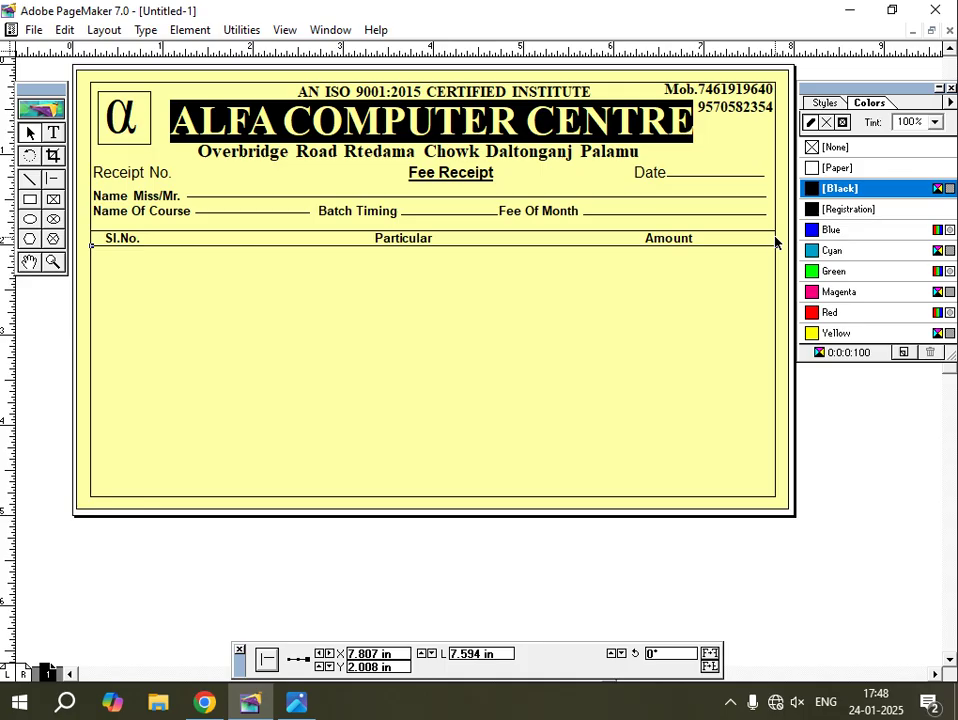
left_click(32, 134)
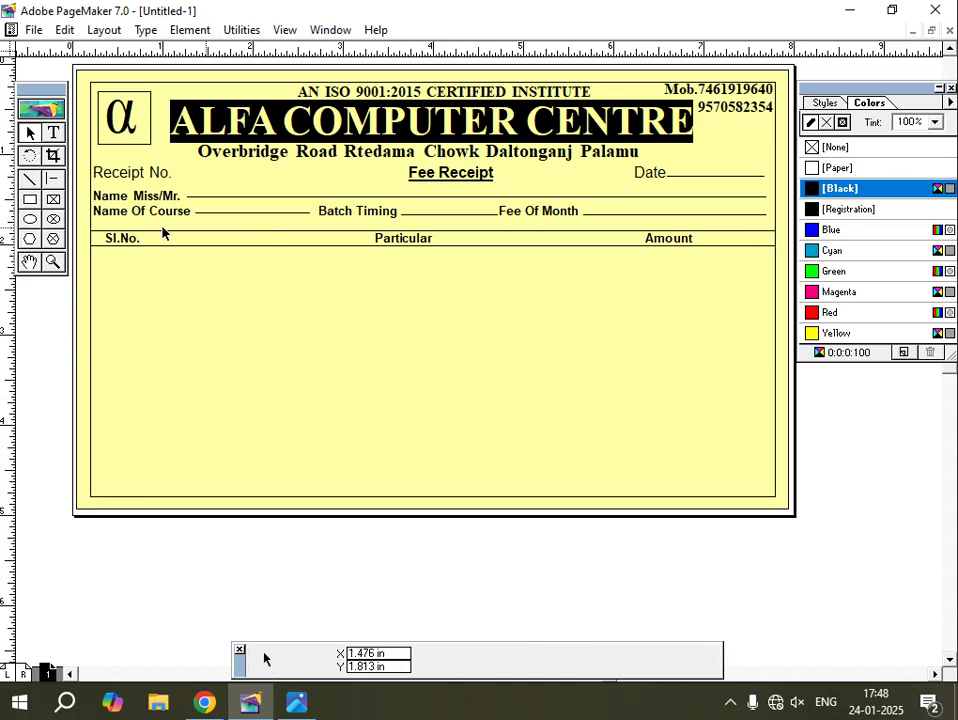
Enter 'Addmission Fee' as item 1 in the Particular column.
left_click(53, 133)
left_click(717, 240)
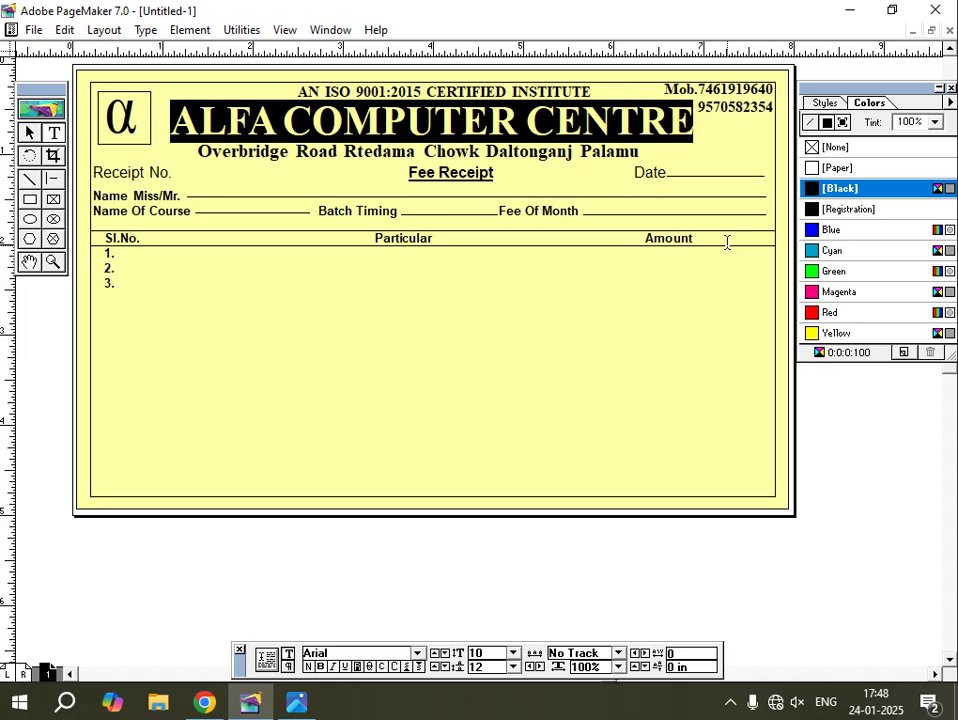
type(".")
left_click(290, 704)
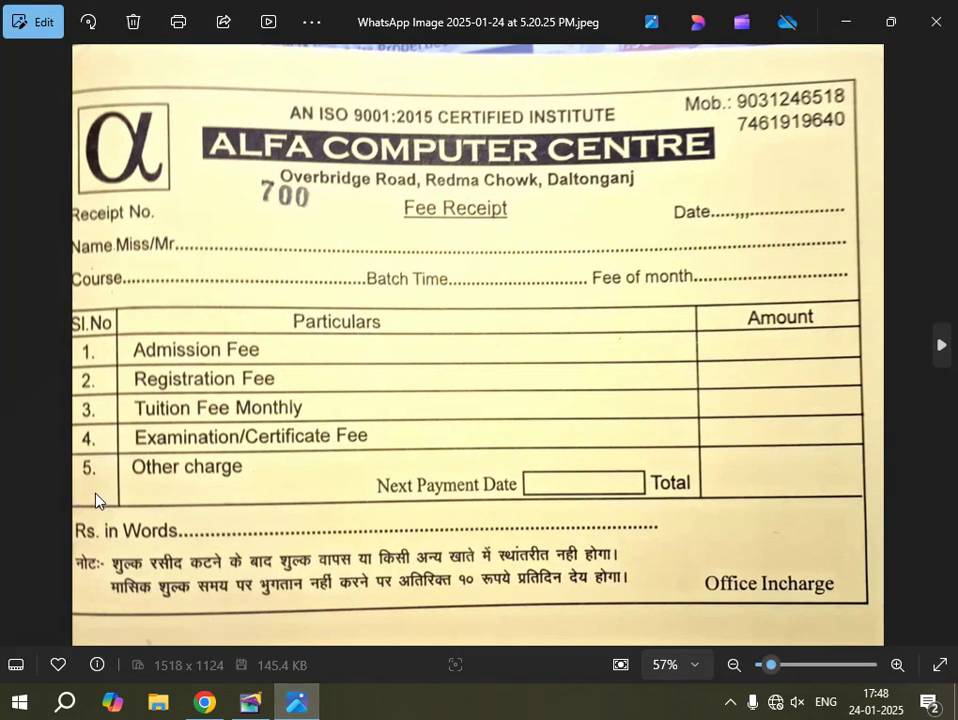
left_click(256, 708)
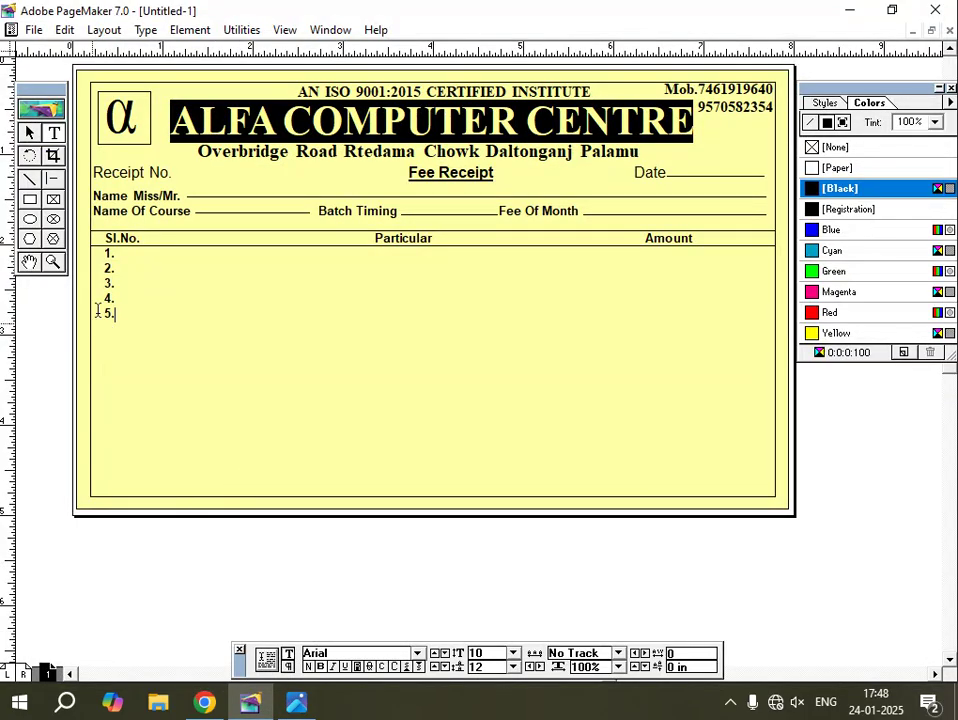
left_click(121, 256)
key("alt+Tab")
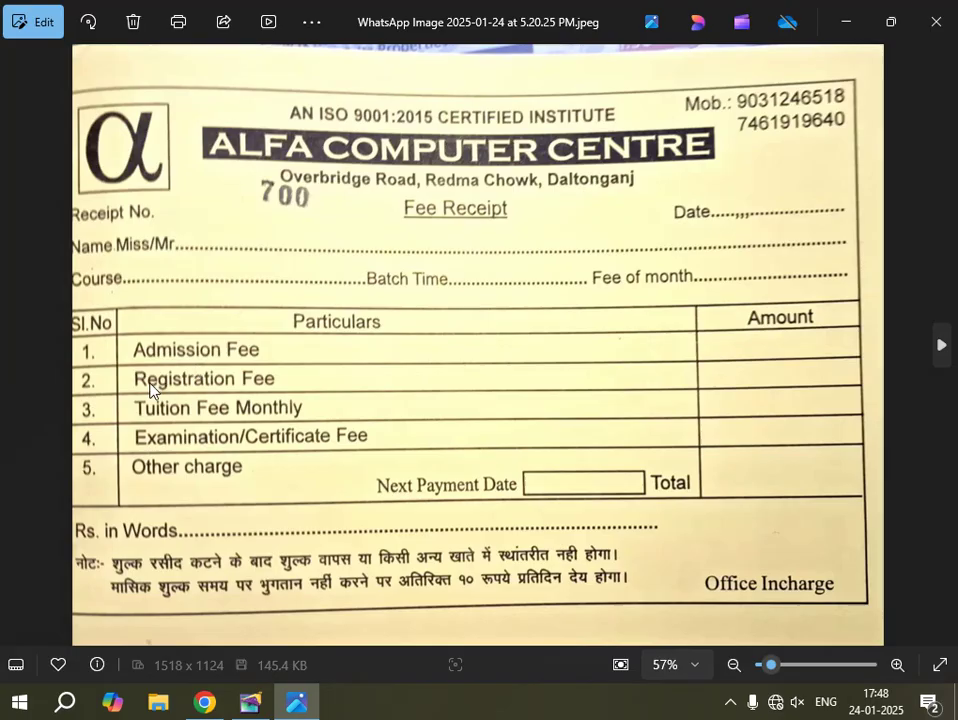
left_click(250, 702)
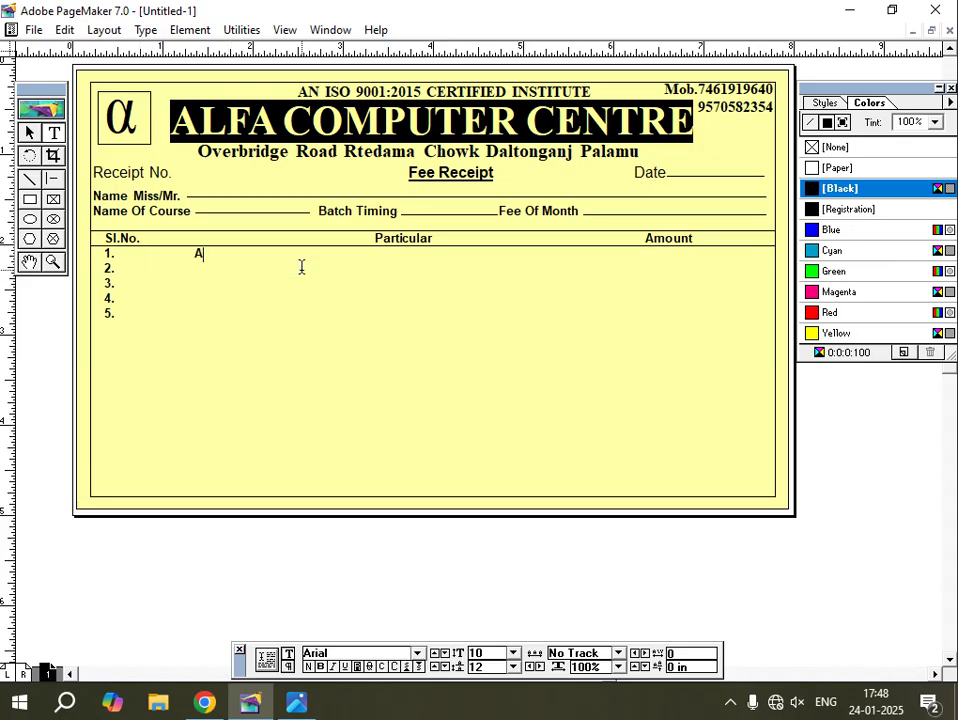
type("ddm")
type("ission Fee")
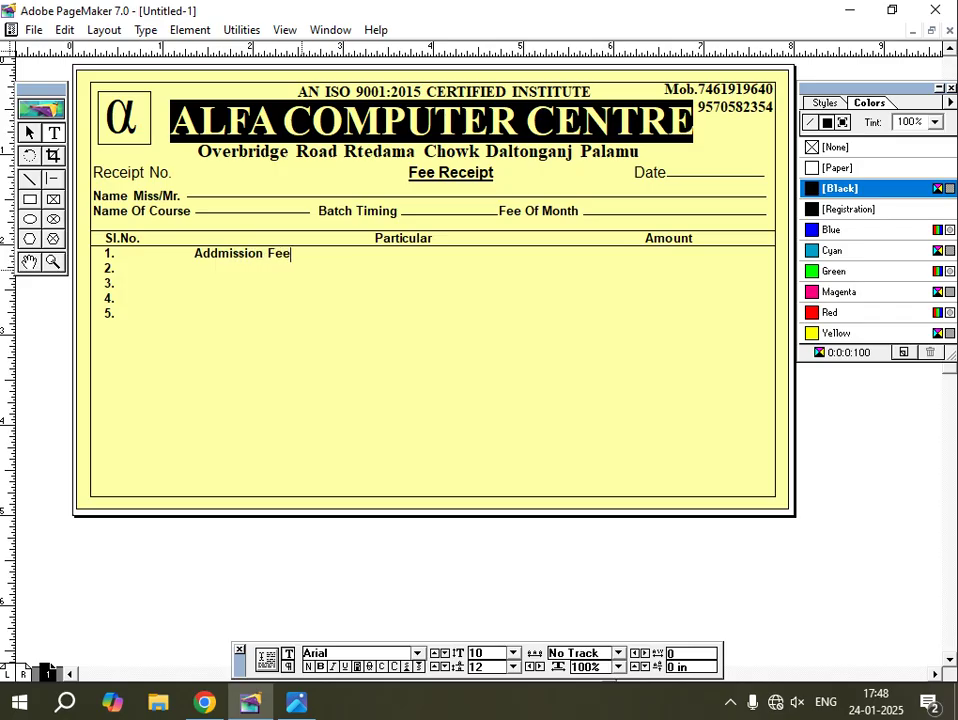
key("Return")
key("ctrl+z")
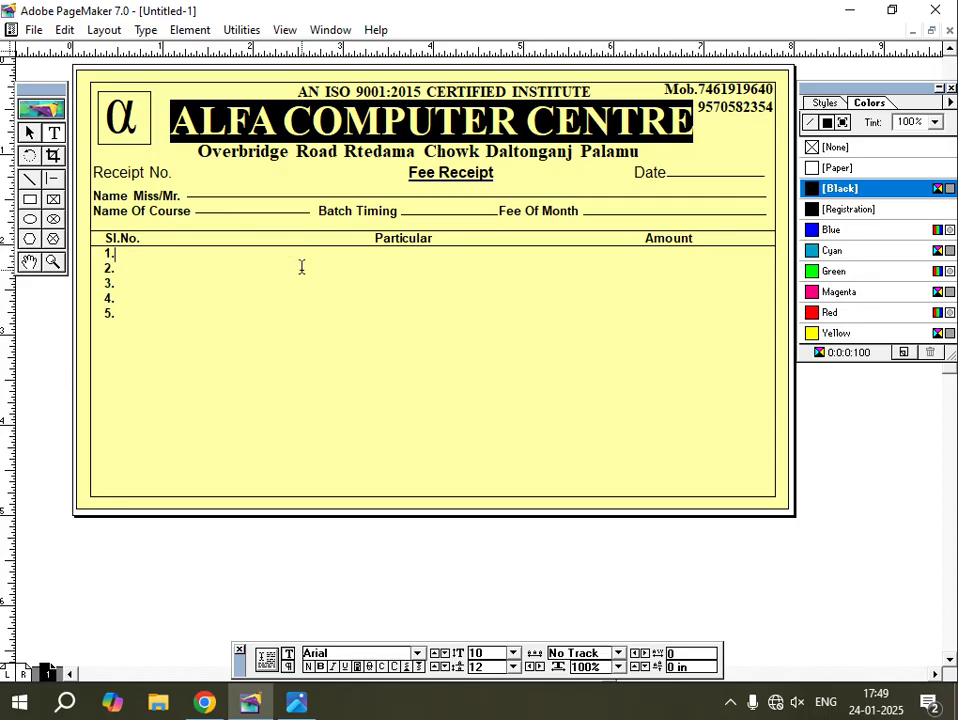
key("ctrl+semicolon")
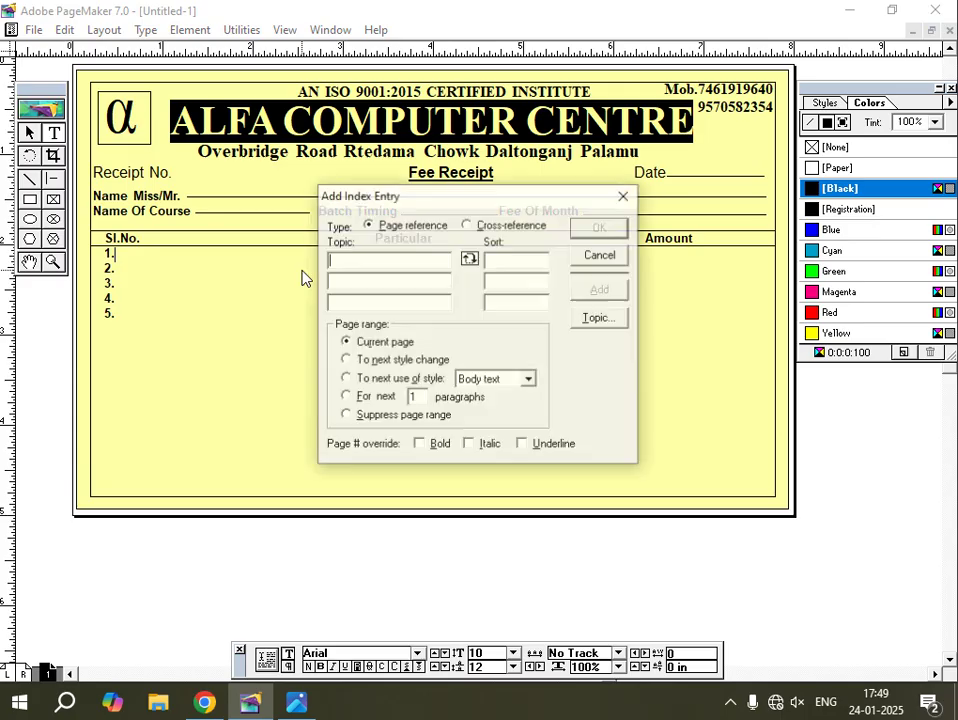
left_click(601, 254)
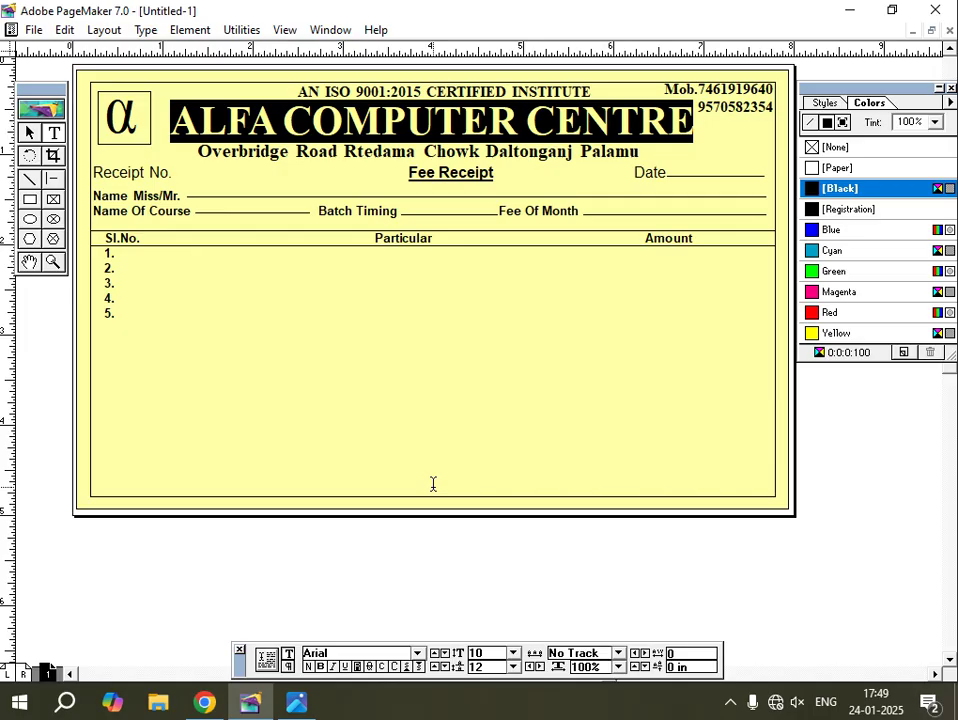
type("Addmission Fee")
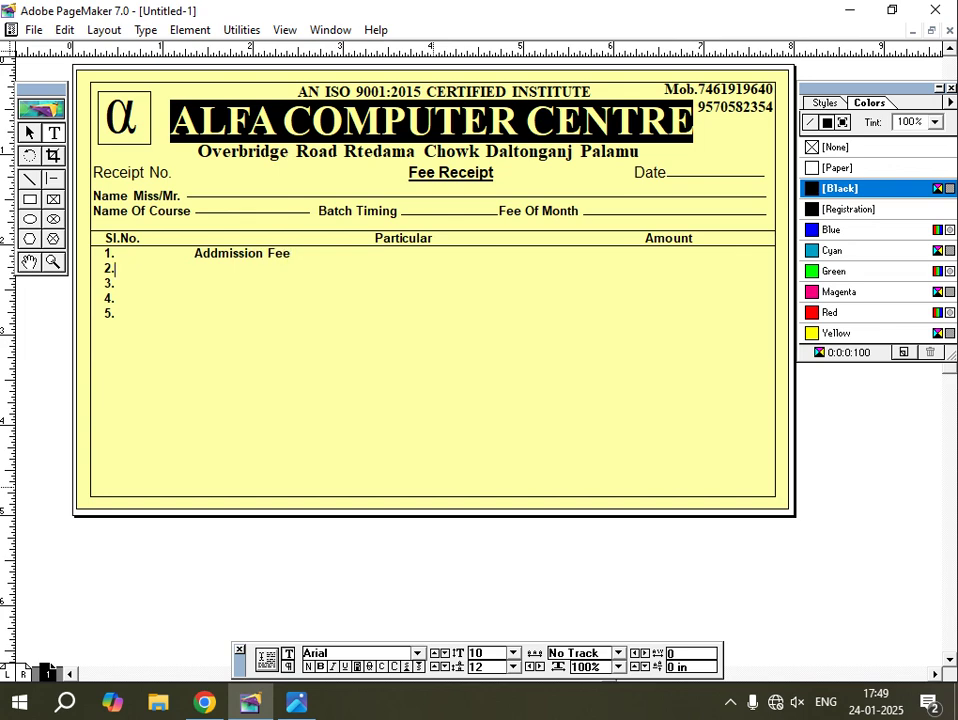
Add 'Registration Fee' and 'Tuition Fee Monthly' as items 2 and 3, fixing the spelling.
key("Return")
type("Registration Fee")
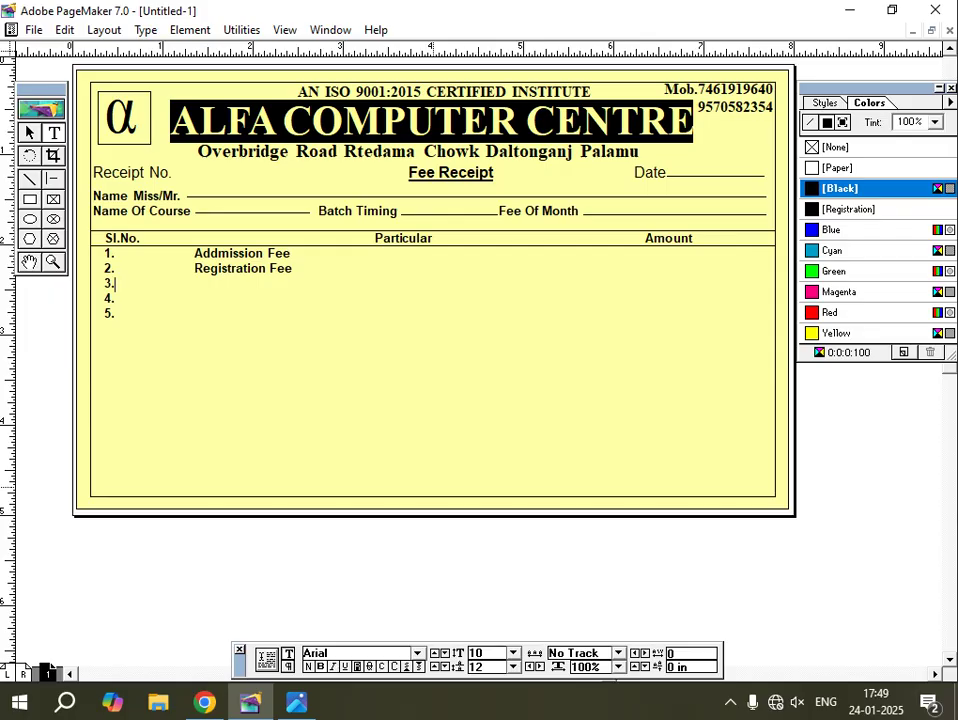
key("Tab")
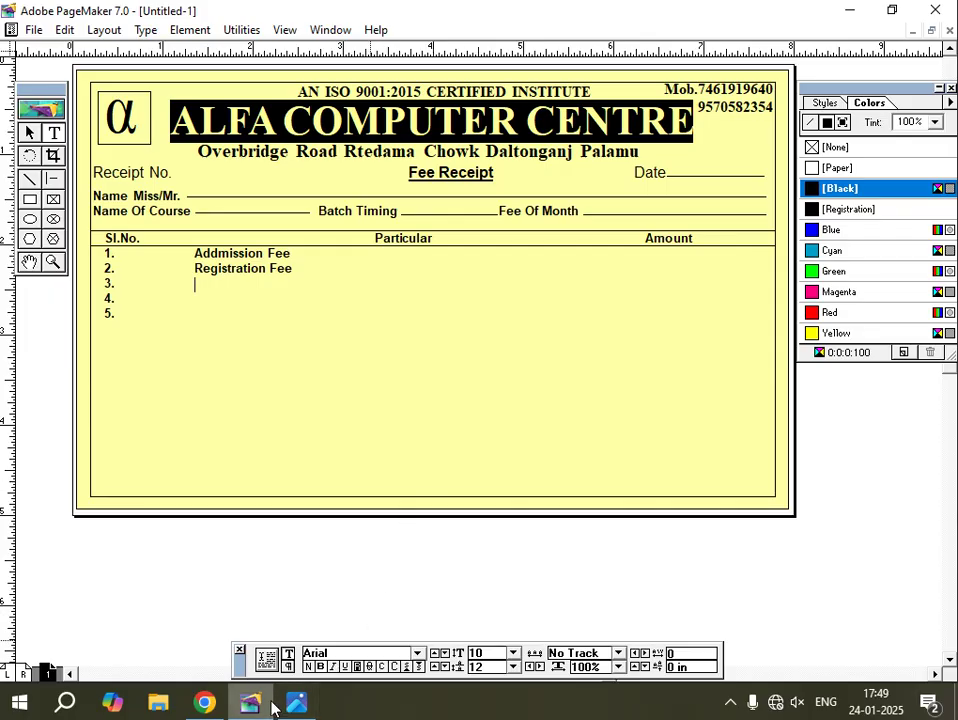
left_click(296, 702)
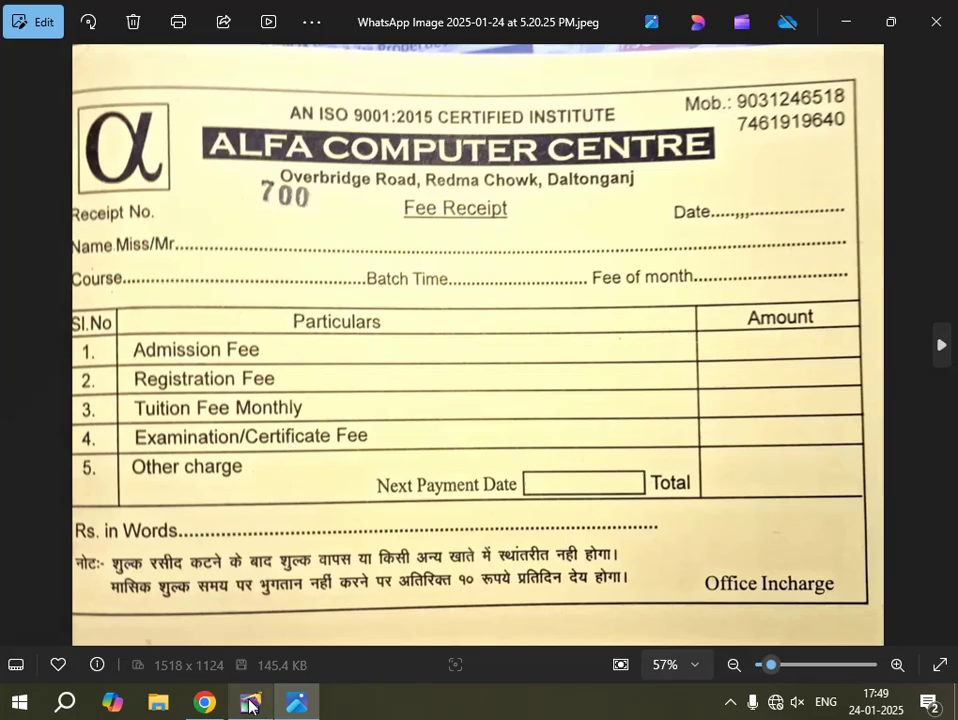
key("alt+Tab")
type("T")
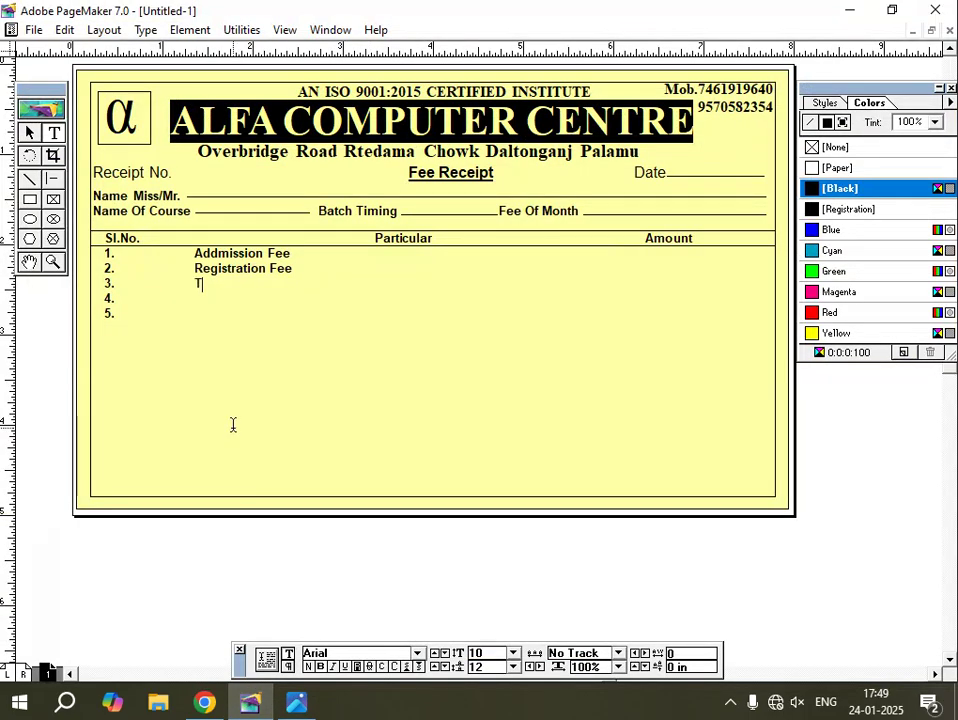
type("uetion Fee M")
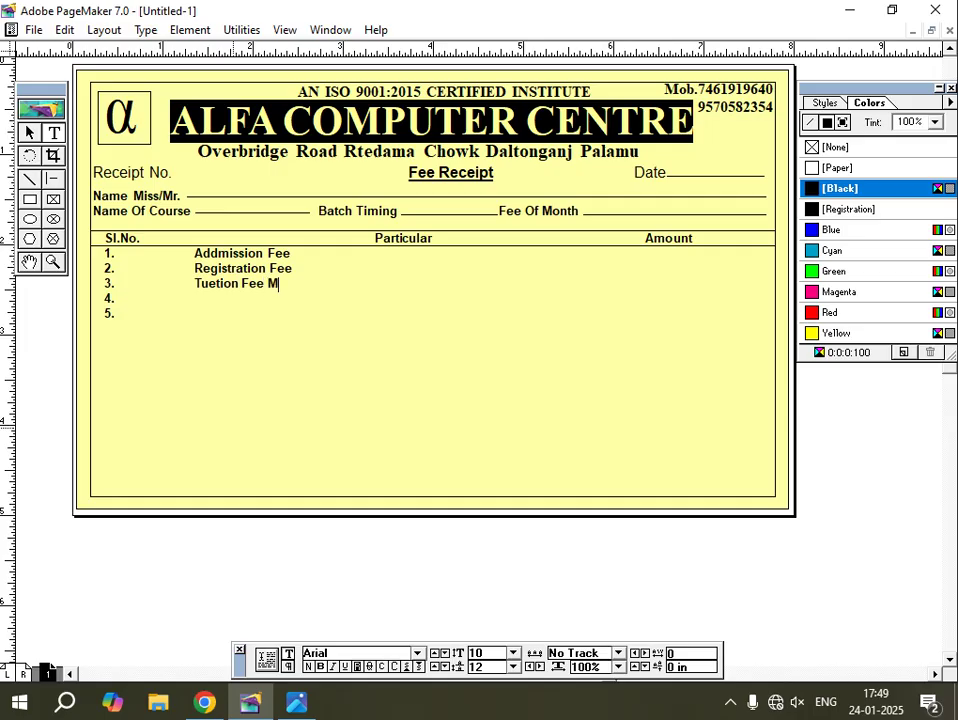
type("onthly")
key("alt+Tab")
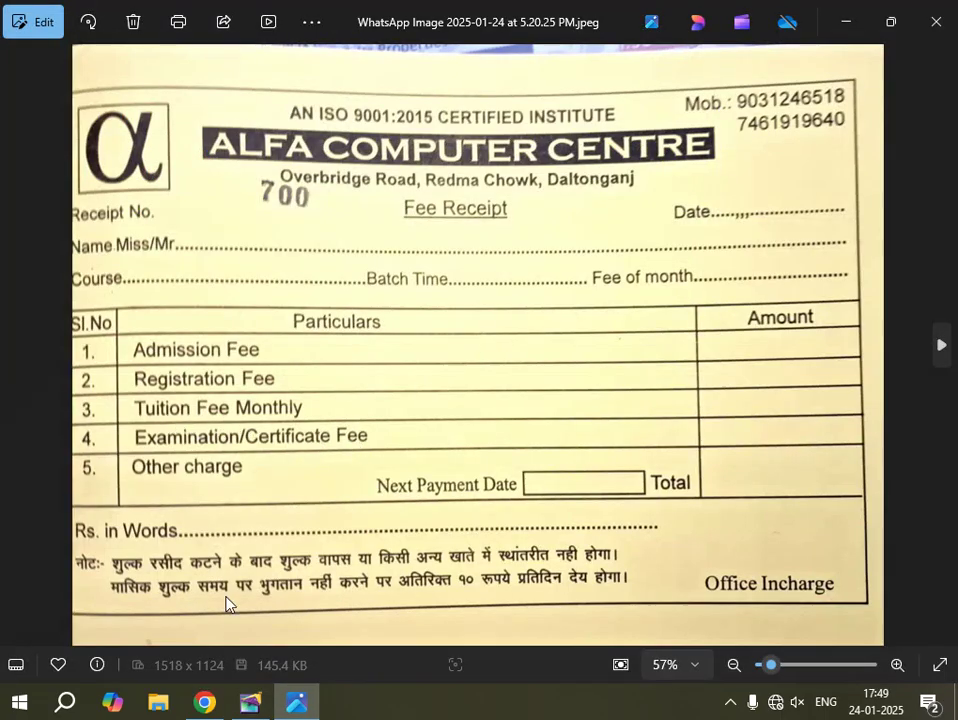
left_click(249, 703)
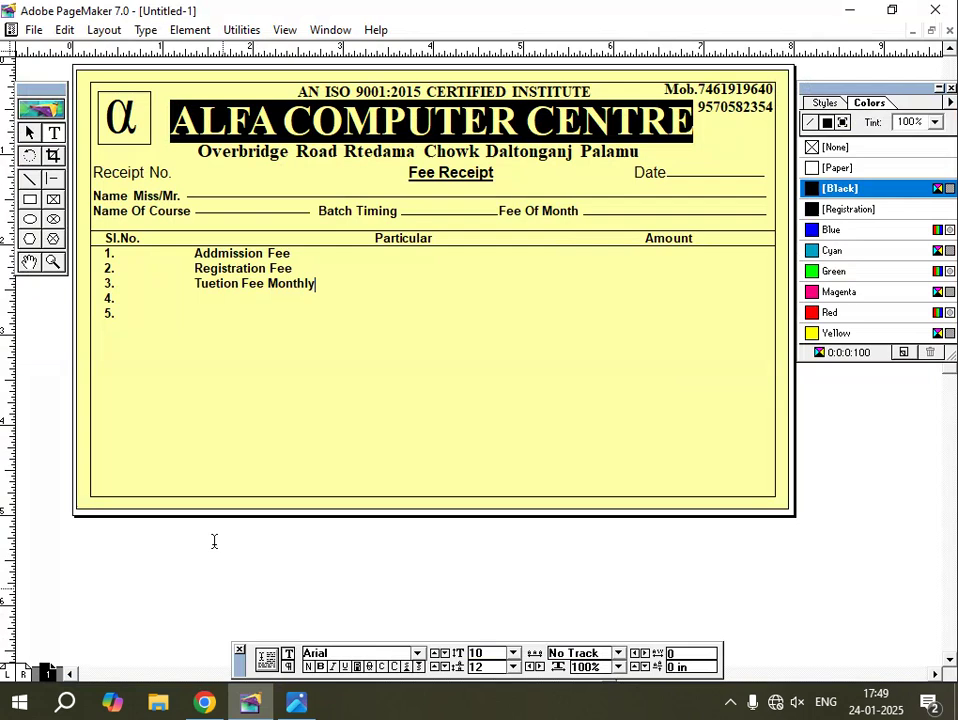
left_click(217, 285)
key("BackSpace")
type("i")
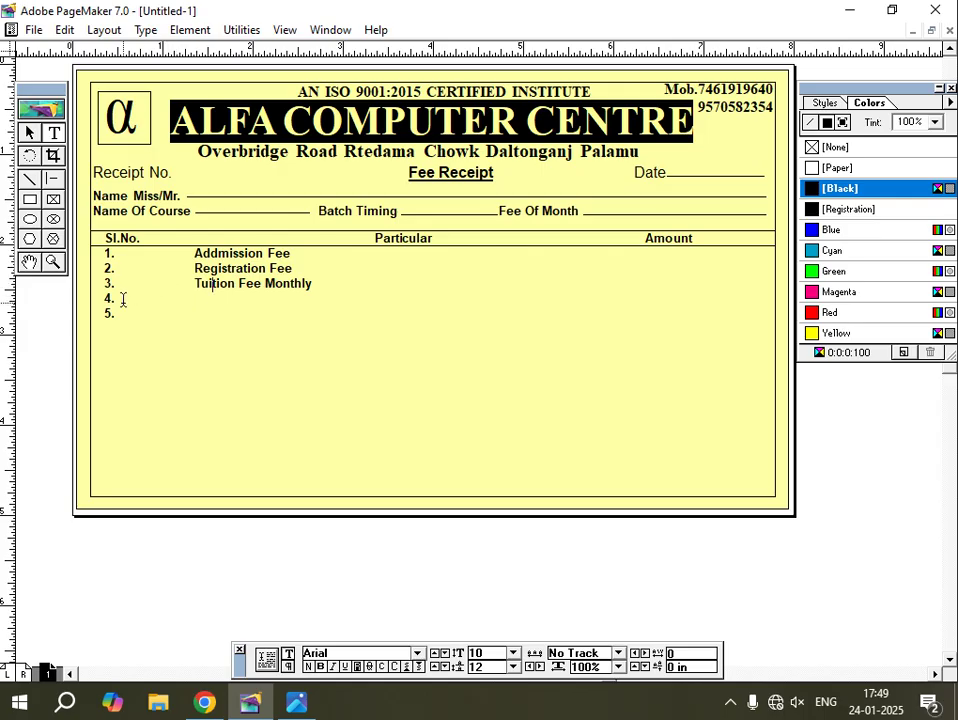
Add 'Examination & Certificate Fee' and 'Other Charges' as items 4 and 5.
left_click(123, 299)
left_click(298, 708)
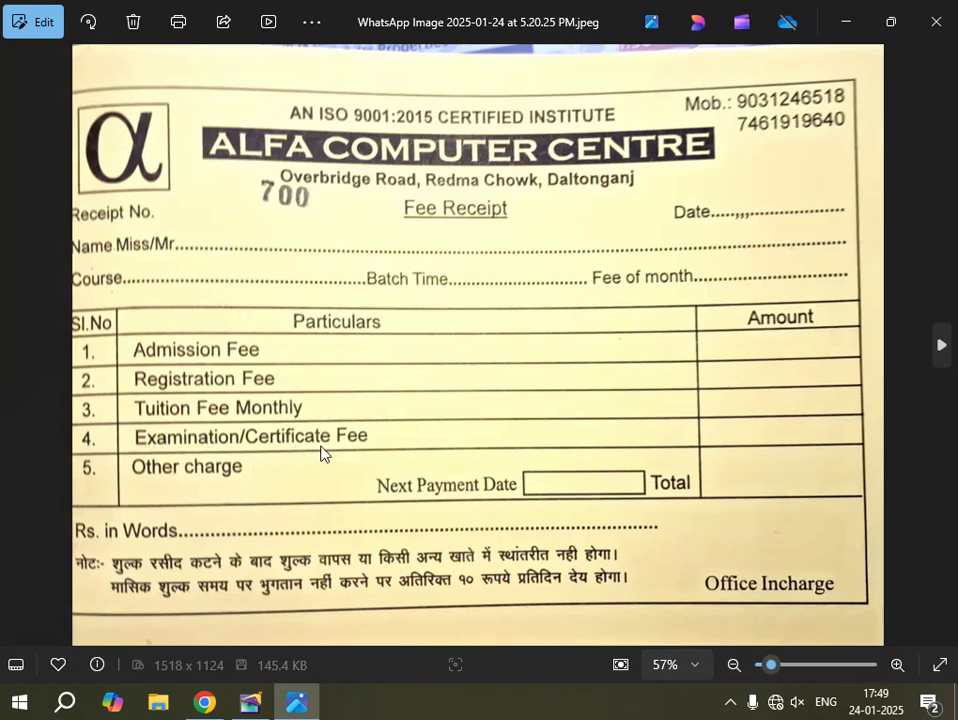
left_click(252, 704)
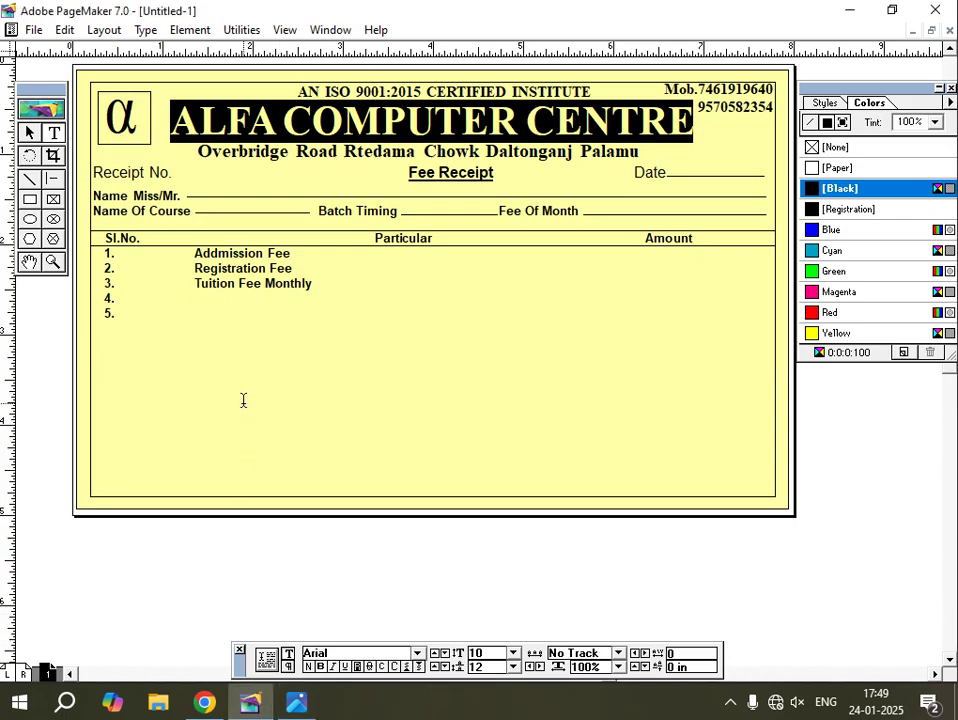
type("Examinatio")
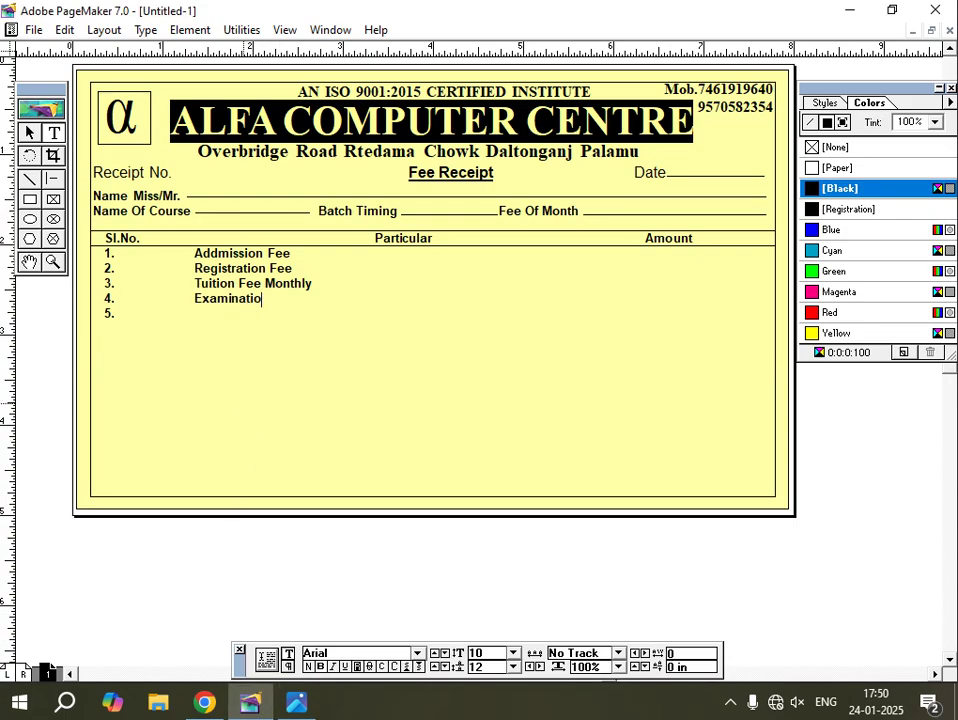
type("n & Certif")
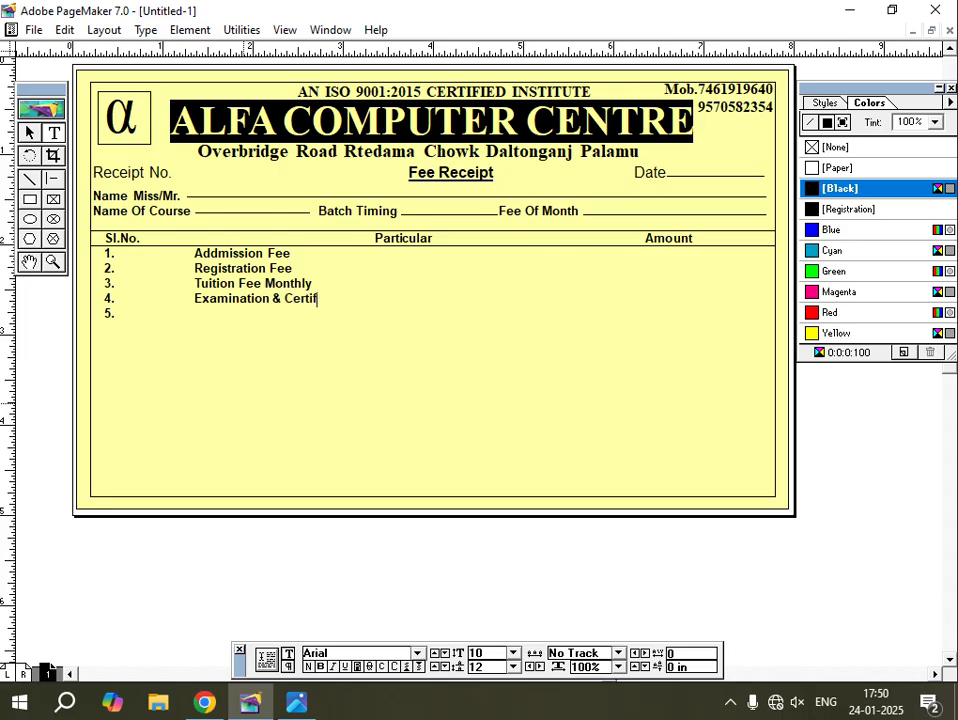
type("icate Fee")
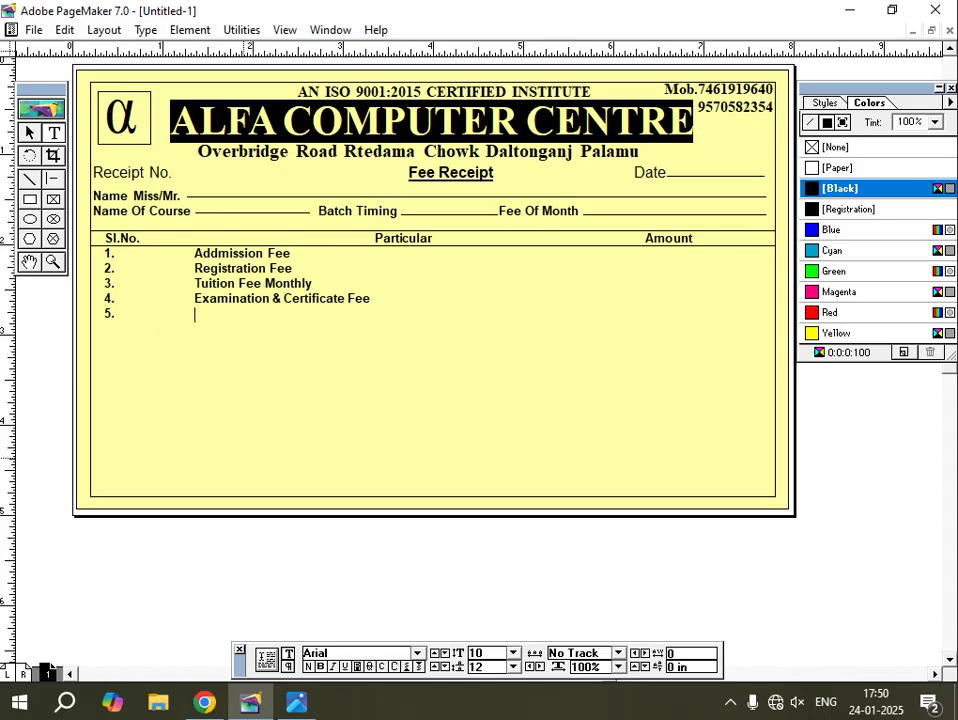
left_click(296, 703)
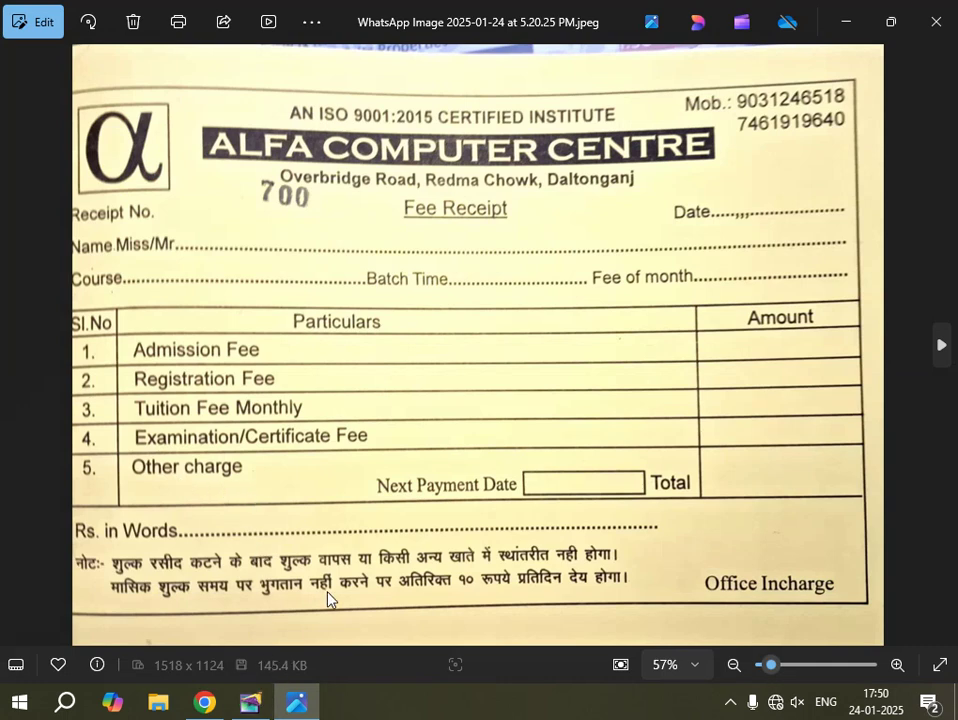
left_click(250, 703)
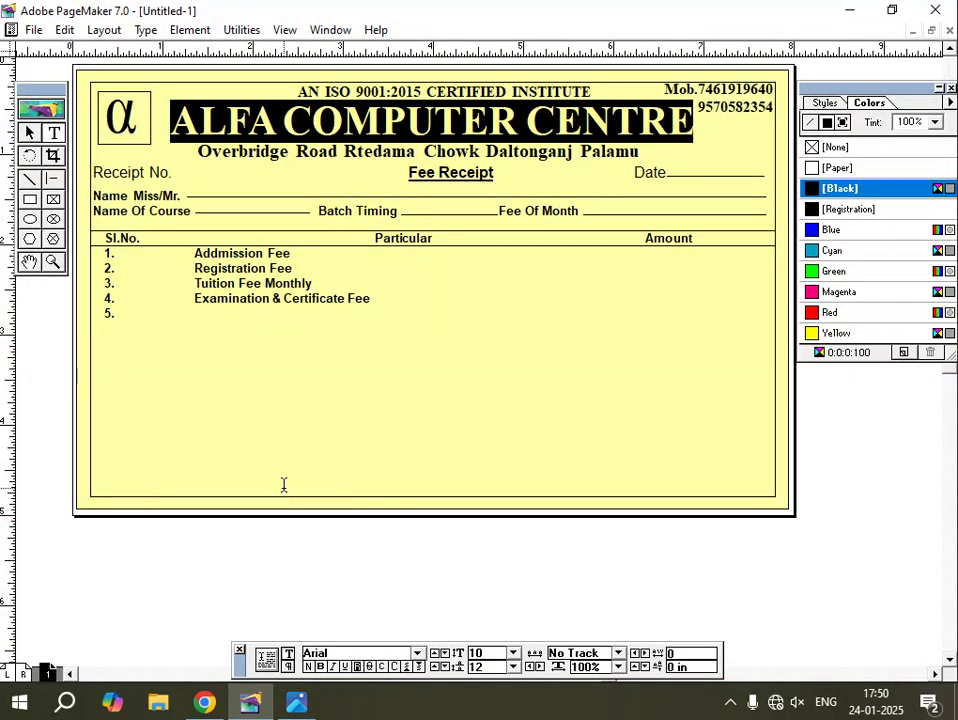
type("Other Charges")
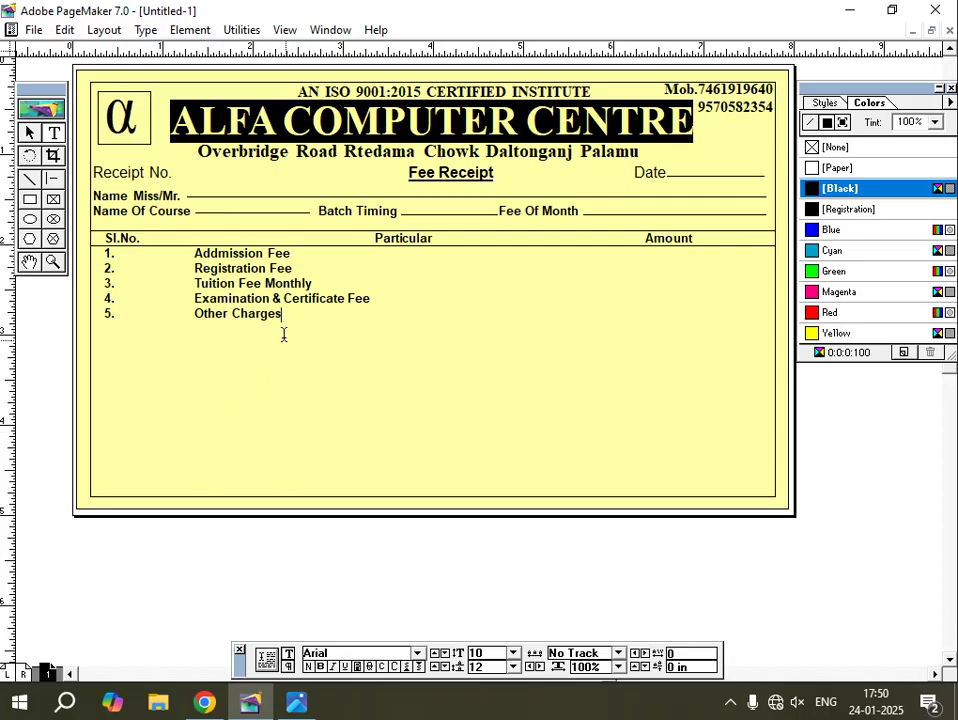
Enlarge the five fee items in rows 1–5 from 10 pt to 13 pt.
left_click_drag(284, 315, 104, 256)
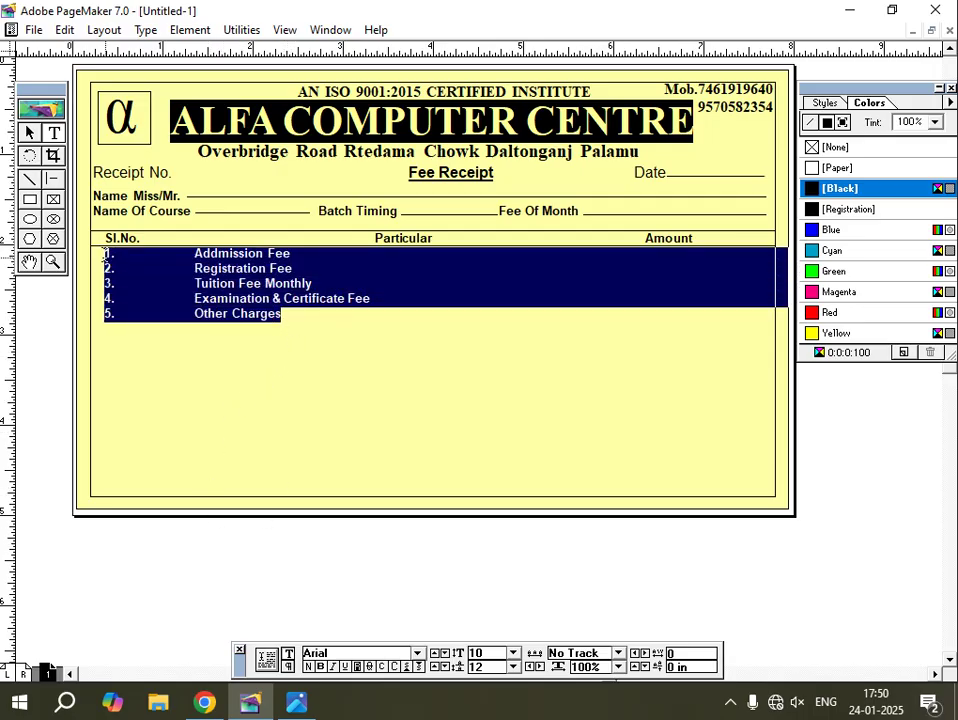
key("ctrl+alt+shift+period")
key("ctrl+alt+shift+period")
key("ctrl+alt+shift+period")
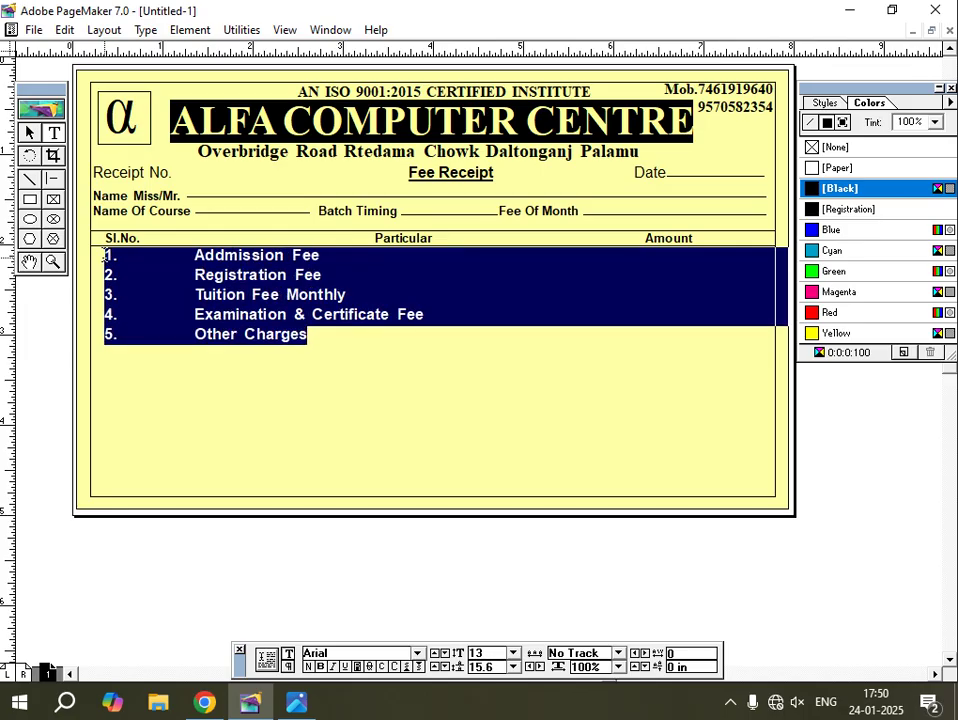
left_click(287, 549)
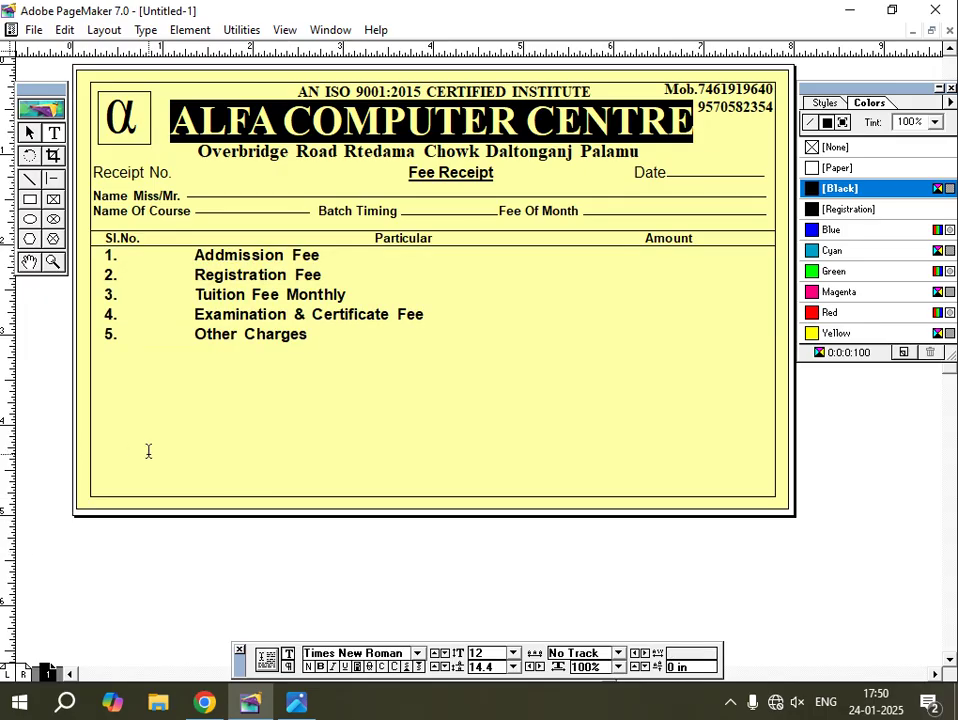
Paste a copy of the header rule and nudge dividers under Addmission Fee and Registration Fee.
left_click(29, 133)
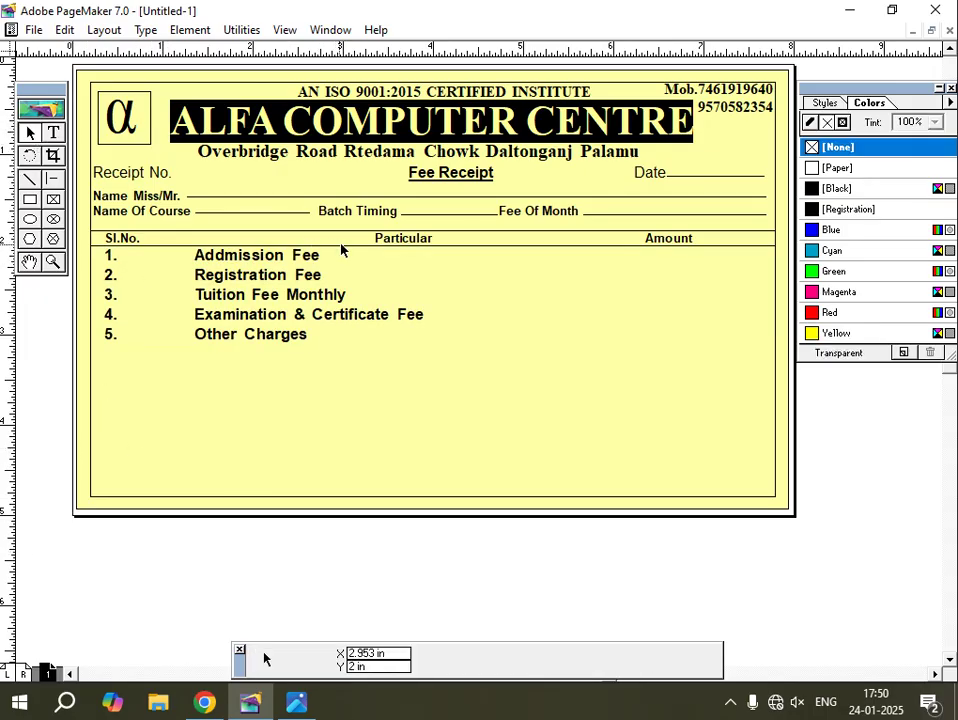
left_click(346, 247)
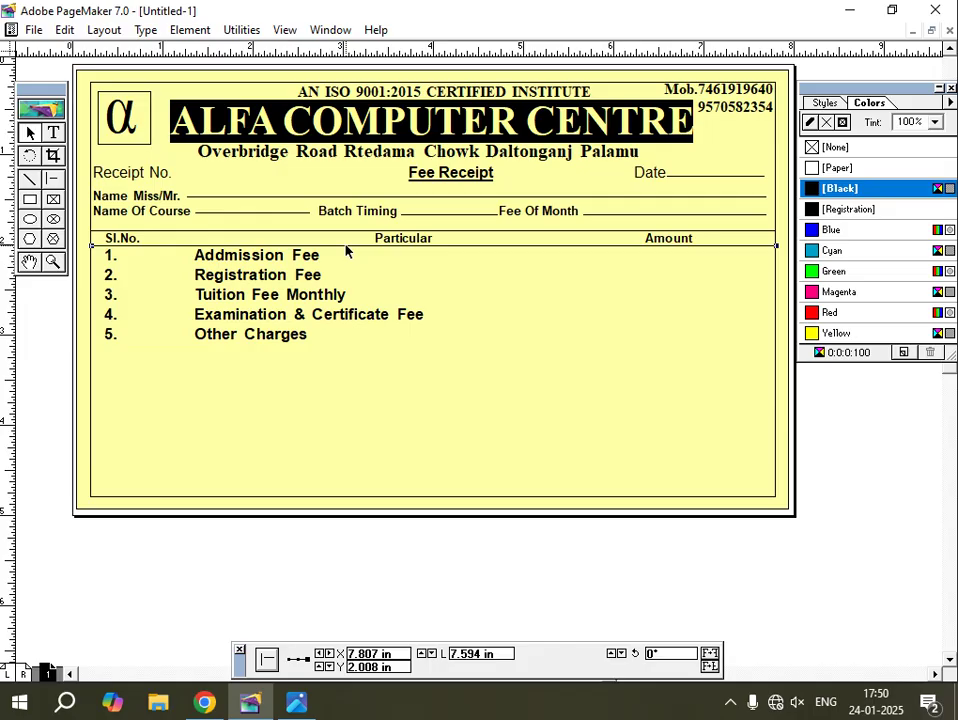
key("ctrl+v")
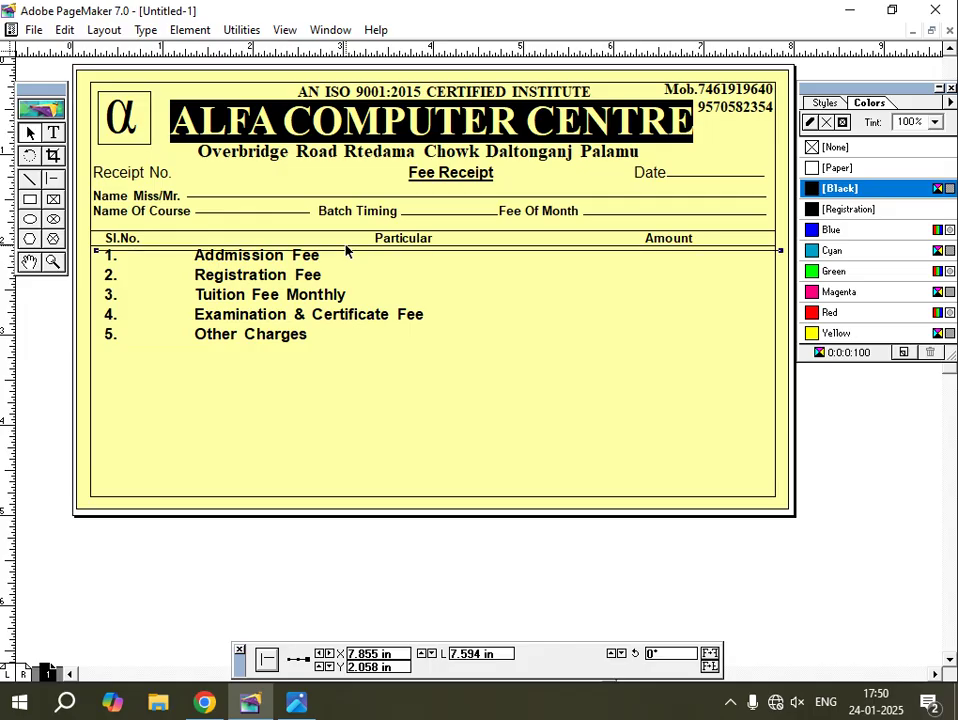
key("Down")
key("Down")
key("Down")
key("Down")
key("Down")
key("Down")
key("Down")
key("Down")
key("Down")
key("Down")
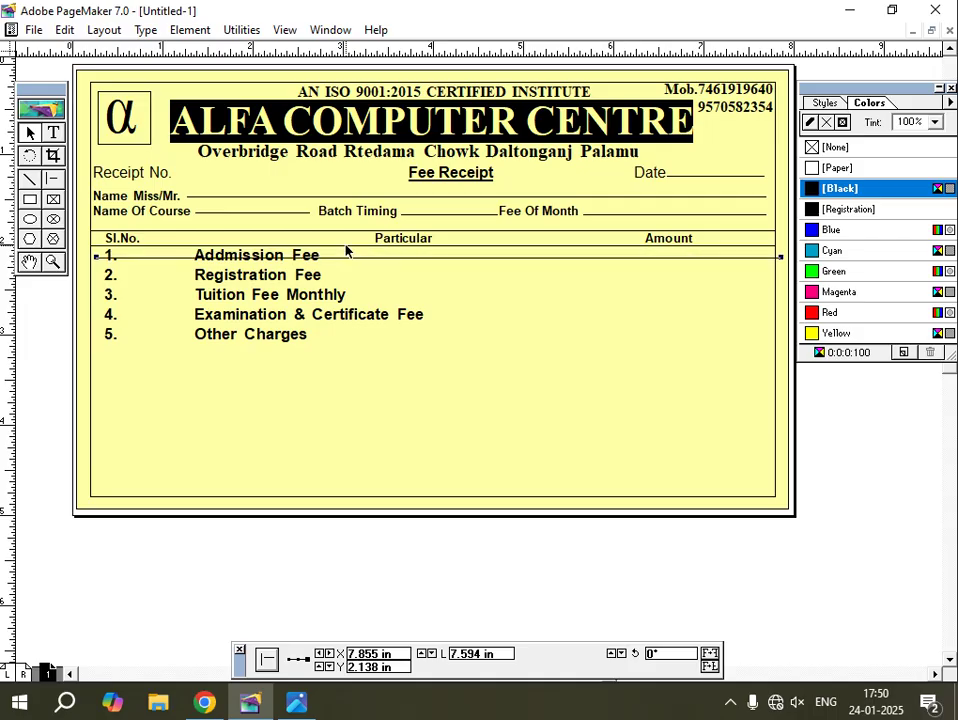
key("Down")
key("Down")
key("Down")
key("Down")
key("Down")
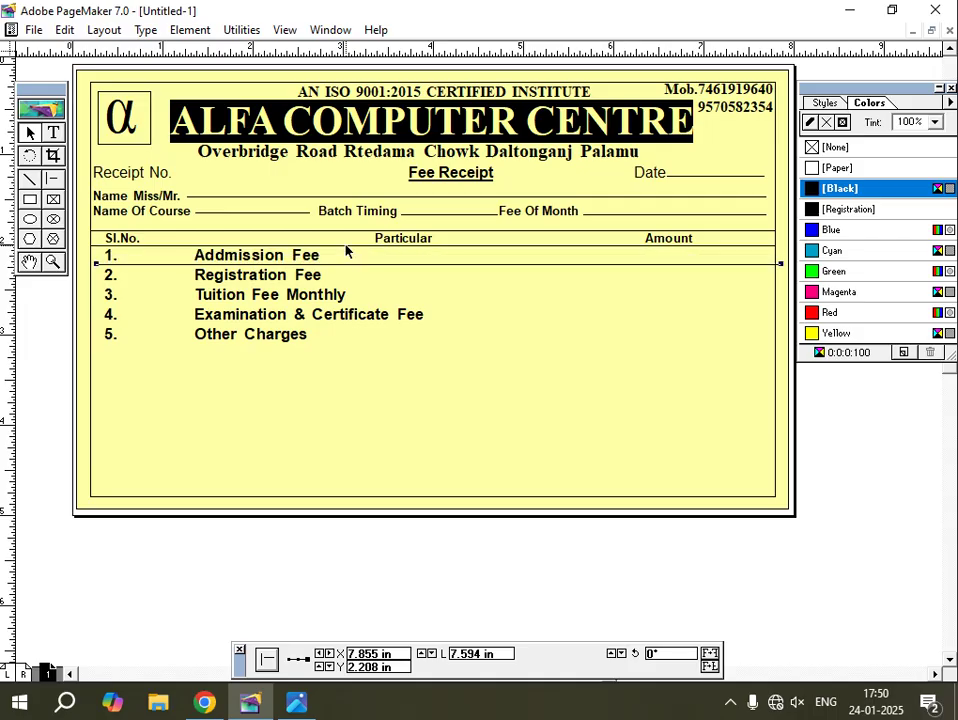
key("Left")
key("Left")
key("Left")
key("Left")
key("Left")
key("Left")
key("Right")
key("Right")
key("Right")
key("Right")
key("Right")
key("Down")
key("Down")
key("Down")
key("Down")
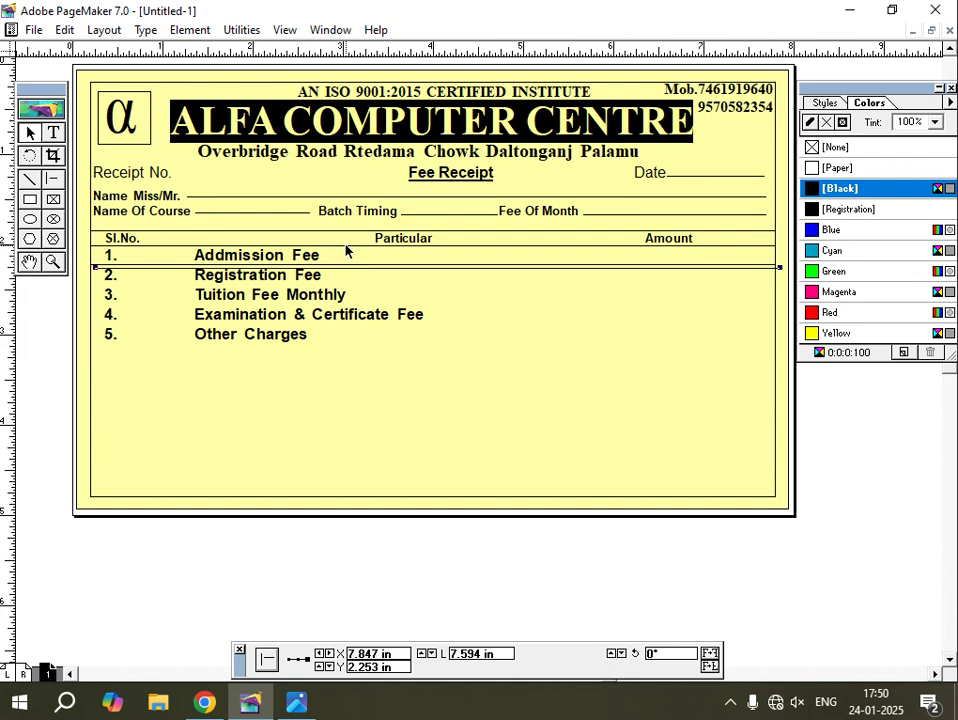
key("Down")
key("Down")
key("Down")
key("Down")
key("Down")
key("Down")
key("Down")
key("Down")
key("Down")
key("Down")
key("Down")
key("Down")
key("Down")
key("Down")
key("Down")
key("Down")
key("Down")
key("Down")
key("Down")
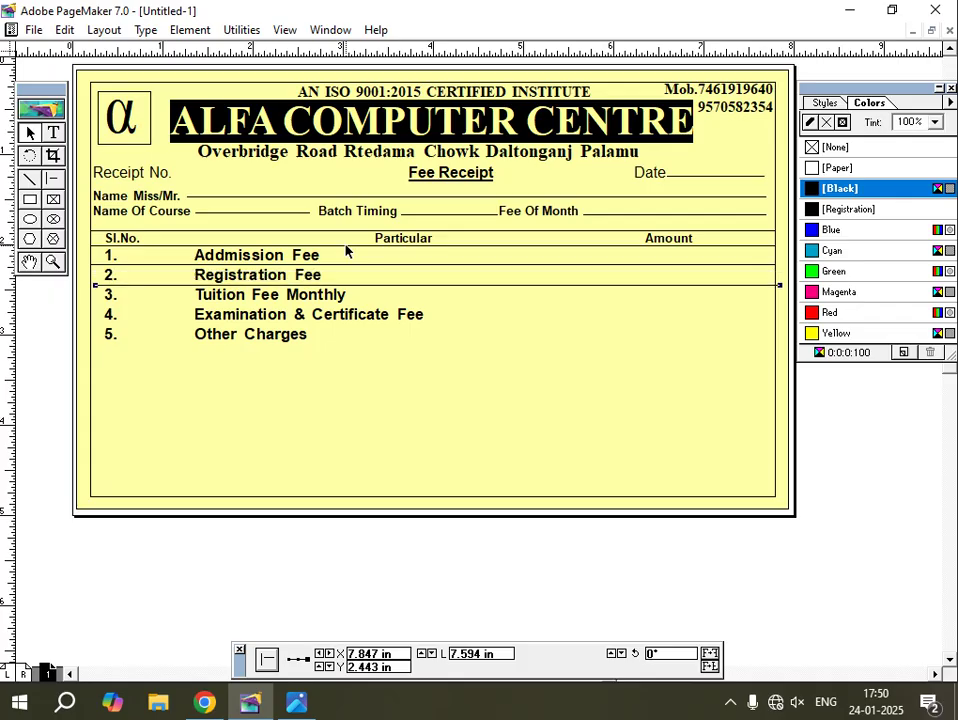
key("Left")
key("Left")
key("Left")
key("Left")
key("Right")
key("Right")
key("Right")
key("Right")
key("Right")
key("Down")
key("Down")
key("Down")
key("Down")
key("Down")
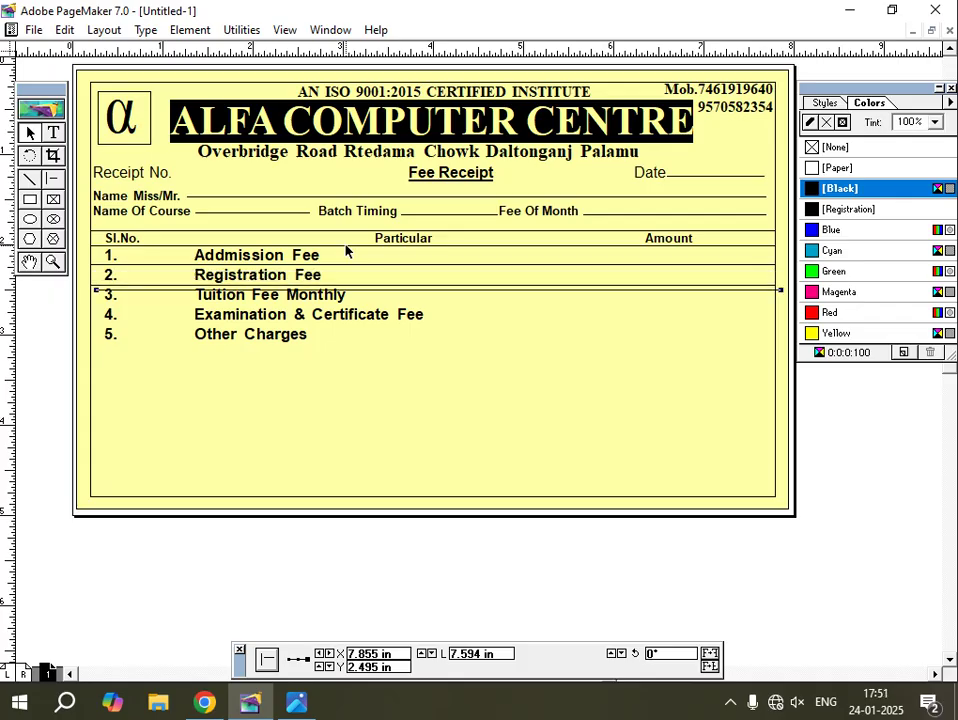
Place dividers under Tuition Fee Monthly and Examination & Certificate Fee, plus a closing rule below Other Charges.
key("Down")
key("Down")
key("Down")
key("Down")
key("Down")
key("Down")
key("Down")
key("Down")
key("Down")
key("Down")
key("Down")
key("Down")
key("Down")
key("Down")
key("Down")
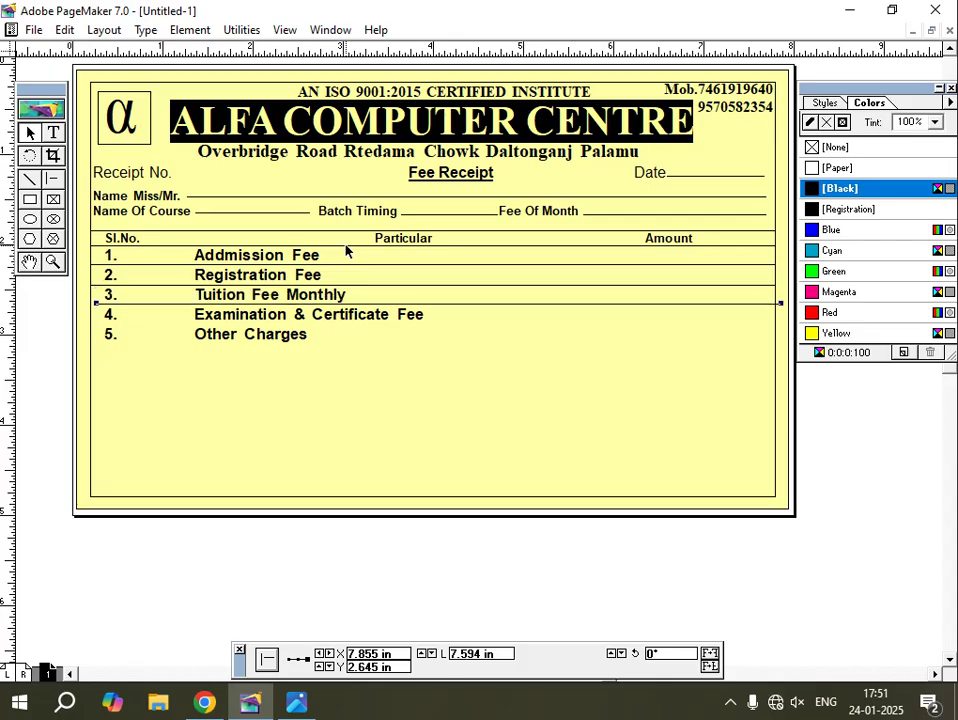
key("Left")
key("Left")
key("Left")
key("Left")
key("Left")
key("Down")
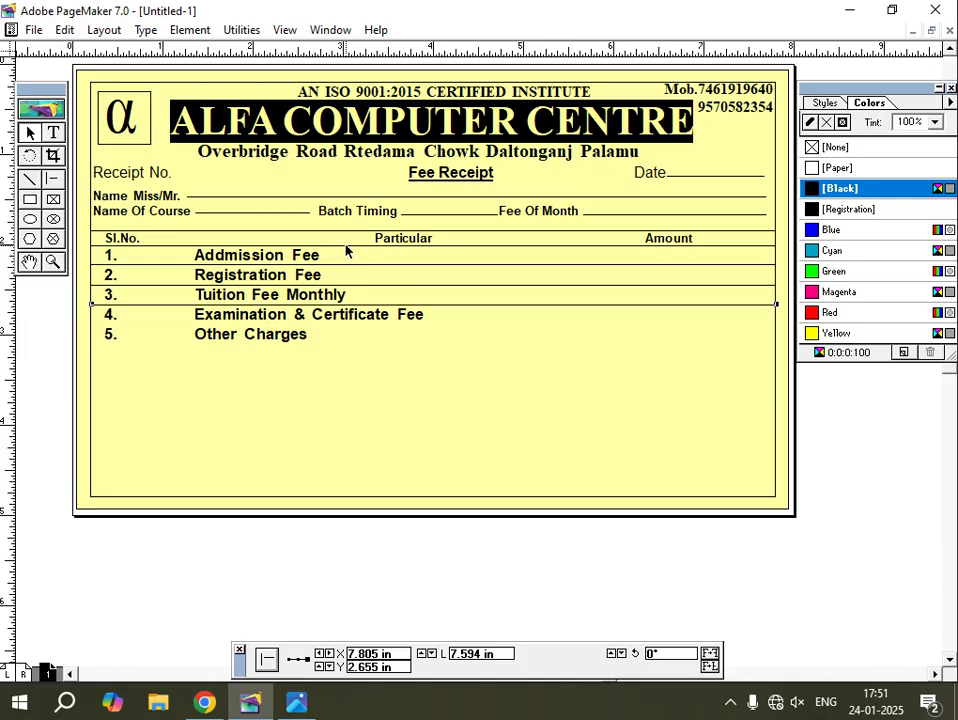
key("Right")
key("Right")
key("Right")
key("Right")
key("Right")
key("Down")
key("Down")
key("Down")
key("Down")
key("Down")
key("Down")
key("Down")
key("Down")
key("Down")
key("Down")
key("Down")
key("Down")
key("Down")
key("Down")
key("Down")
key("Down")
key("Down")
key("Down")
key("Down")
key("Down")
key("Down")
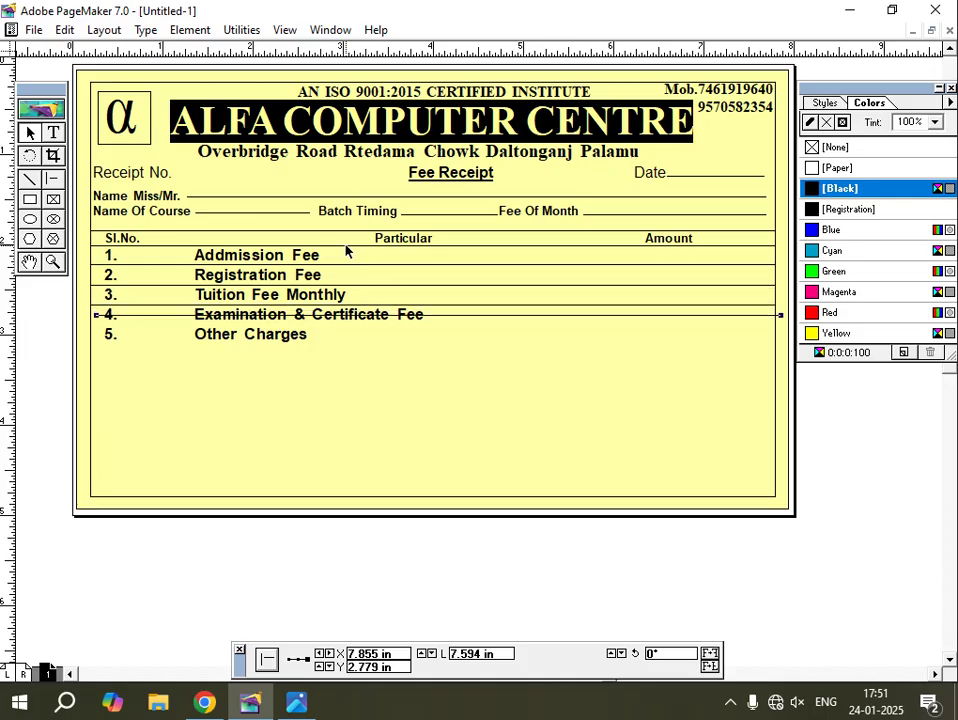
key("Left")
key("Left")
key("Left")
key("Left")
key("Left")
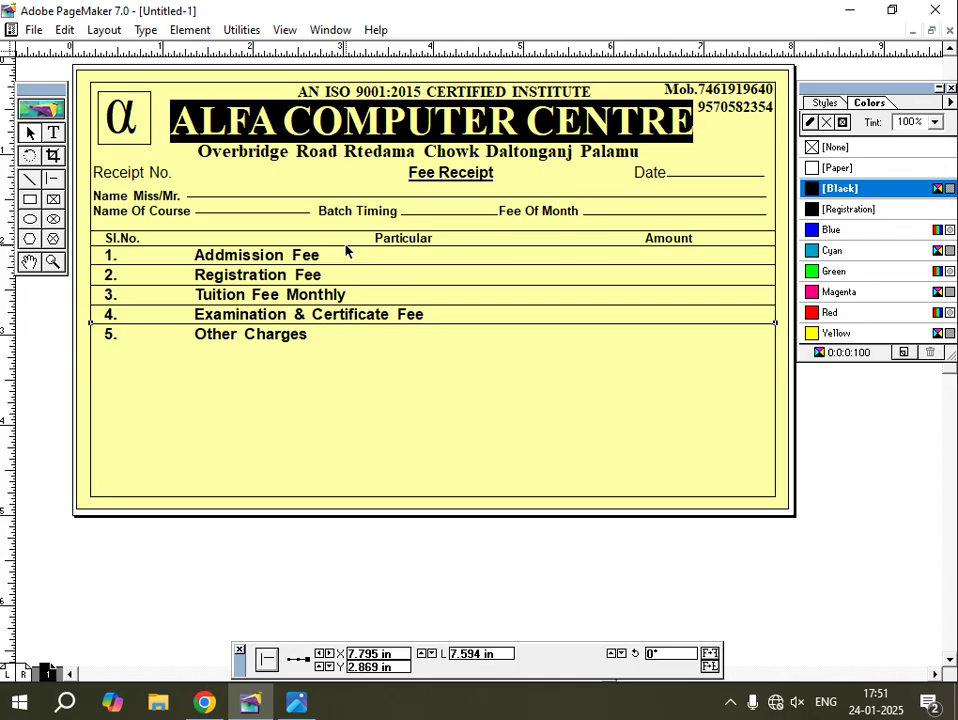
key("Right")
key("Right")
key("Right")
key("Right")
key("Right")
key("Down")
key("Down")
key("Down")
key("Down")
key("Down")
key("Down")
key("Down")
key("Down")
key("Down")
key("Down")
key("Down")
key("Down")
key("Down")
key("Down")
key("Down")
key("Down")
key("Down")
key("Down")
key("Down")
key("Down")
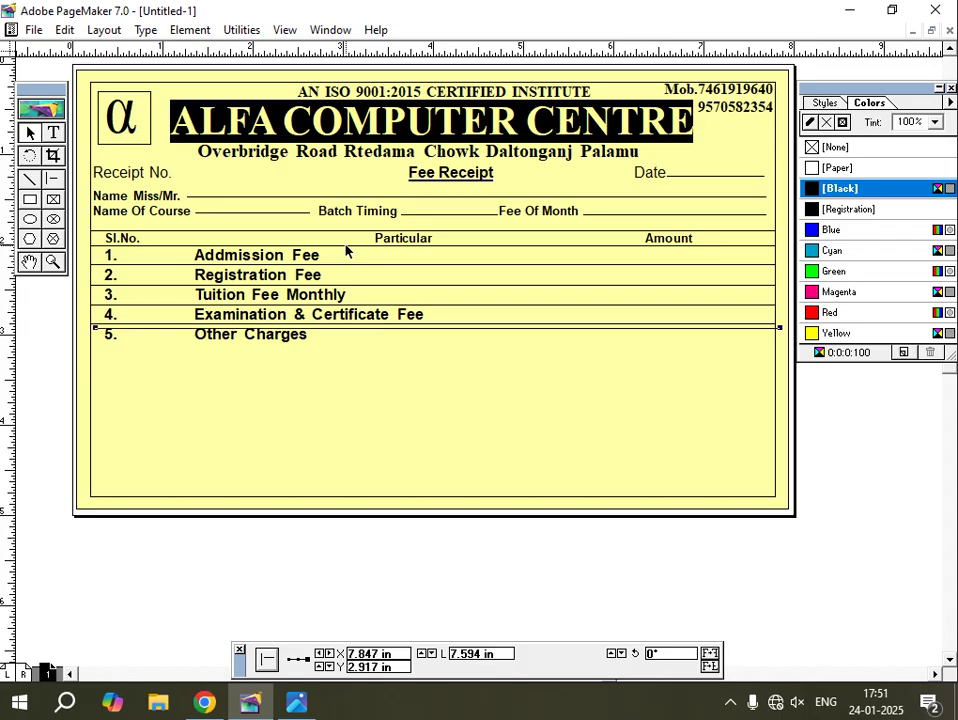
key("Down")
key("Down")
key("Down")
key("Down")
key("Down")
key("Down")
key("Down")
key("Down")
key("Down")
key("Down")
key("Down")
key("Down")
key("Down")
key("Down")
key("Down")
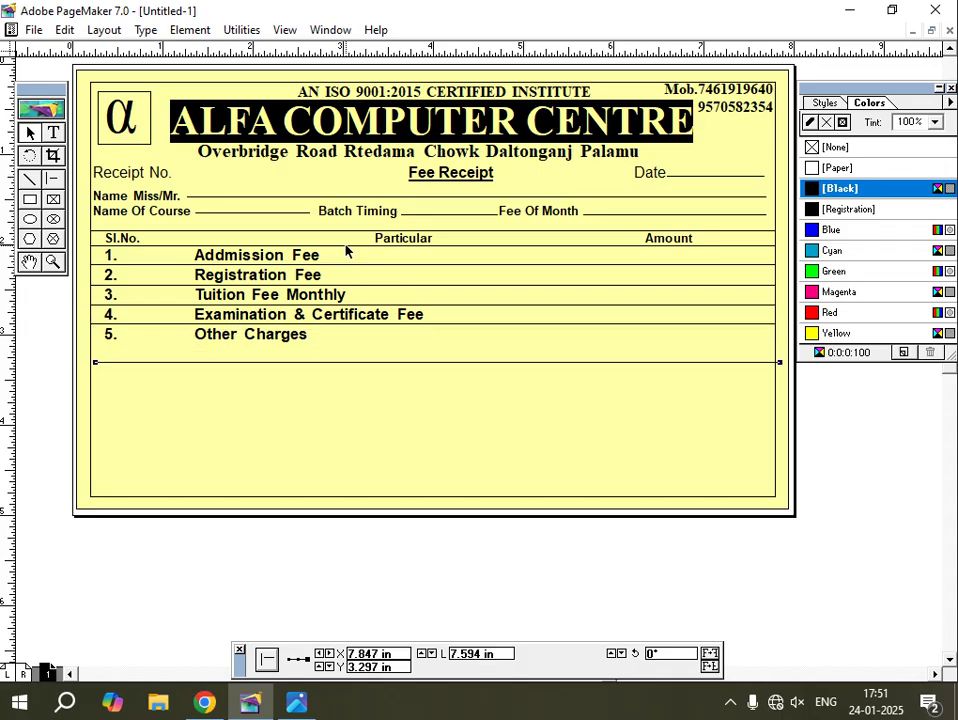
key("Left")
key("Left")
key("Left")
key("Left")
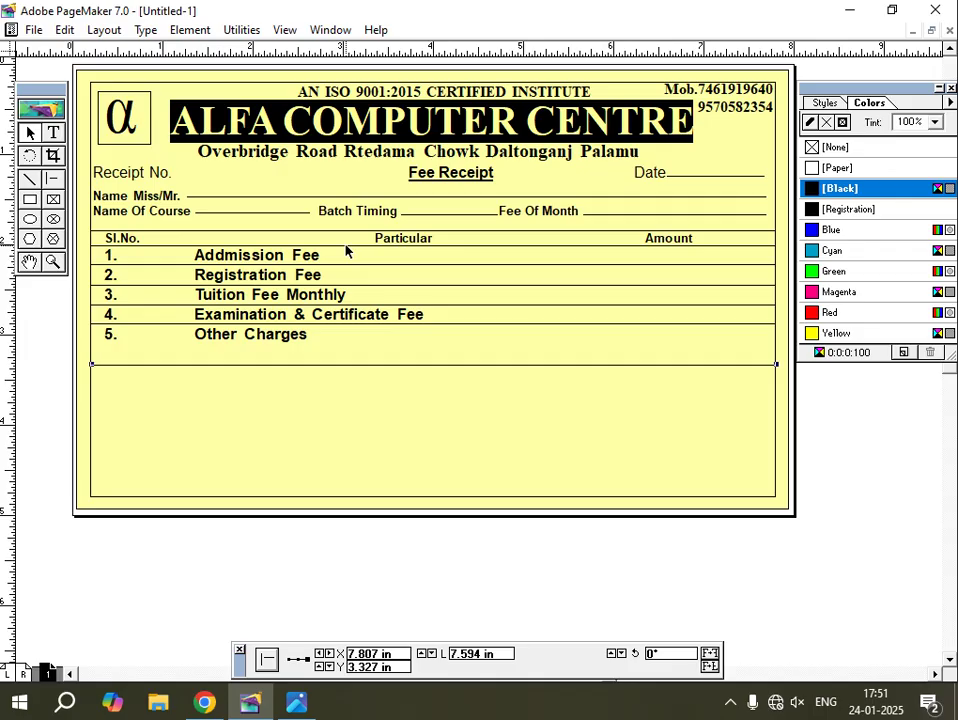
key("Down")
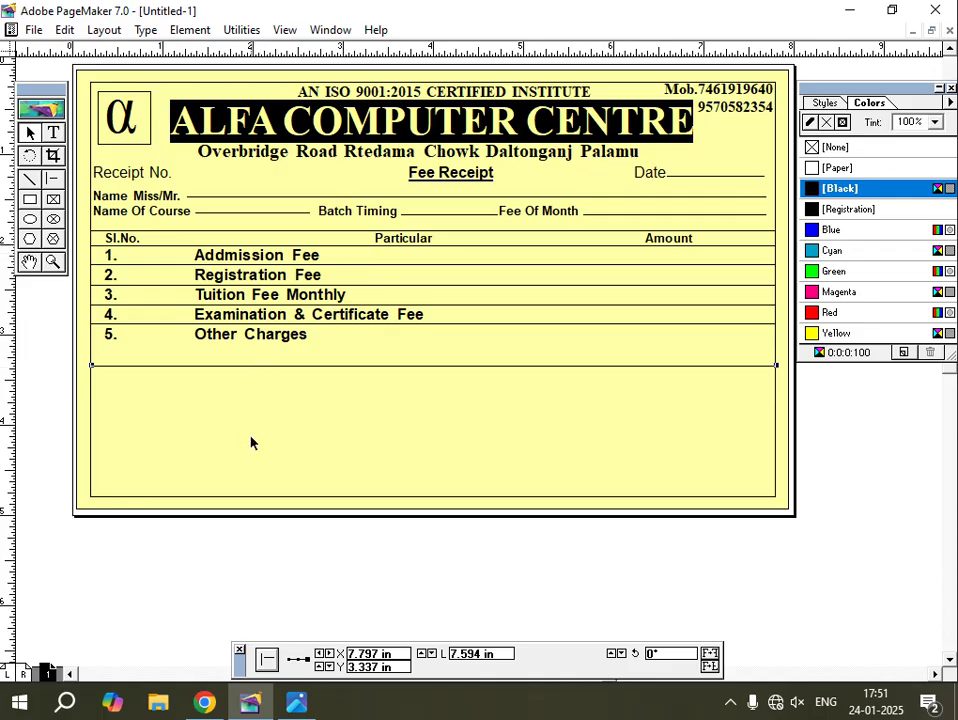
left_click(296, 709)
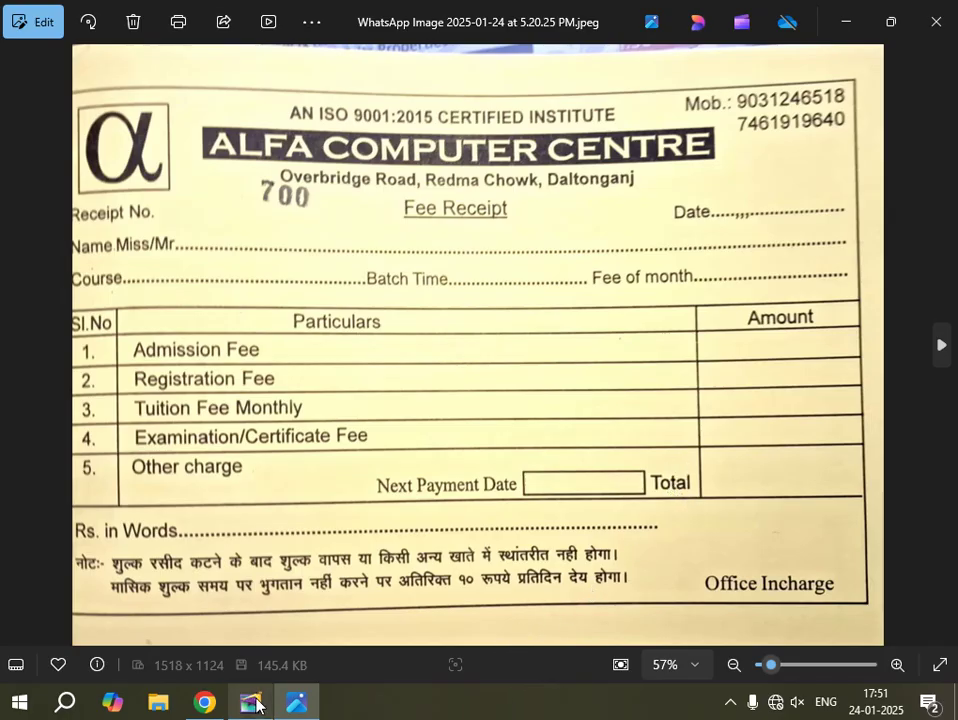
left_click(298, 704)
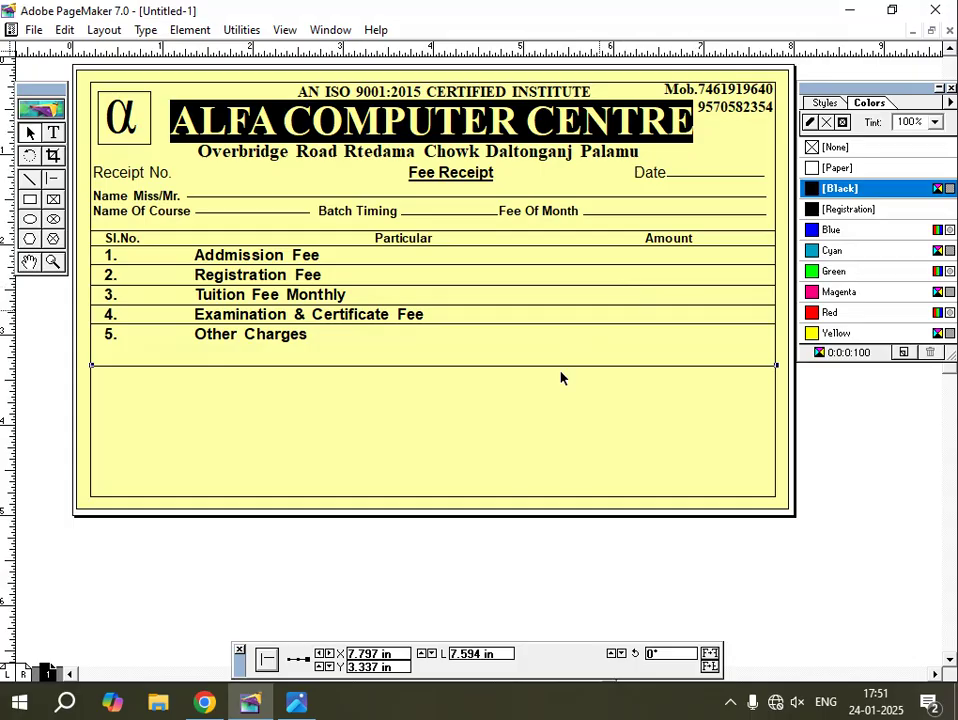
left_click(51, 179)
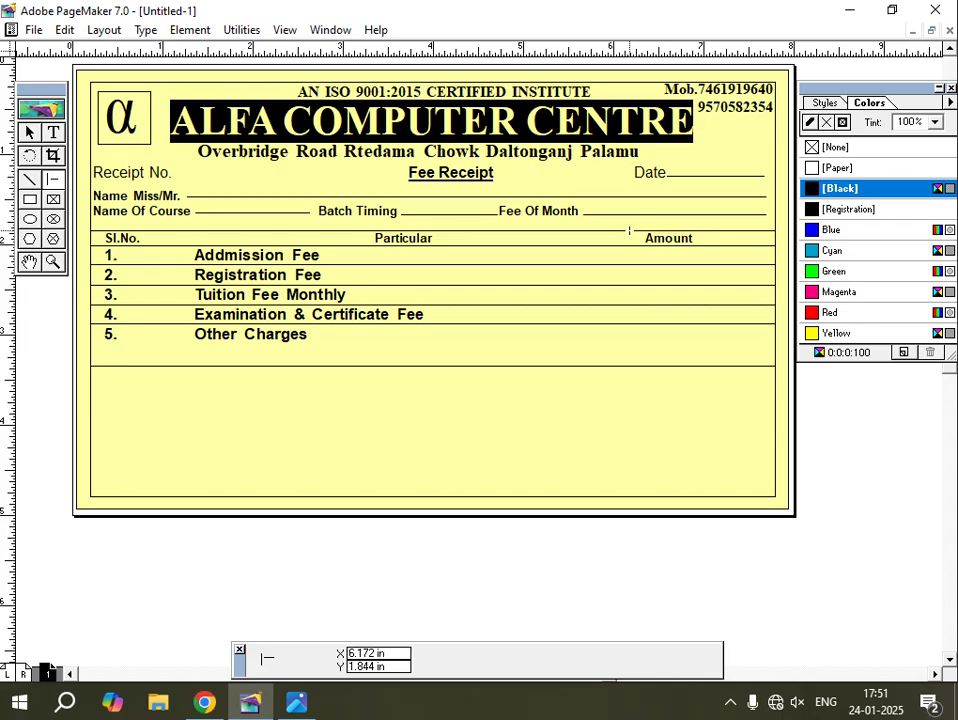
Draw a vertical rule at the Amount column edge from the heading down to the bottom rule.
left_click_drag(629, 231, 651, 366)
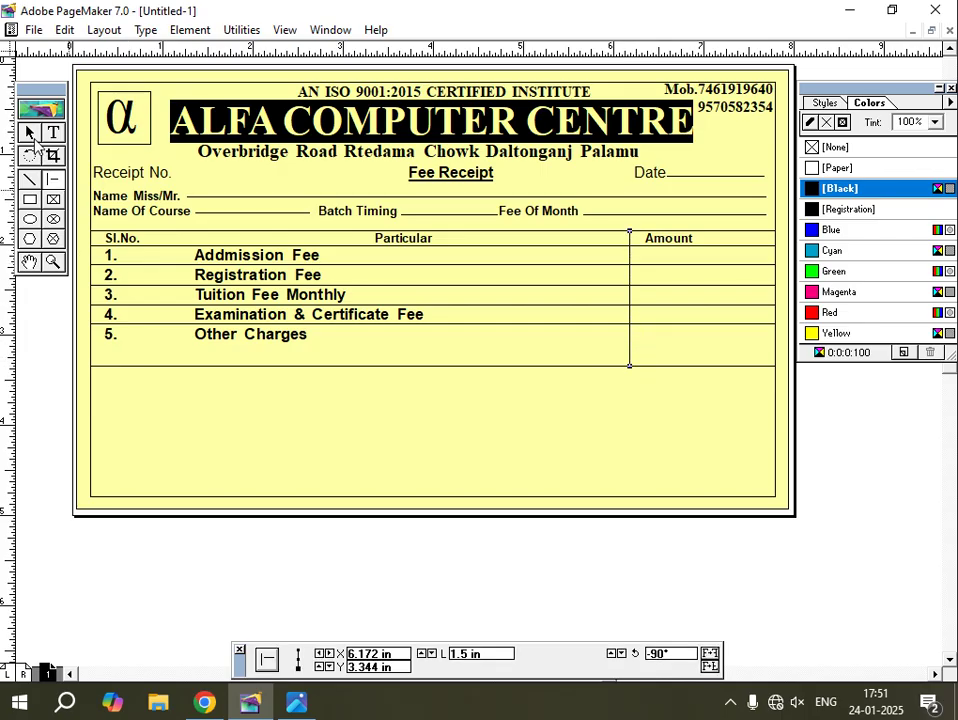
left_click(30, 133)
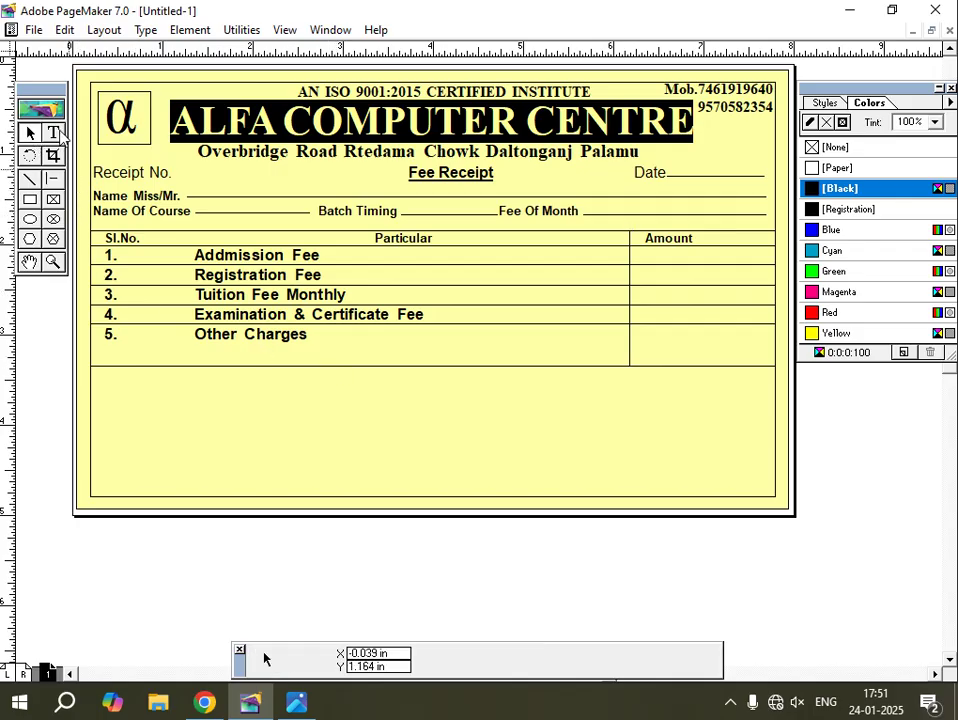
left_click(53, 132)
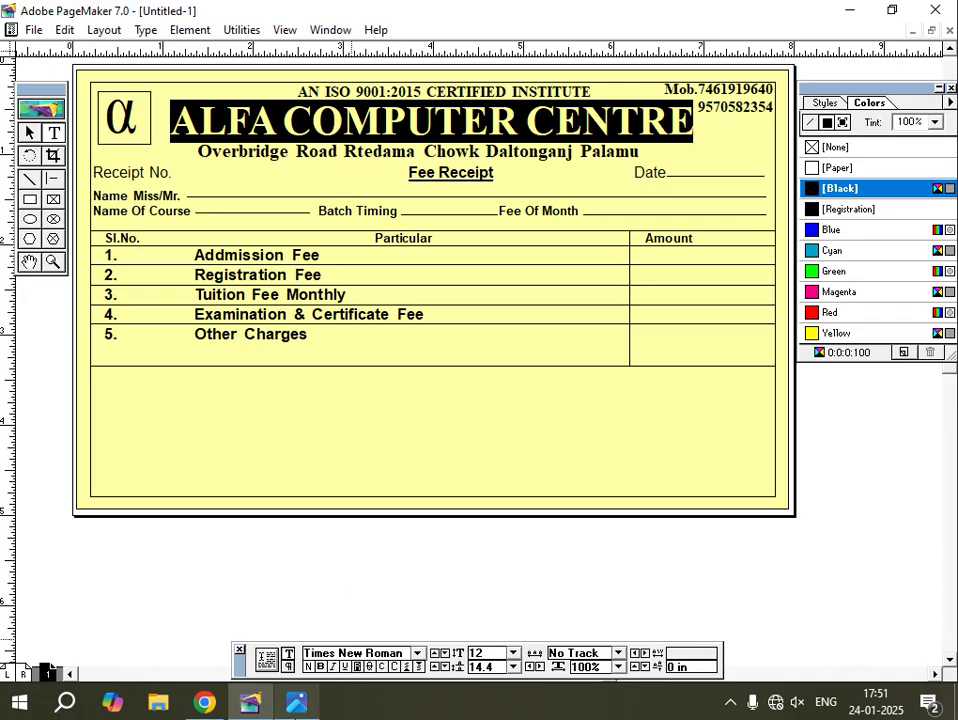
left_click(296, 702)
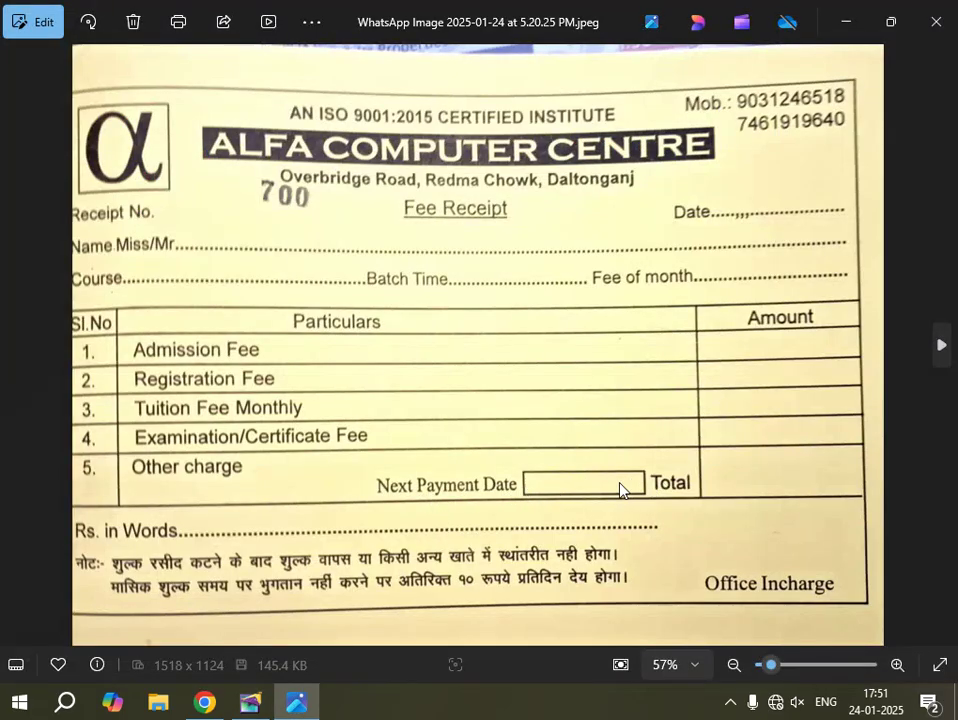
left_click(250, 702)
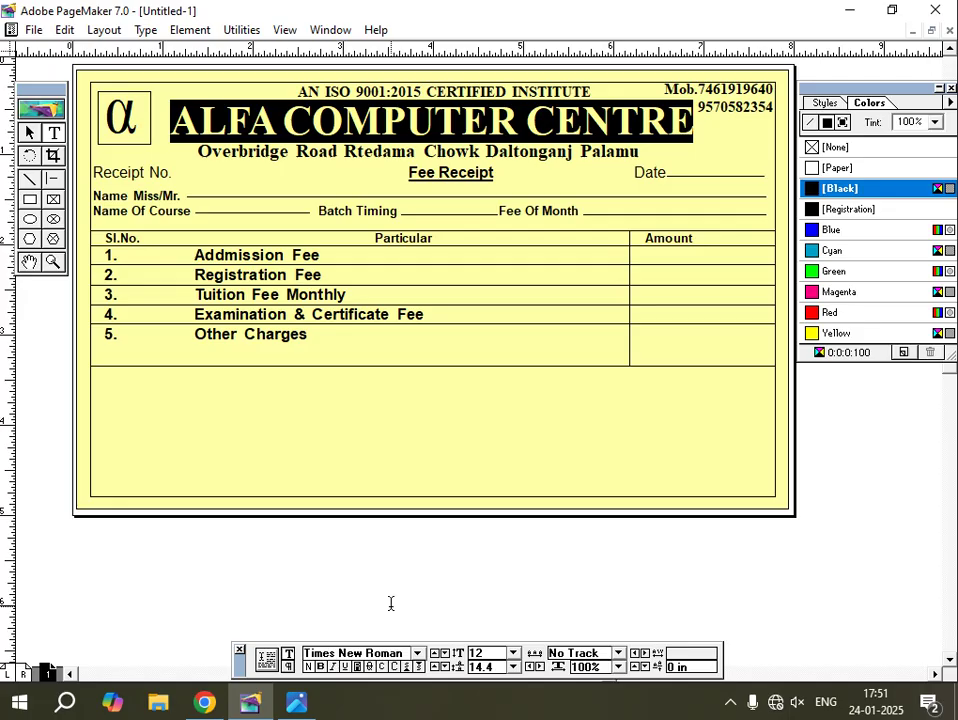
Type 'Next Payment Date' and 'Total' separated by a tab, and make the line bold.
type("Next ")
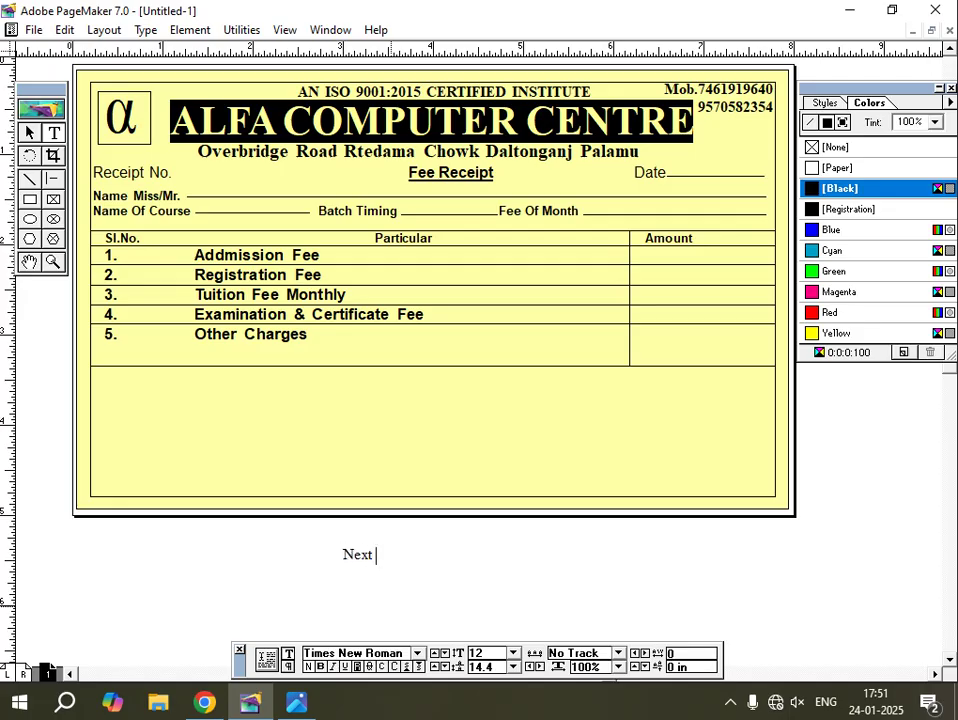
type("Payment Date\t")
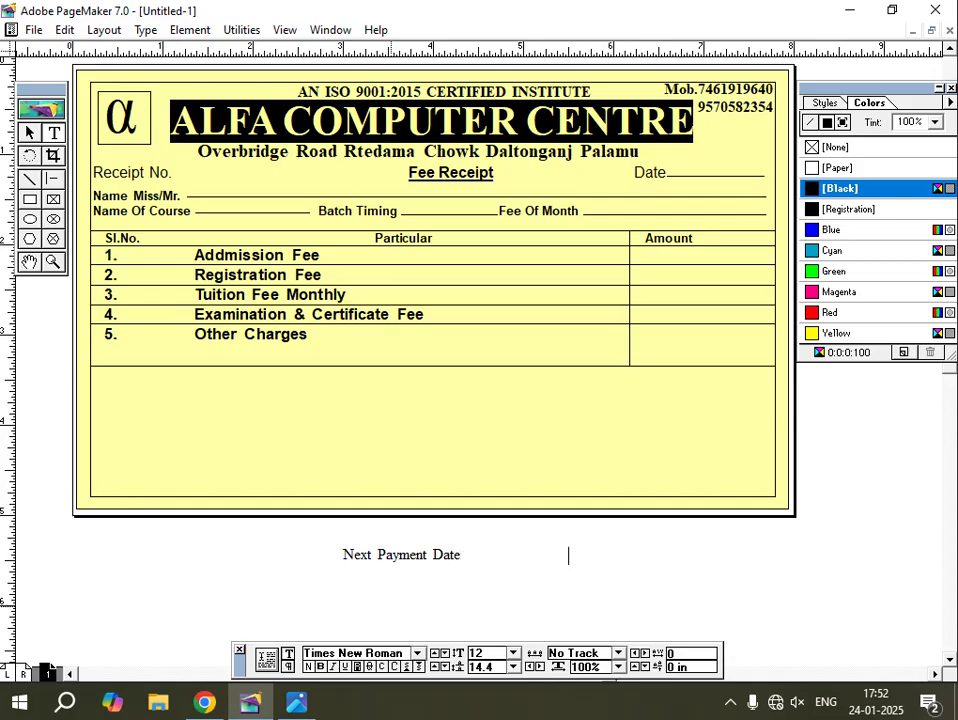
type("Total")
left_click_drag(600, 556, 332, 546)
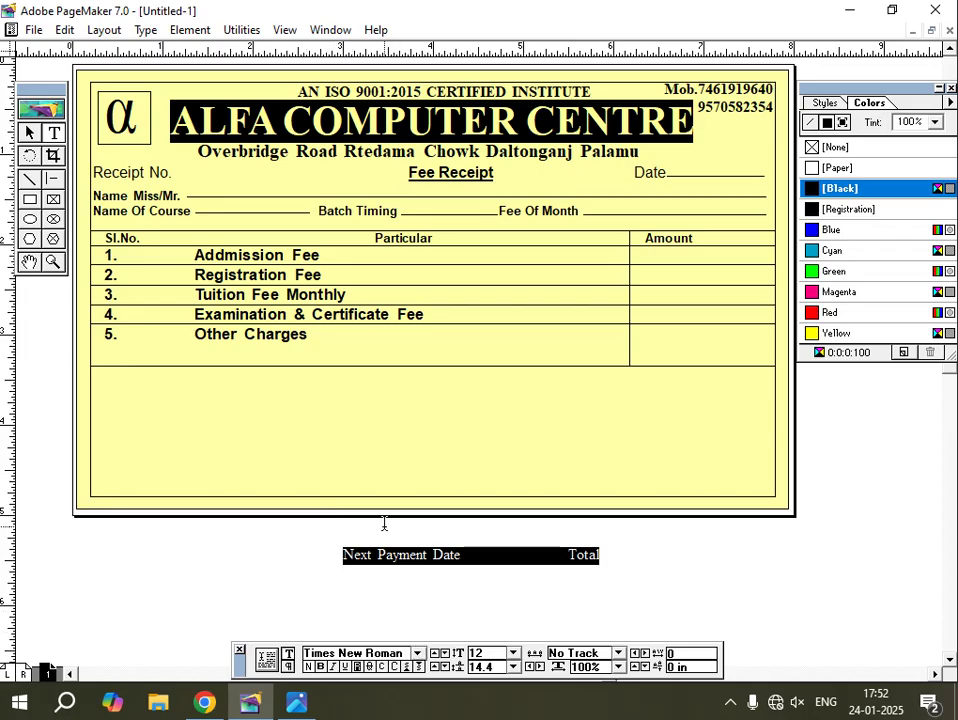
left_click(320, 666)
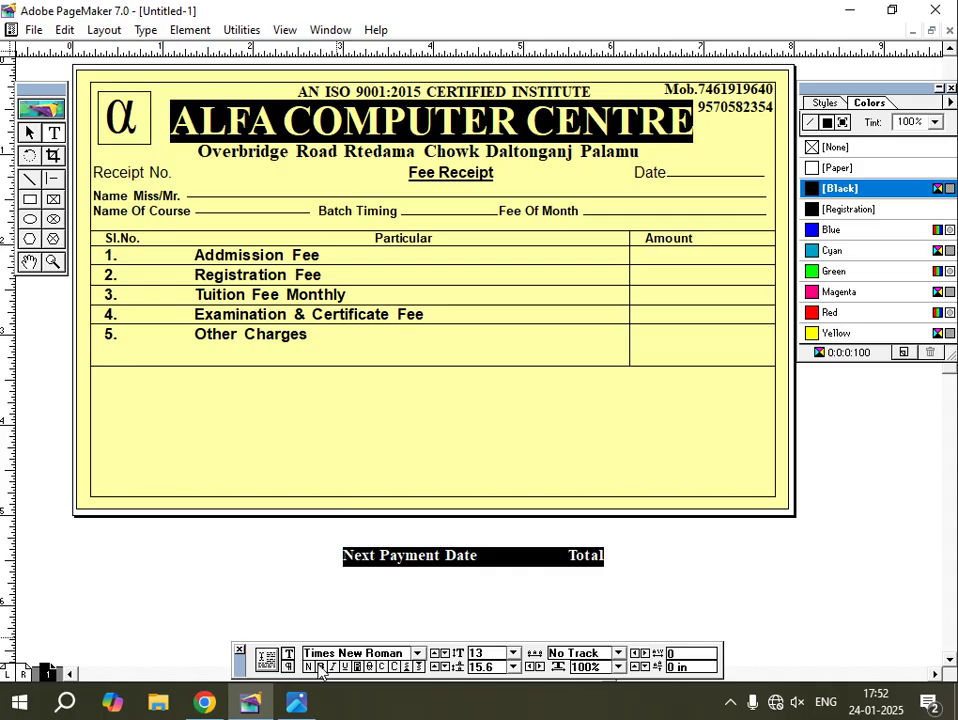
left_click(29, 132)
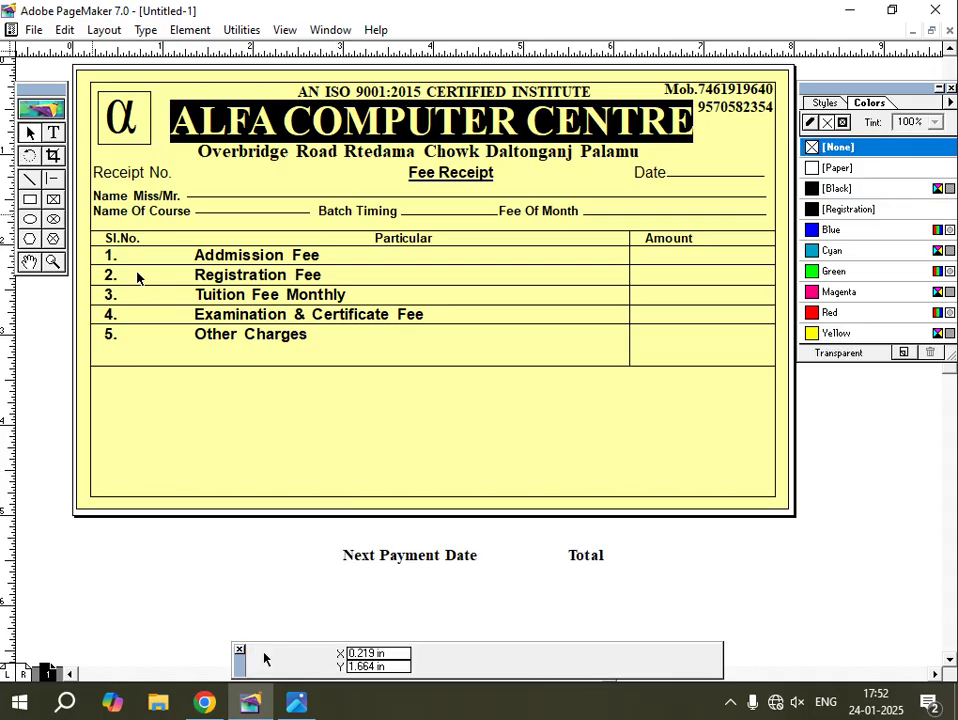
left_click(413, 569)
Move the Next Payment Date / Total line into the table's last row, with Total beside the Amount column.
left_click_drag(413, 569, 392, 360)
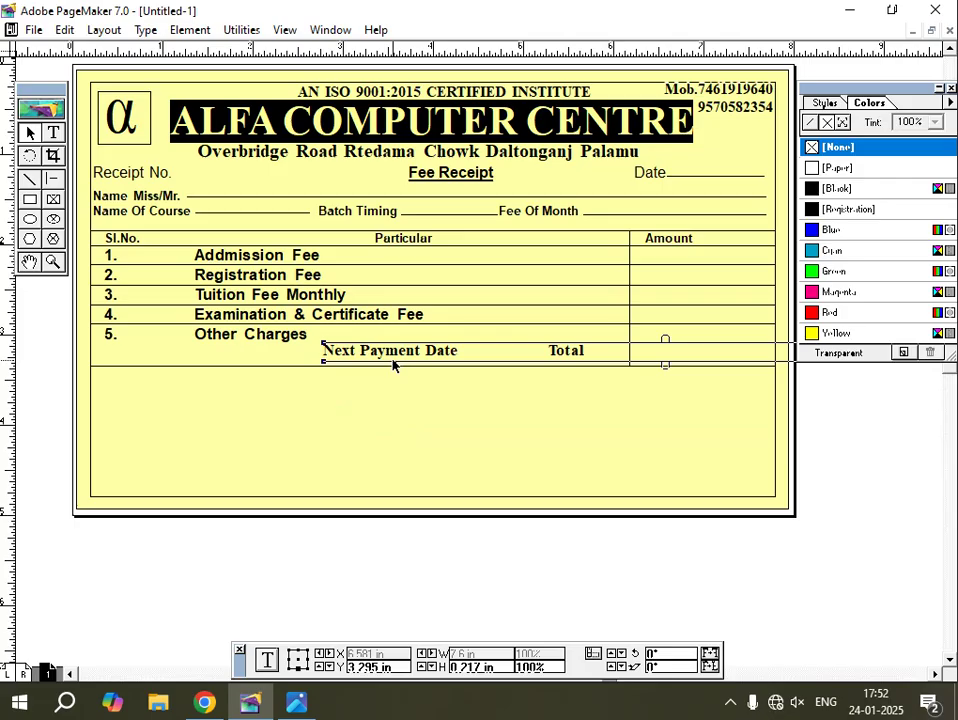
key("Right")
key("Right")
key("Right")
key("Right")
key("Right")
key("Right")
key("Right")
key("Right")
key("Right")
key("Right")
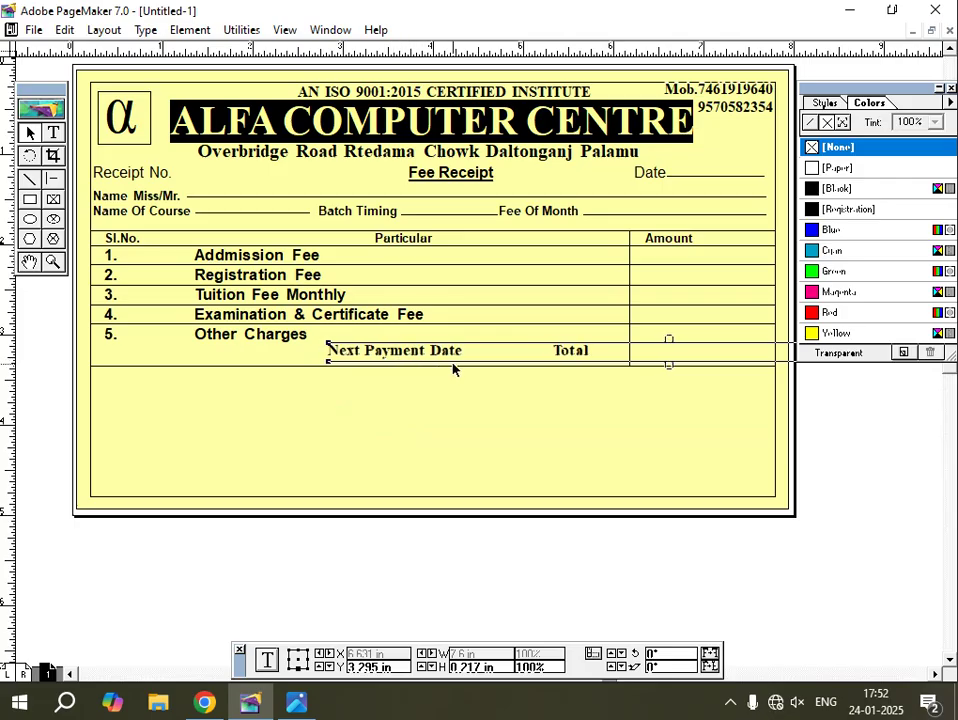
key("Right")
key("Right")
key("Right")
key("Right")
key("Right")
key("Right")
key("Right")
key("Right")
key("Right")
key("Right")
key("Right")
key("Right")
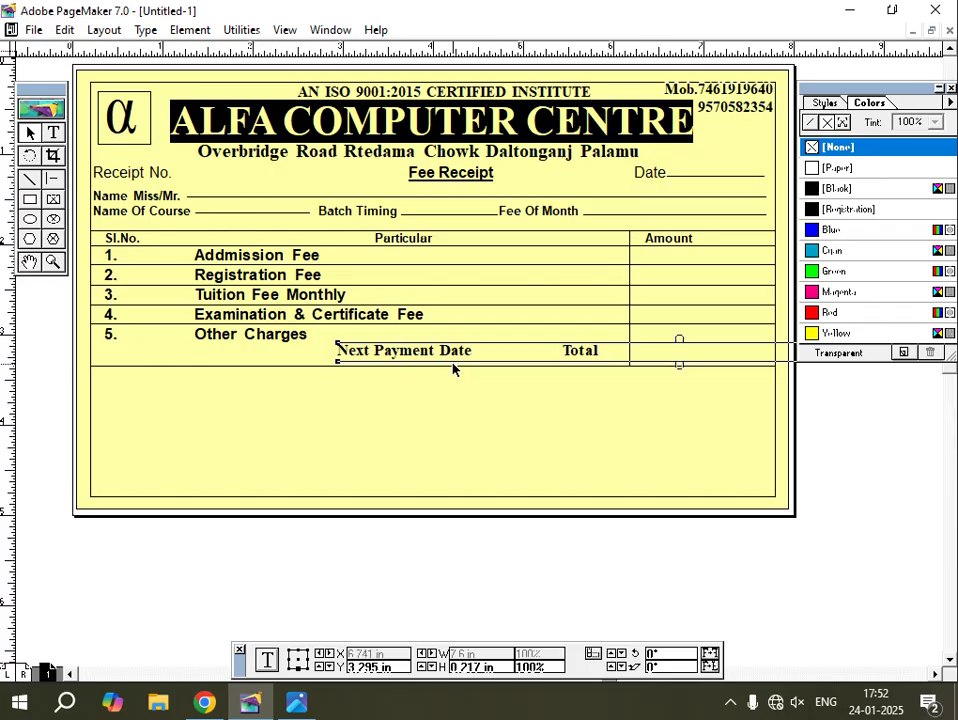
key("Right")
key("Right")
key("Right")
key("Right")
key("Right")
key("Right")
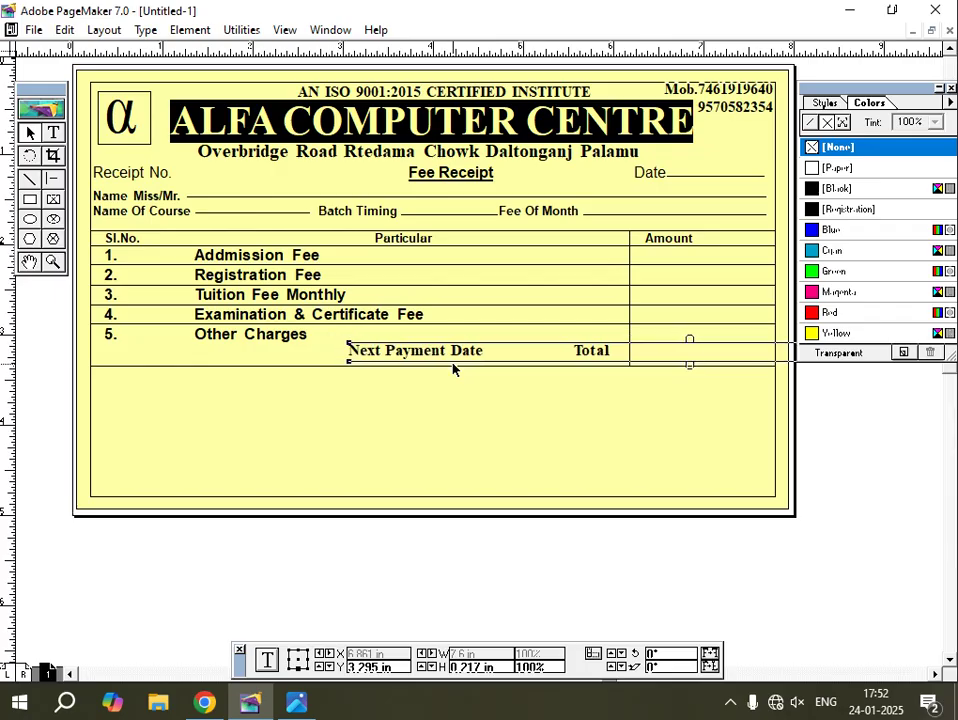
key("Down")
key("Down")
key("Down")
key("Right")
key("Down")
key("Down")
key("Down")
key("Down")
key("Down")
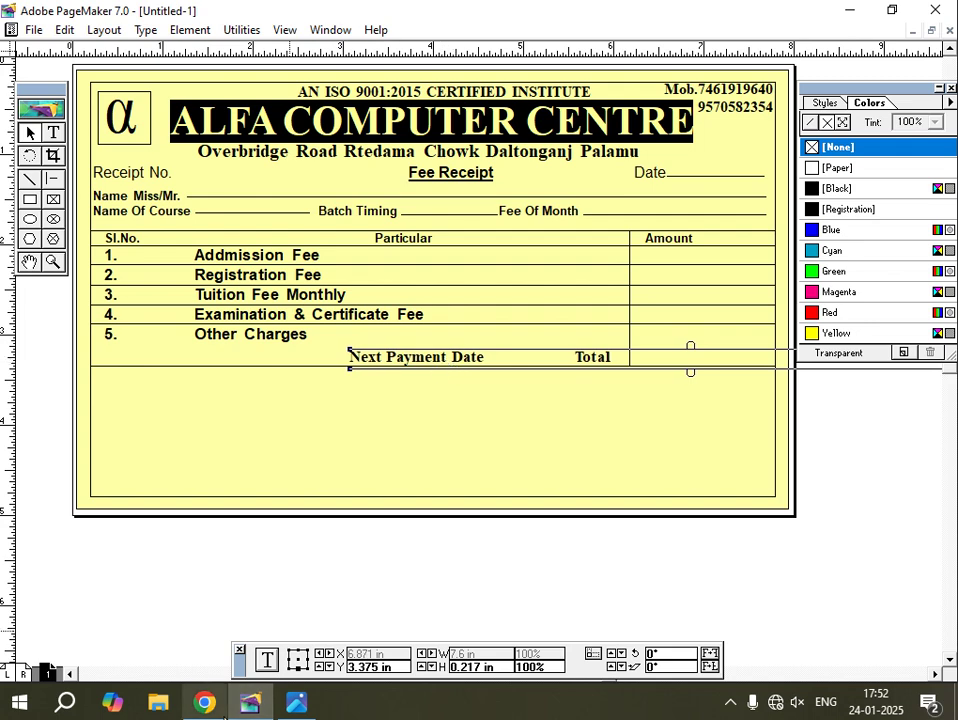
left_click(296, 703)
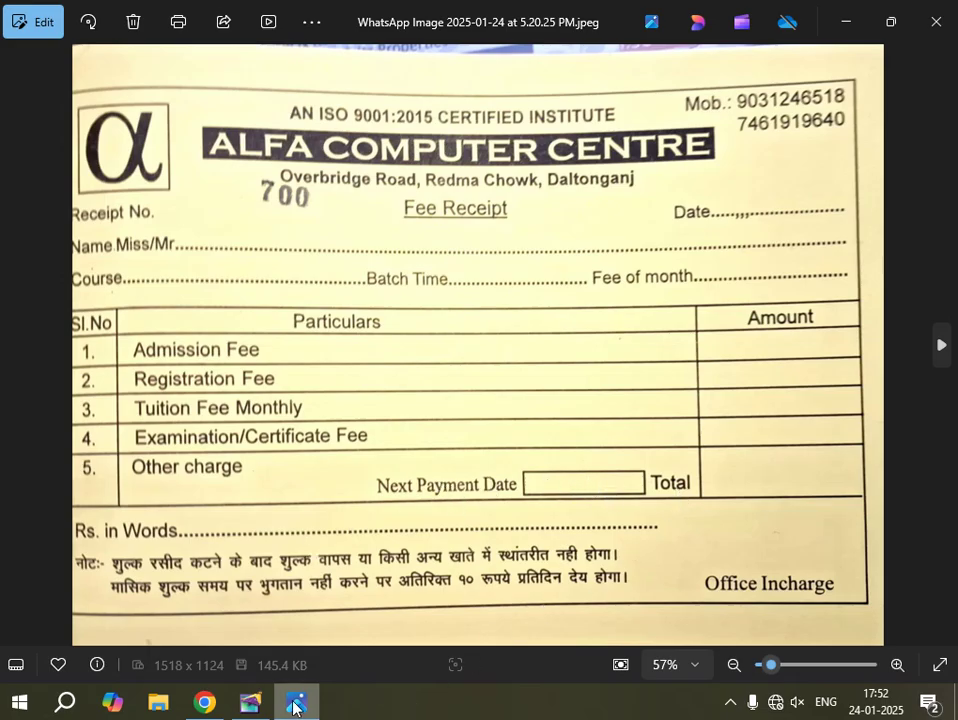
left_click(250, 703)
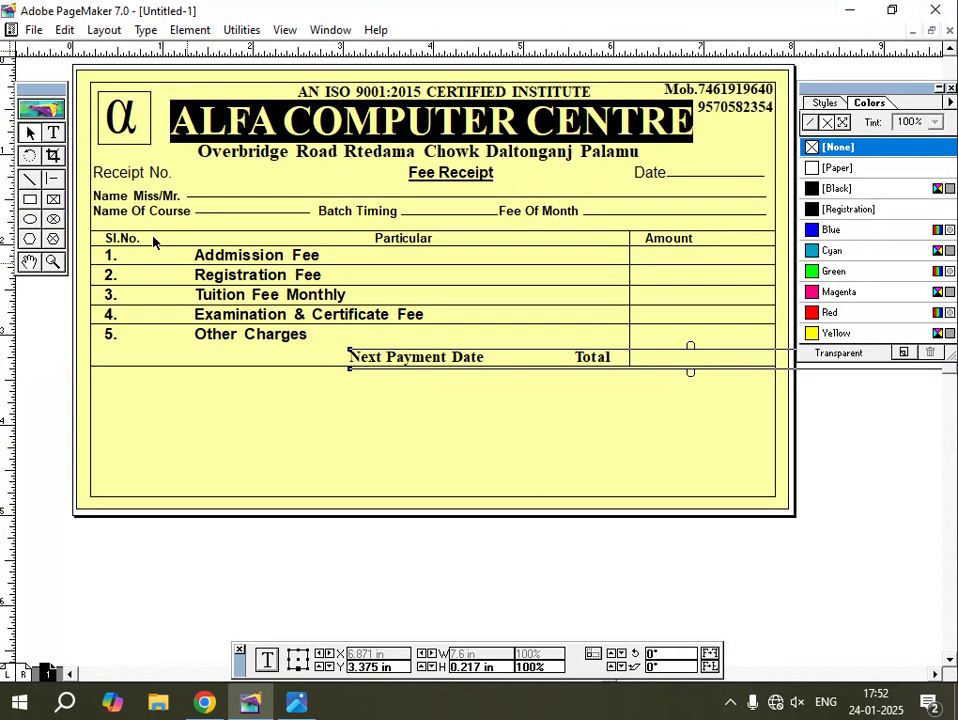
Draw a small empty box between Next Payment Date and Total, nudged down into line.
left_click(31, 200)
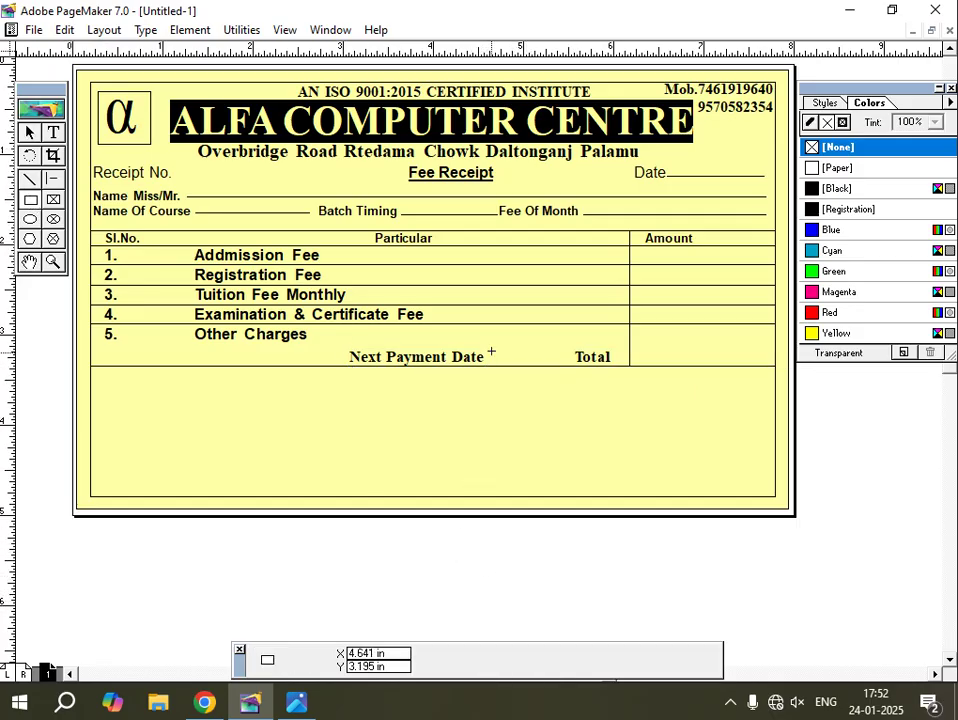
left_click_drag(492, 342, 571, 361)
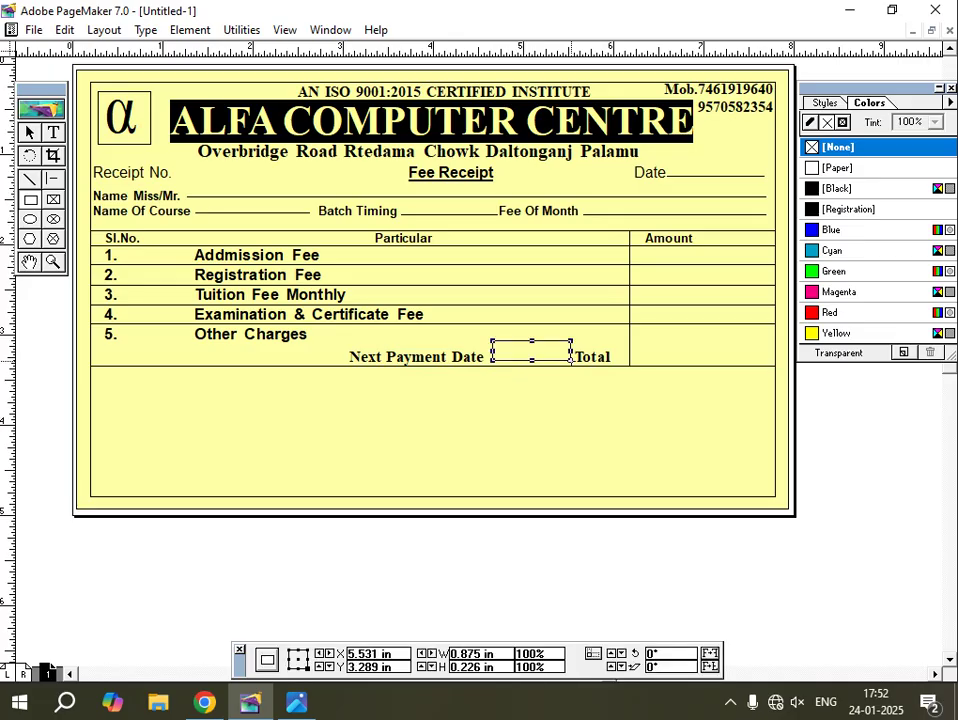
key("Down")
key("Down")
key("Down")
key("Down")
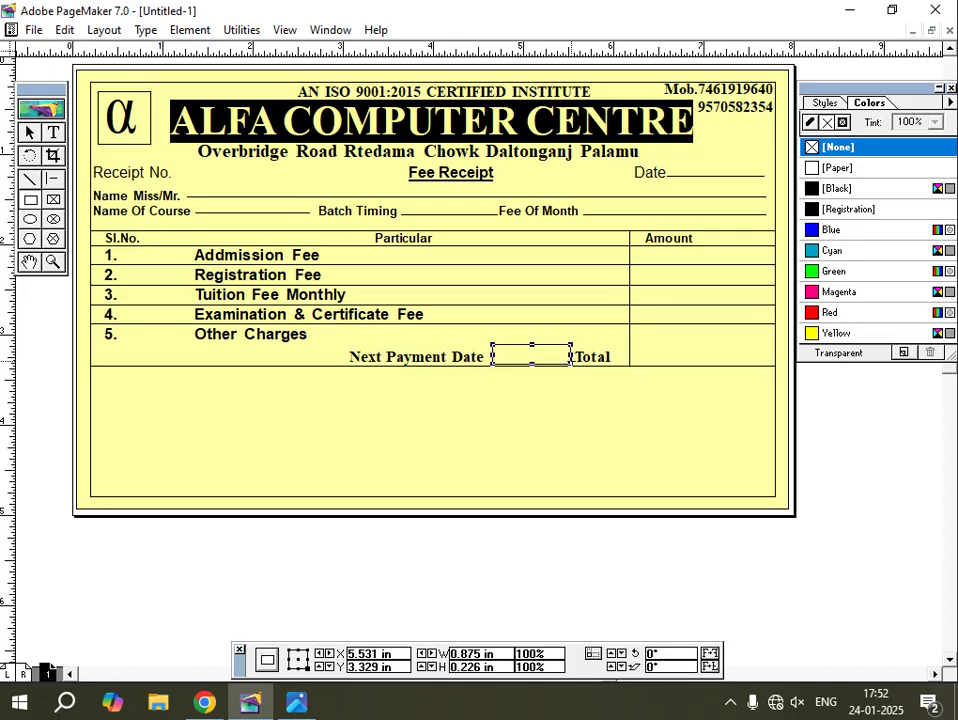
left_click(296, 702)
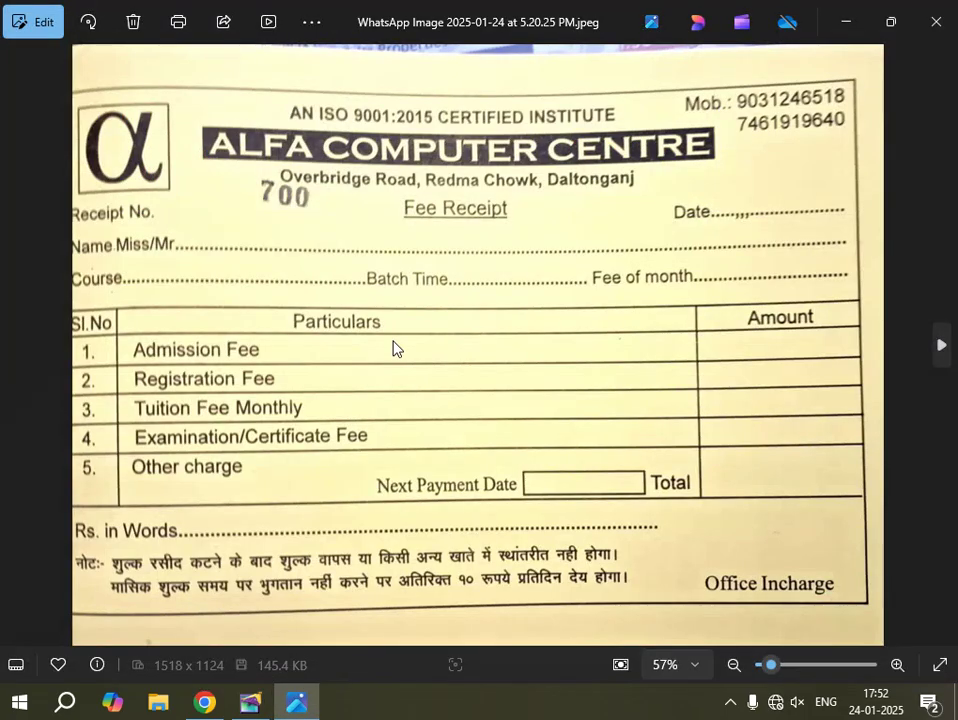
left_click(252, 702)
left_click(298, 704)
left_click(250, 702)
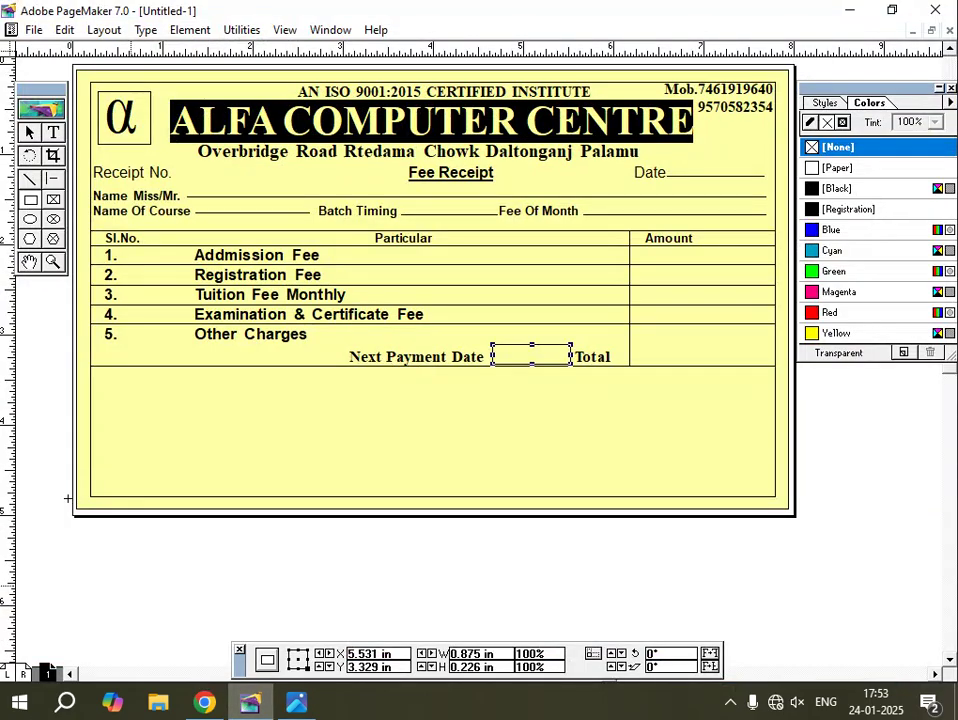
left_click(44, 180)
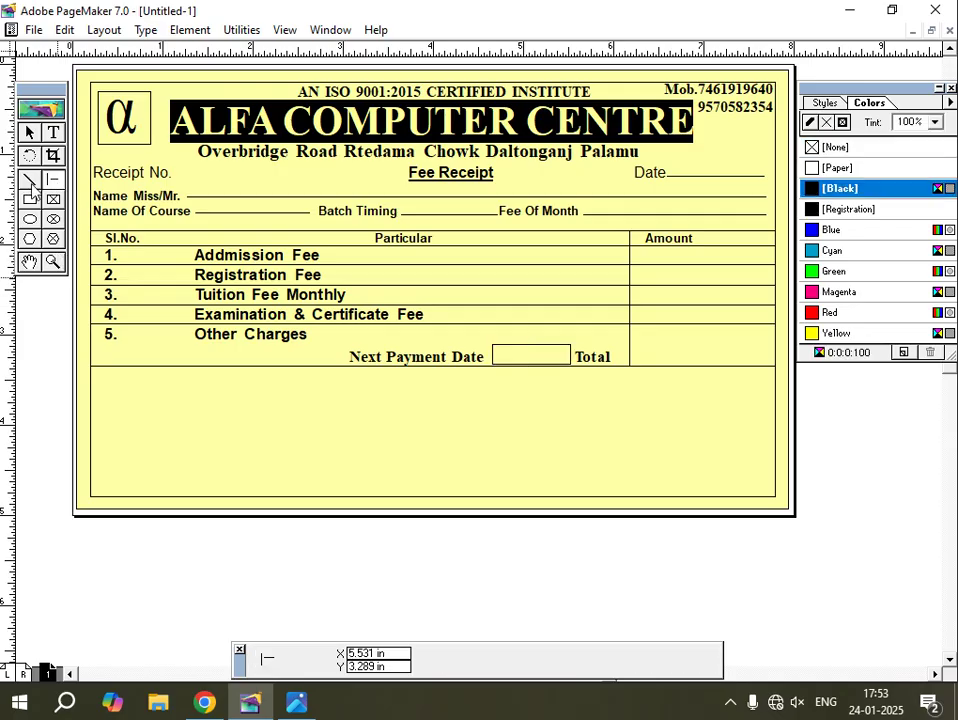
Draw a vertical divider after the Sl.No. column, running down the full table height.
left_click_drag(153, 228, 171, 367)
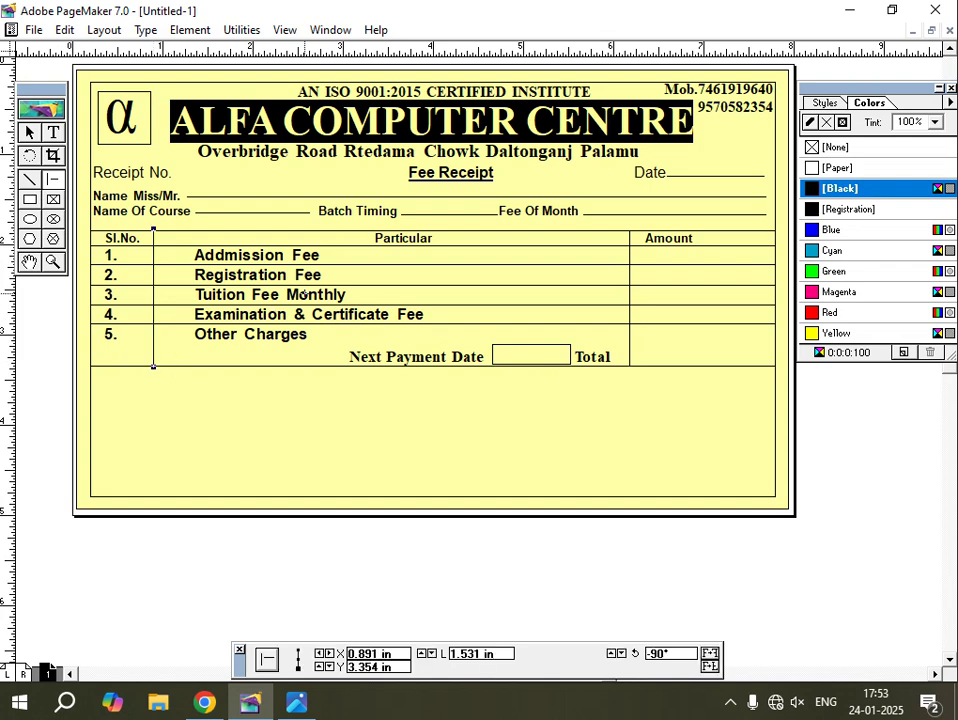
left_click(286, 571)
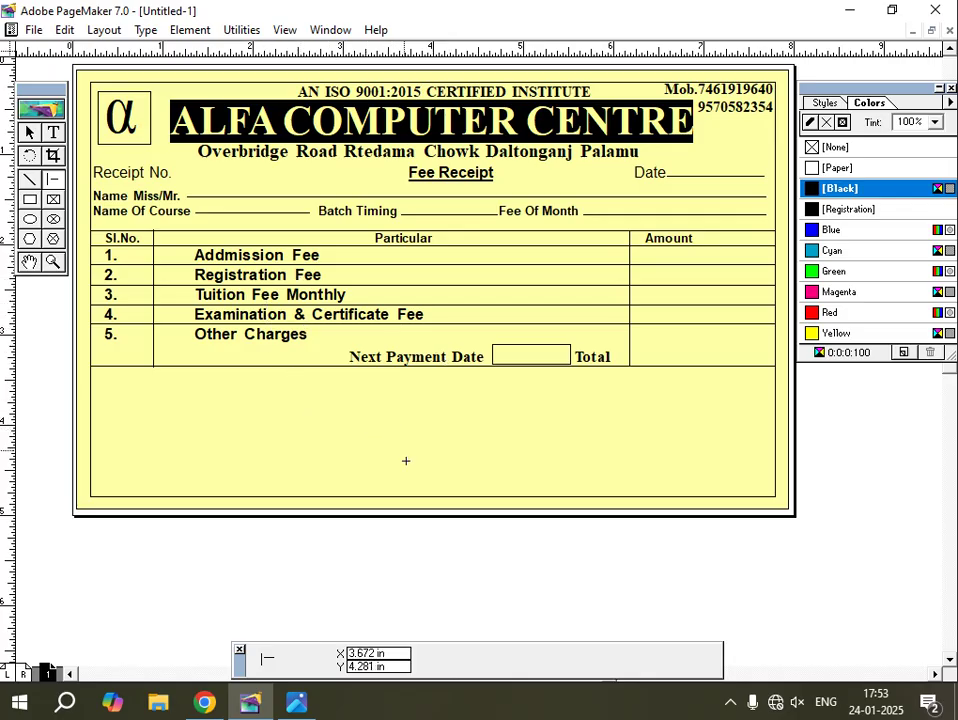
left_click(296, 706)
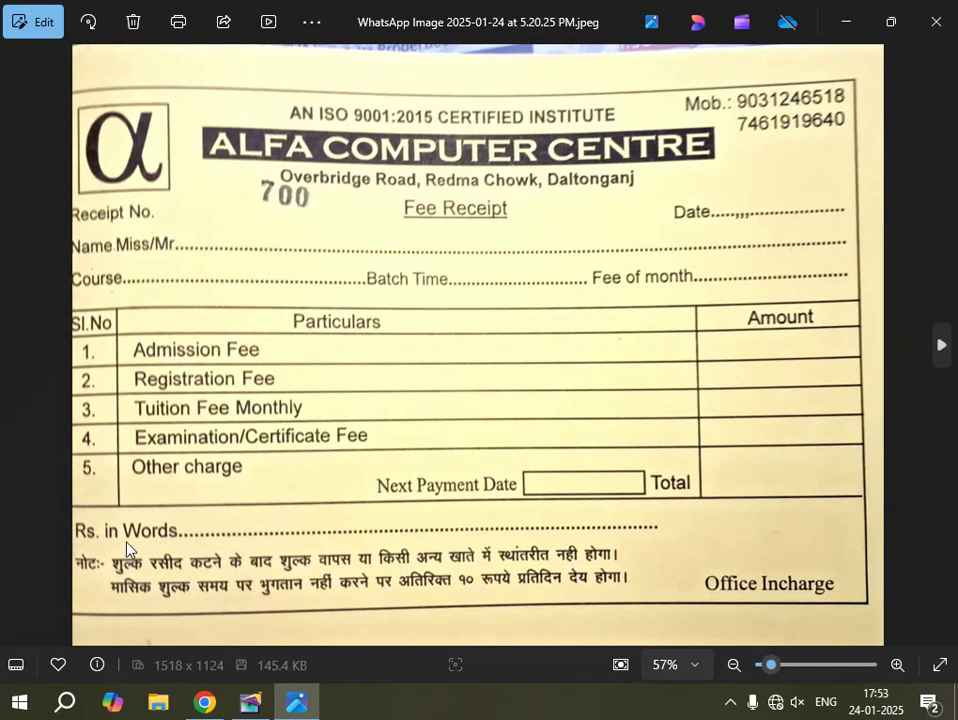
key("alt+Tab")
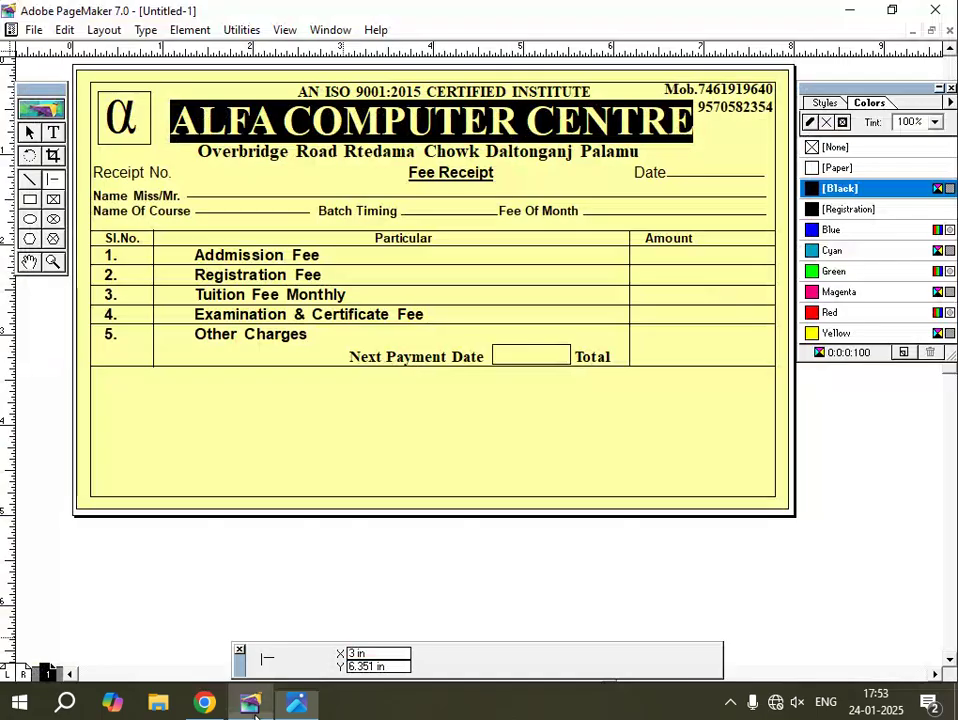
left_click(53, 132)
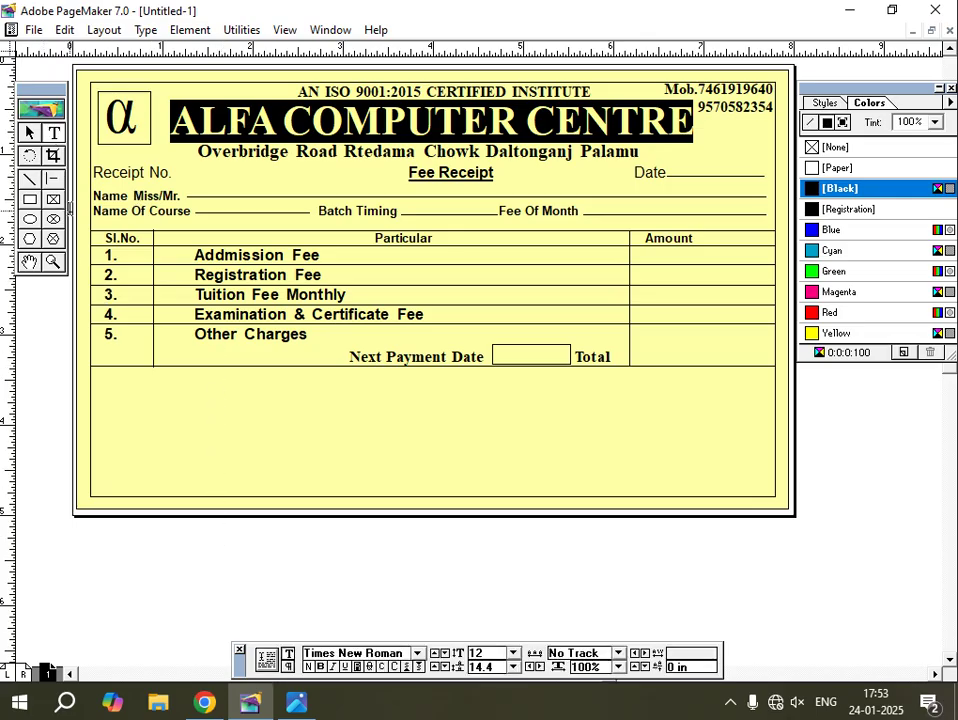
Copy the Receipt No. line below the table and retype it as 'Rs. in Word' with dots.
left_click(30, 132)
left_click(125, 174)
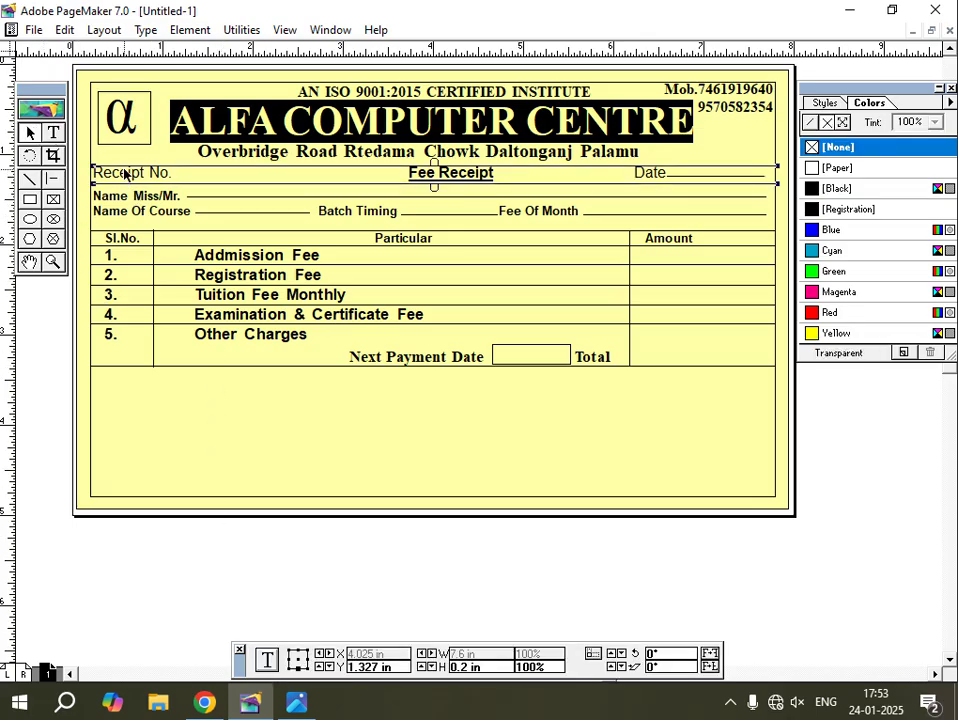
left_click_drag(125, 174, 130, 388)
left_click(48, 134)
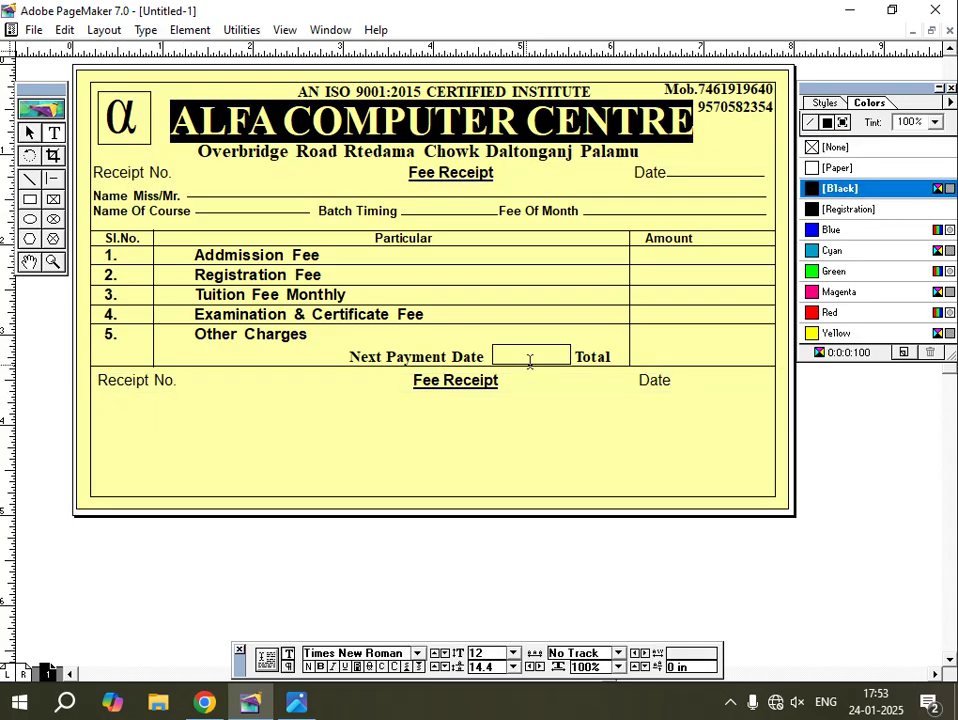
left_click_drag(671, 381, 97, 381)
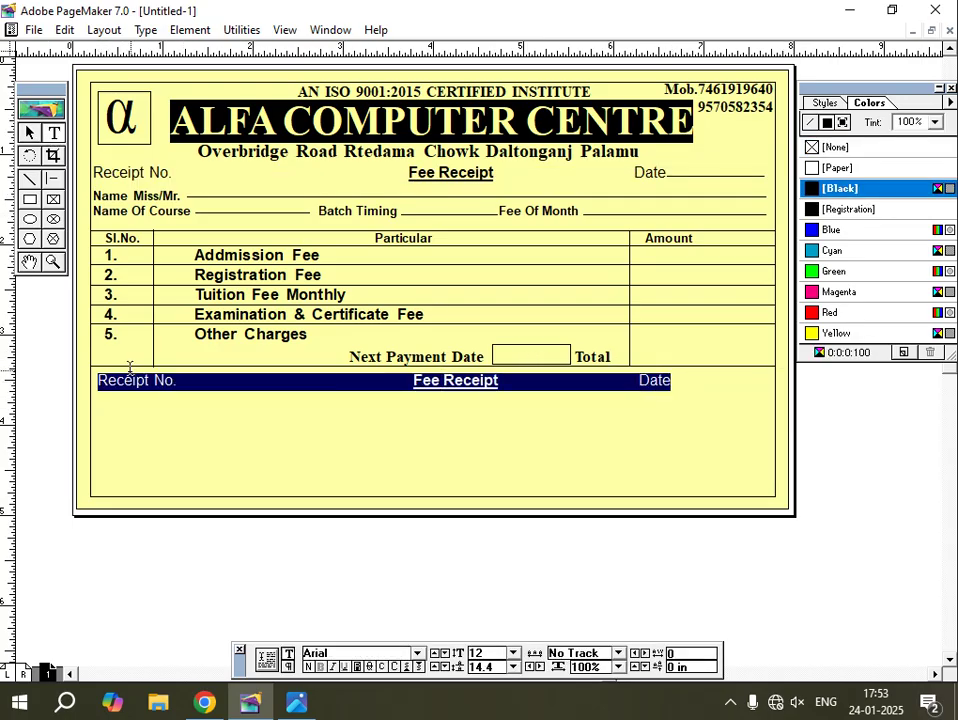
type("Rs. i")
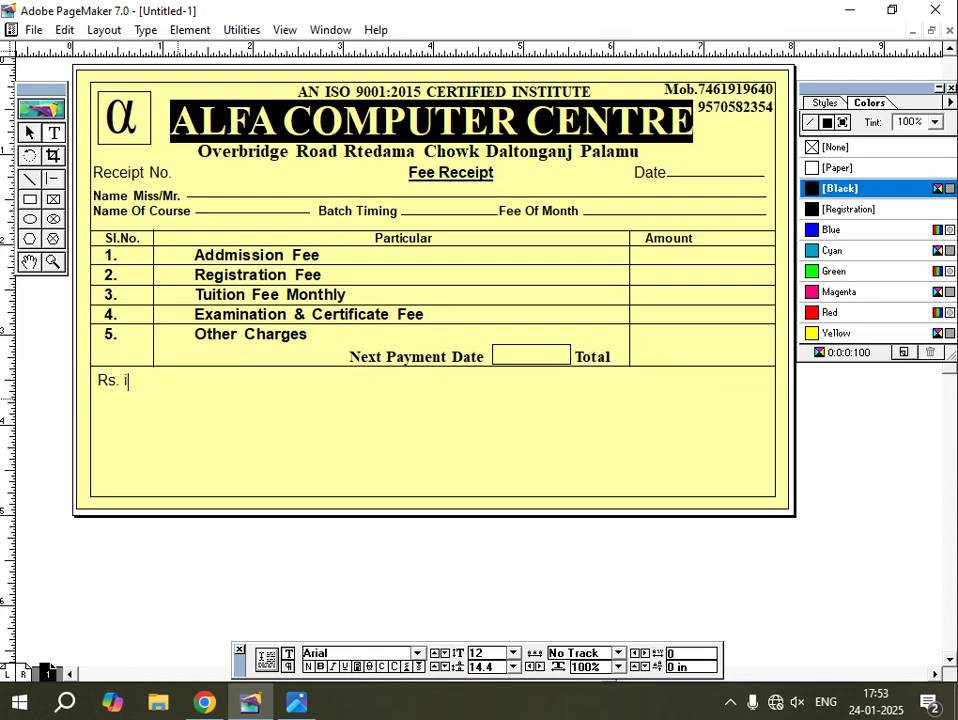
type("n Word..................................................................................................................................")
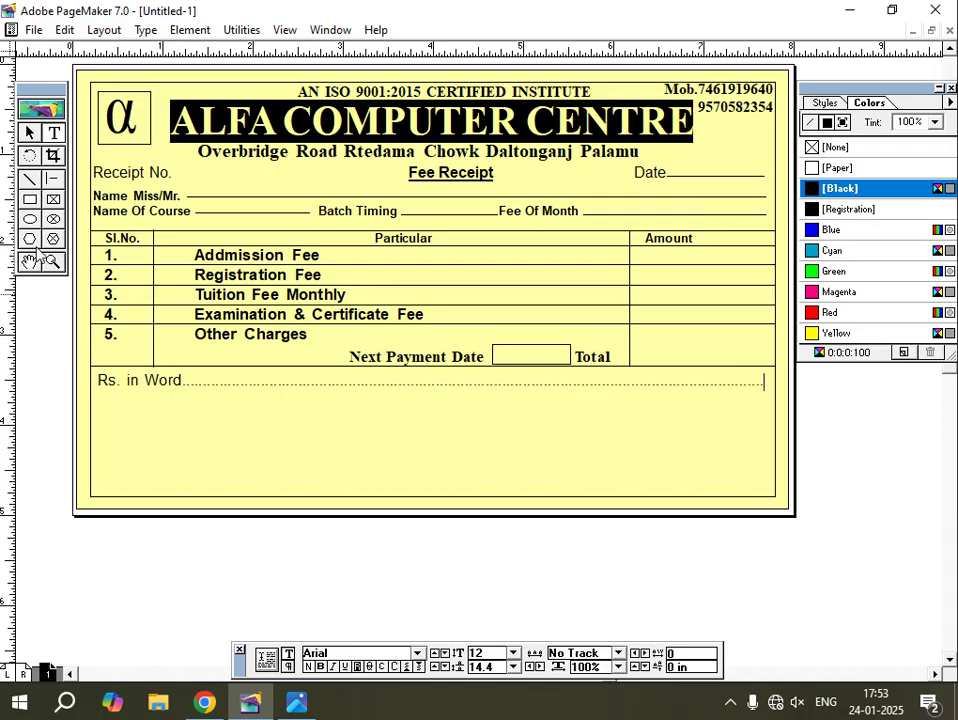
left_click(33, 134)
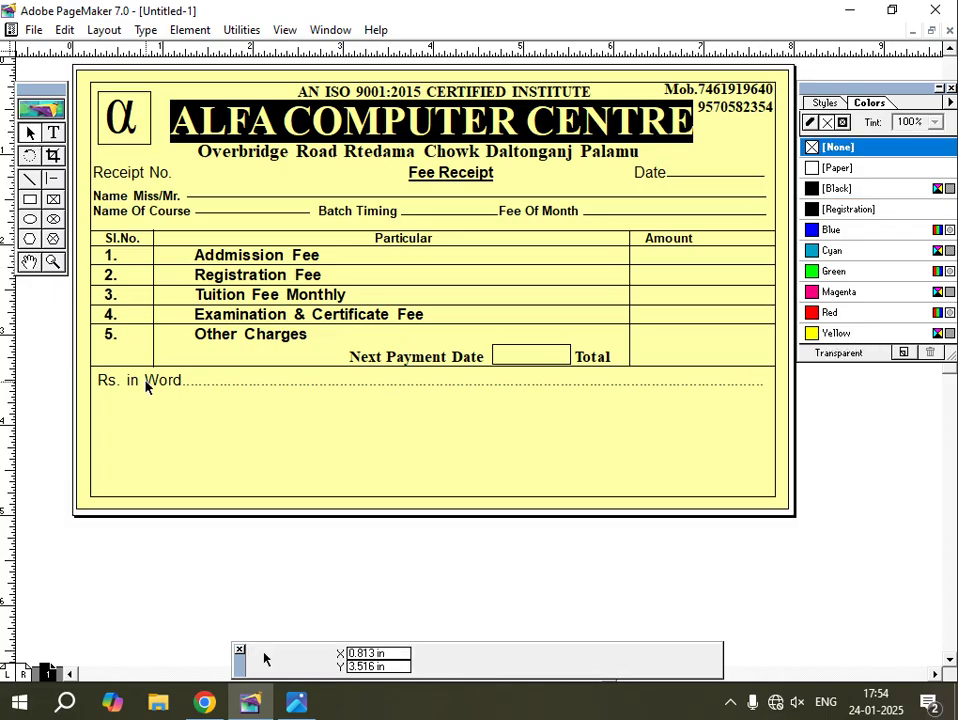
left_click_drag(139, 381, 136, 383)
Make the Rs. in Word line 11 pt bold and lengthen its dotted leader.
left_click(53, 133)
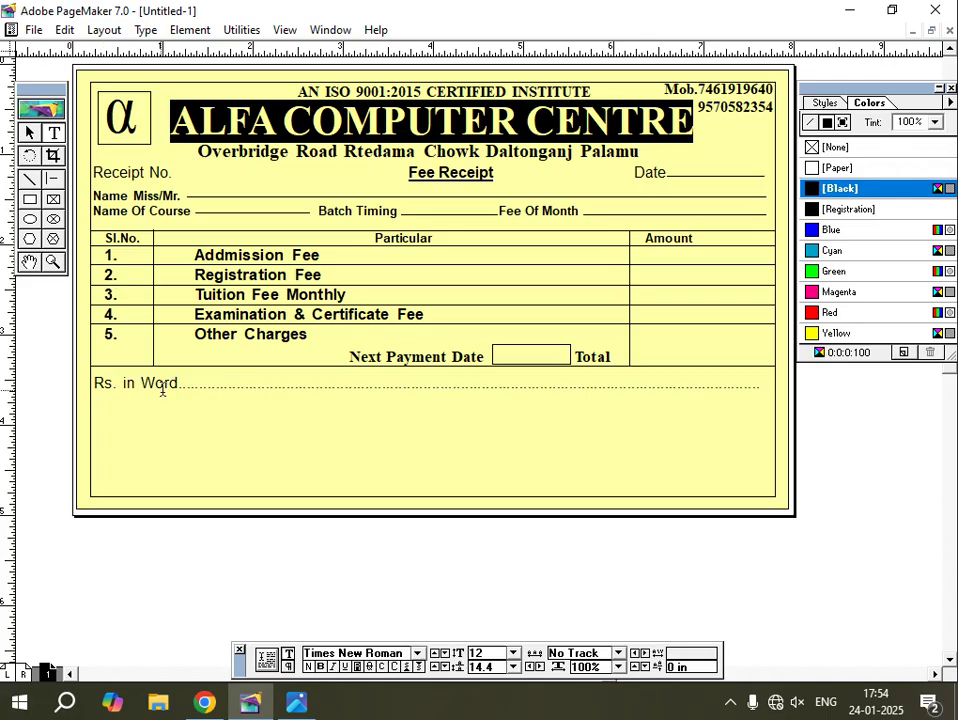
key("ctrl+a")
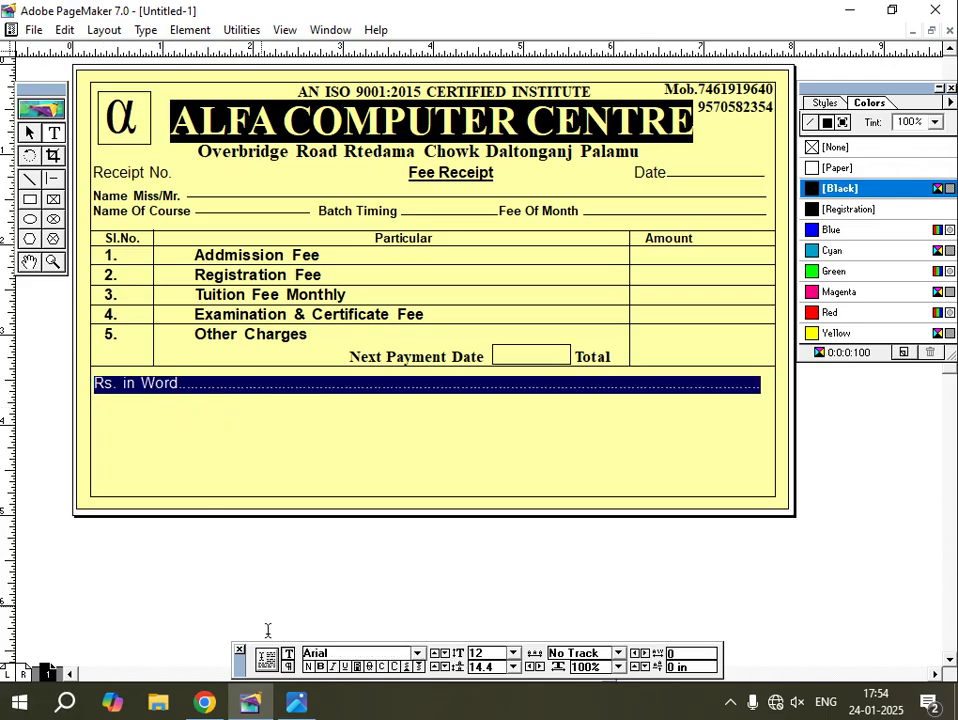
key("ctrl+shift+comma")
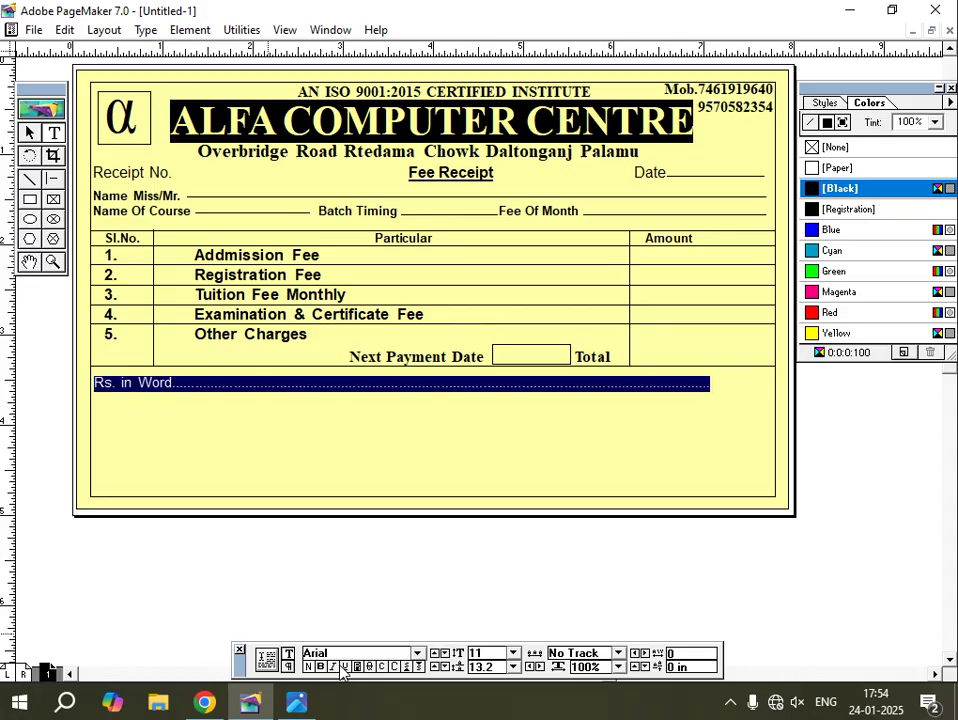
left_click(320, 667)
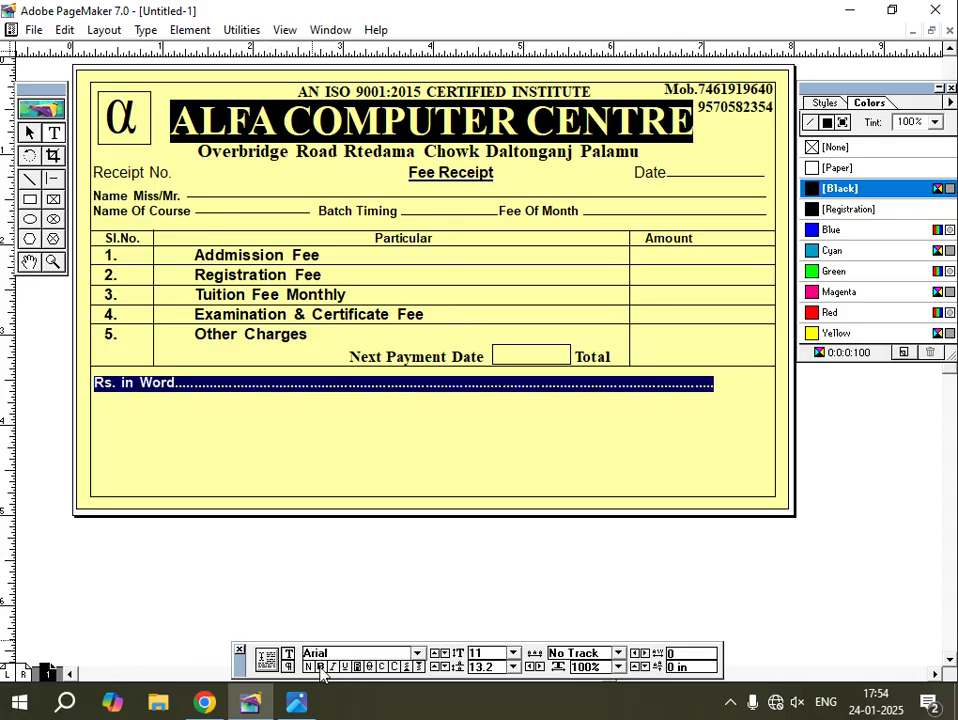
left_click(716, 386)
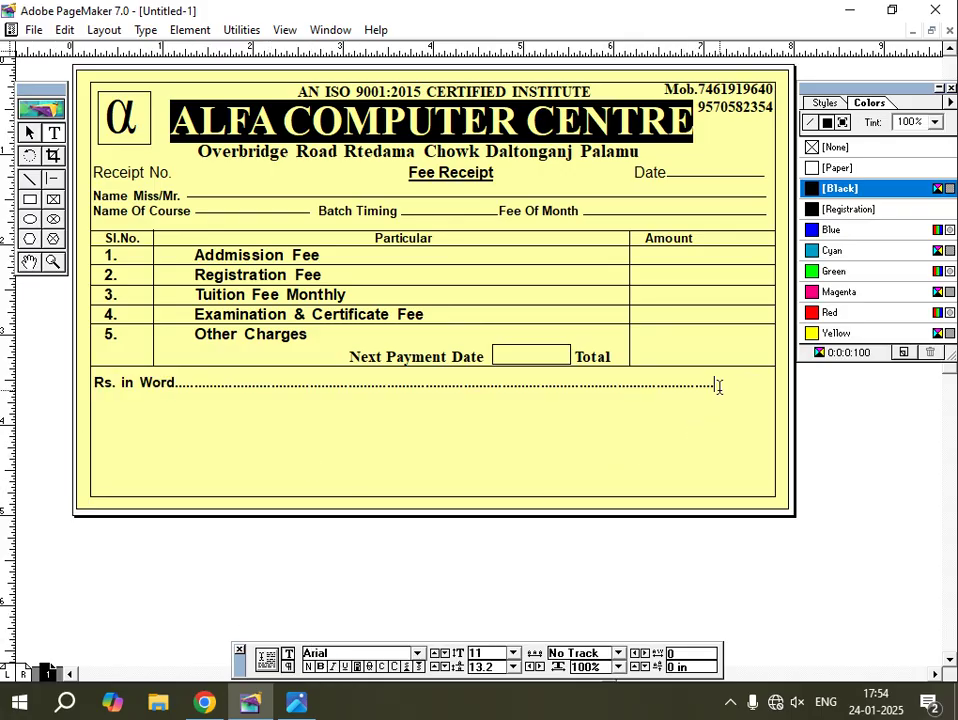
type("..................")
left_click(296, 702)
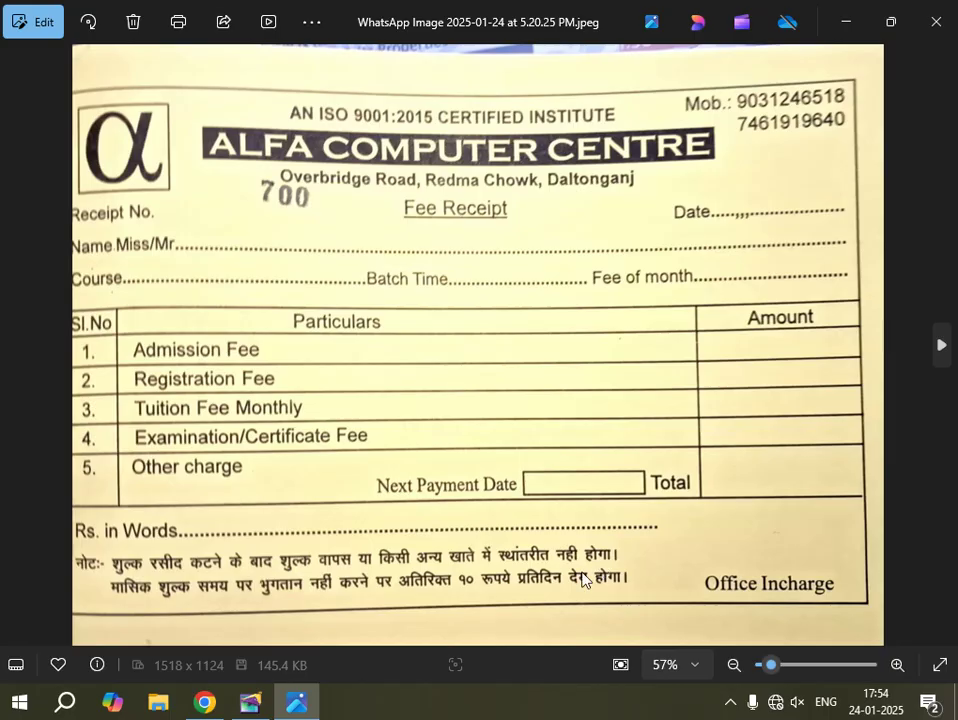
left_click(253, 707)
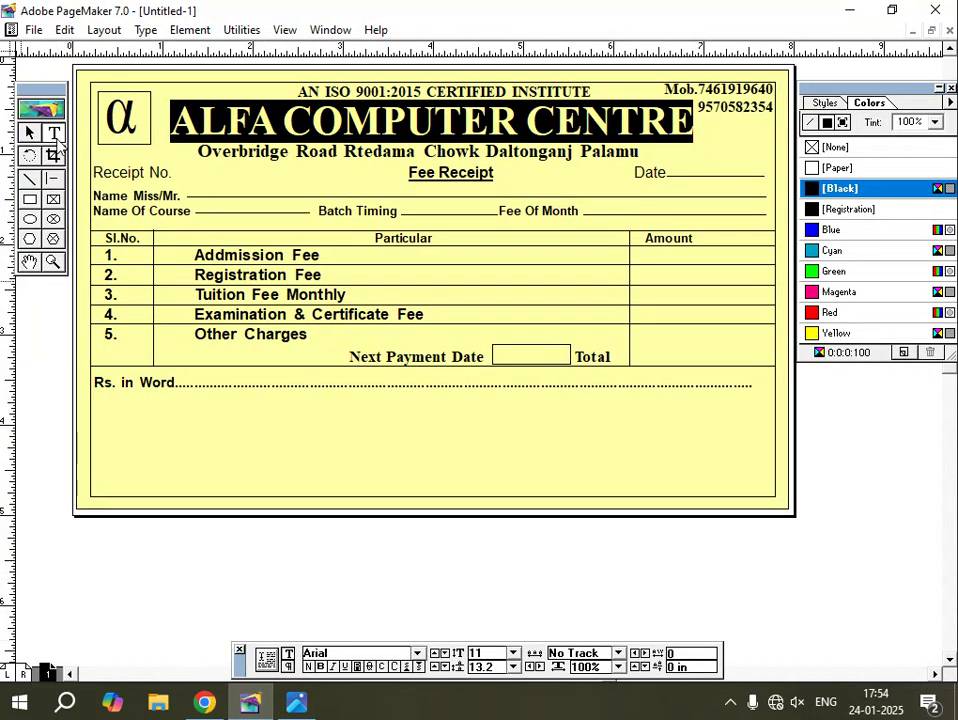
left_click(54, 133)
Type a bold 'Note:-' label on the pasteboard below the page.
left_click(270, 561)
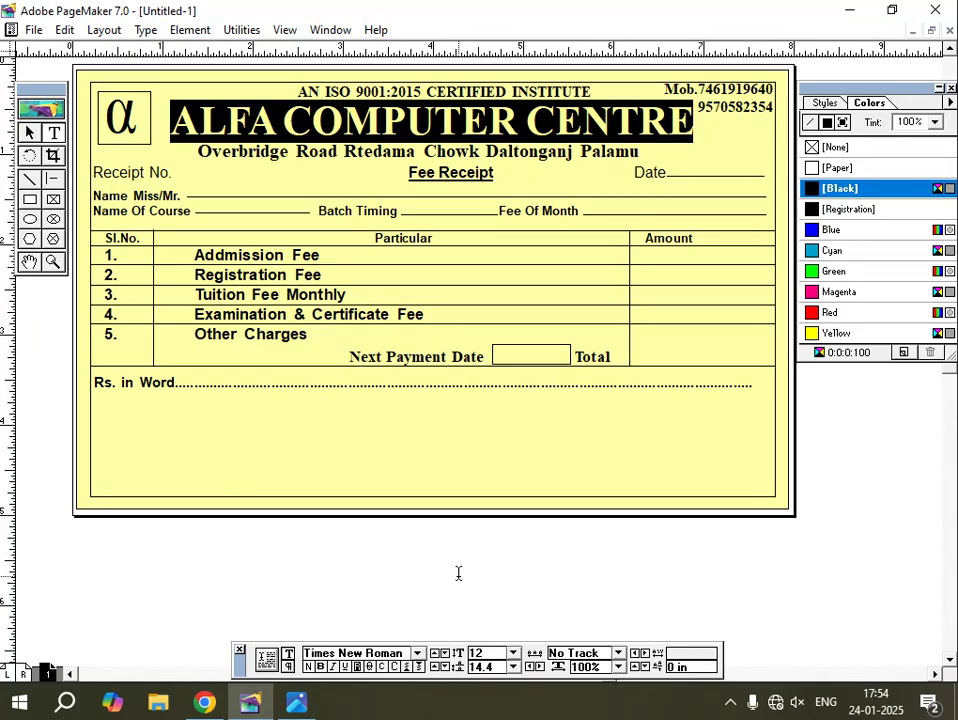
type("Note:-")
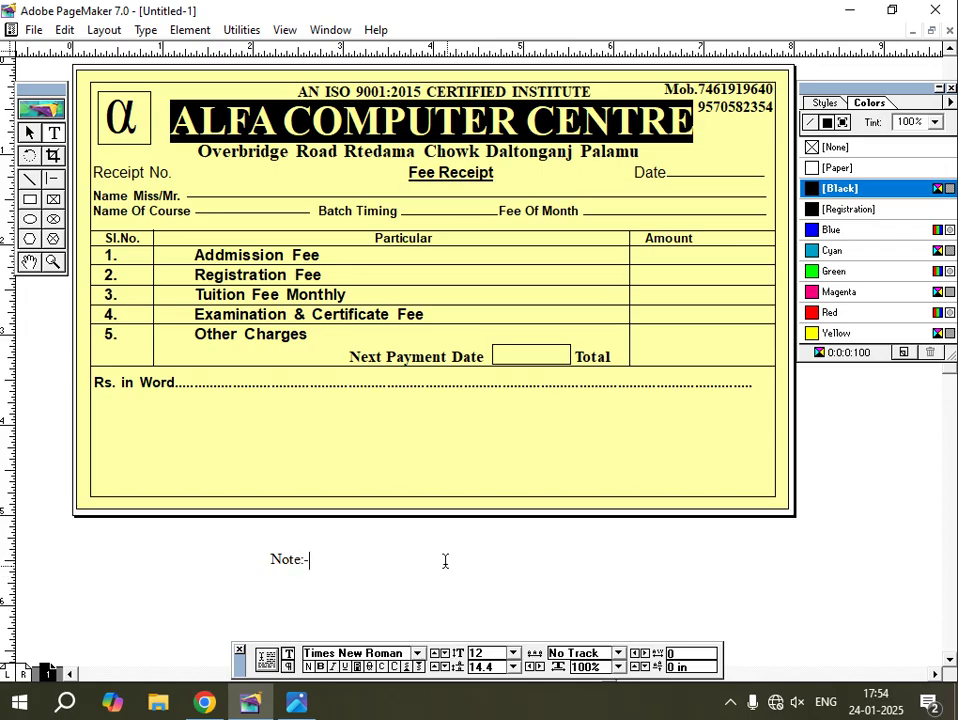
key("ctrl+a")
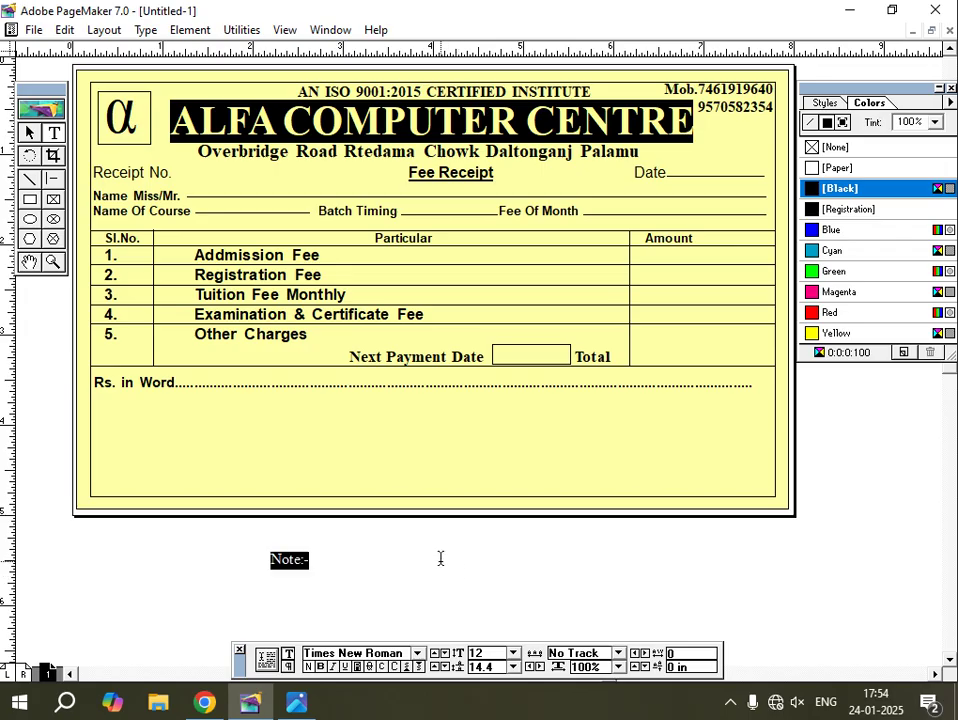
left_click(320, 666)
Move the Note:- block under Rs. in Word and narrow it to about 5.9 inches.
left_click(29, 132)
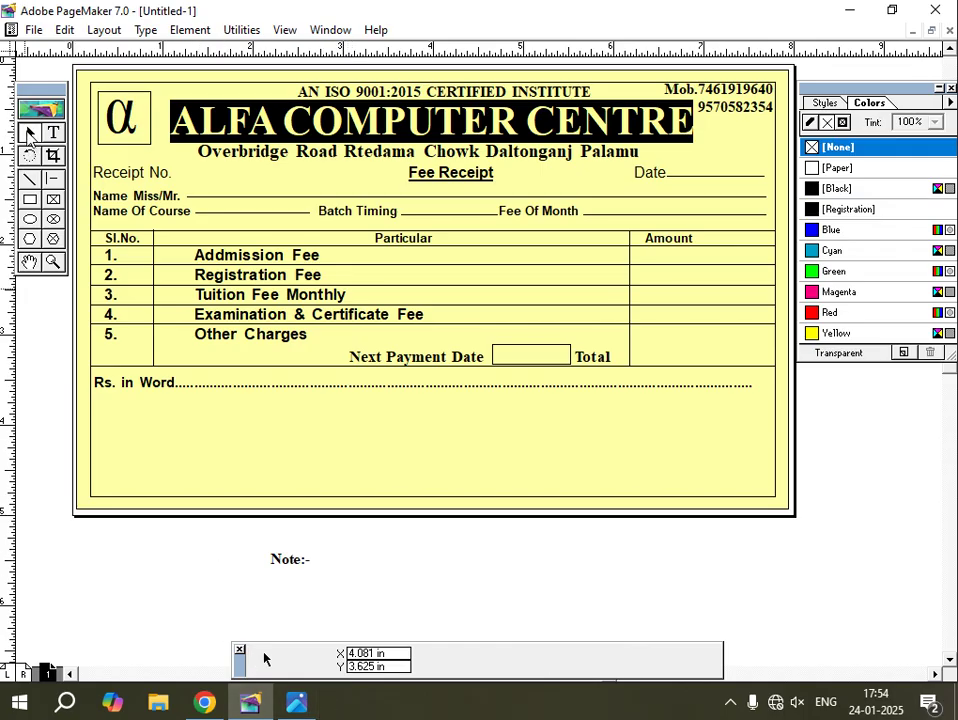
left_click(290, 565)
left_click_drag(290, 565, 113, 418)
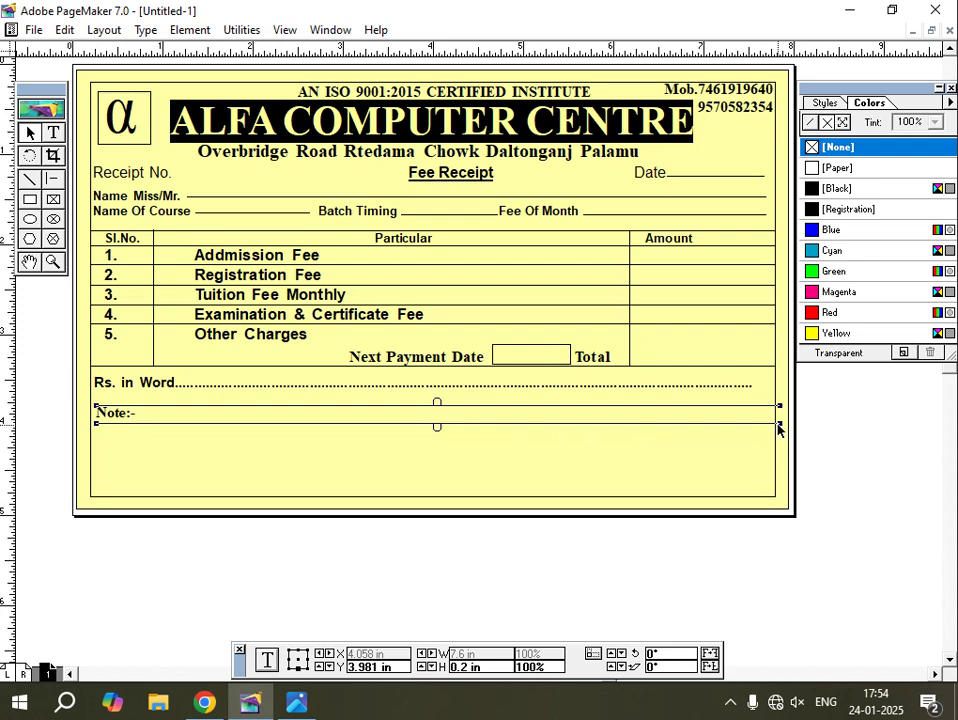
left_click_drag(779, 428, 628, 435)
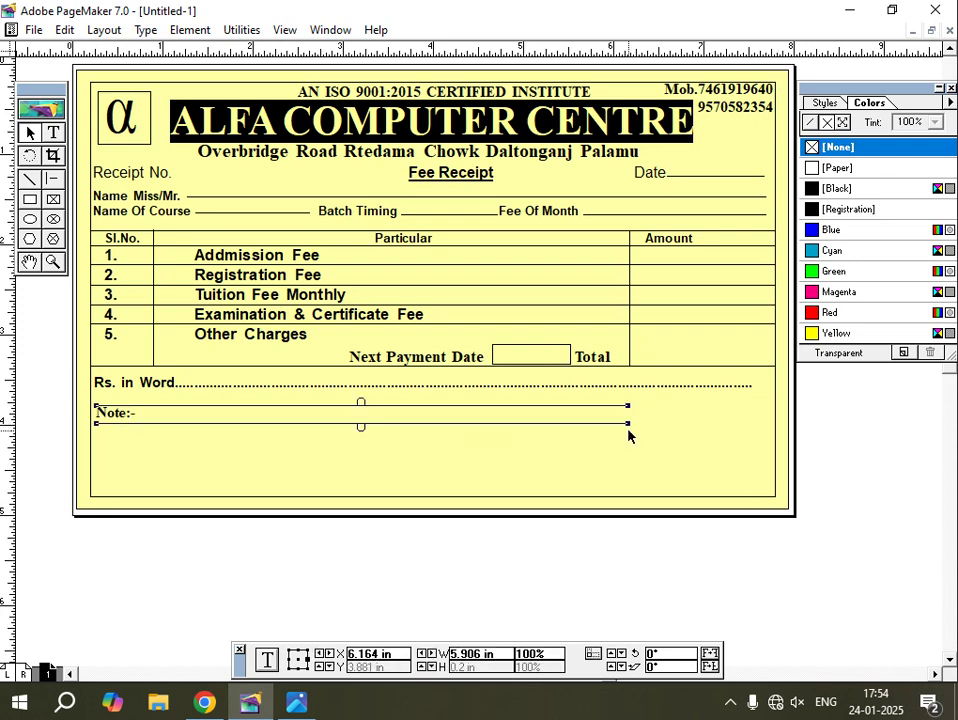
key("Left")
key("Left")
key("Left")
key("Left")
key("Down")
key("Down")
key("Down")
key("Down")
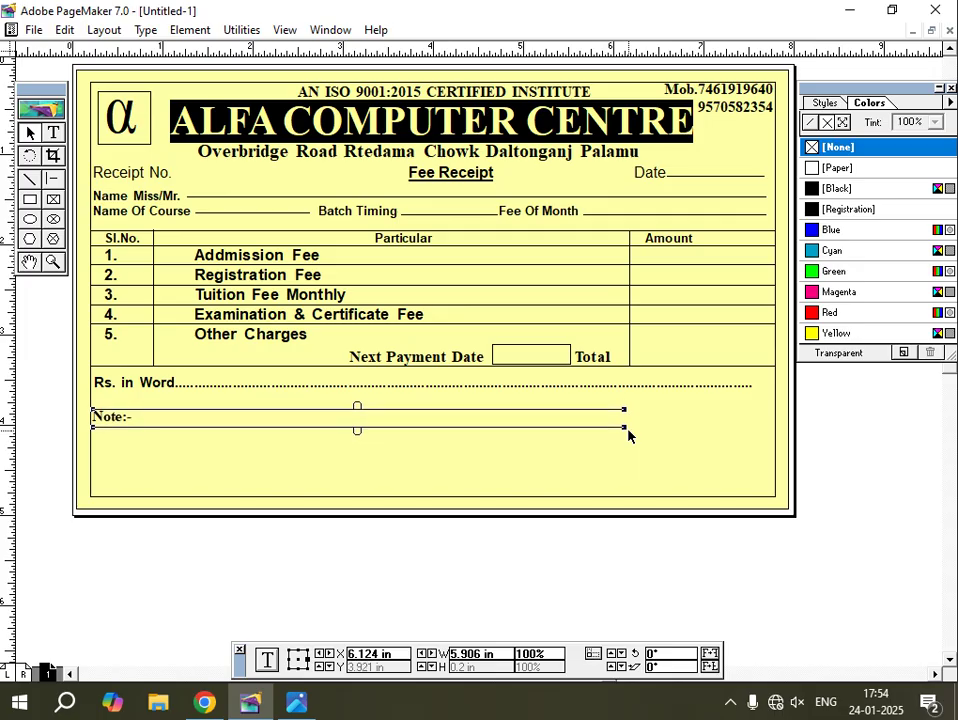
Add the i) and ii) entries after Note:-.
left_click(54, 135)
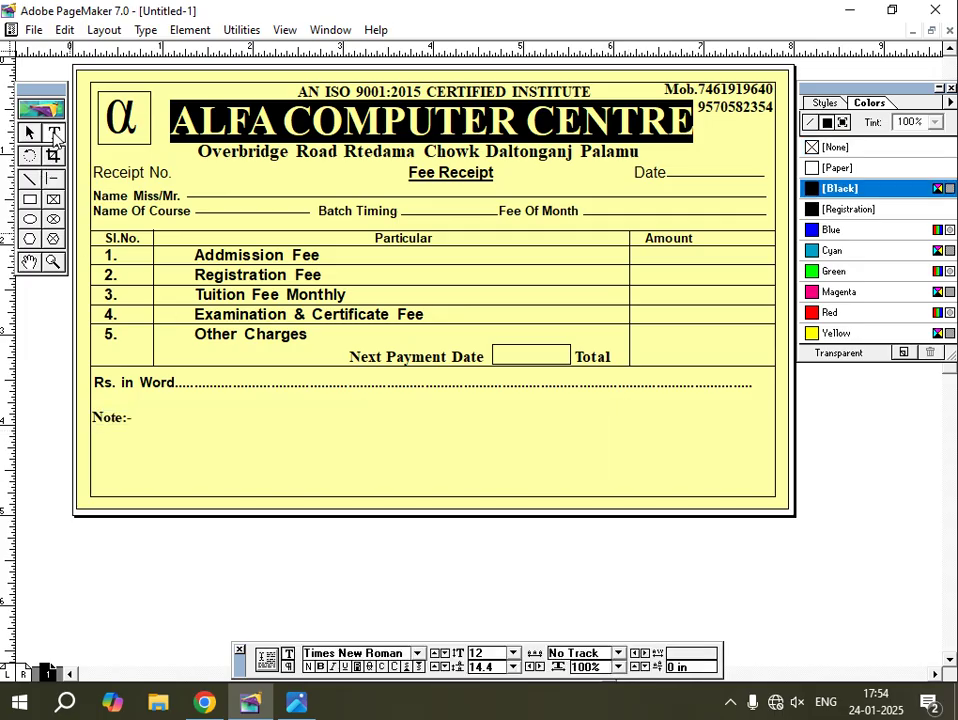
left_click(143, 417)
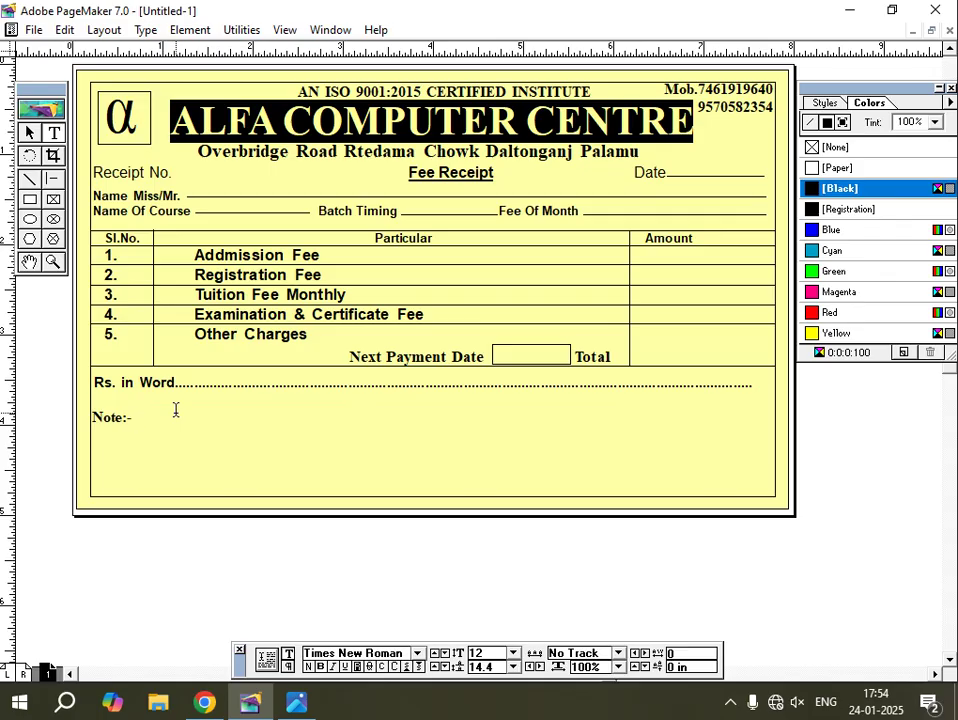
type("i")
left_click(296, 703)
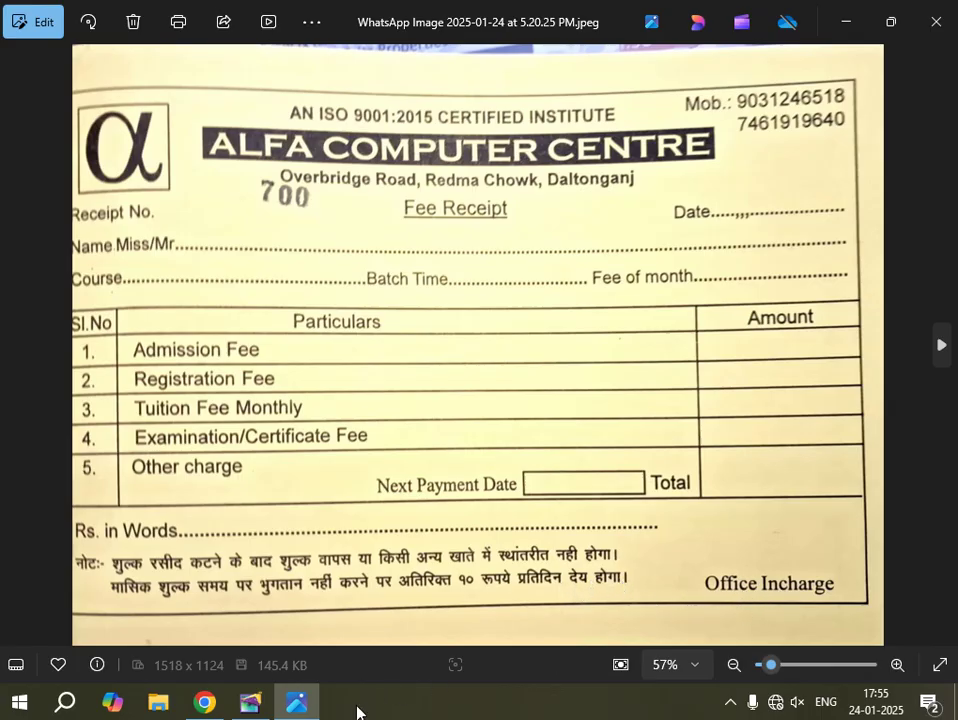
left_click(249, 704)
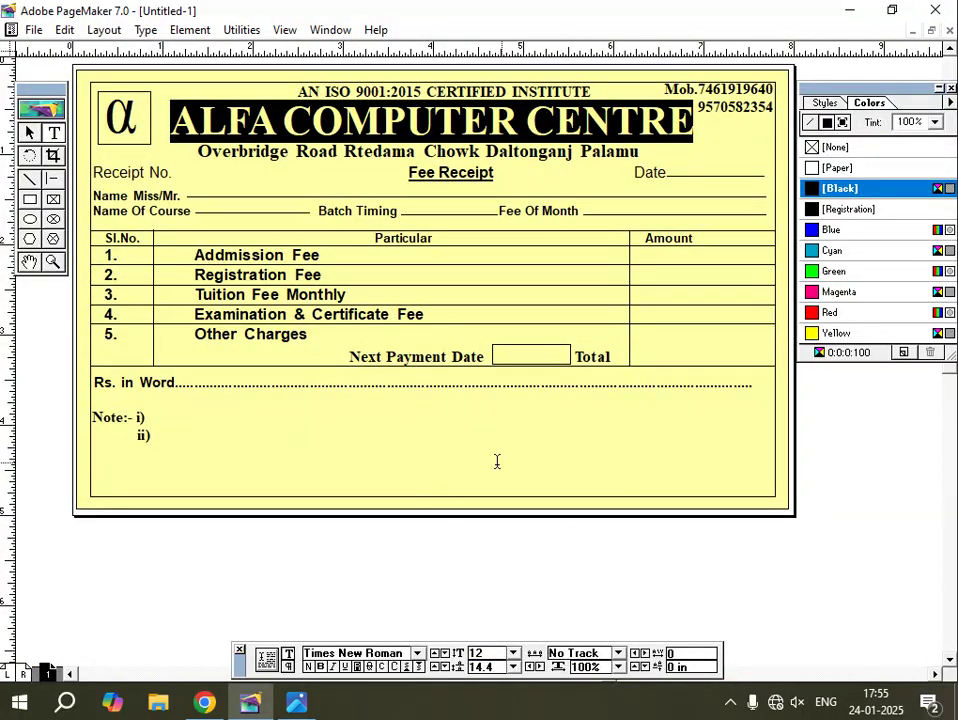
Type 'Office Incharge' in a new text block below the page.
left_click(29, 132)
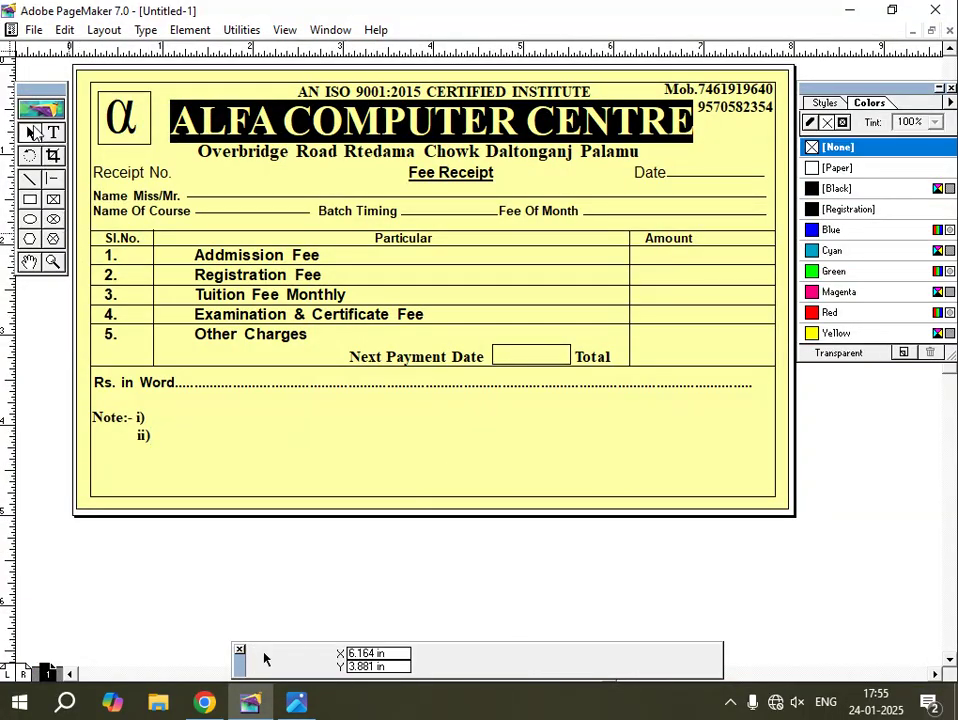
left_click(106, 424)
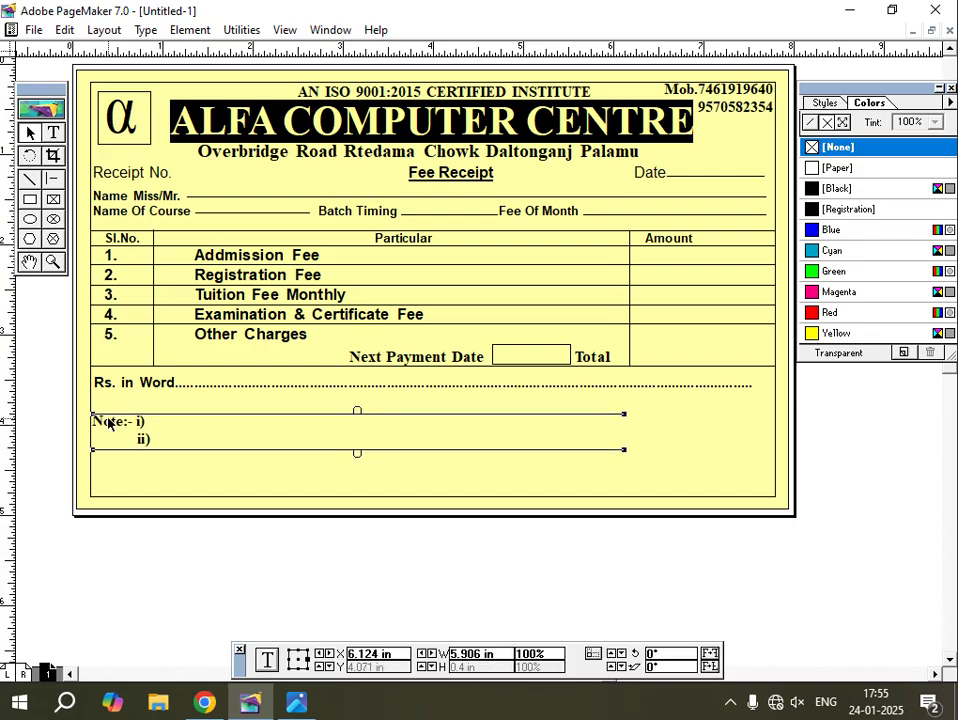
left_click(53, 132)
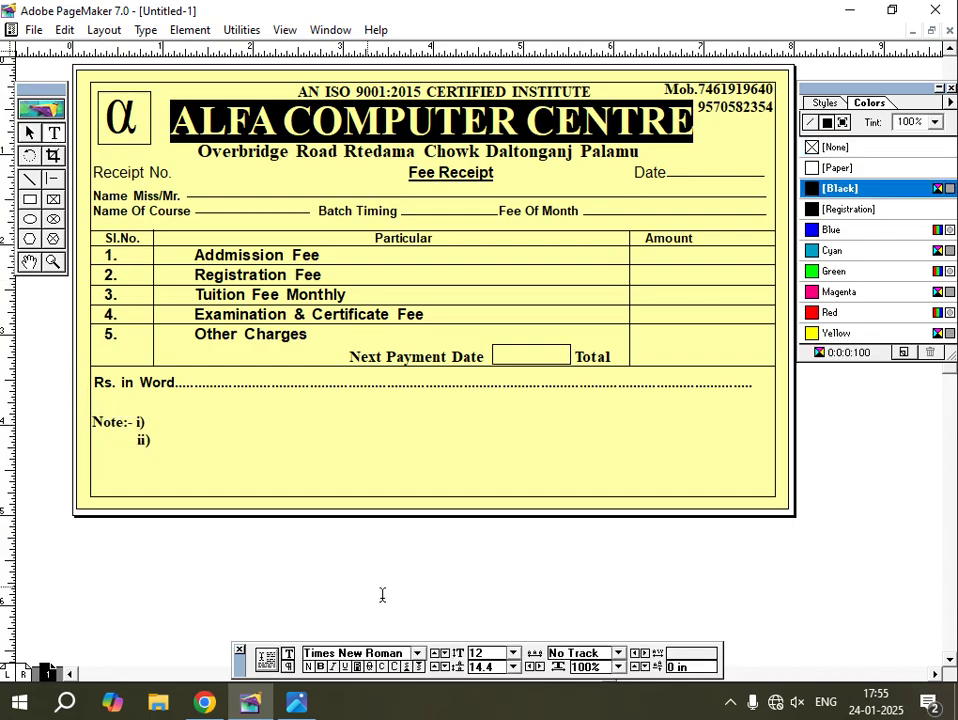
left_click(416, 580)
type("0")
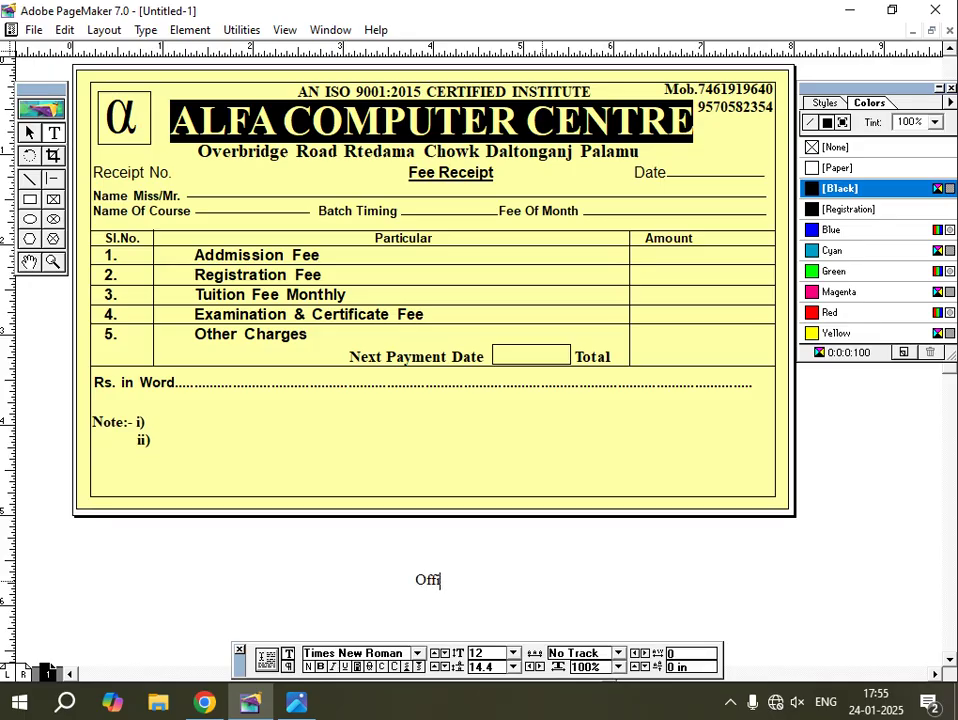
type("ffice Incharge")
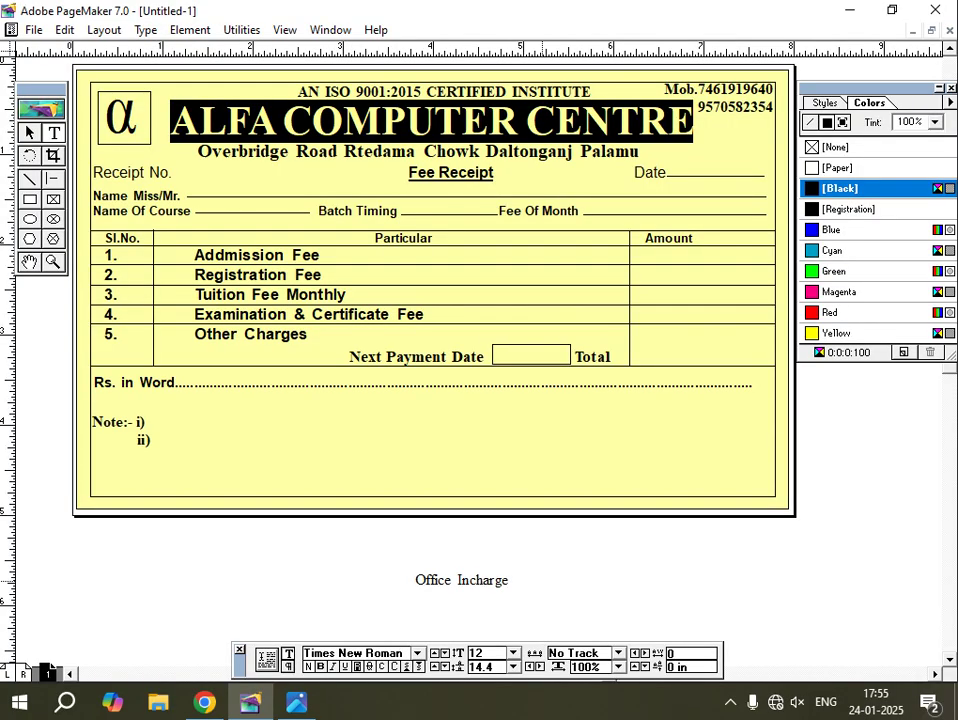
Format Office Incharge as Arial 16 pt bold.
triple_click(541, 578)
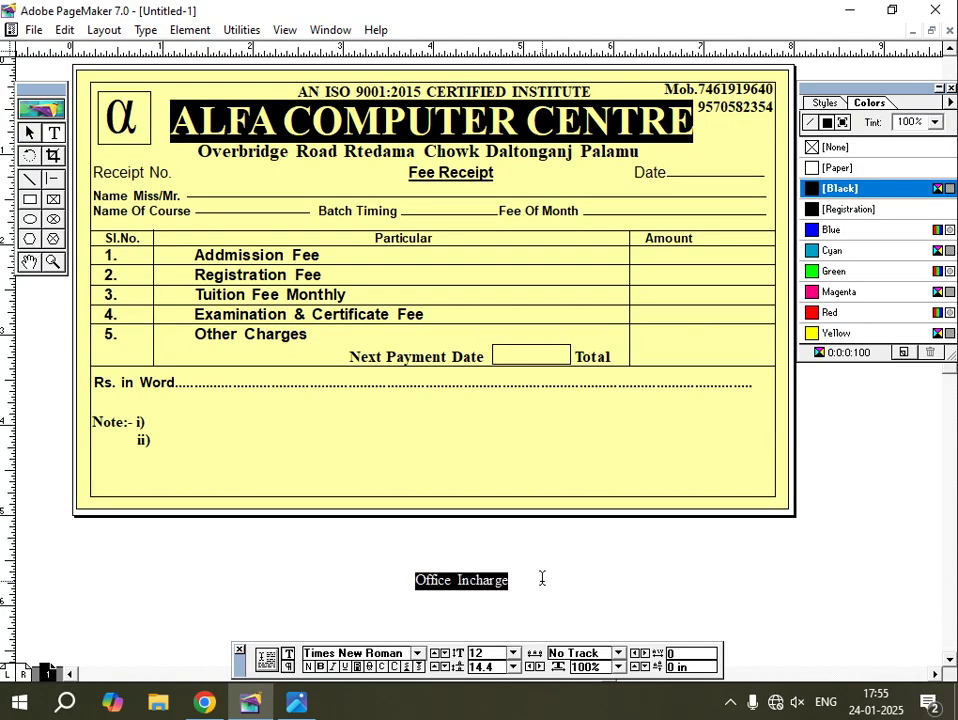
key("ctrl+shift+period")
key("ctrl+shift+period")
key("ctrl+shift+period")
key("ctrl+shift+period")
key("ctrl+shift+period")
key("ctrl+shift+period")
key("ctrl+shift+period")
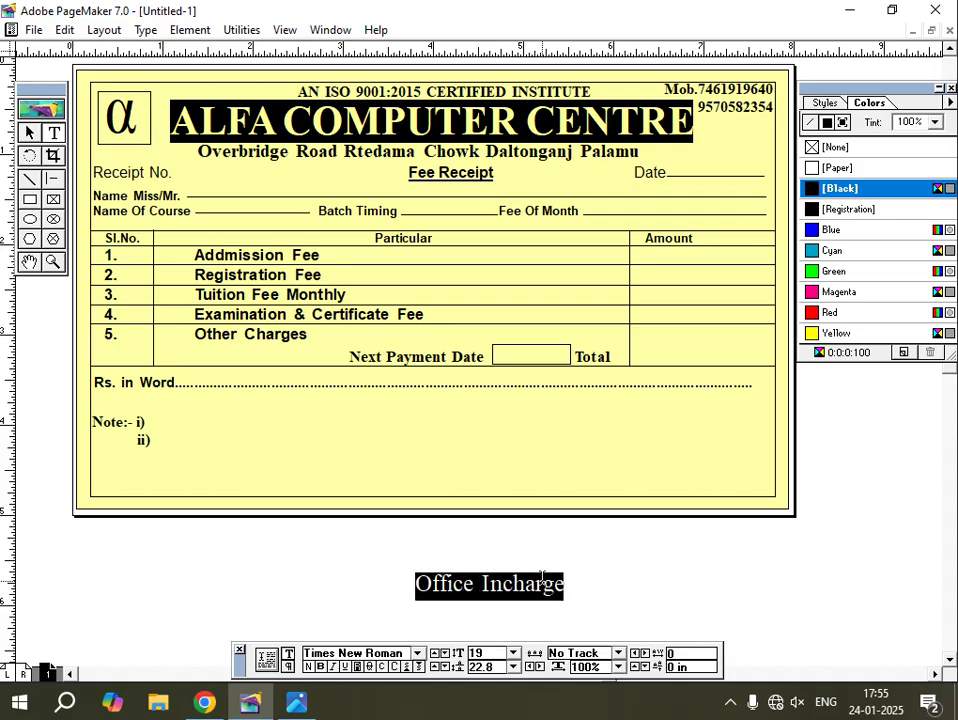
key("ctrl+shift+comma")
key("ctrl+shift+comma")
key("ctrl+shift+comma")
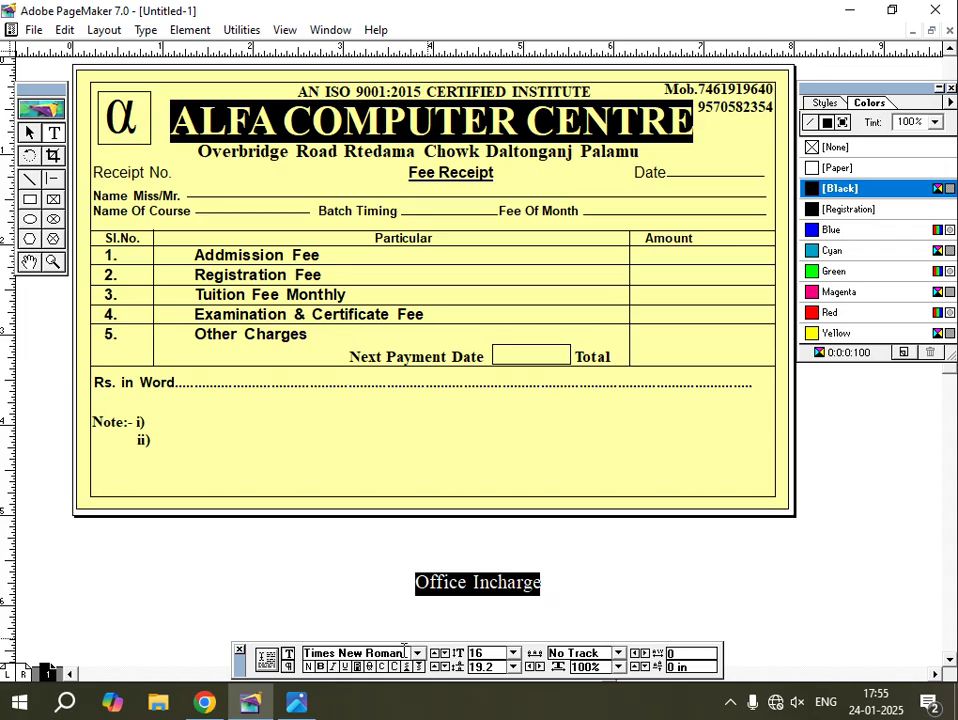
left_click_drag(404, 652, 291, 656)
type("Agency FB")
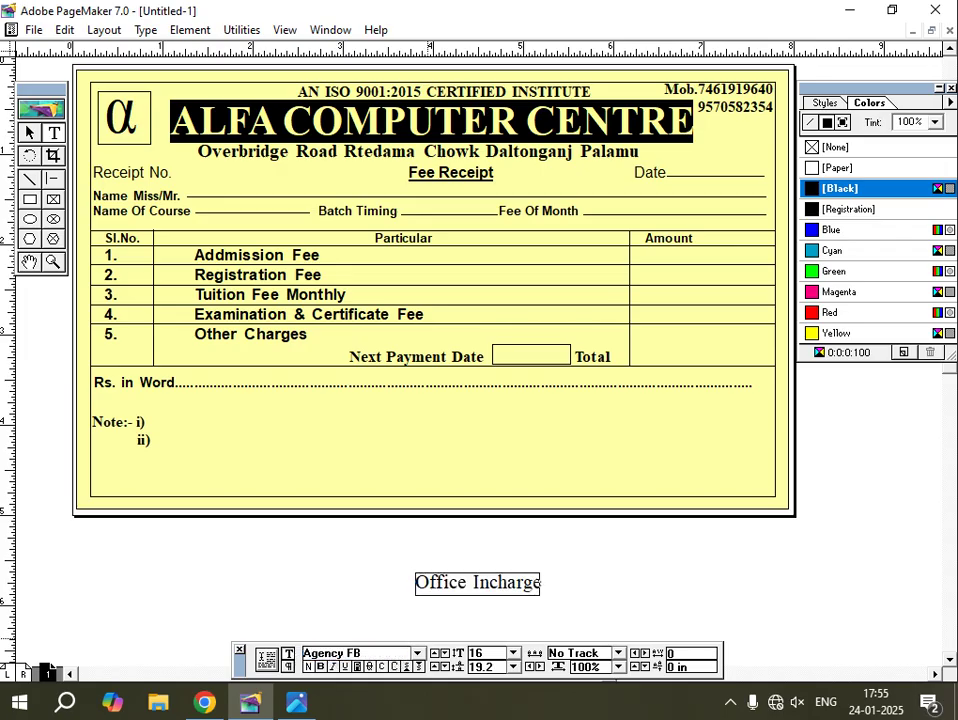
type("rial")
key("Return")
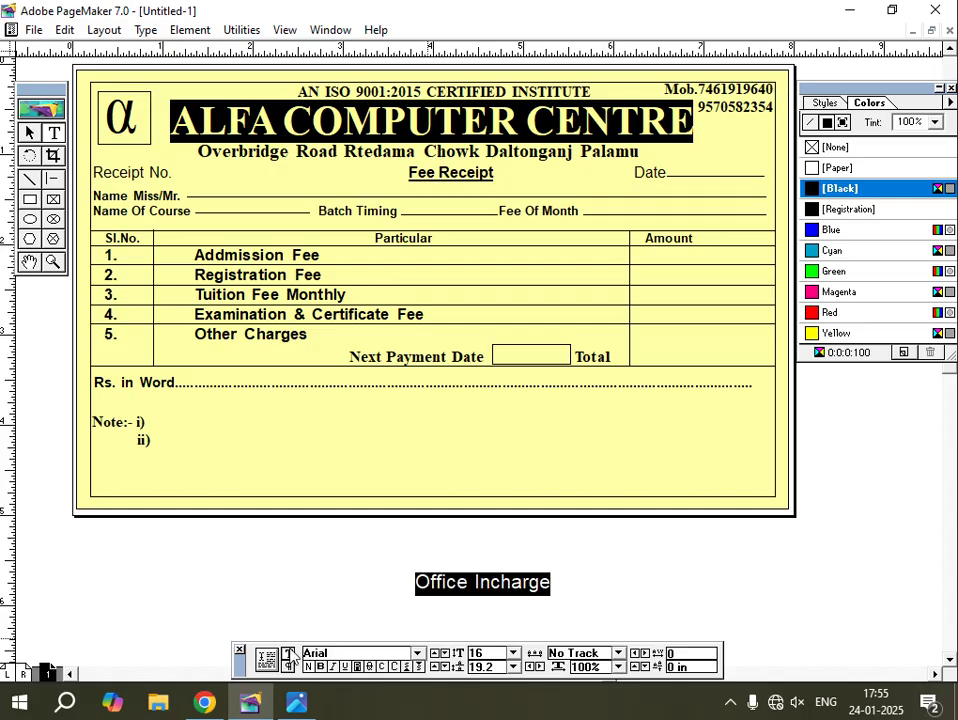
key("ctrl+shift+b")
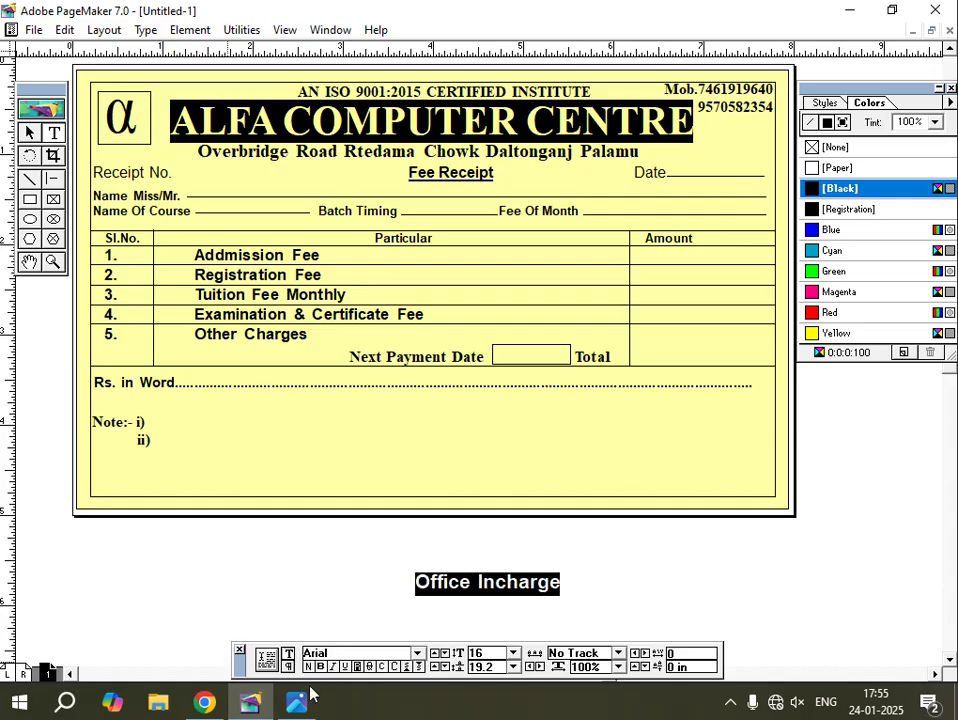
Position Office Incharge in the receipt's bottom-right corner inside the border.
left_click(29, 131)
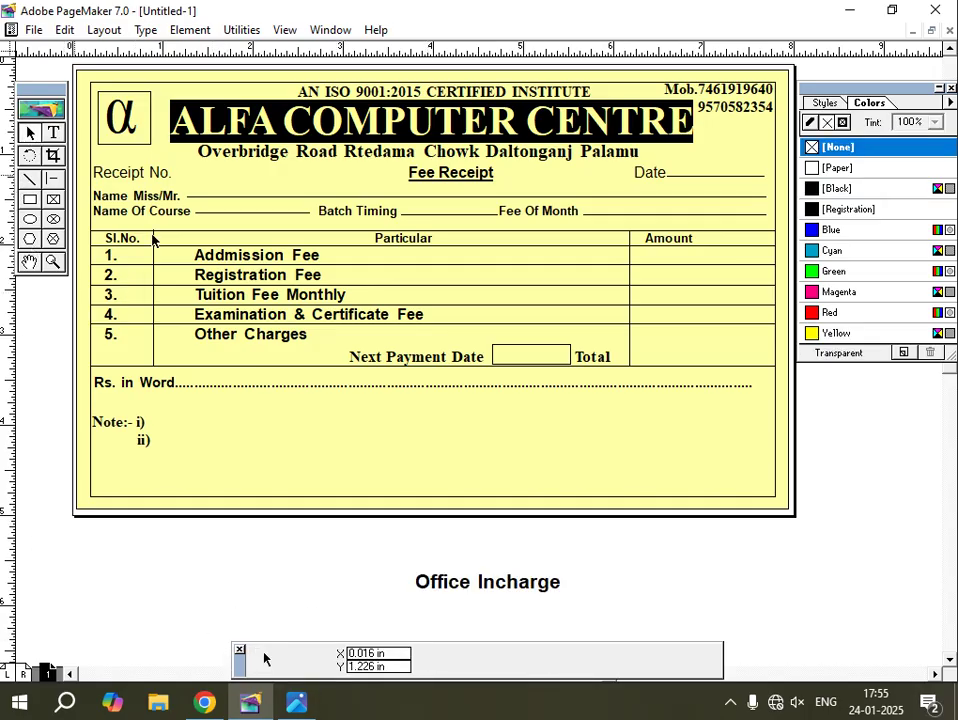
left_click(513, 587)
left_click_drag(513, 587, 670, 483)
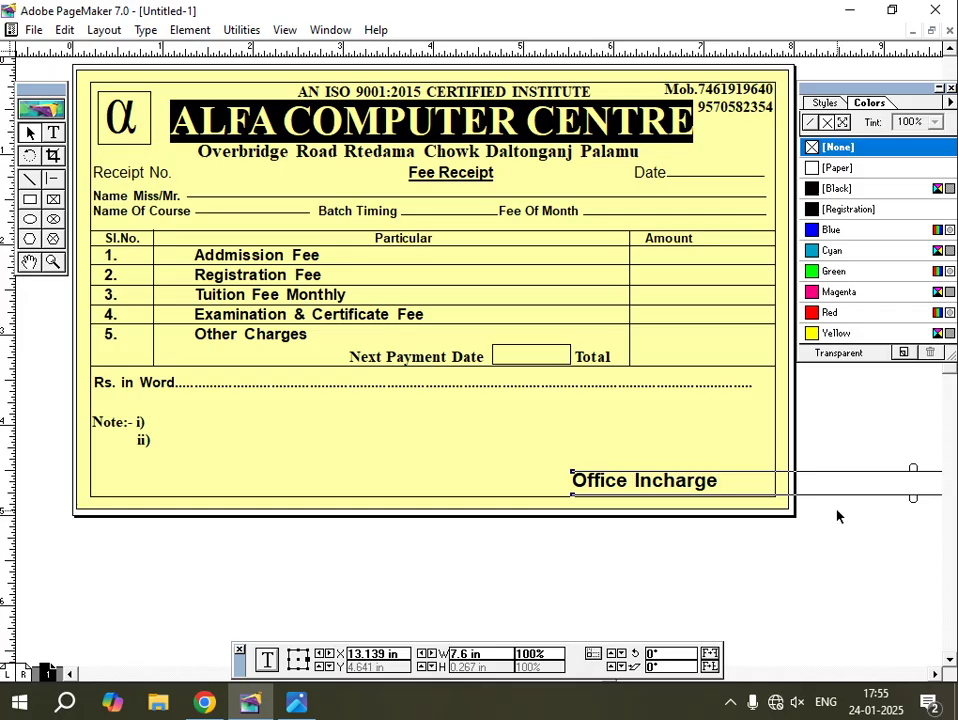
key("Right")
key("Right")
key("Right")
key("Right")
key("Right")
key("Right")
key("Right")
key("Right")
key("Right")
key("Right")
key("Right")
key("Right")
key("Right")
key("Right")
key("Right")
key("Right")
key("Right")
key("Right")
key("Right")
key("Right")
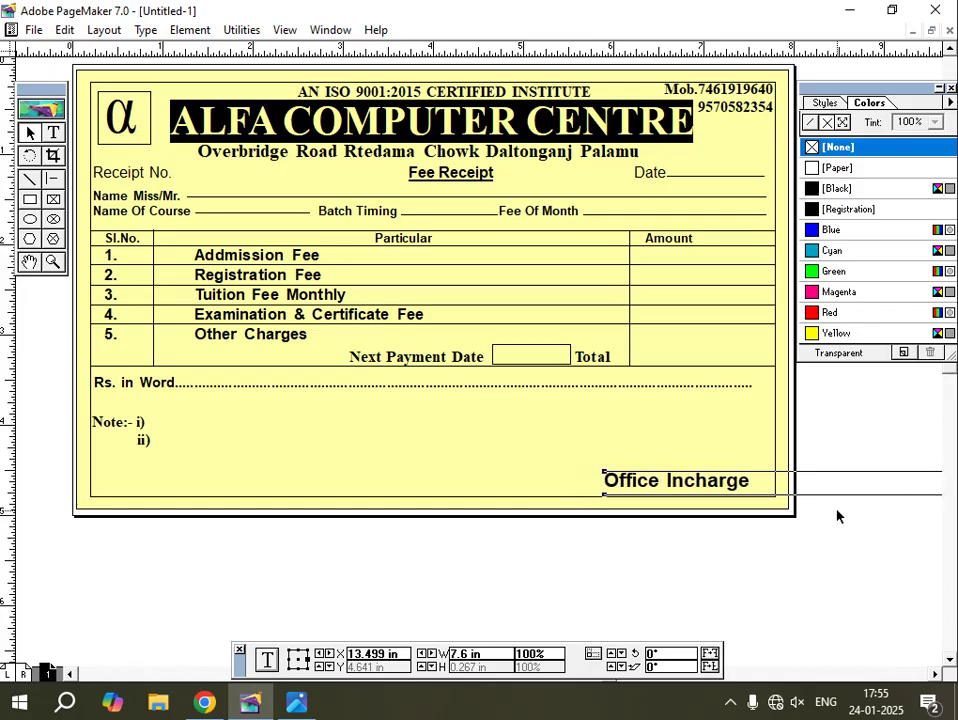
key("Left")
key("Left")
key("Down")
key("Down")
key("Down")
key("Down")
key("Down")
key("Down")
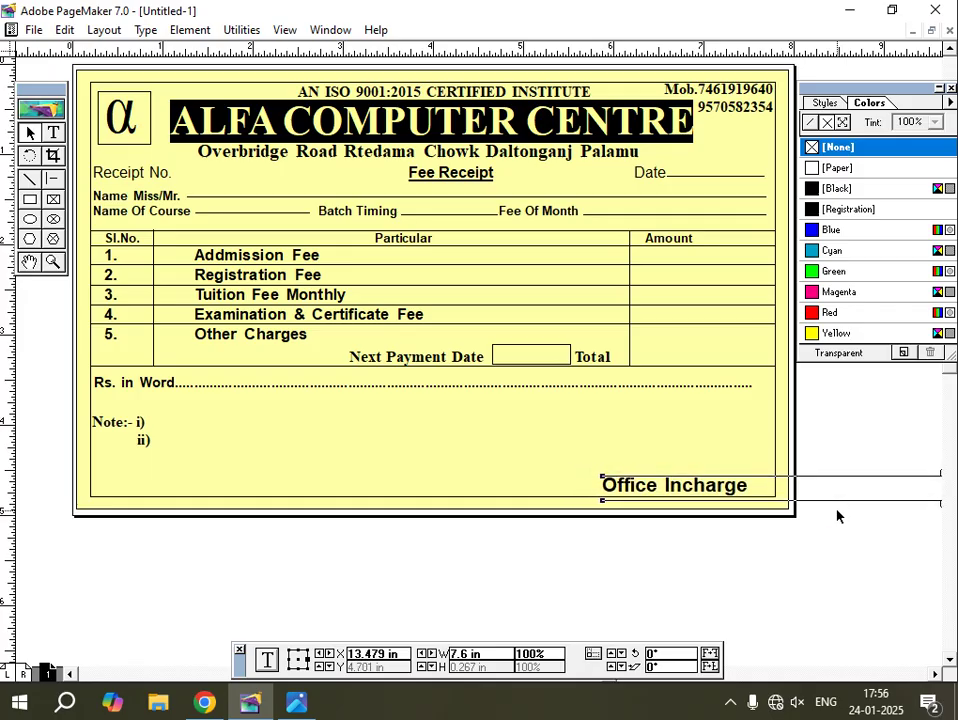
key("Down")
key("Up")
key("Up")
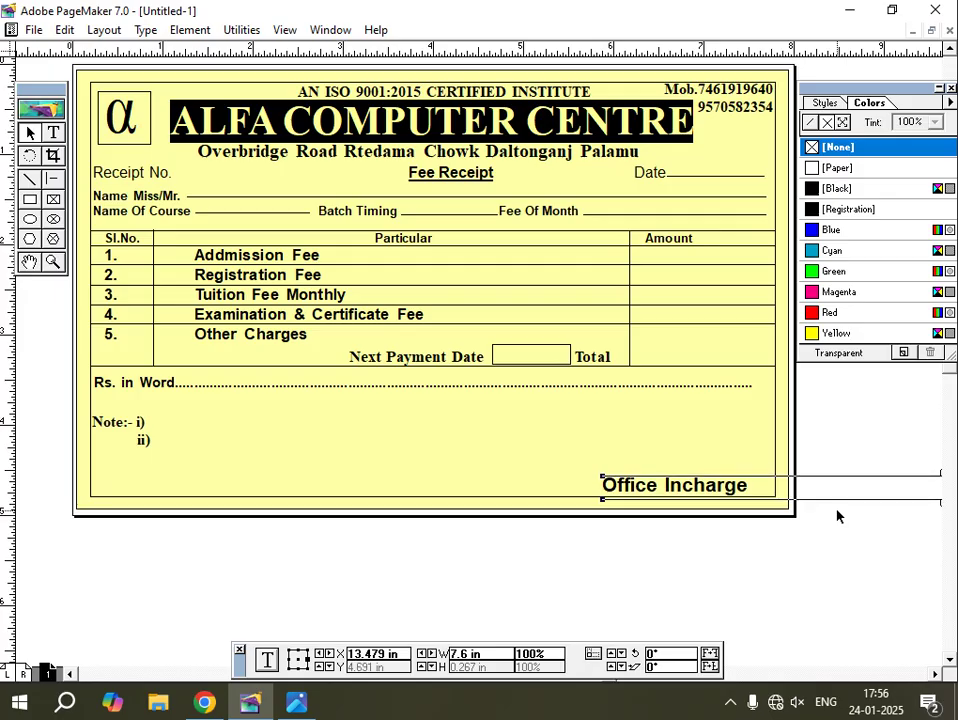
left_click(296, 702)
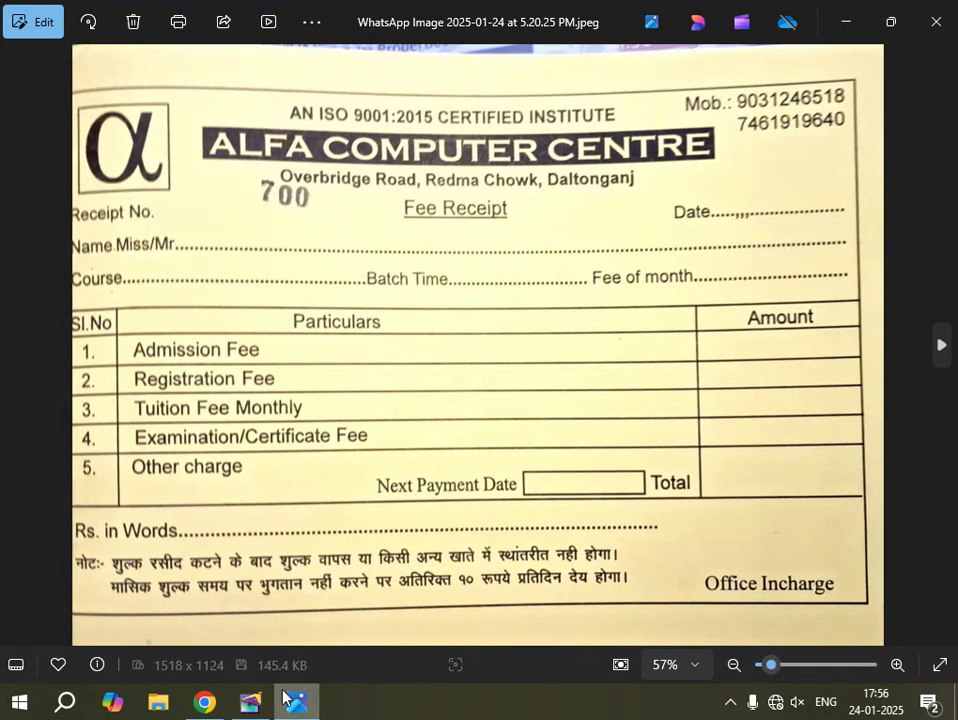
left_click(250, 702)
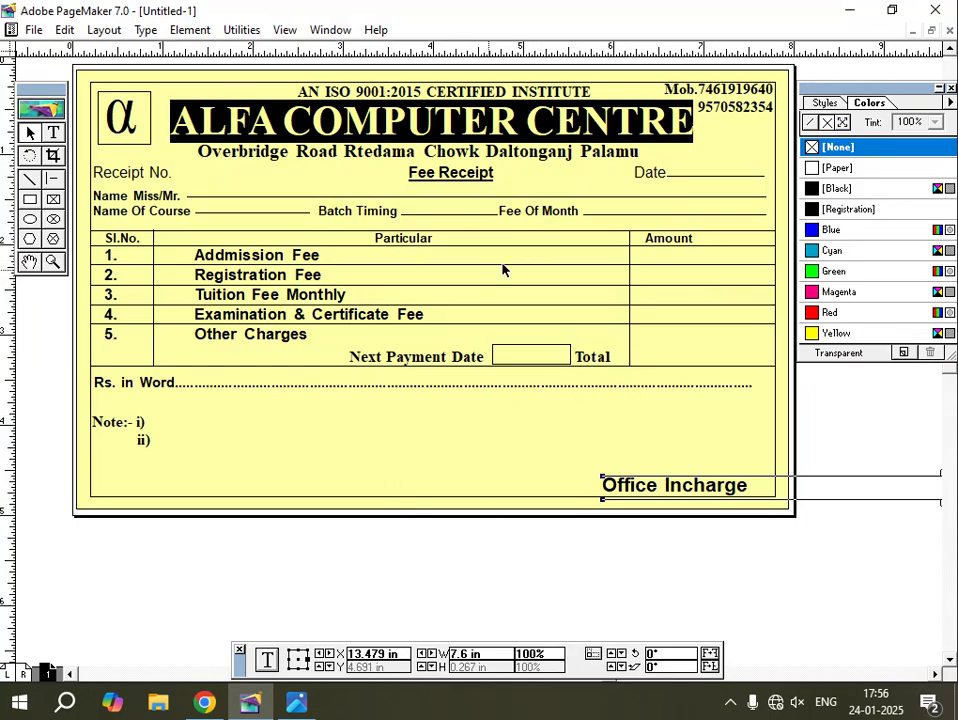
left_click(754, 588)
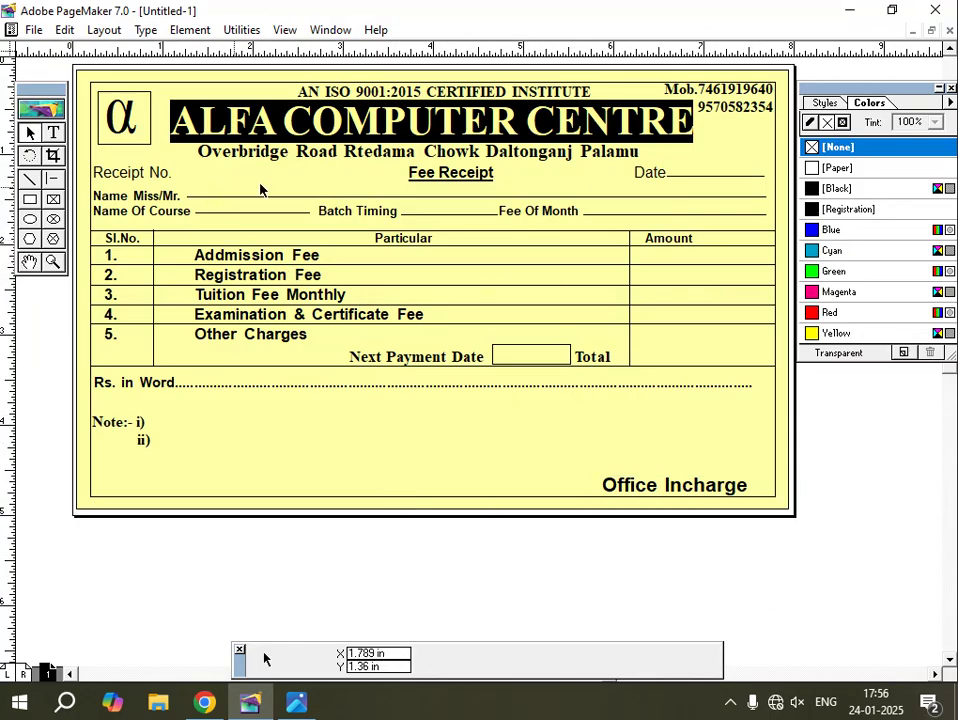